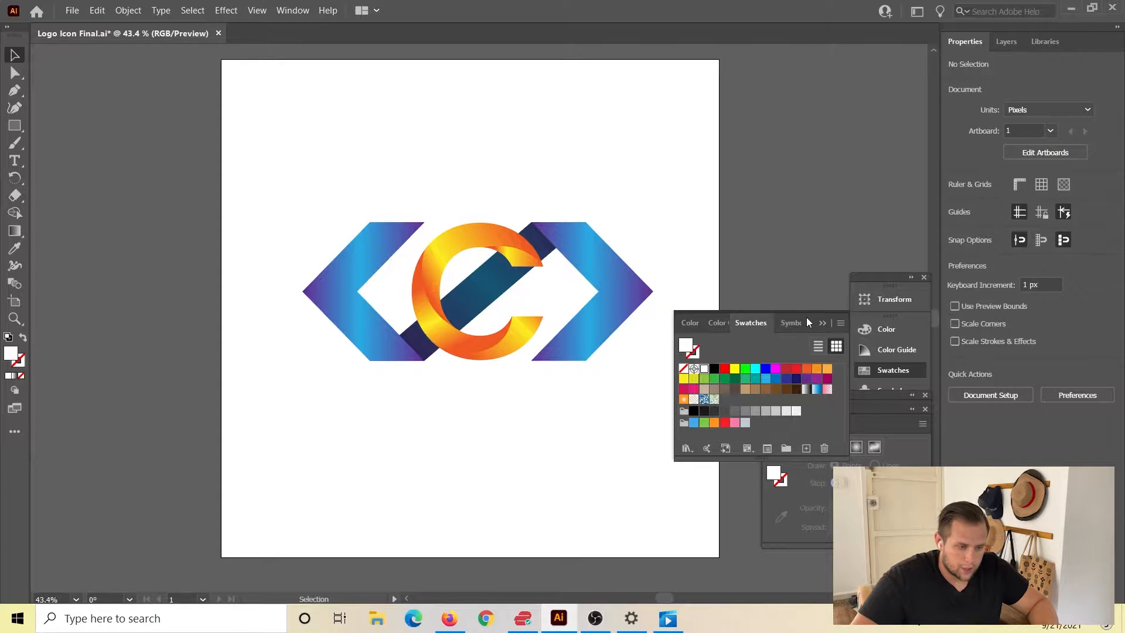
Move the Swatches panel clear of the artwork and expand the logo group in the layer list to show its parts.
left_click_drag(811, 311, 918, 111)
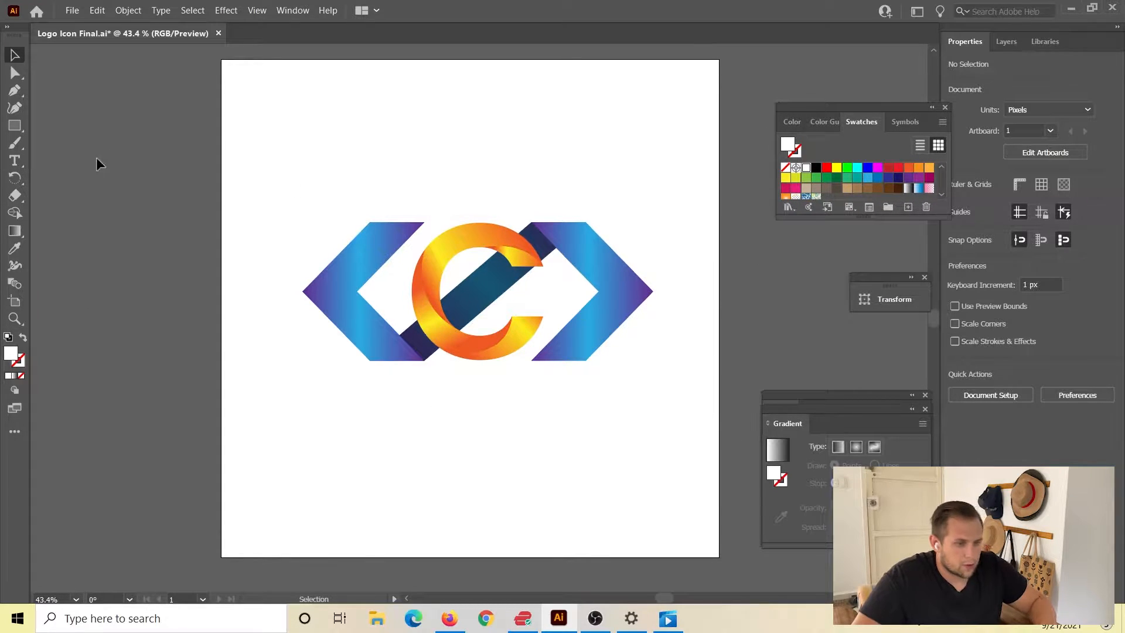
left_click(1008, 44)
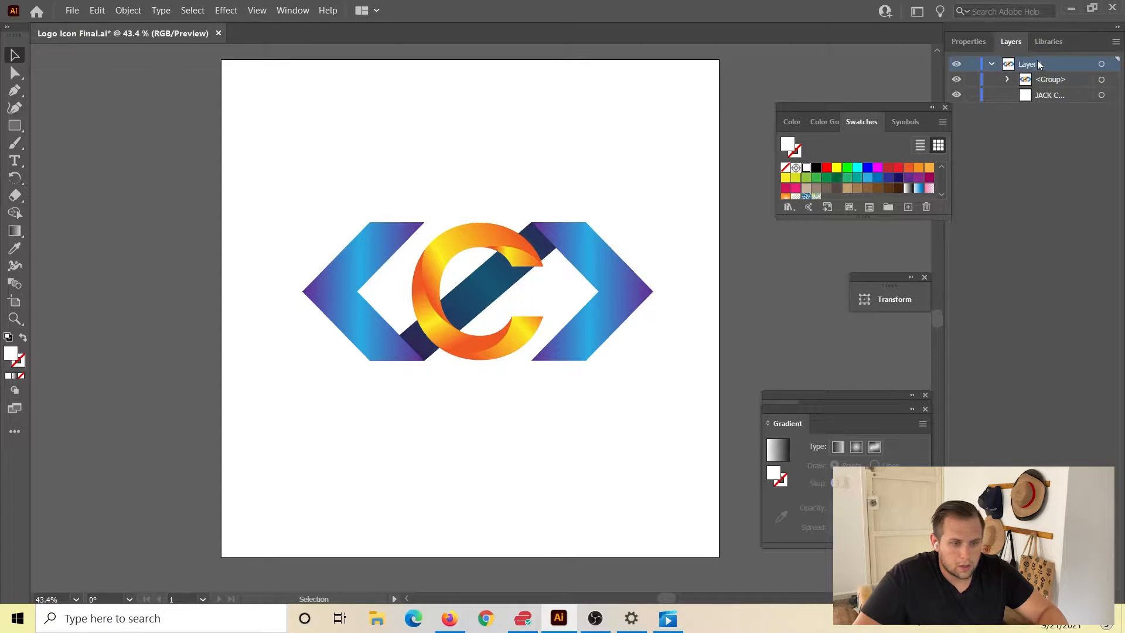
left_click(993, 63)
left_click(992, 64)
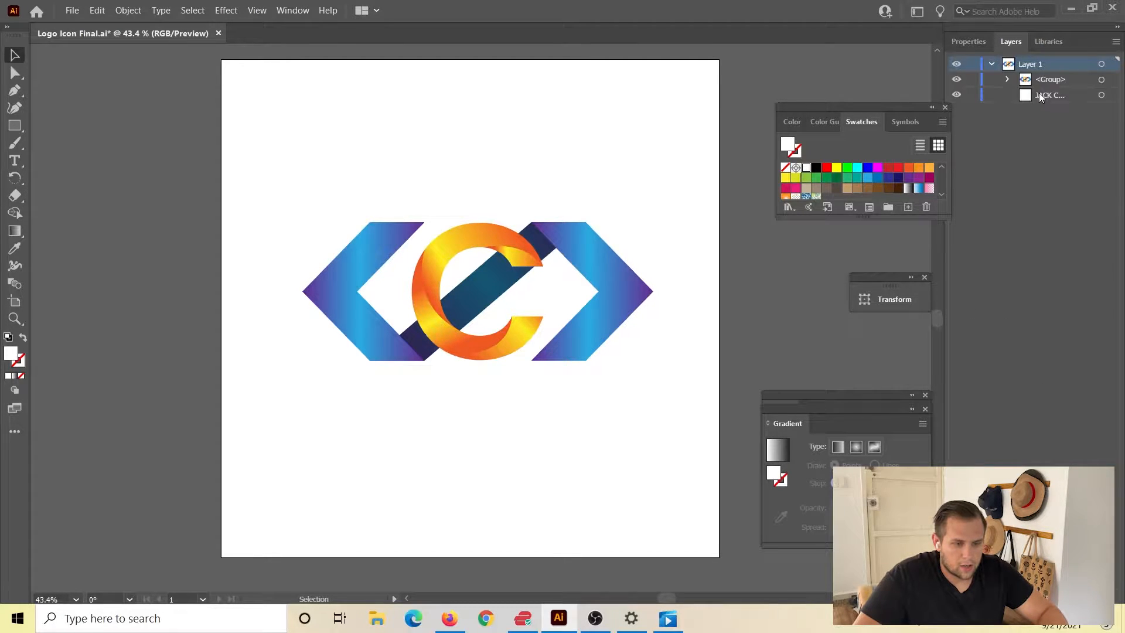
left_click(1012, 78)
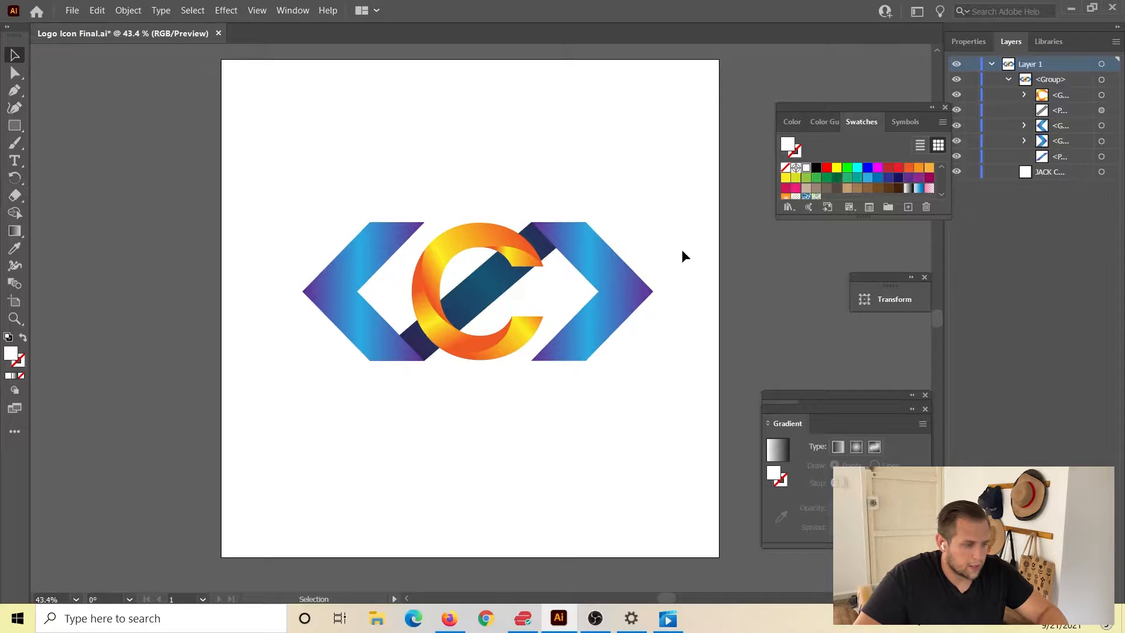
Select and copy all the logo artwork, and ungroup it twice into individual paths.
key("ctrl+a")
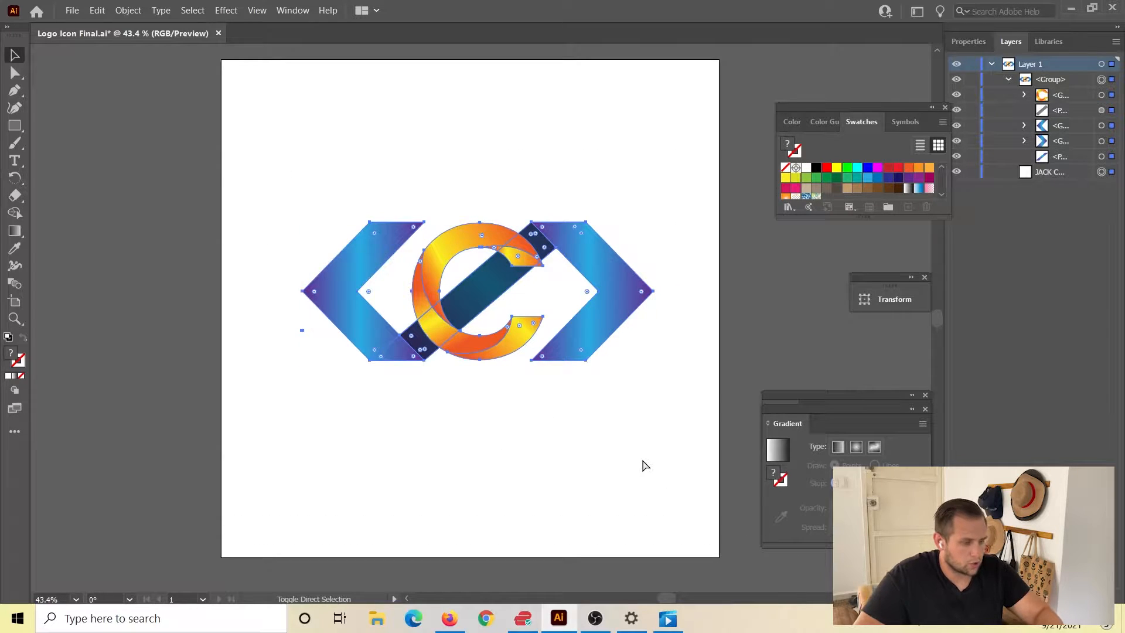
key("ctrl+c")
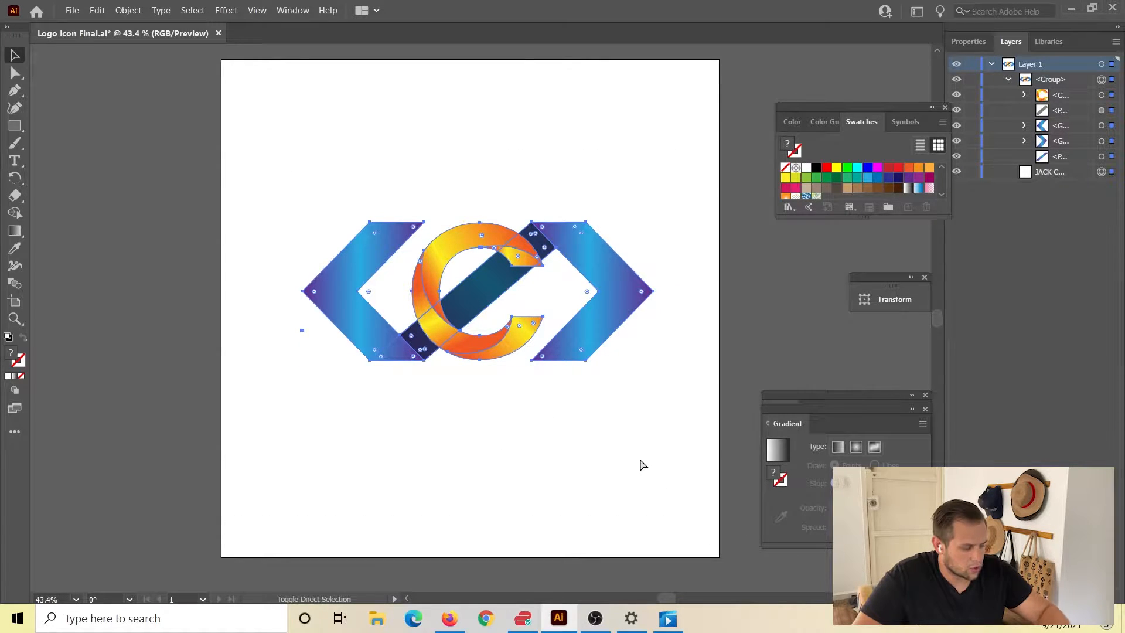
key("ctrl+shift+g")
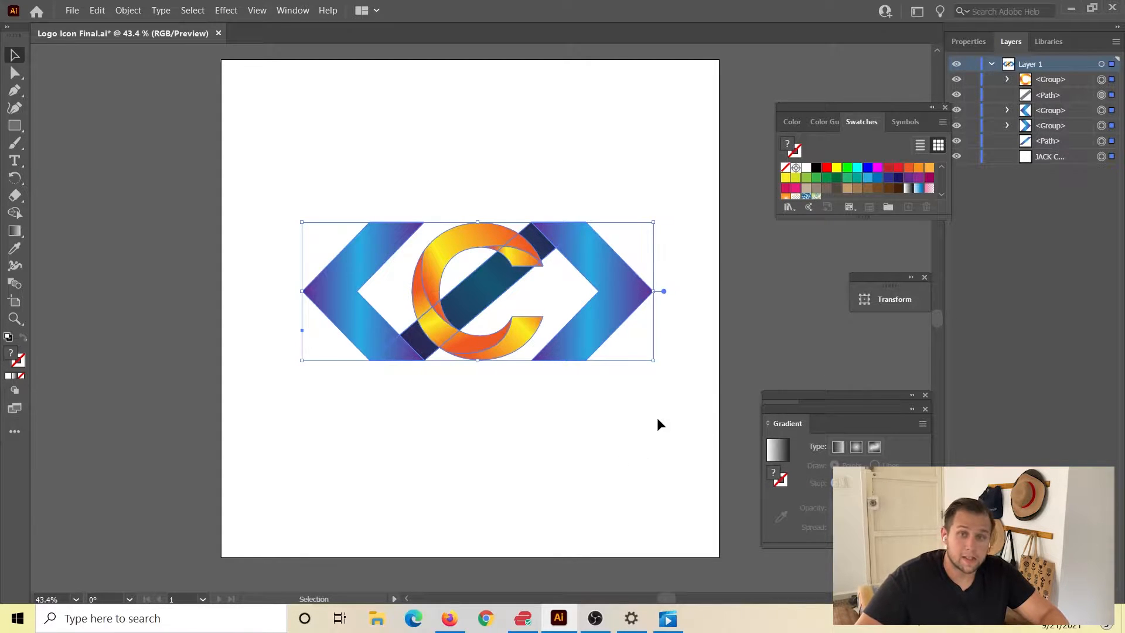
key("Tab")
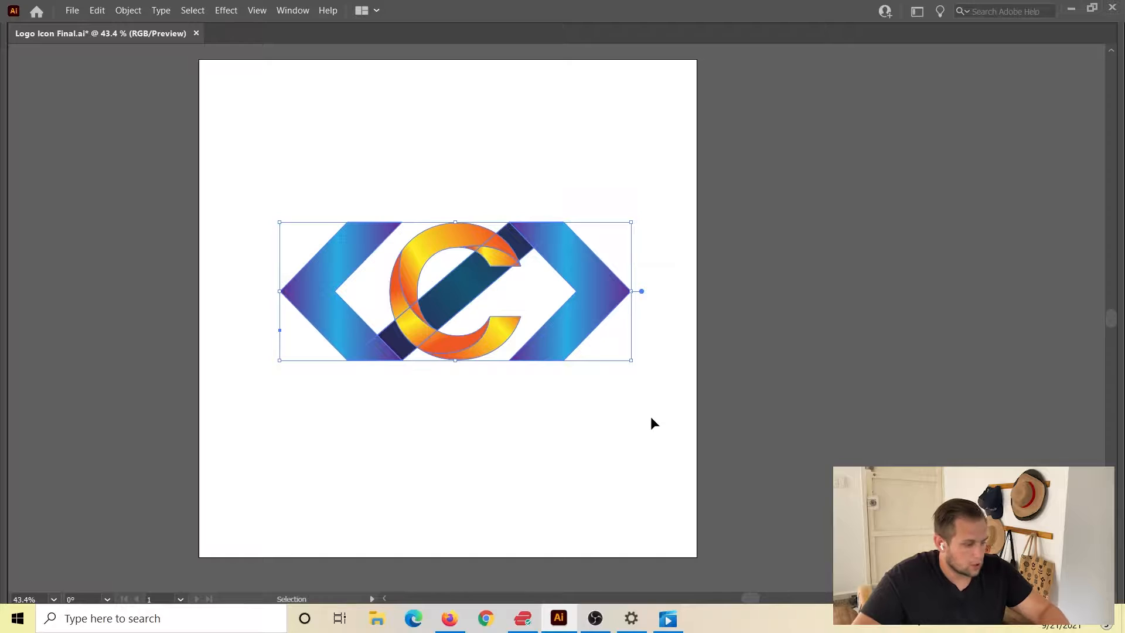
key("Tab")
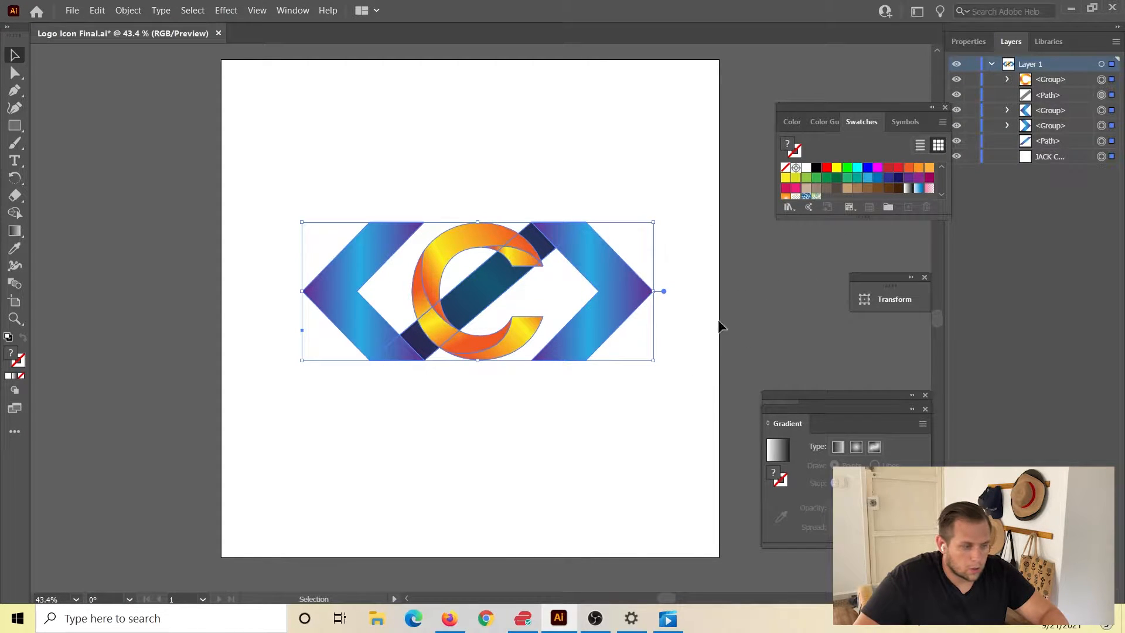
key("ctrl+shift+g")
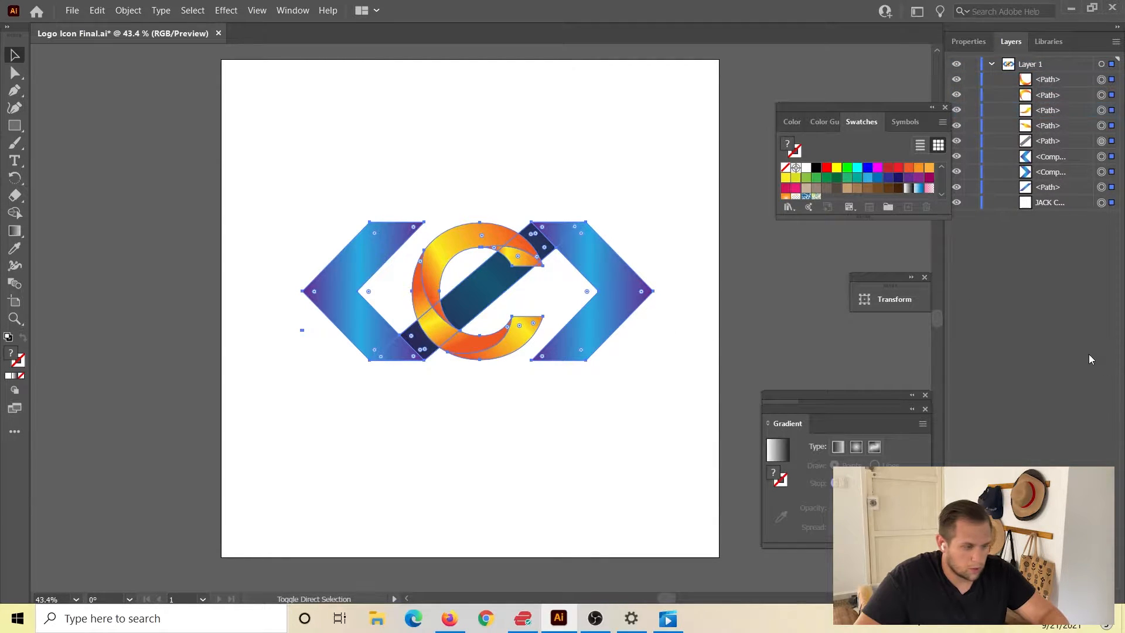
Pull the two blue chevrons, the blue diagonal bar and its shadow bar away from the letter C.
left_click(505, 61)
left_click(606, 296)
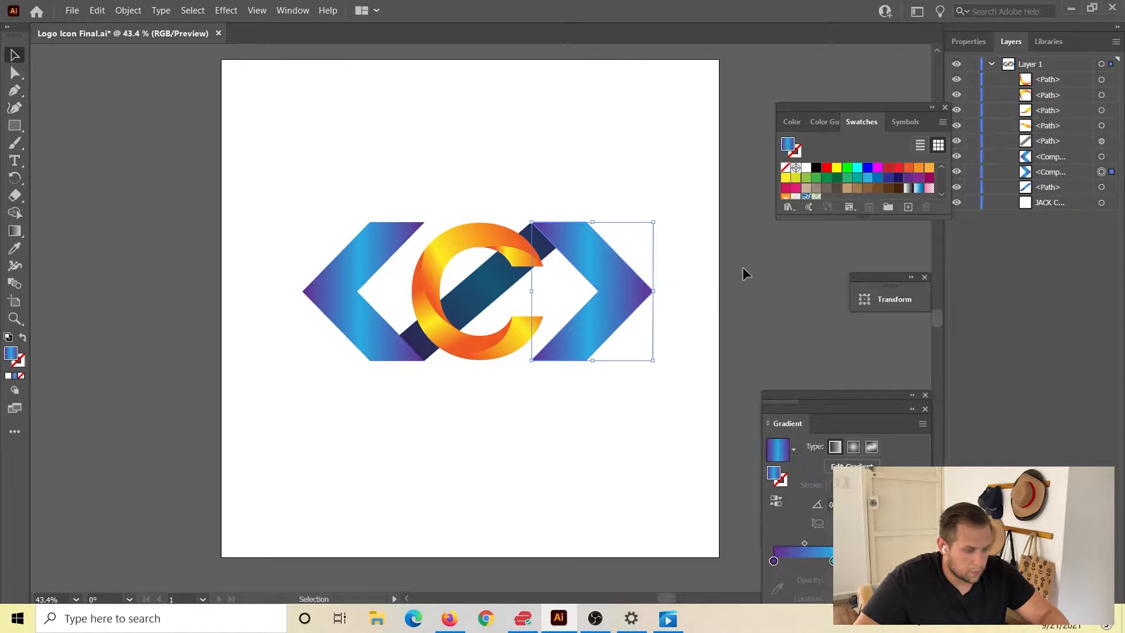
left_click_drag(641, 319, 716, 359)
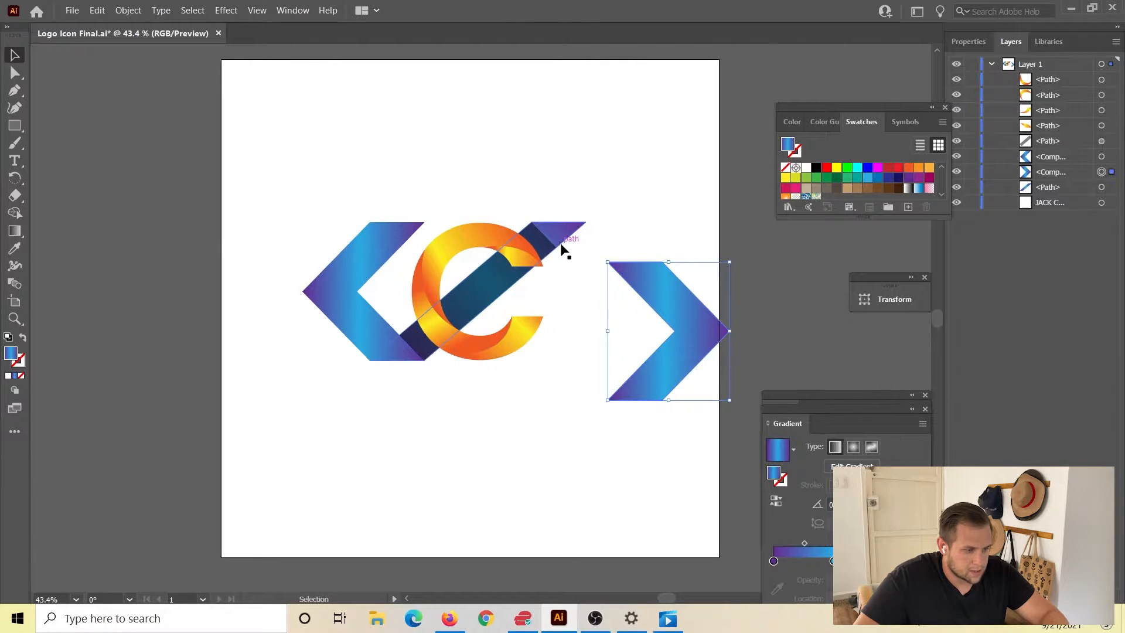
left_click_drag(573, 234, 620, 214)
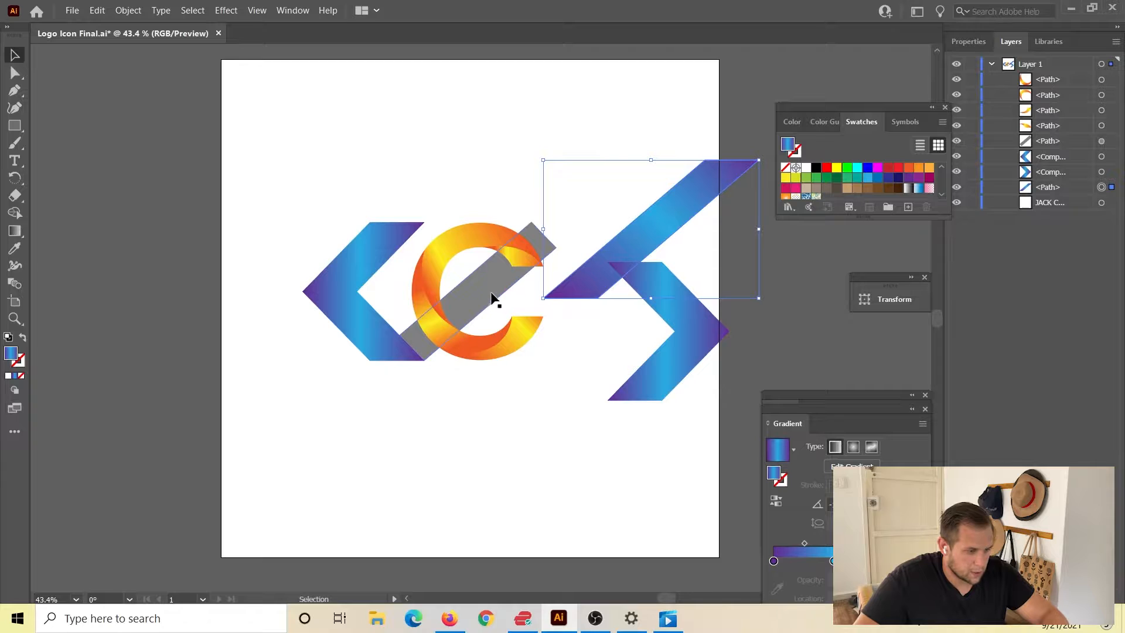
left_click_drag(498, 301, 531, 171)
left_click_drag(372, 343, 321, 373)
Spread the four orange gradient pieces of the letter C apart and clear the selection.
left_click_drag(444, 340, 417, 391)
left_click_drag(535, 343, 609, 421)
left_click_drag(456, 238, 412, 244)
left_click_drag(532, 259, 630, 183)
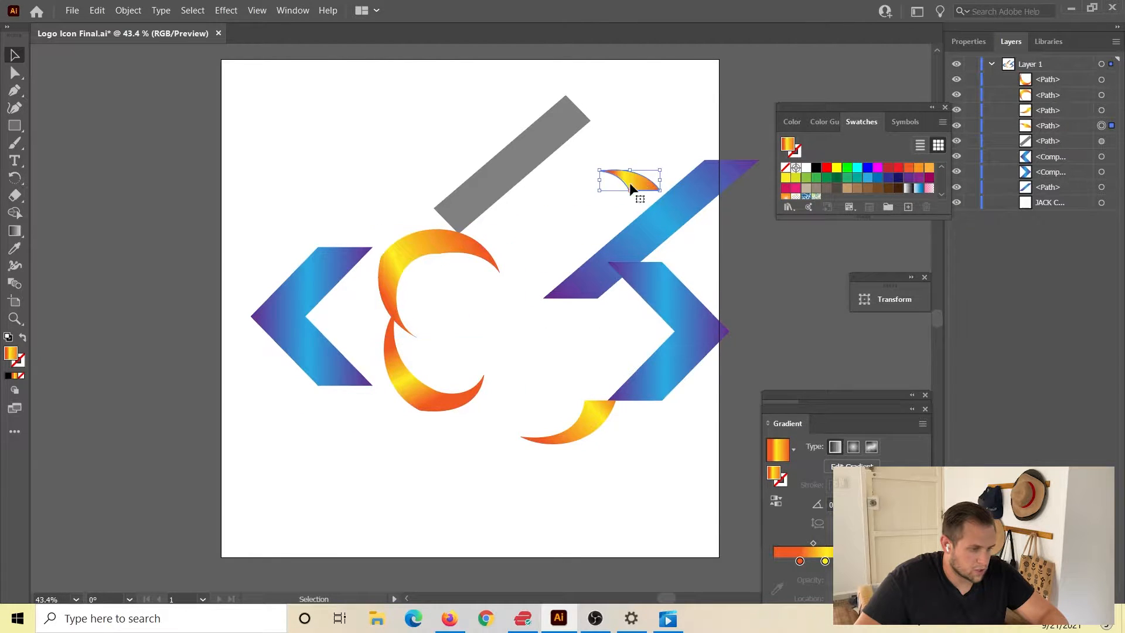
mouse_move(409, 250)
left_mouse_down()
mouse_move(389, 101)
mouse_move(428, 262)
left_mouse_up()
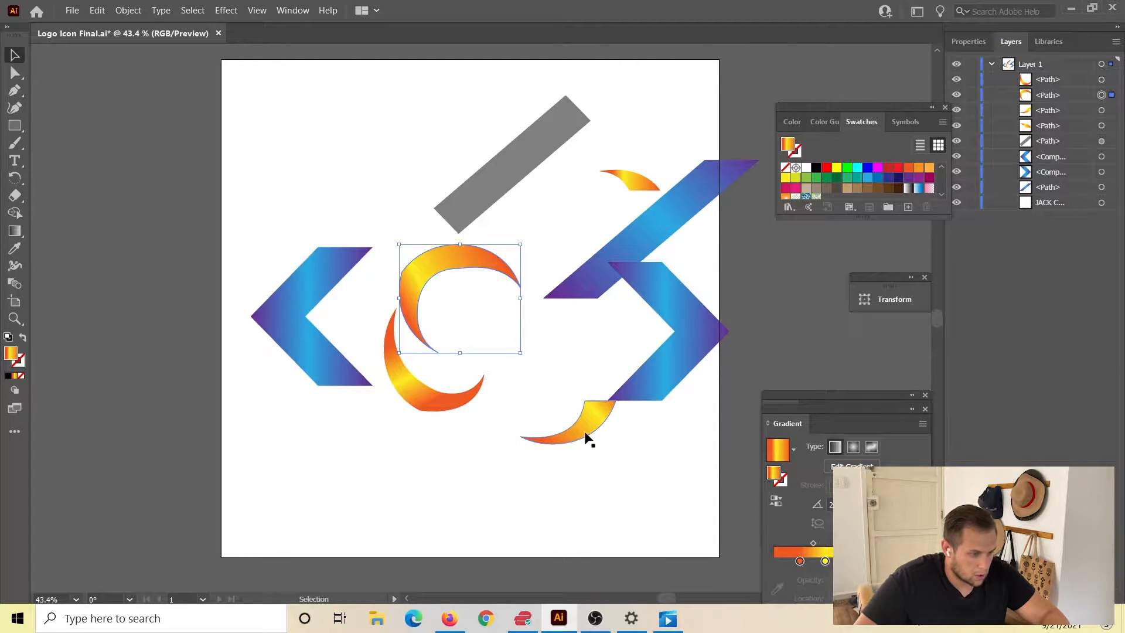
left_click_drag(586, 437, 535, 413)
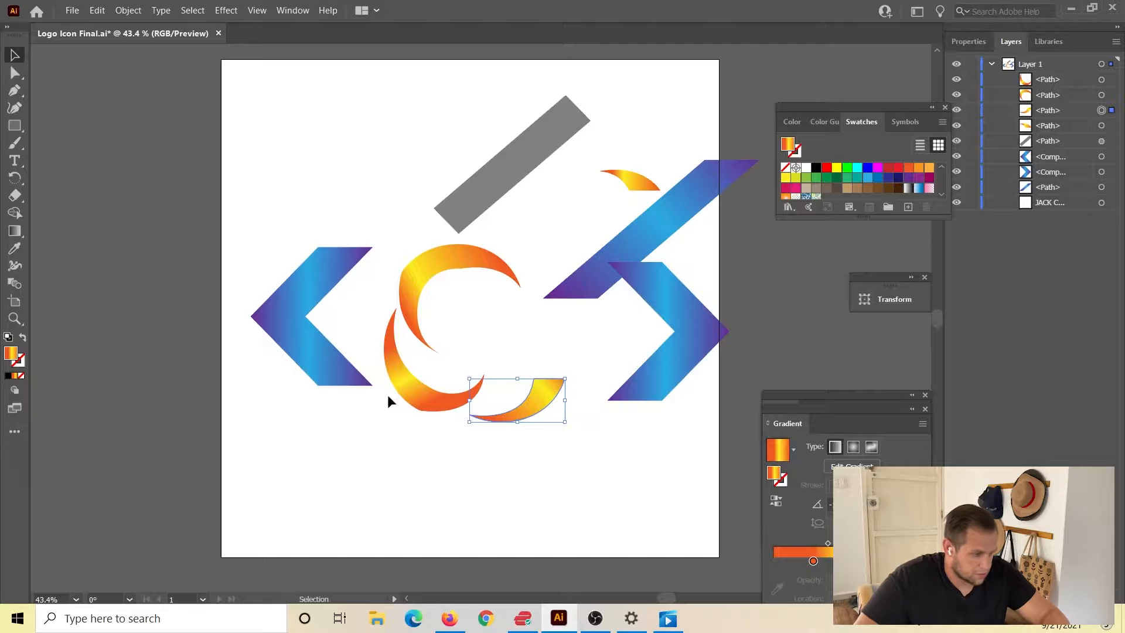
key("ctrl")
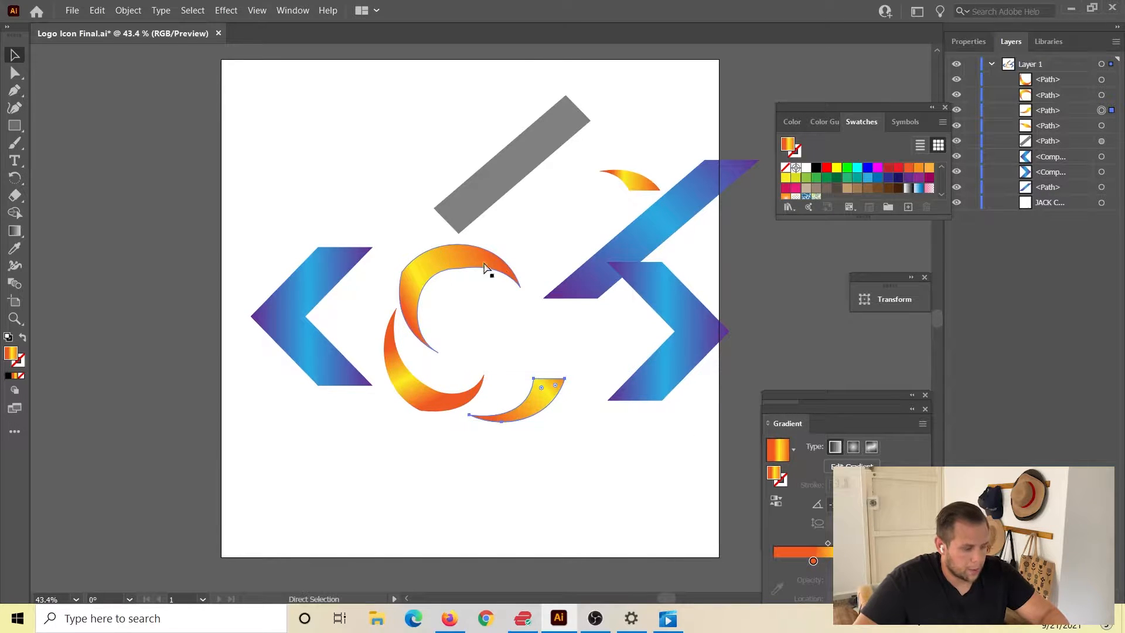
left_click(641, 441)
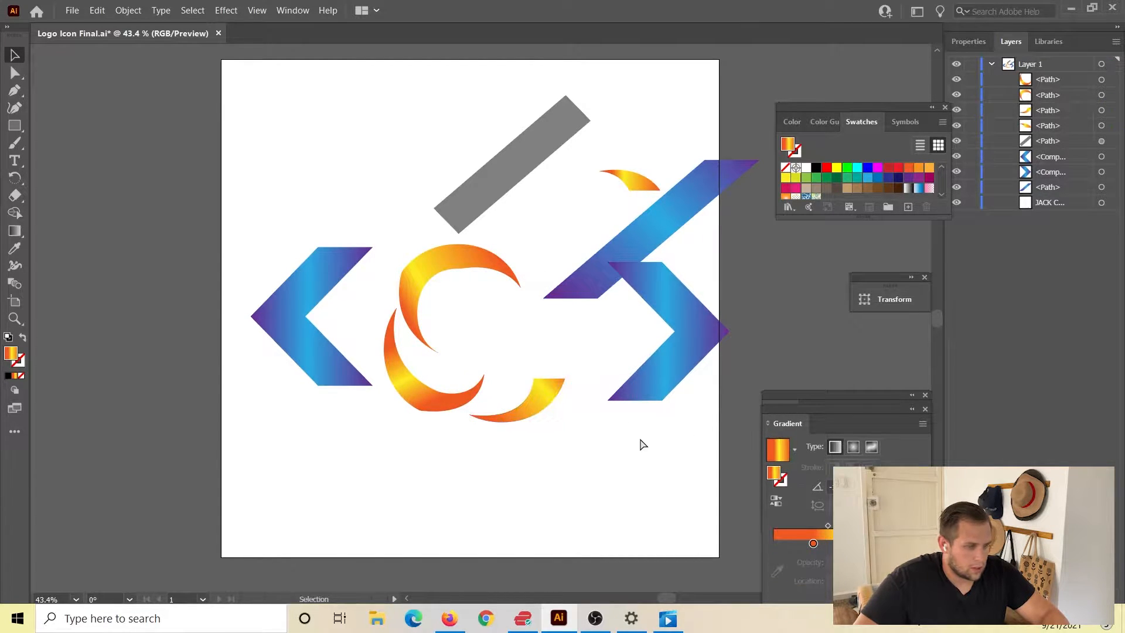
Create a new document 1000 px wide and 1000 px high.
left_click(72, 10)
left_click(90, 25)
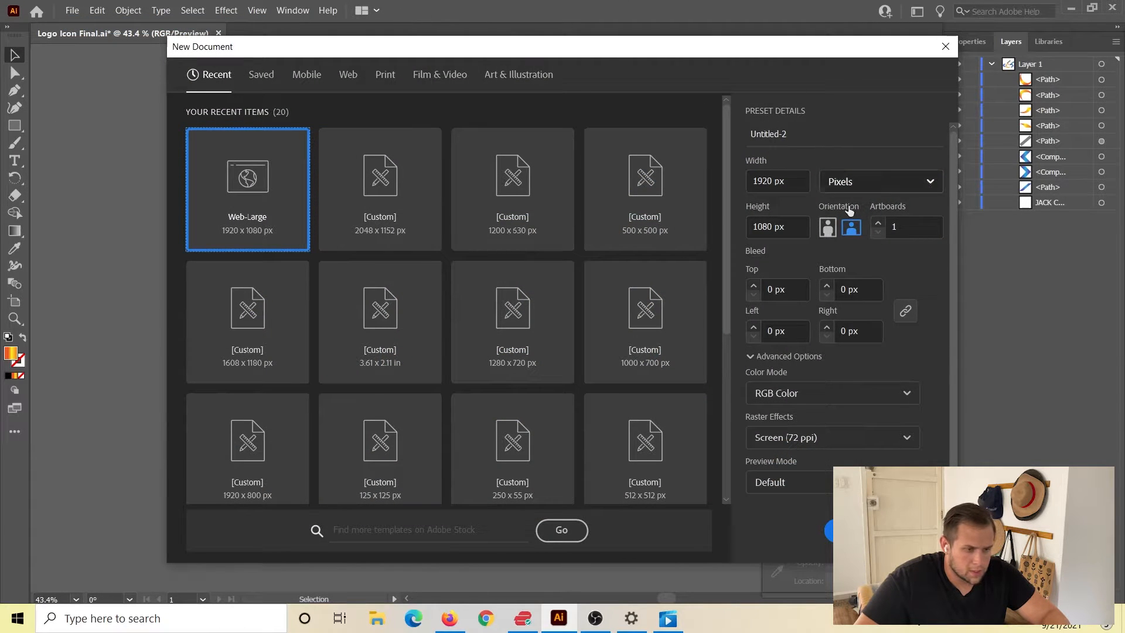
double_click(761, 181)
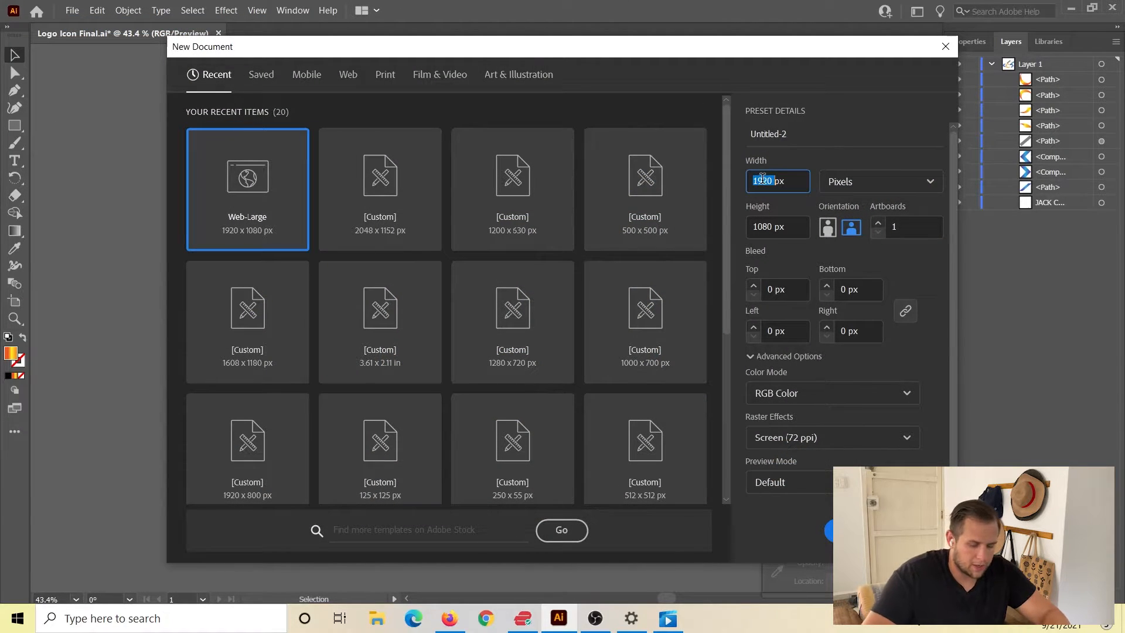
type("100")
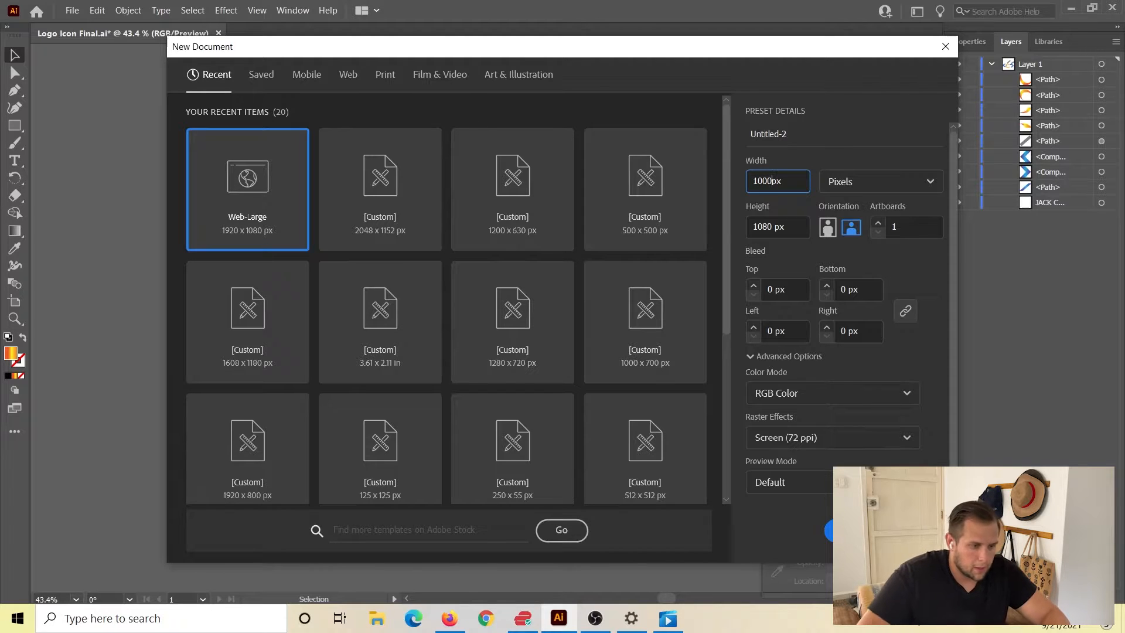
double_click(769, 227)
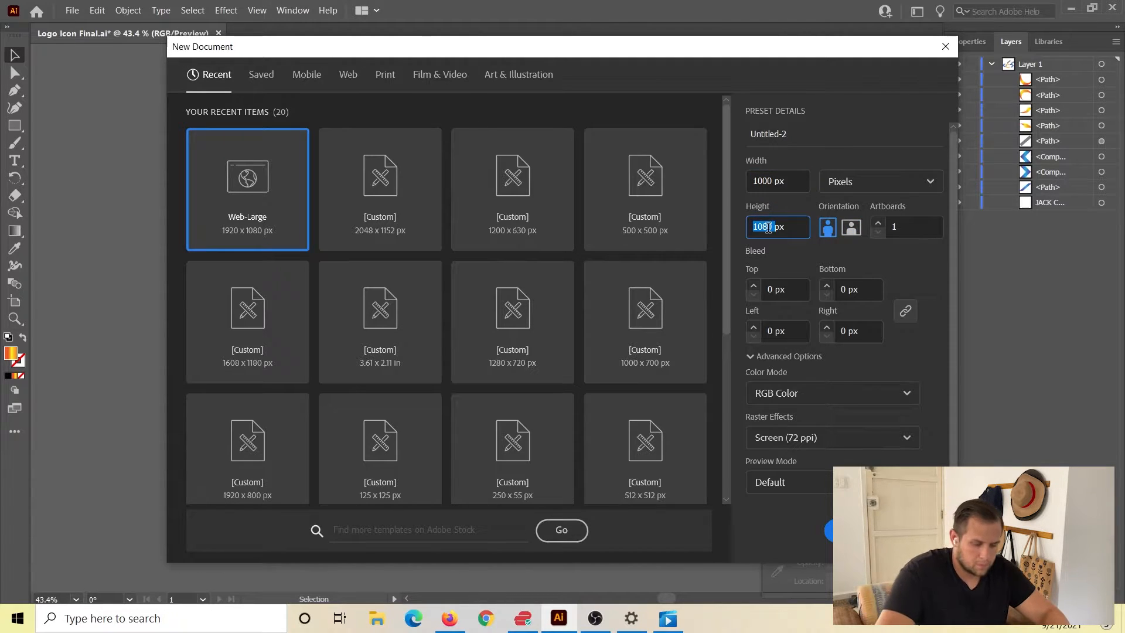
type("10")
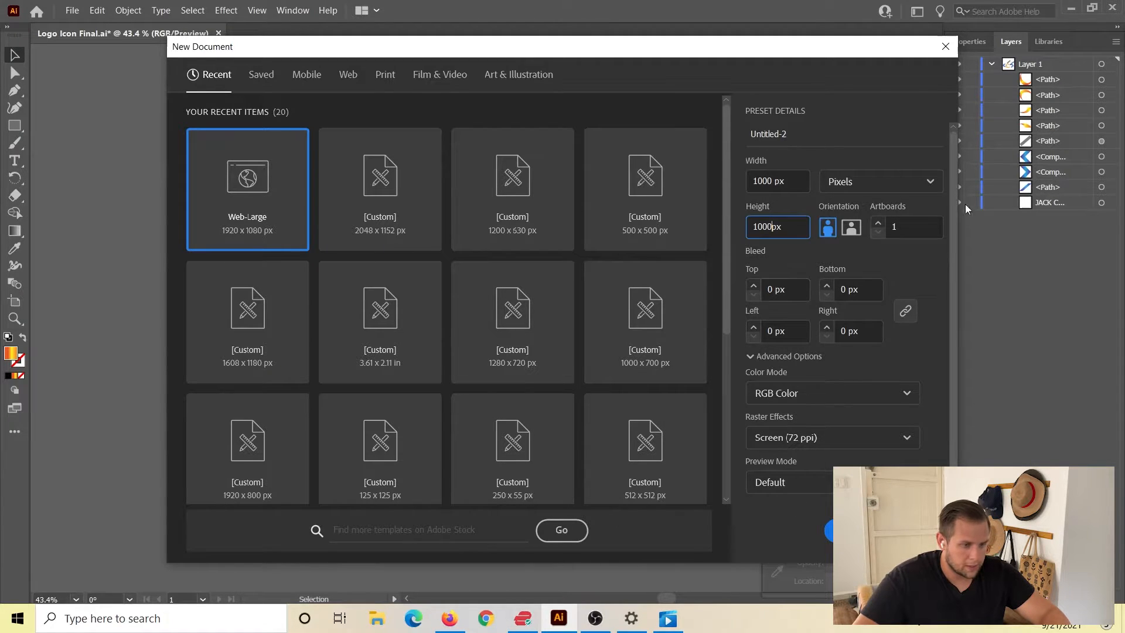
left_click(850, 530)
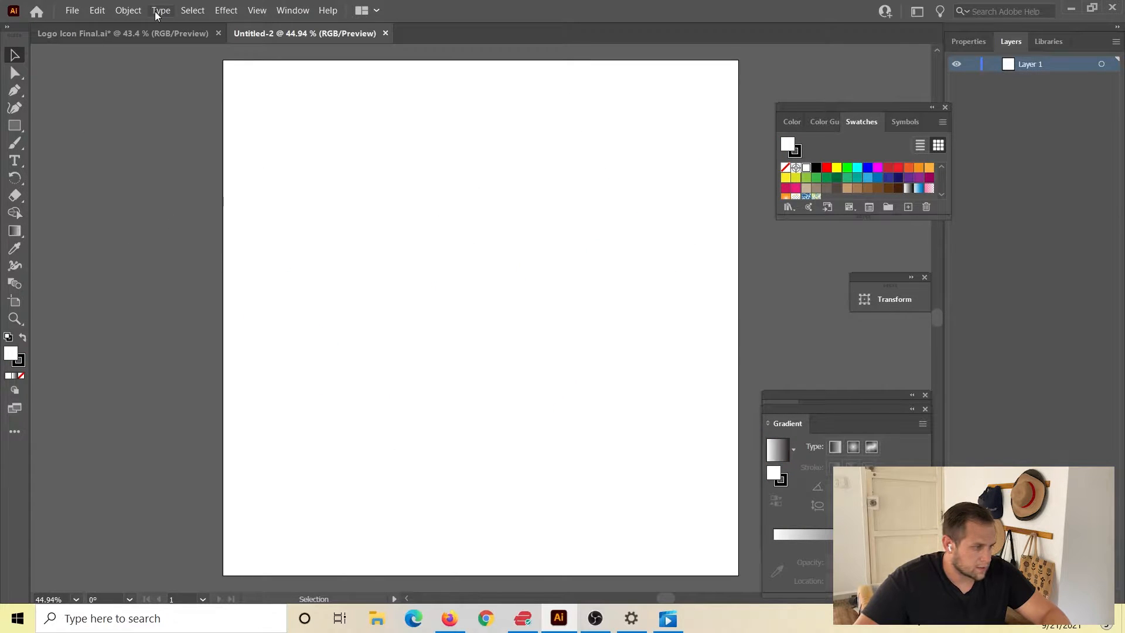
Close the Logo Icon Final document without saving its changes.
left_click(143, 34)
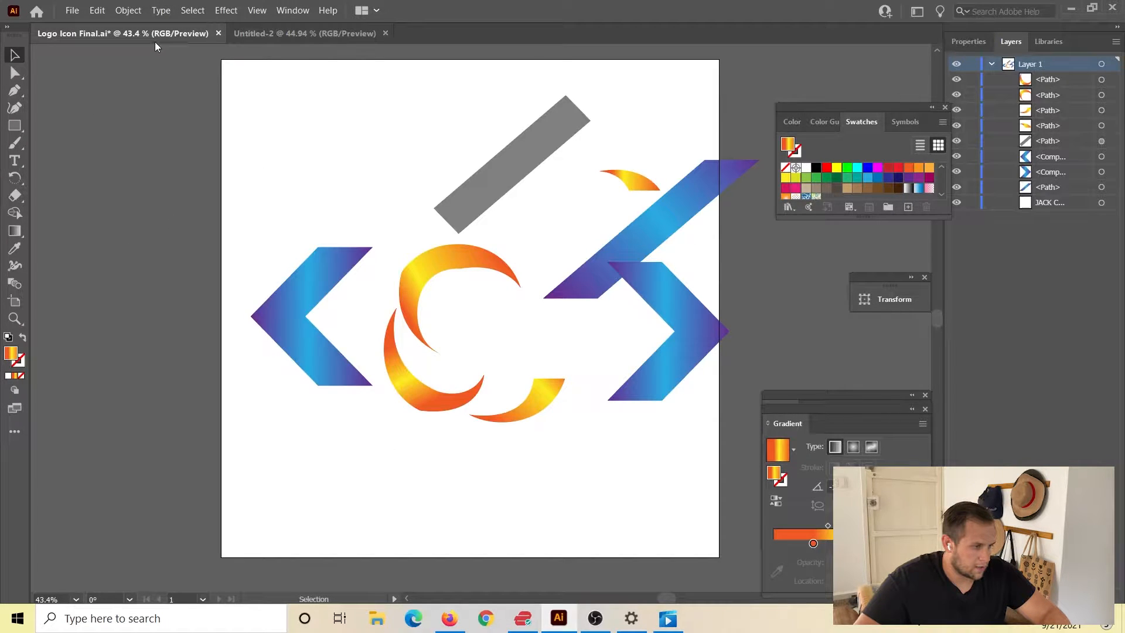
left_click(219, 34)
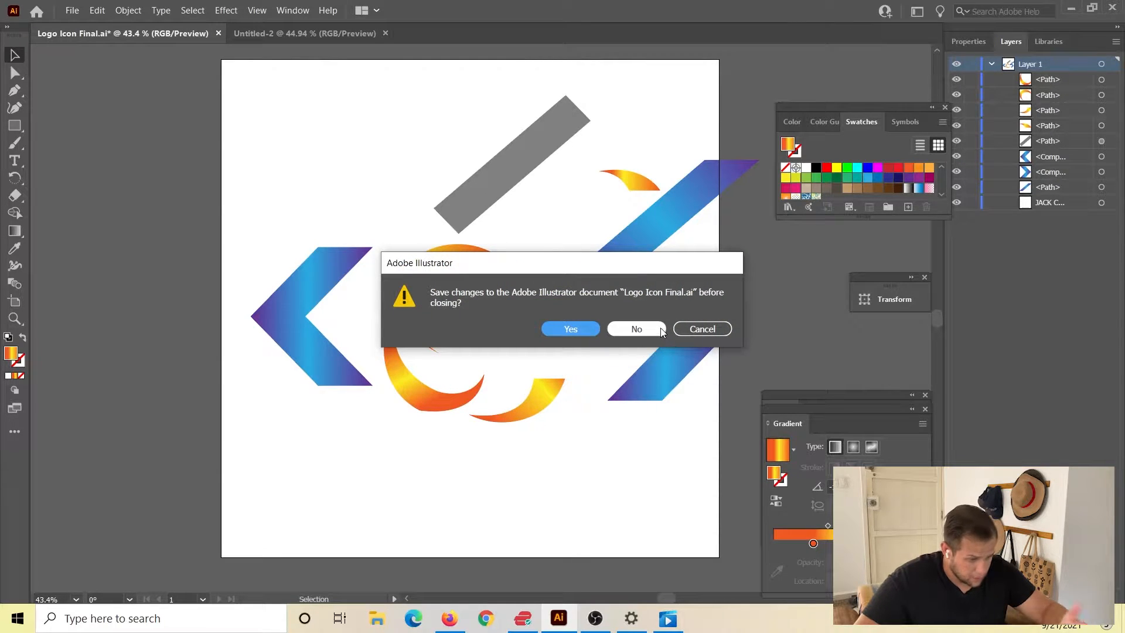
left_click(661, 331)
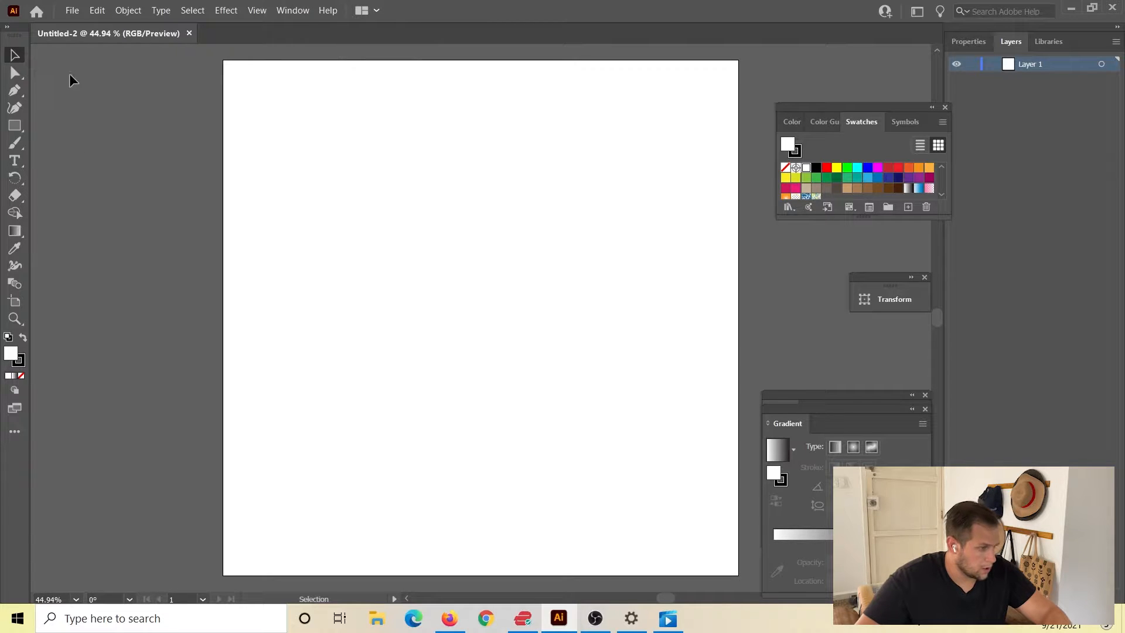
Add a "<" text character to the blank artboard and enlarge it.
left_click(19, 165)
left_click(431, 246)
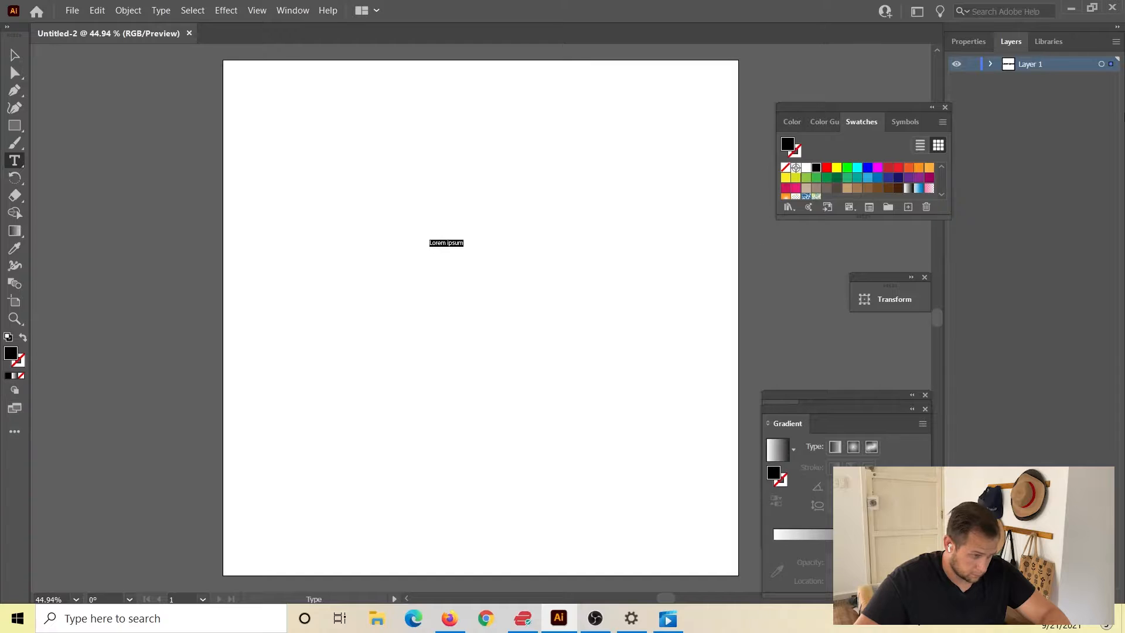
key("BackSpace")
left_click(14, 55)
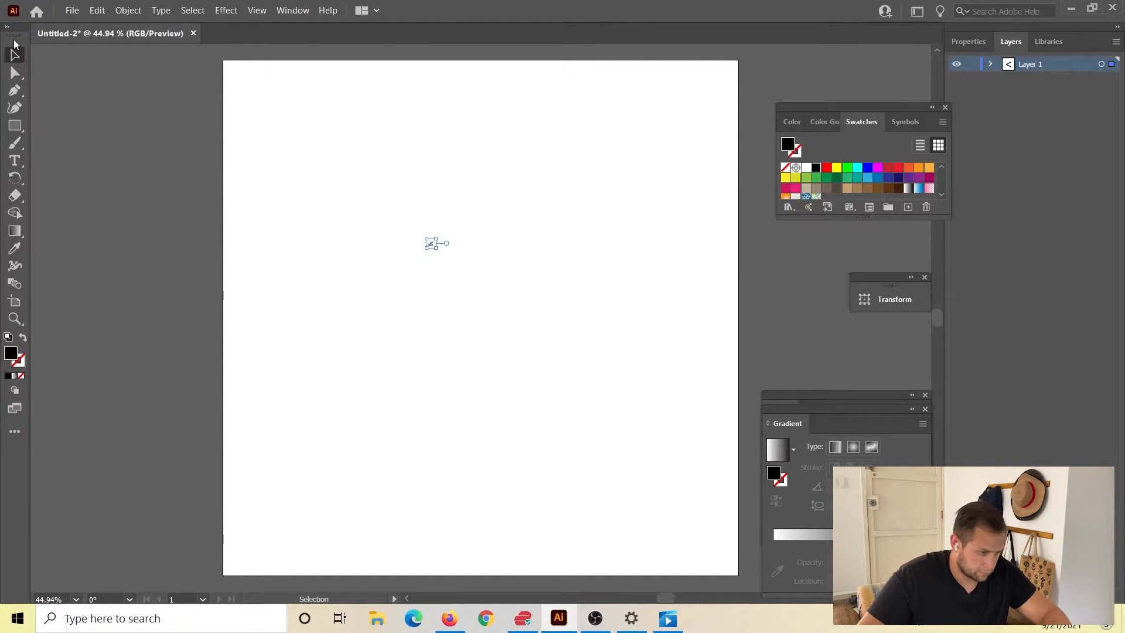
left_click_drag(436, 248, 528, 426)
left_click(577, 277)
Open the Logo Icon Final file from the Final Versions folder.
left_click(75, 10)
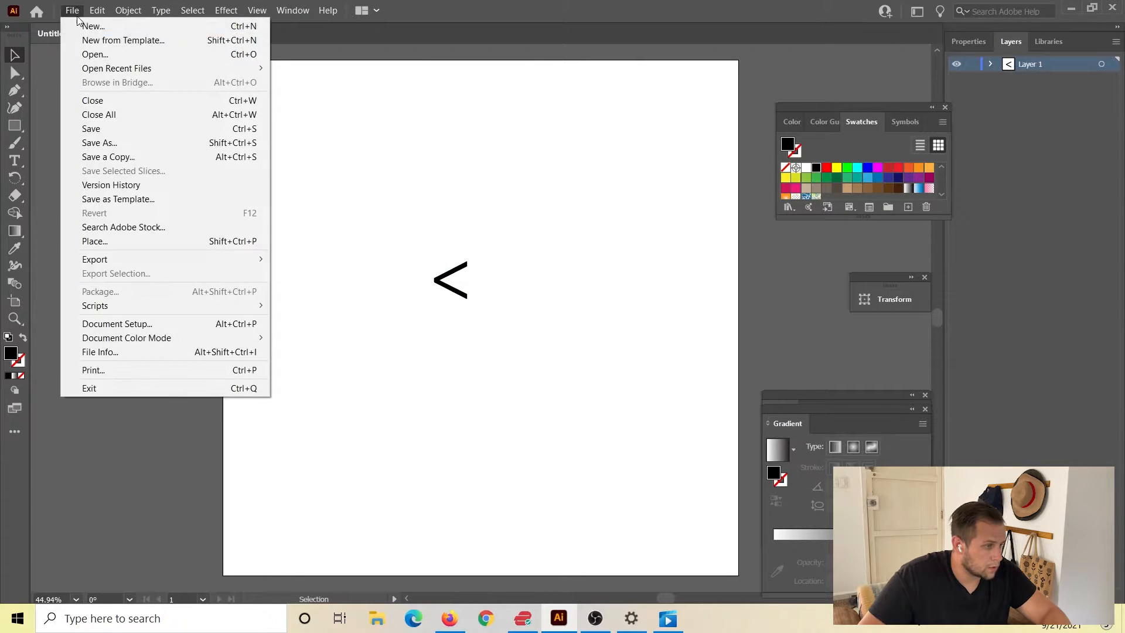
left_click(100, 53)
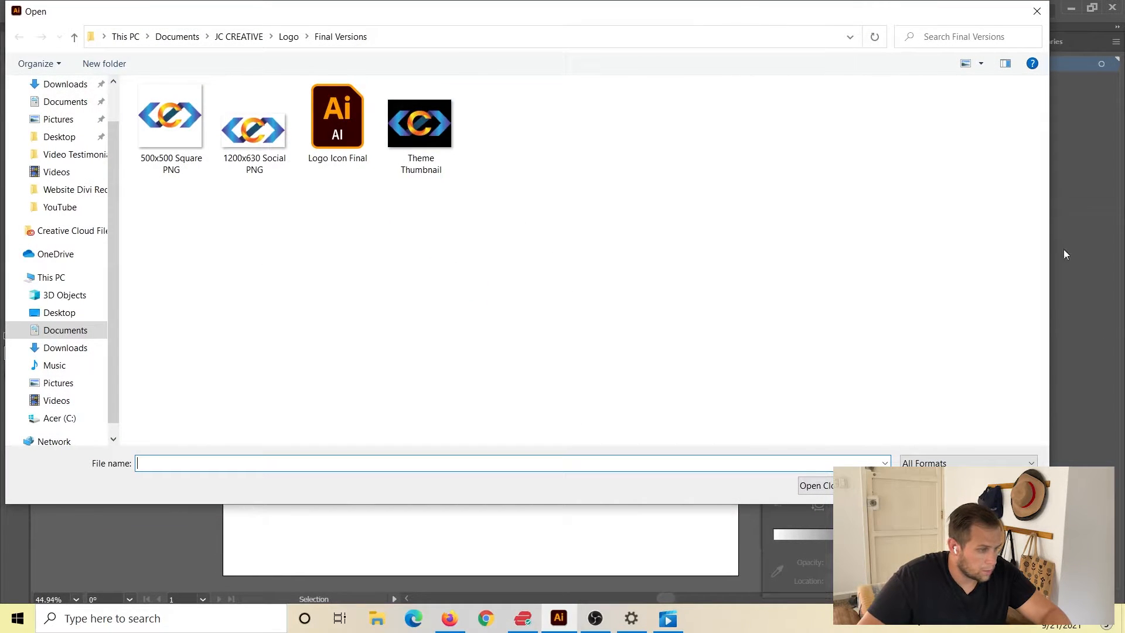
double_click(355, 110)
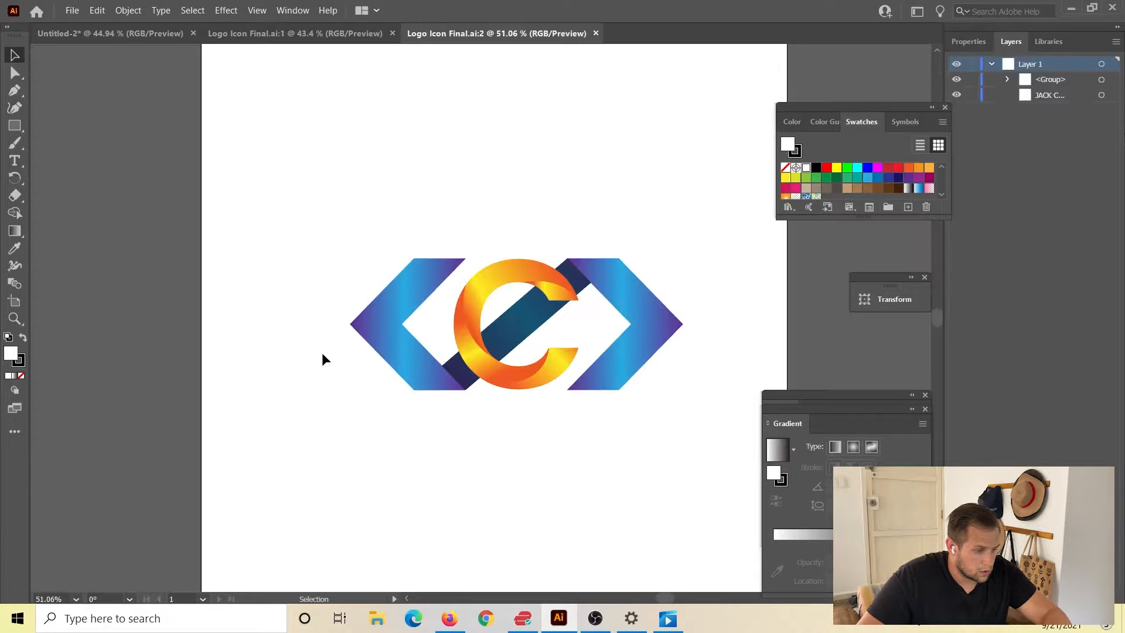
Copy the complete logo from Logo Icon Final and paste it into the Untitled-2 document.
left_click_drag(283, 219, 748, 481)
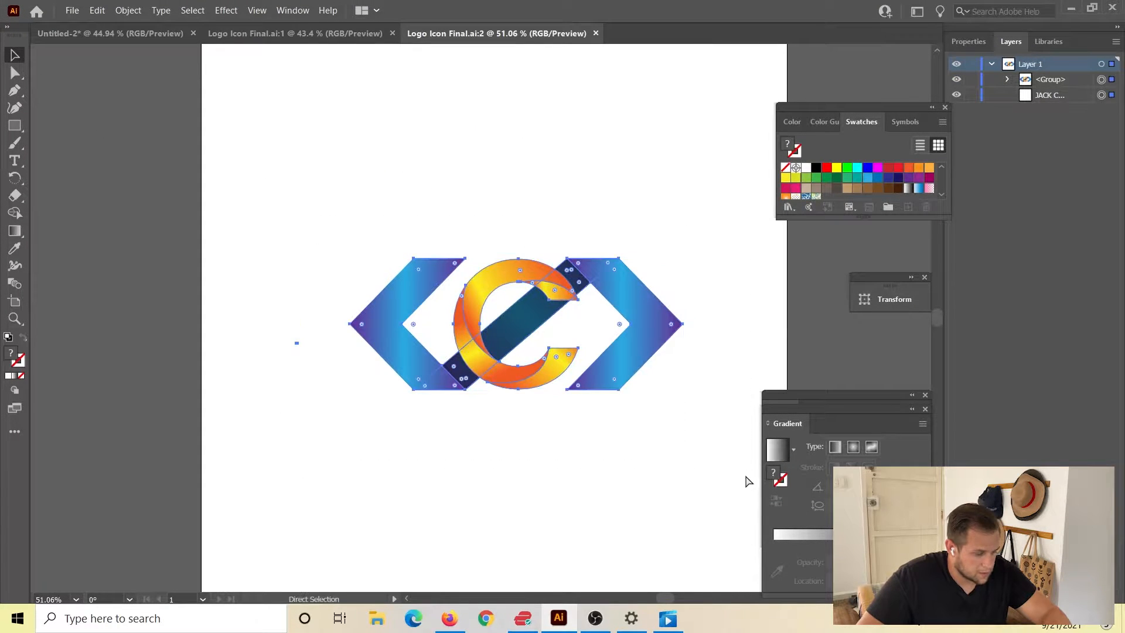
key("v")
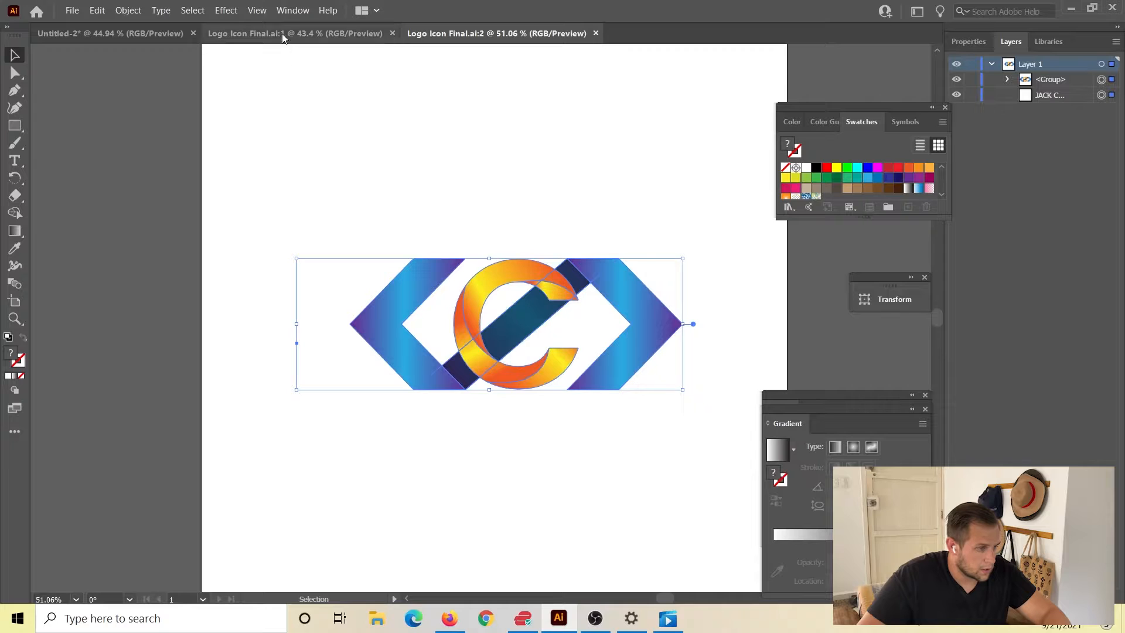
left_click(72, 34)
key("ctrl+v")
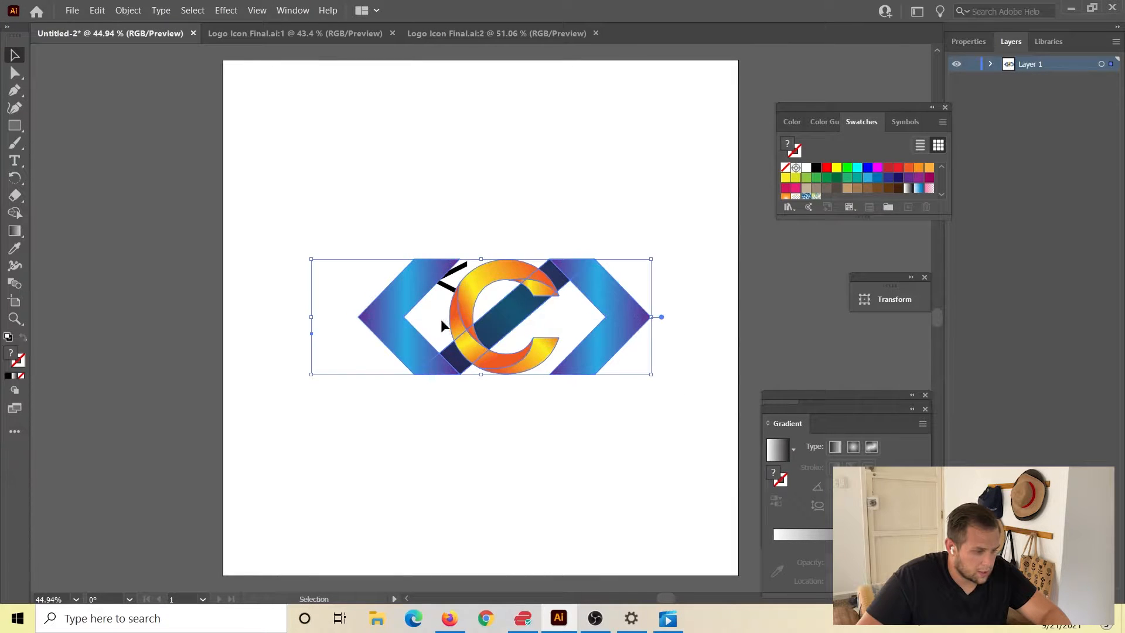
Move the pasted logo straight down to the lower part of the artboard, clear of the "<" character.
left_click_drag(440, 319, 445, 482)
left_click(569, 311)
Enlarge the "<" character to about 208 × 380 px above the logo, reposition it, and delete it.
left_click(457, 286)
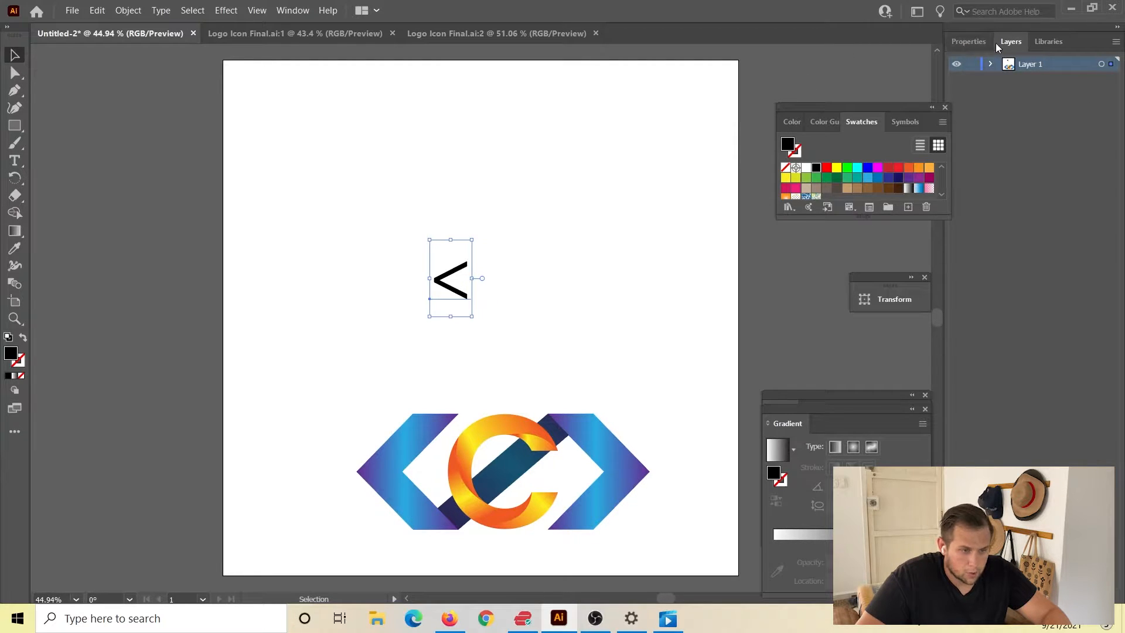
left_click(980, 42)
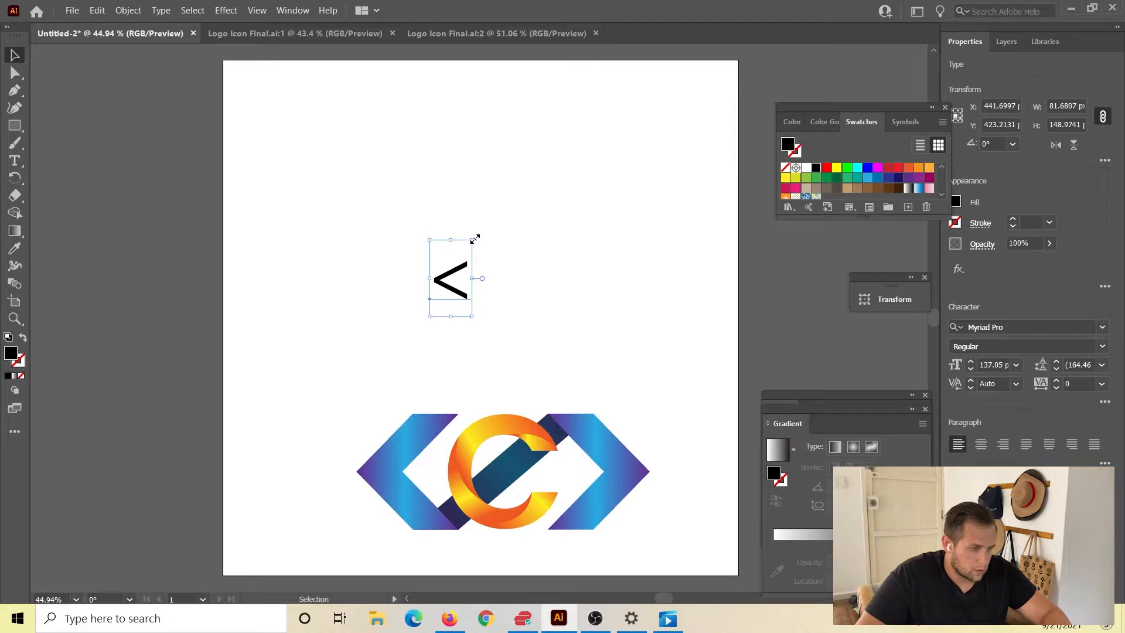
left_click_drag(474, 239, 654, 120)
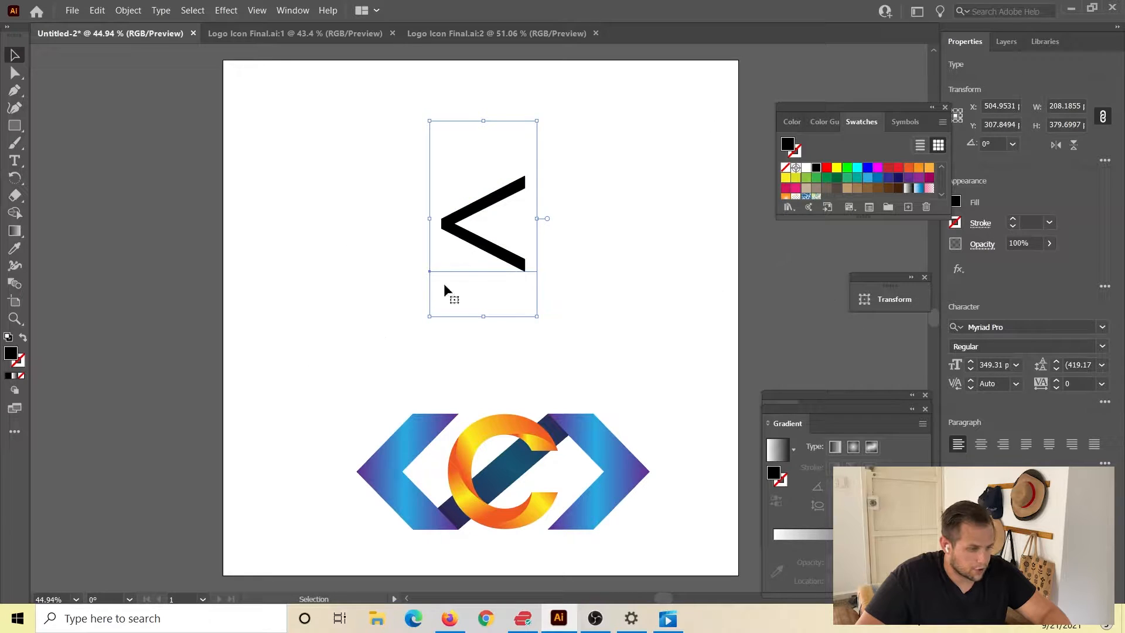
left_click_drag(514, 260, 463, 301)
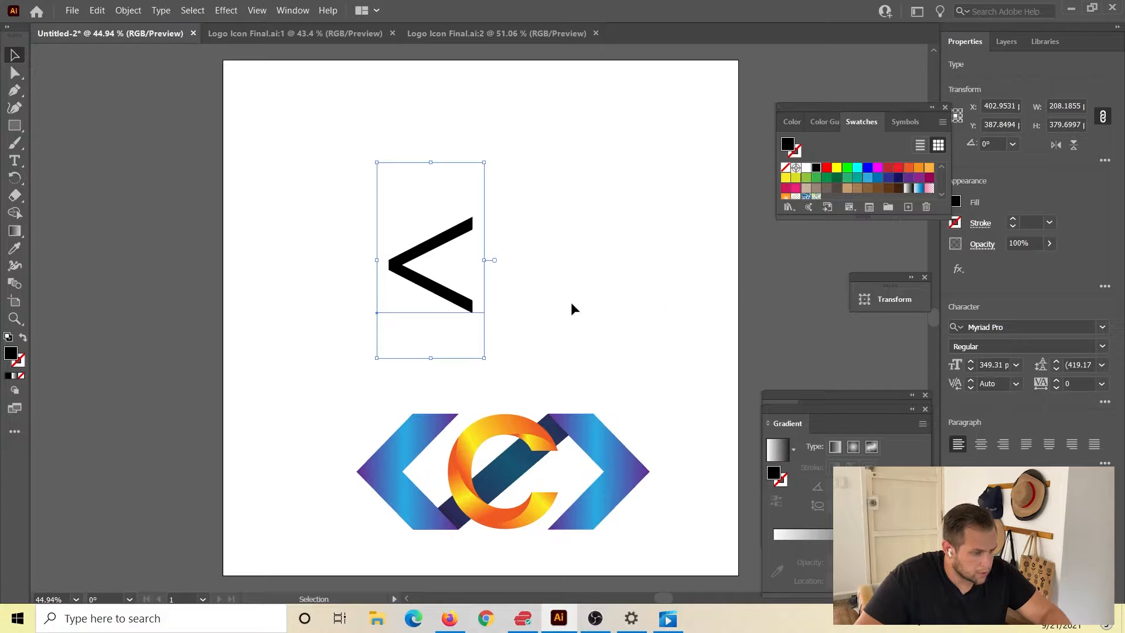
key("Delete")
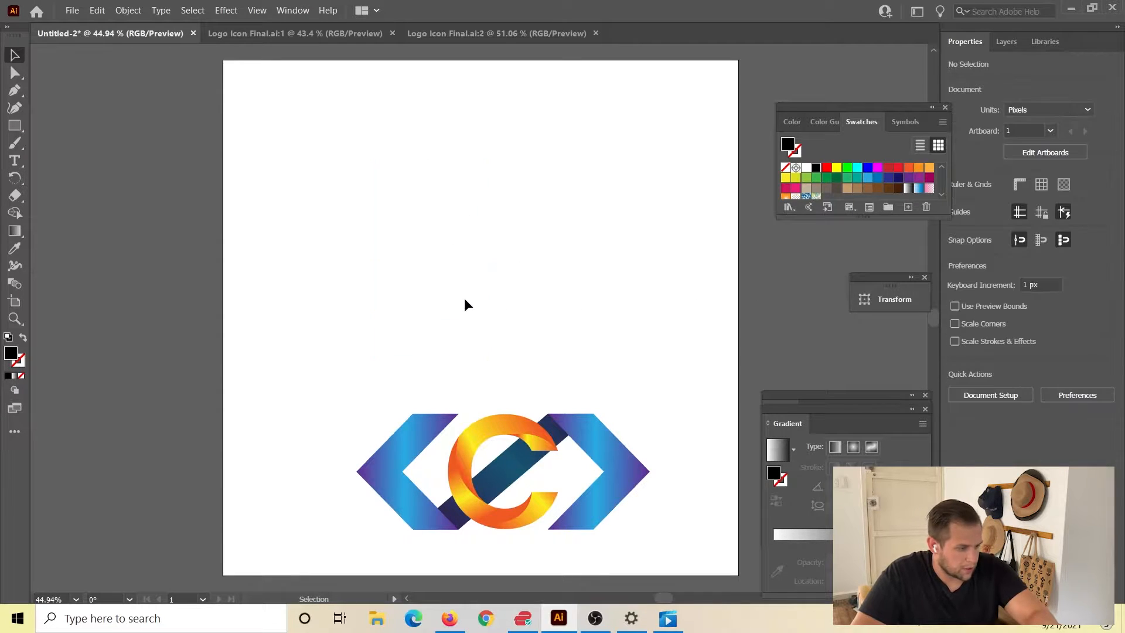
Draw a black square about 326 × 326 px above the logo and rotate it 45° into a diamond.
left_click(15, 125)
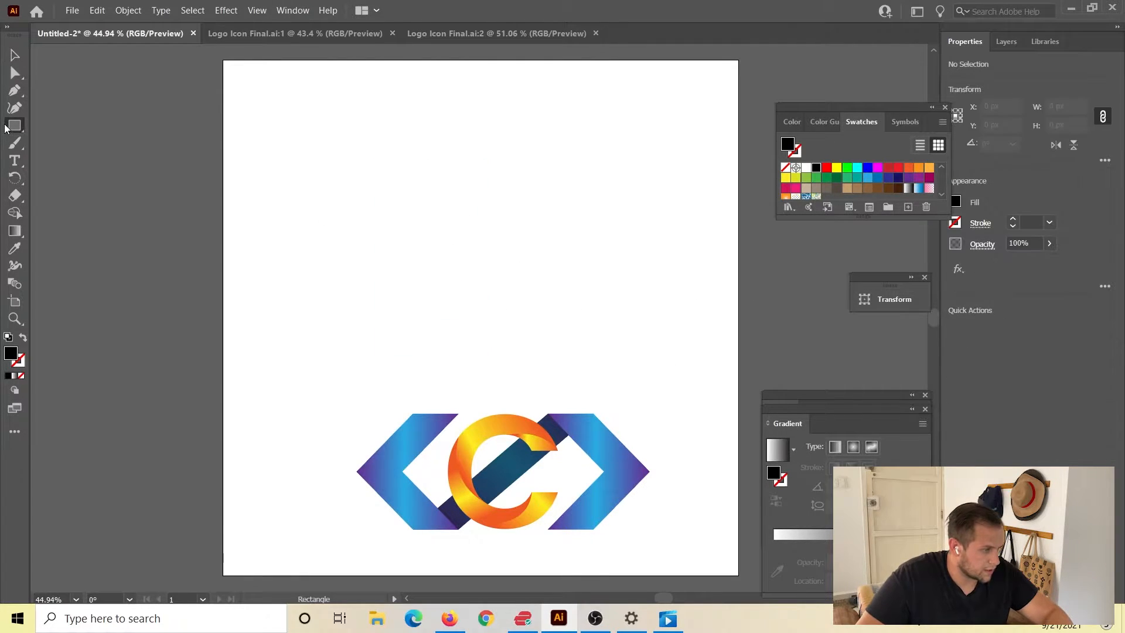
left_click(87, 125)
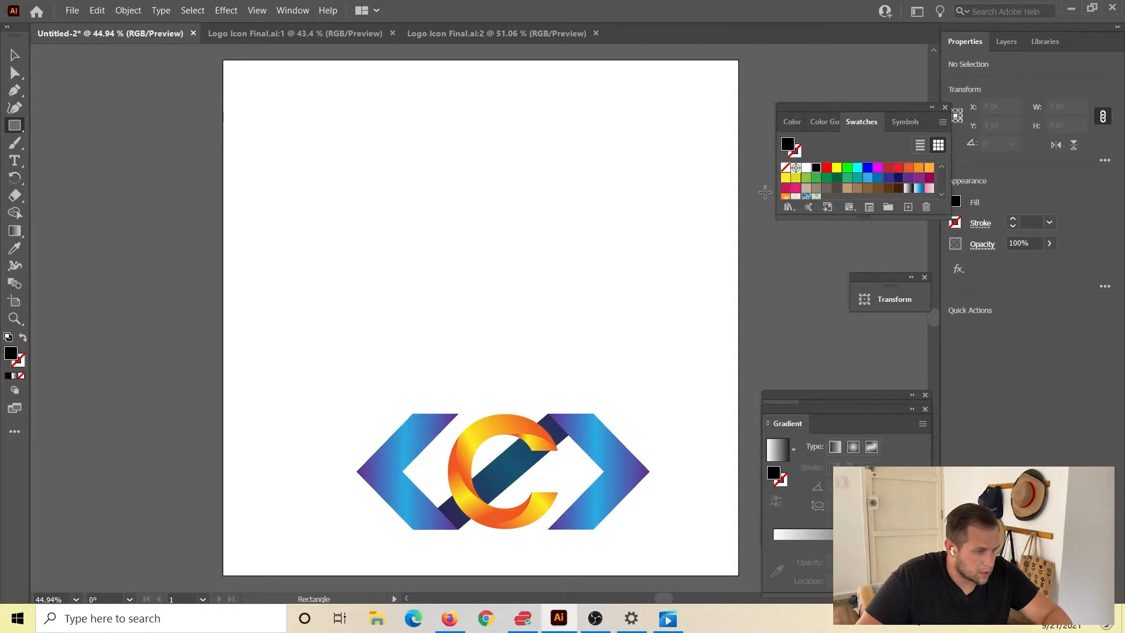
left_click_drag(435, 142, 602, 310)
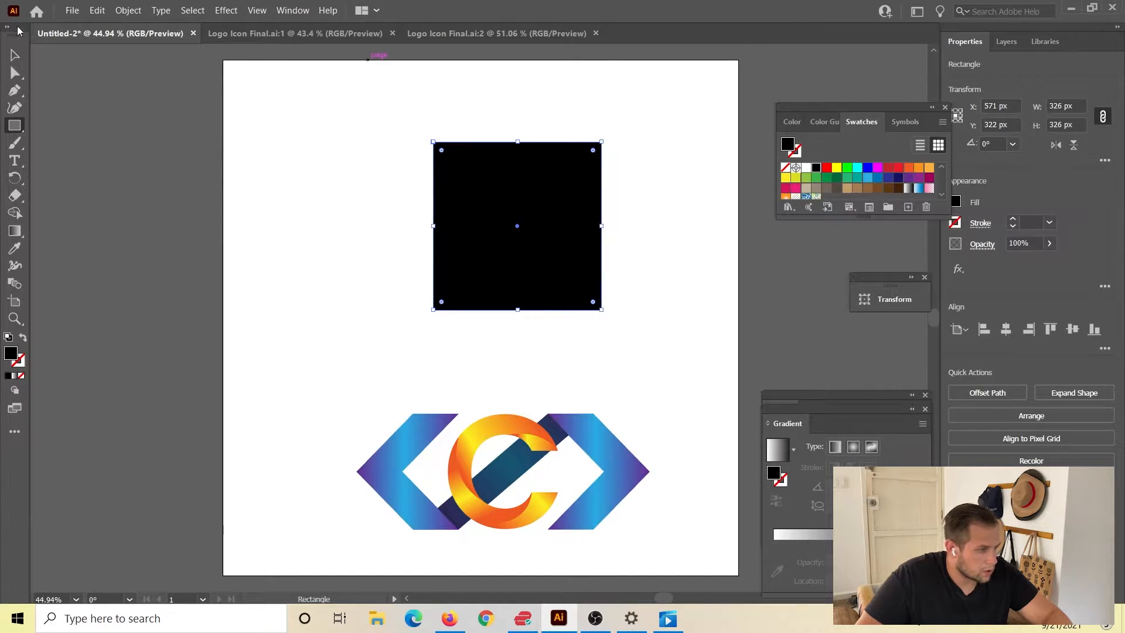
left_click(15, 54)
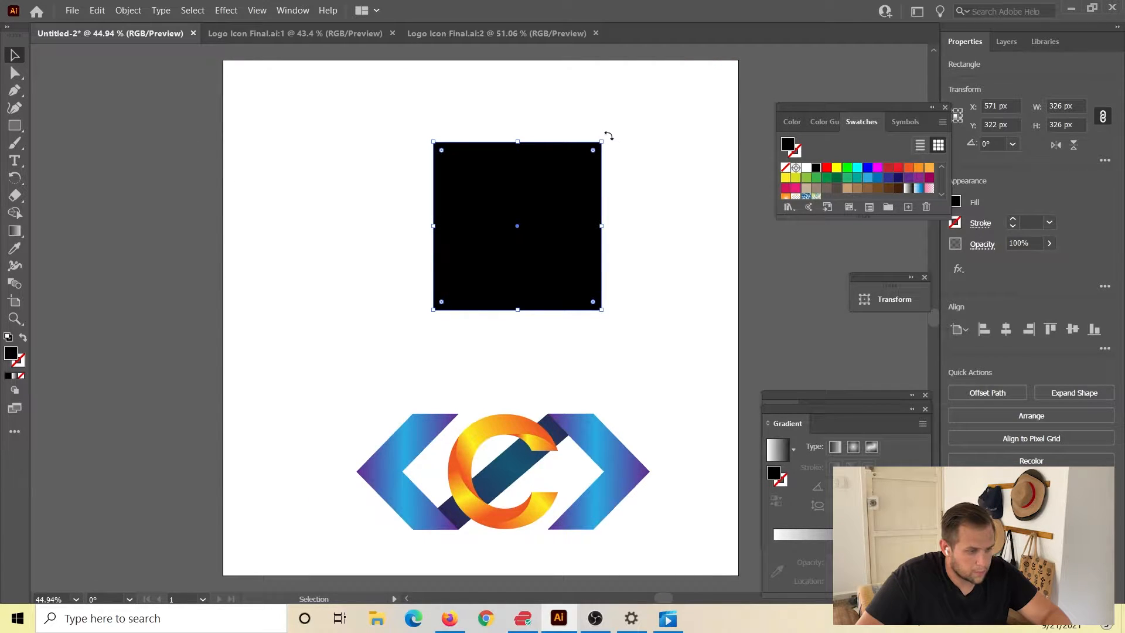
left_click_drag(604, 137, 540, 112)
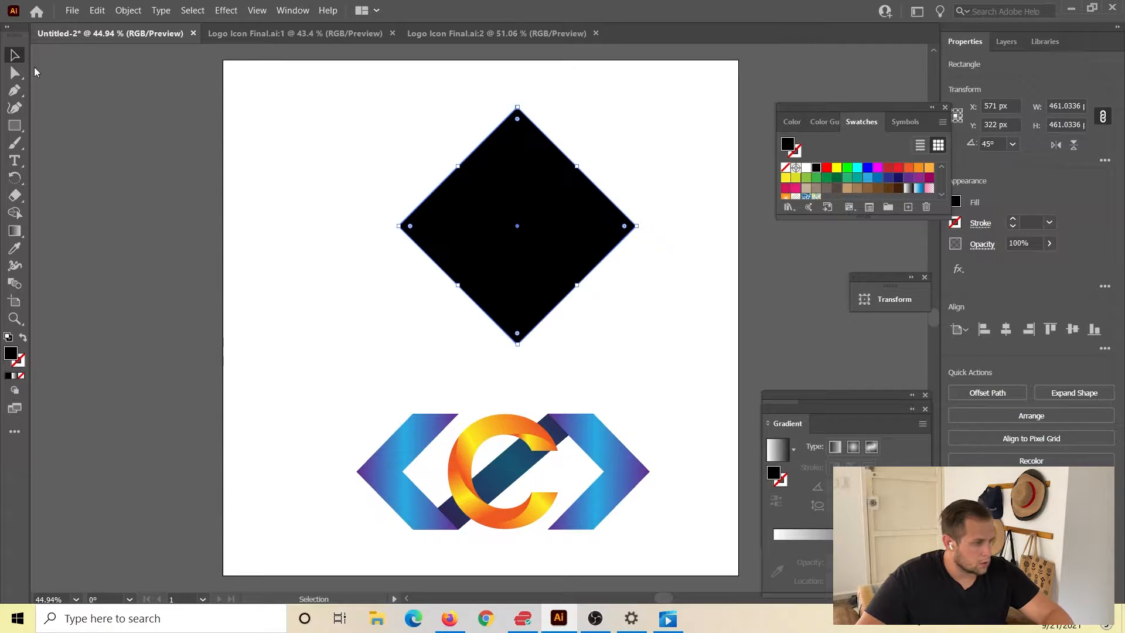
Duplicate the black diamond in place and shift the copy 110 px to the right so the two overlap.
key("a")
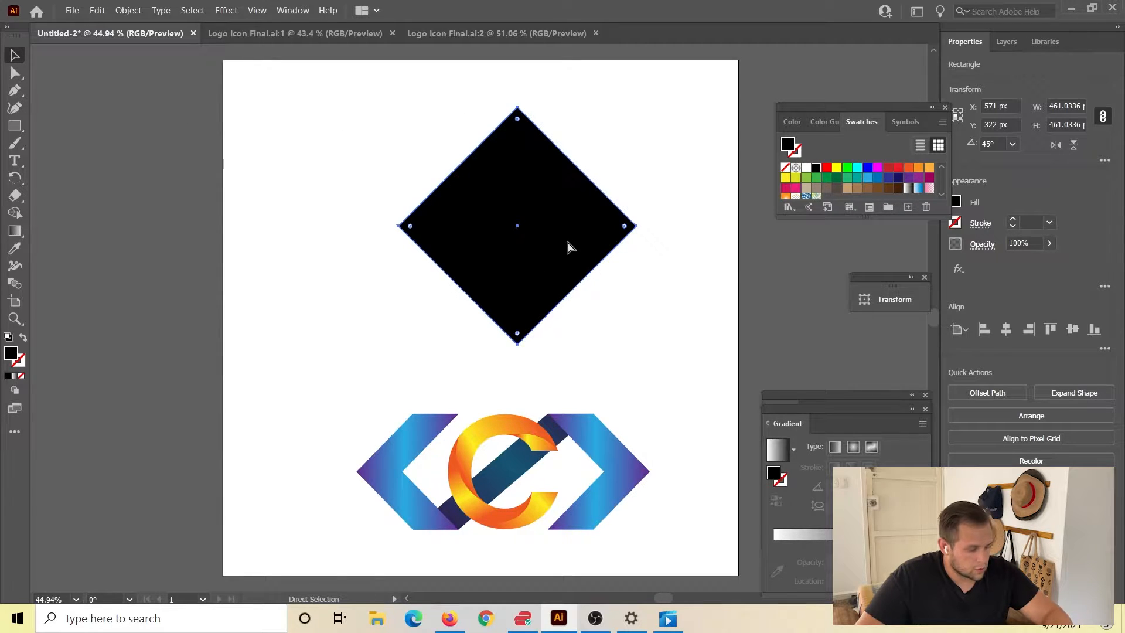
key("v")
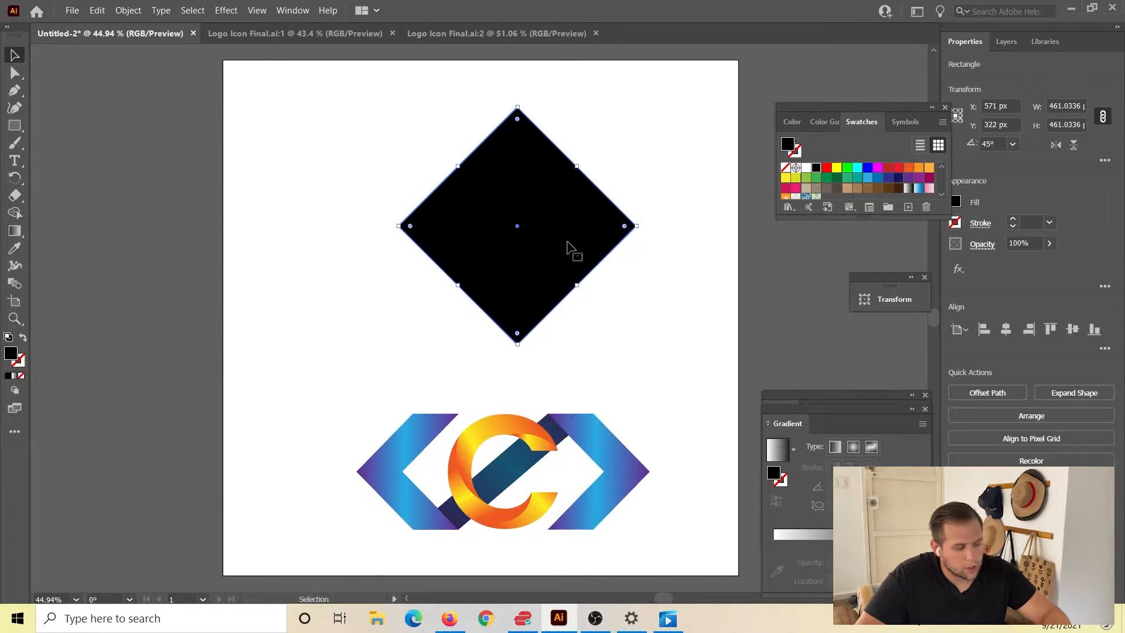
key("a")
key("ctrl")
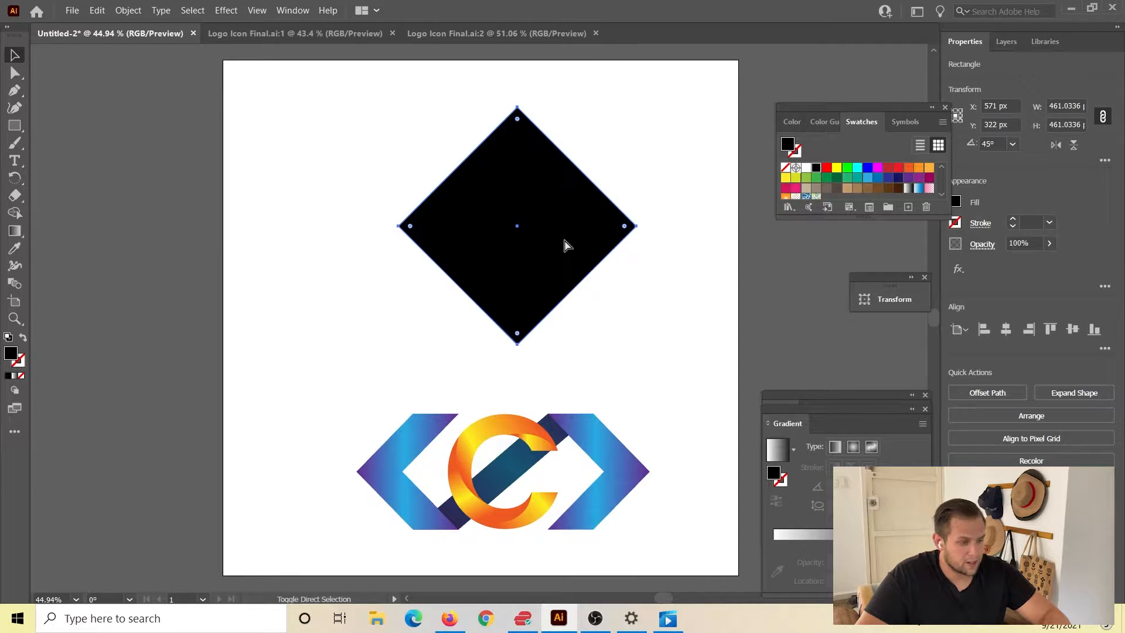
left_click_drag(531, 199, 538, 223)
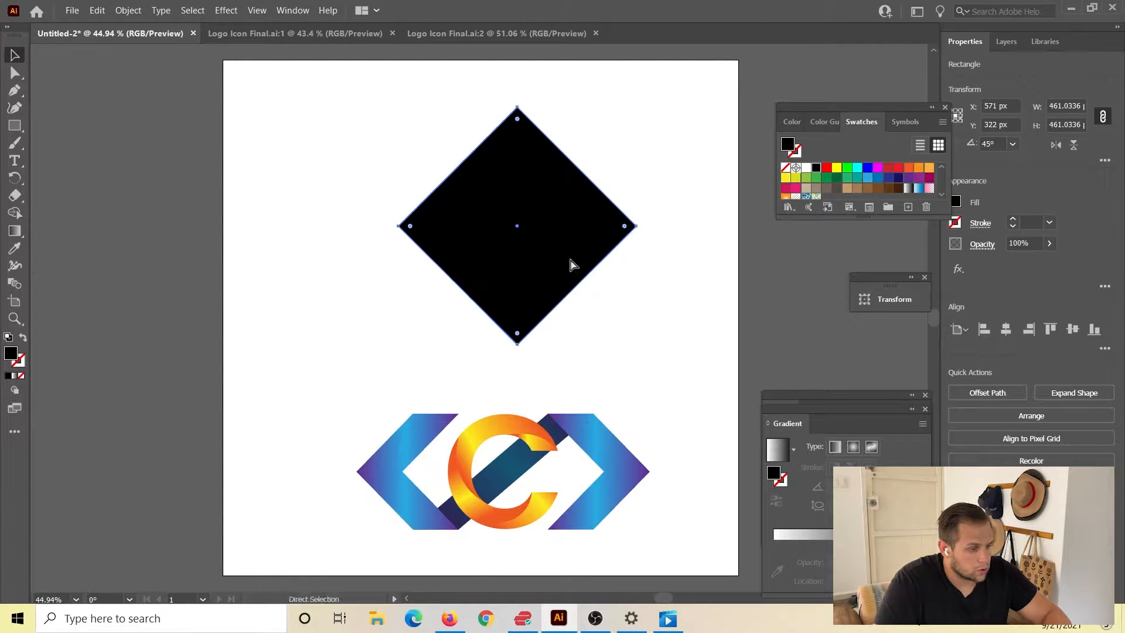
key("ctrl")
key("shift+Right")
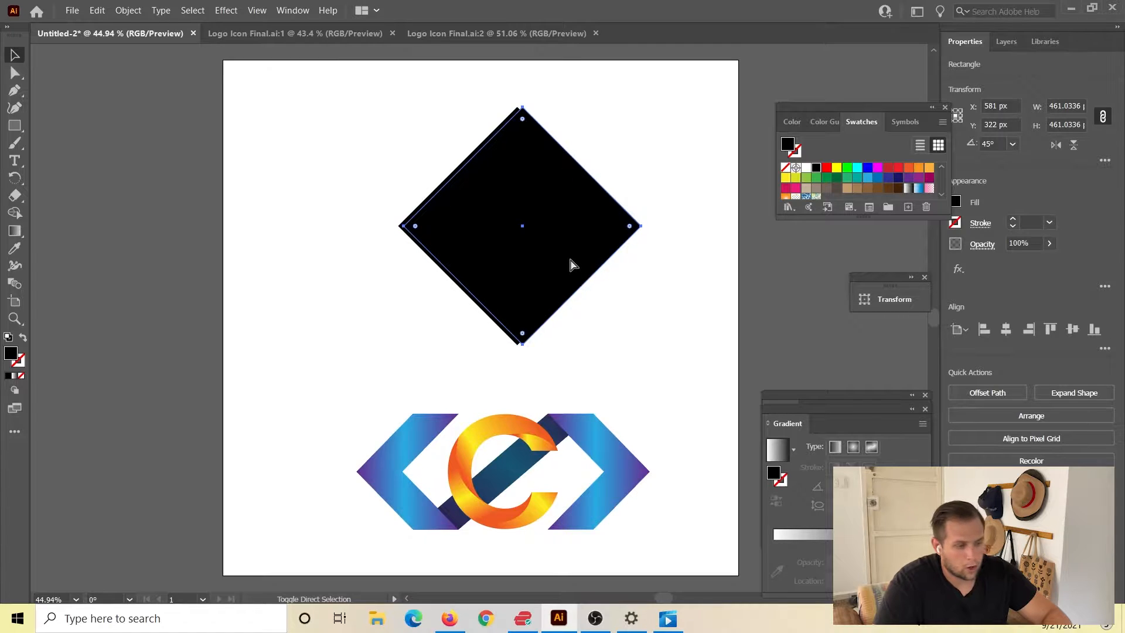
key("shift+Right")
key("shift+Right")
key("shift+Right")
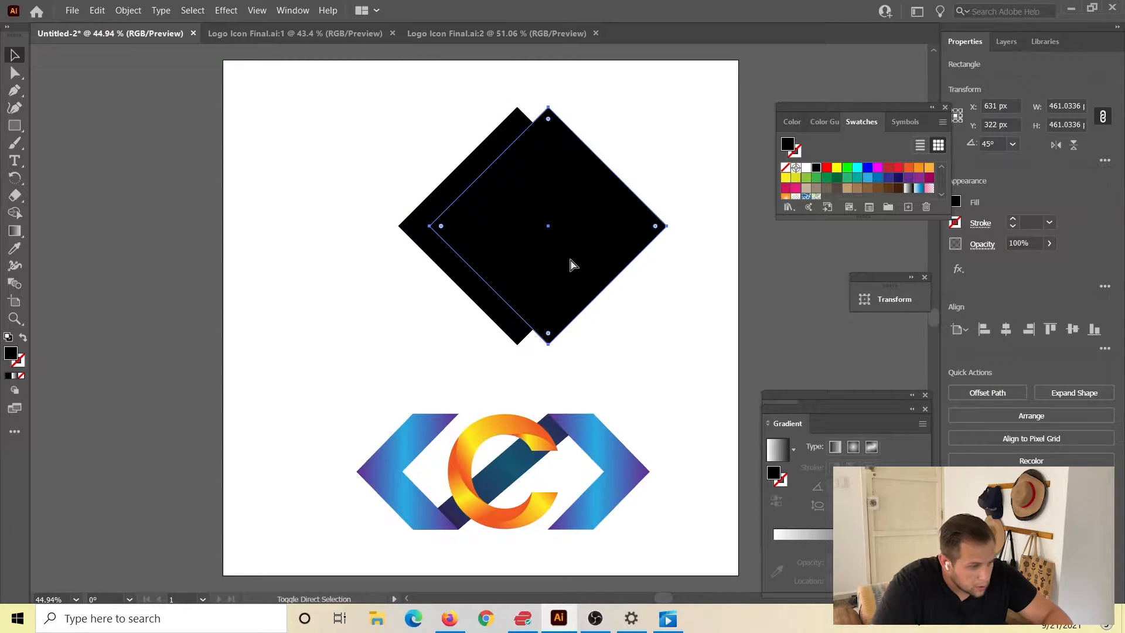
key("Right")
key("Right")
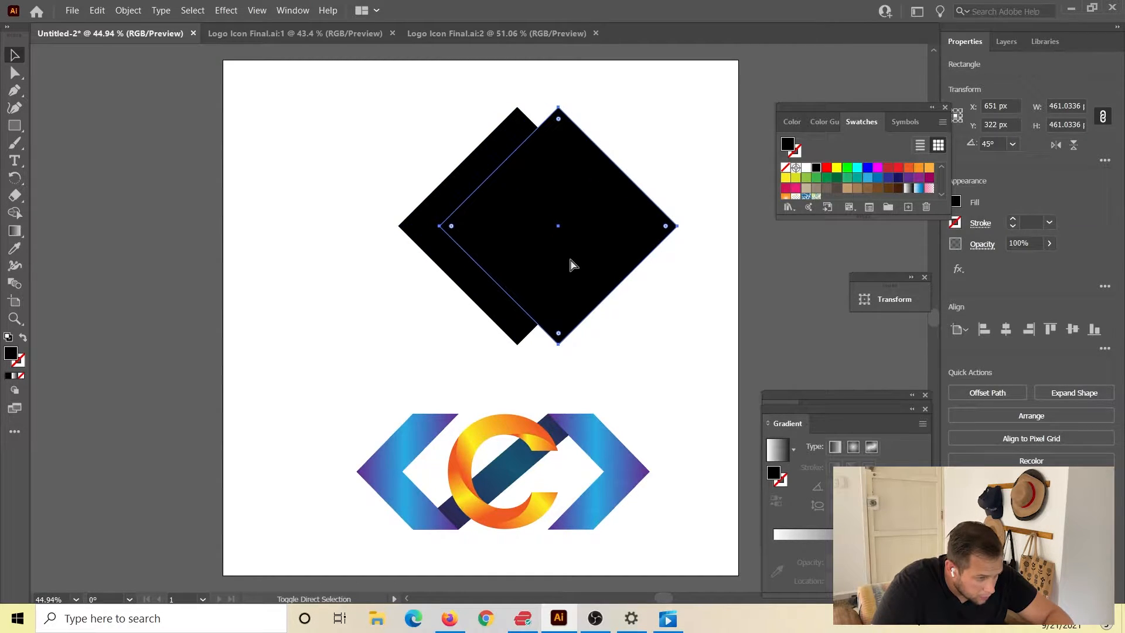
key("Right")
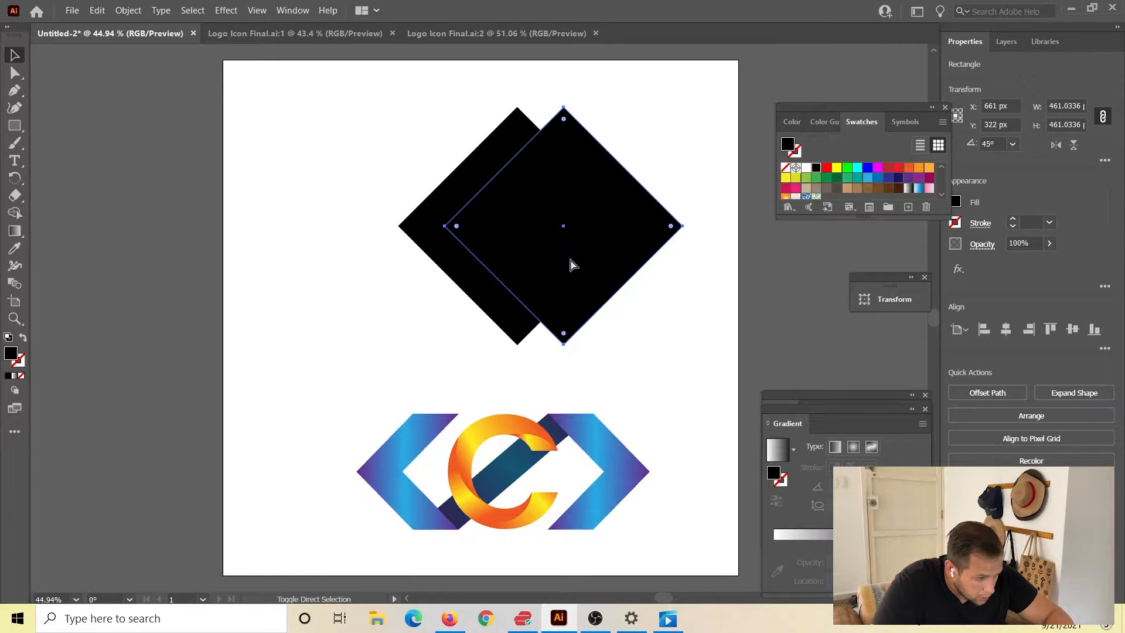
key("Right")
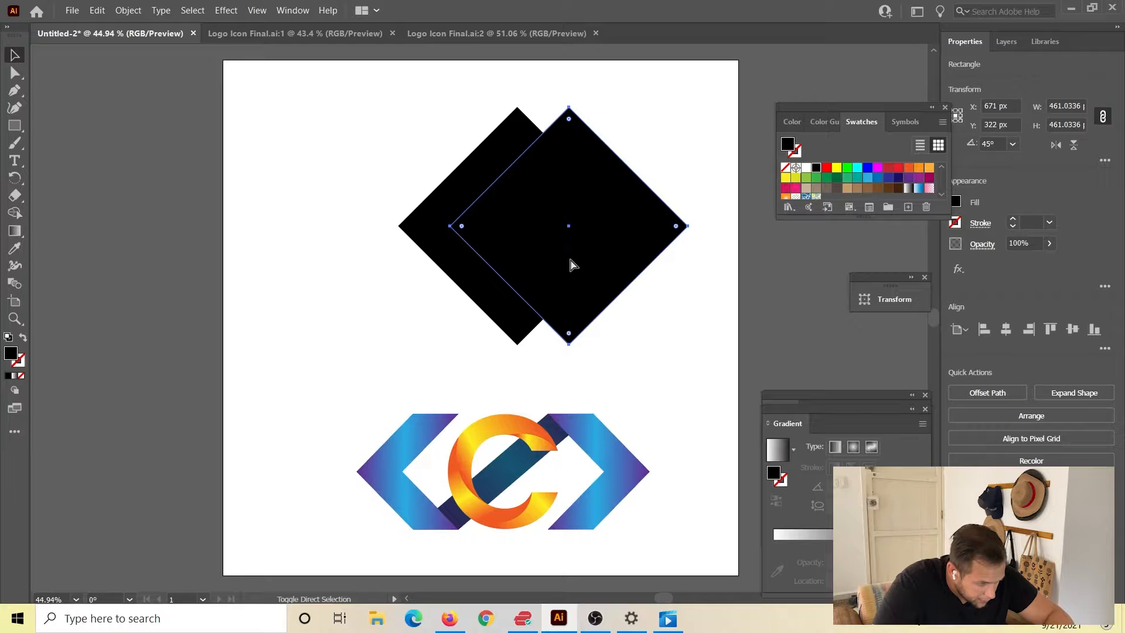
key("Right")
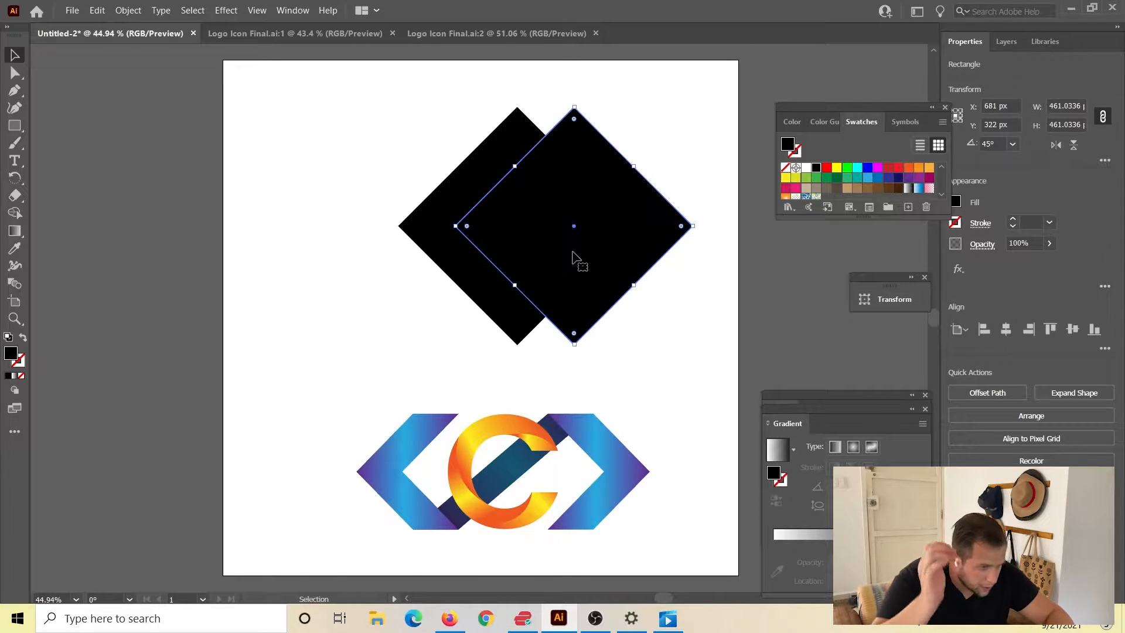
Split the two overlapping diamonds into separate pieces with the Pathfinder Divide operation.
left_click(629, 322)
left_click_drag(407, 103, 604, 243)
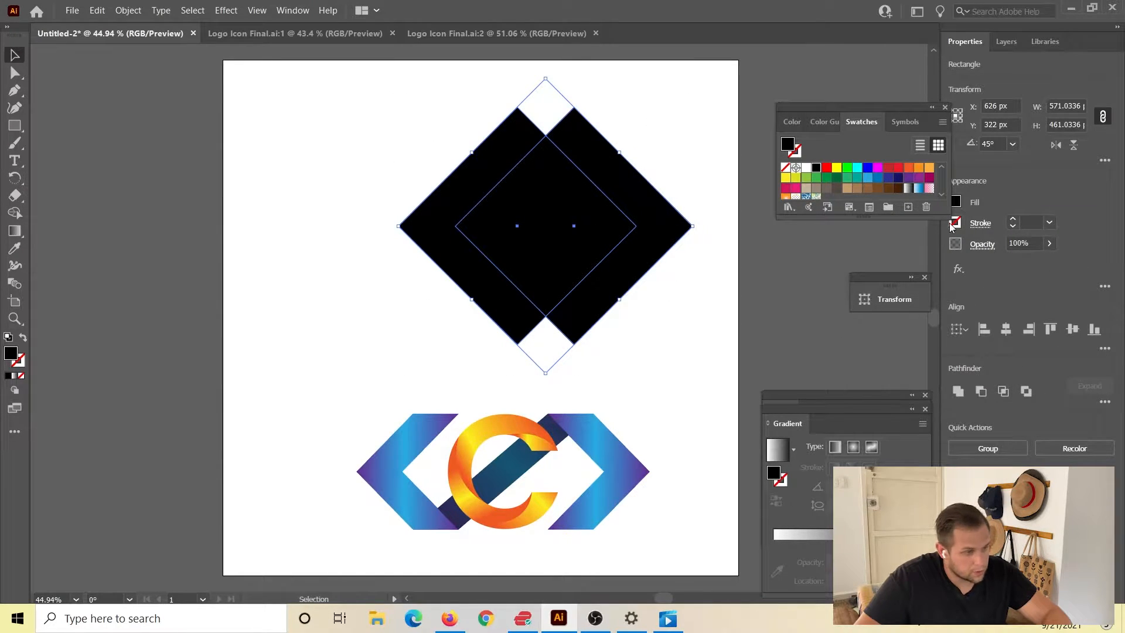
left_click(288, 11)
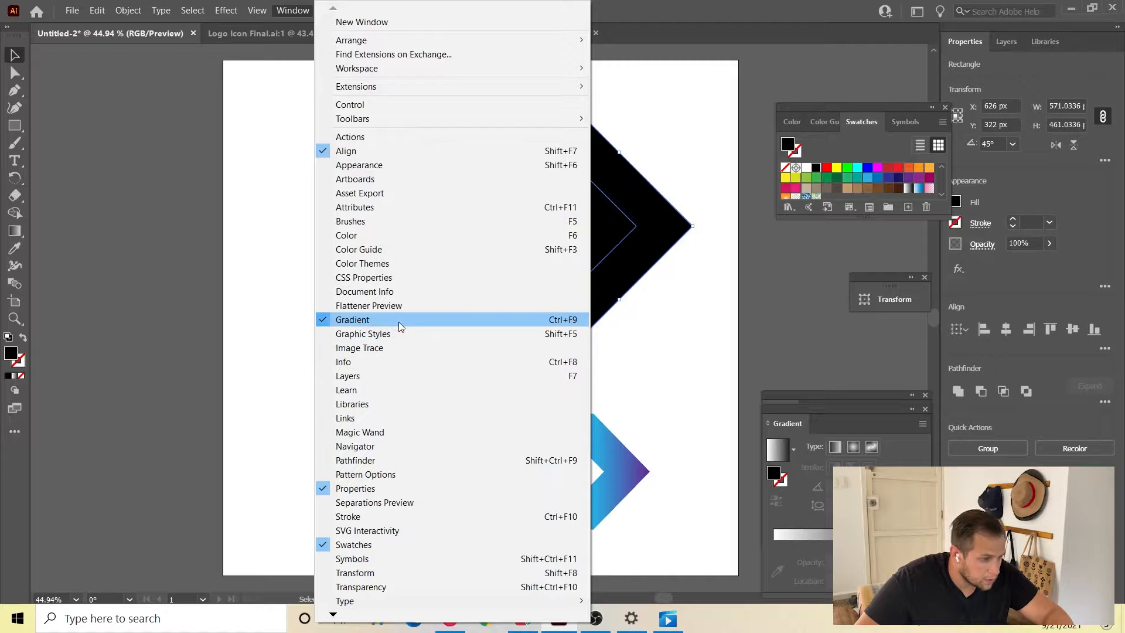
left_click(413, 461)
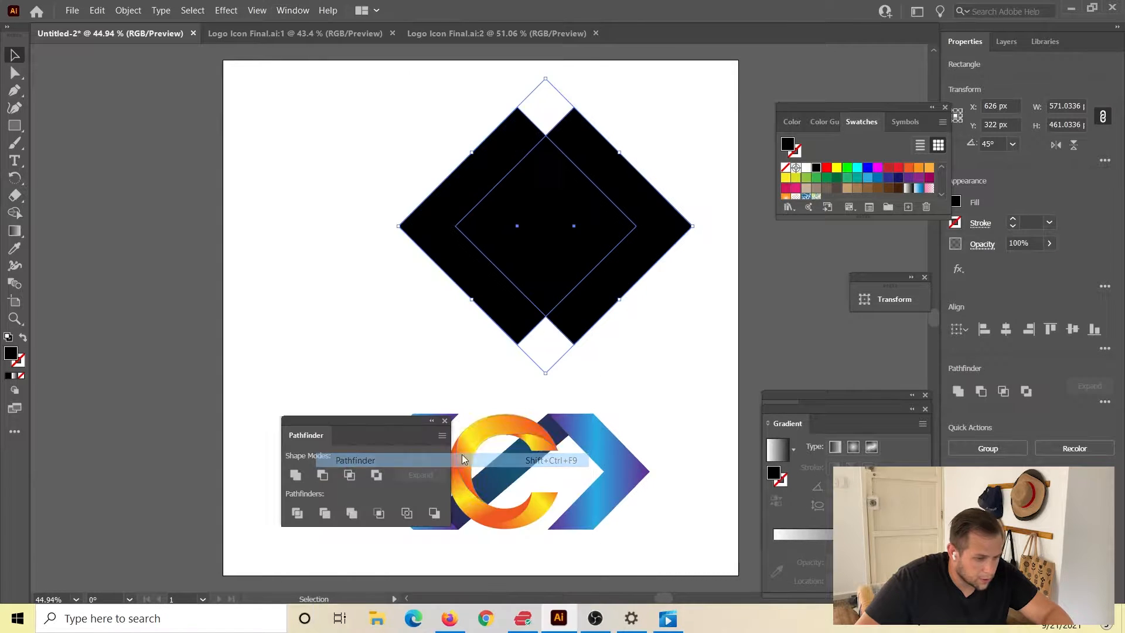
left_click_drag(352, 427, 117, 132)
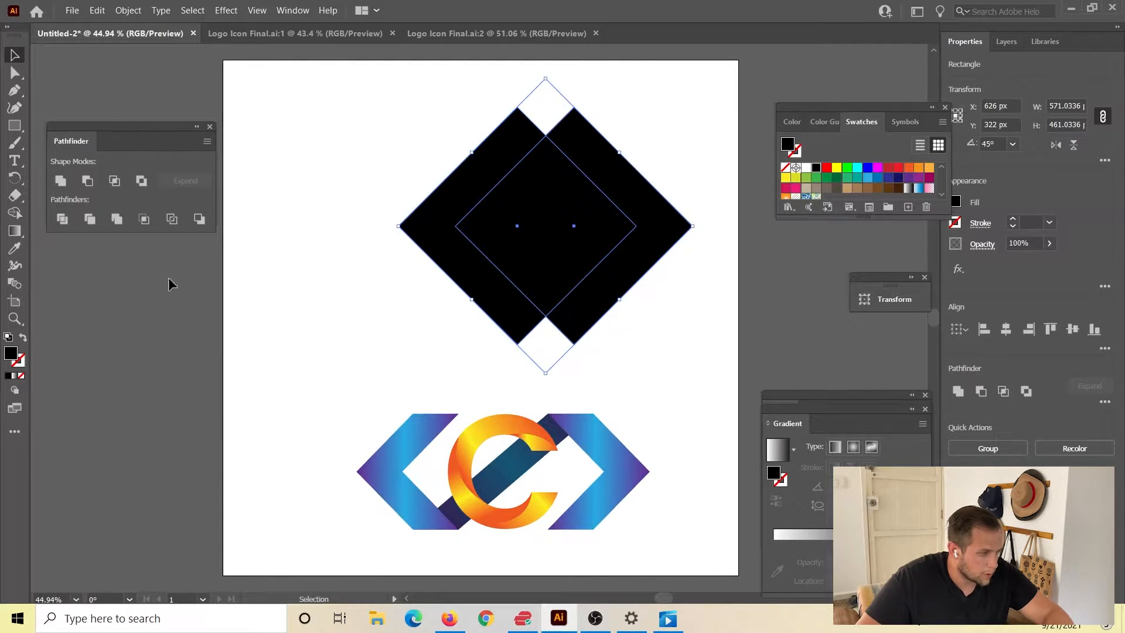
left_click(57, 219)
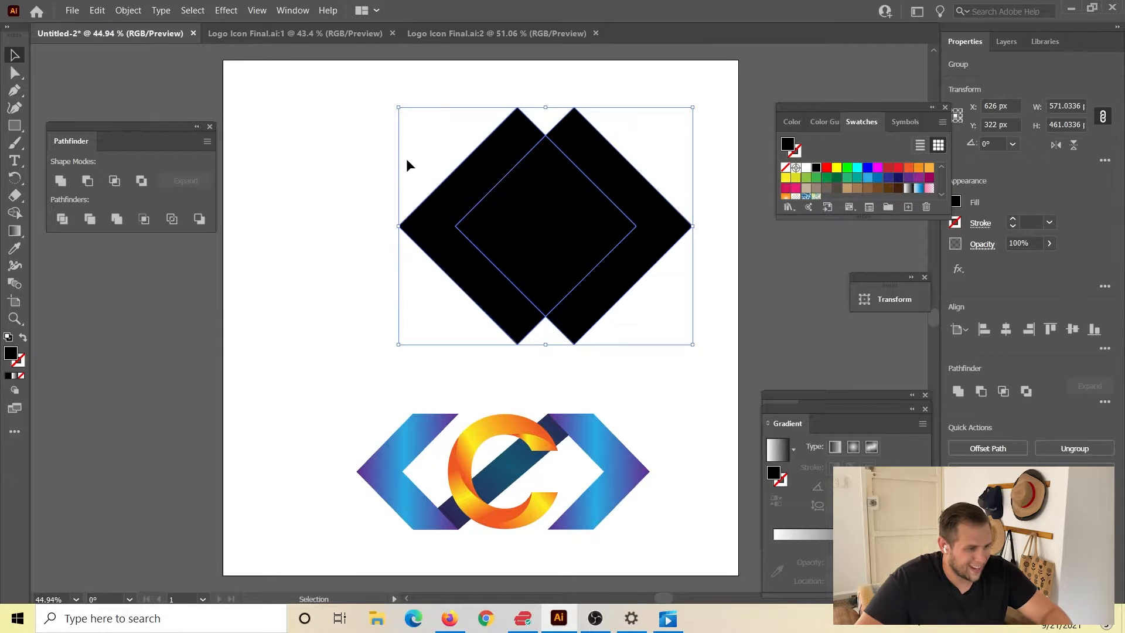
Delete the inner overlap piece of the divided diamonds, leaving a left and a right chevron.
key("a")
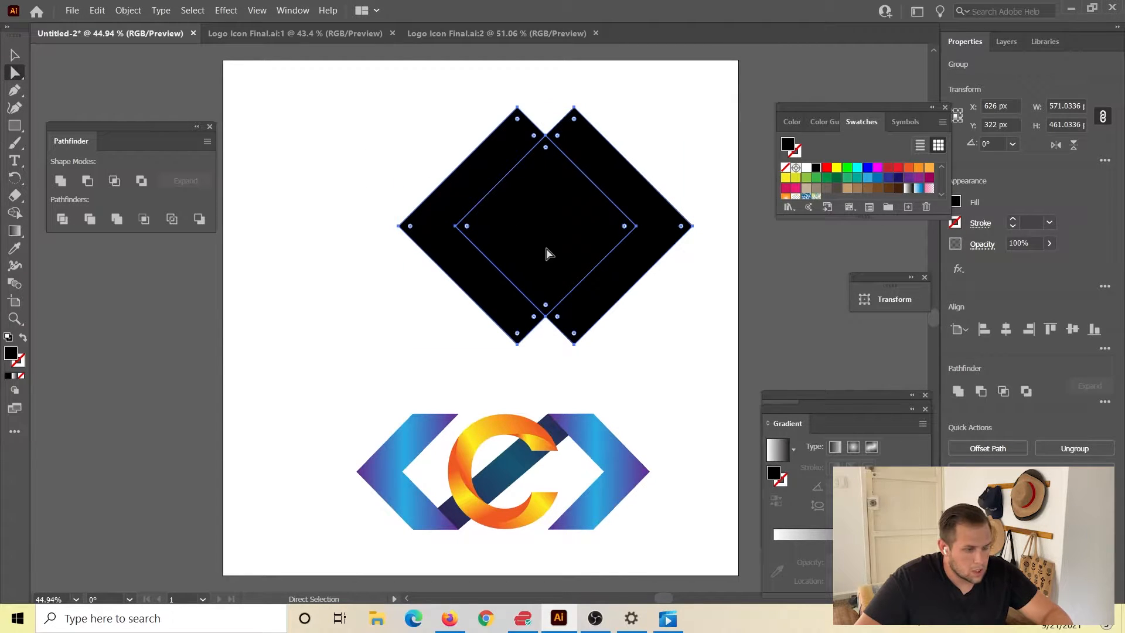
left_click(332, 353)
left_click(530, 243)
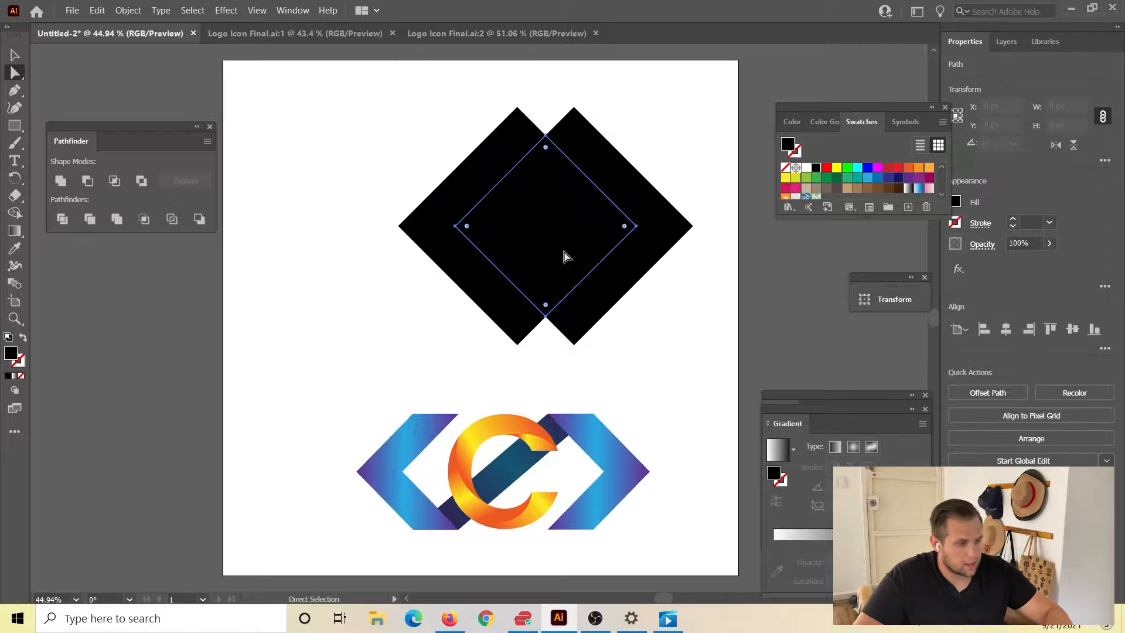
key("Delete")
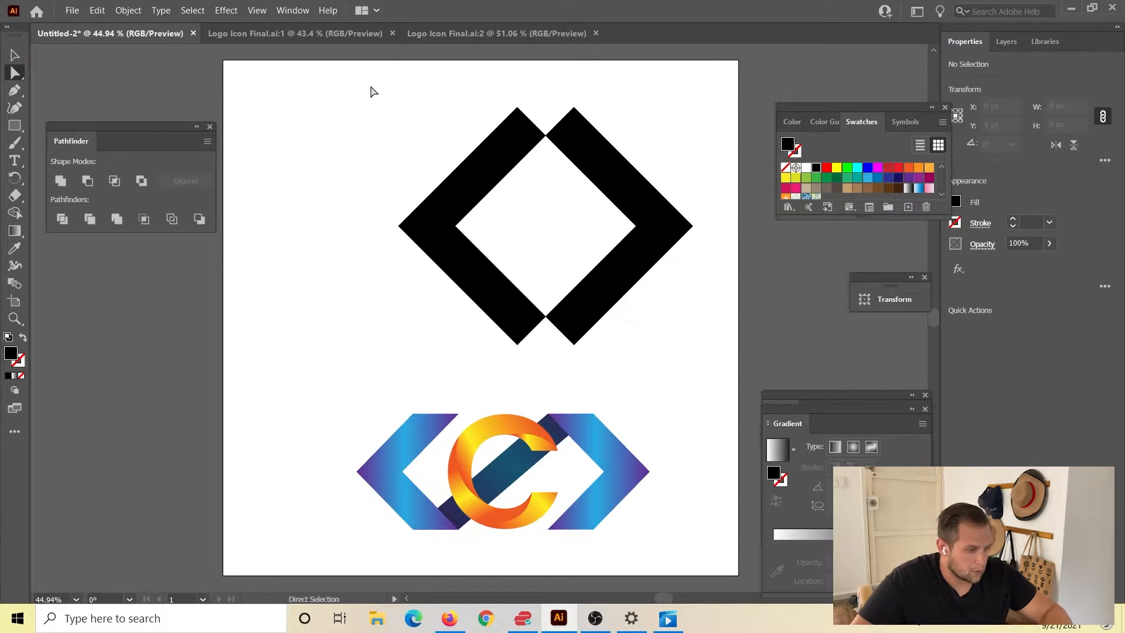
Ungroup the two chevrons and move the right one about 59 px horizontally away from the left one.
left_click(15, 54)
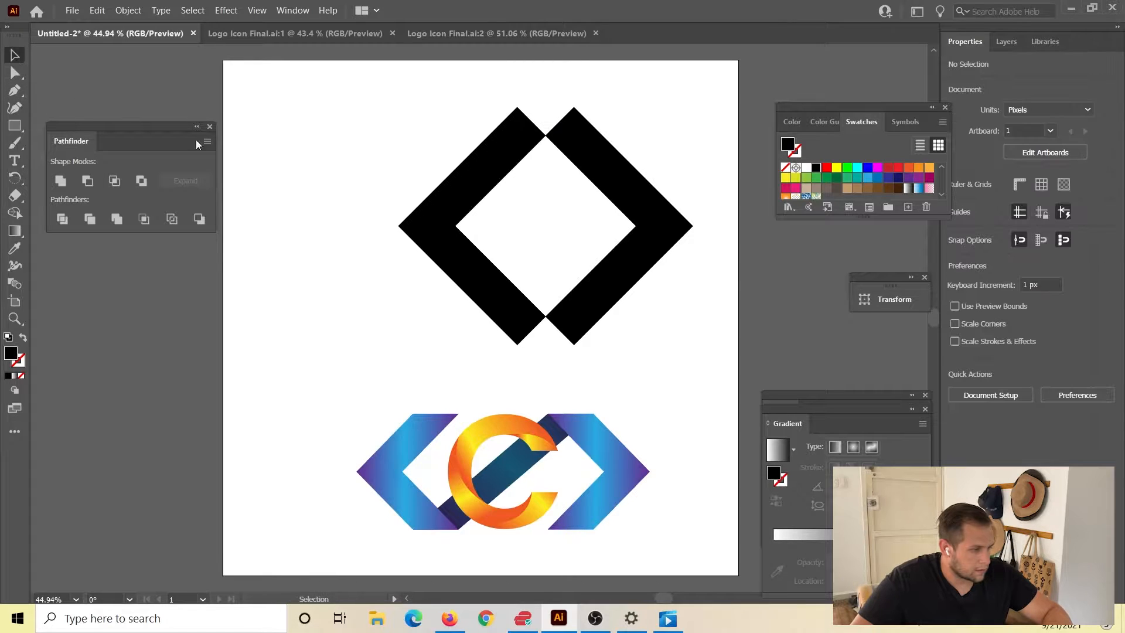
left_click(578, 324)
key("ctrl")
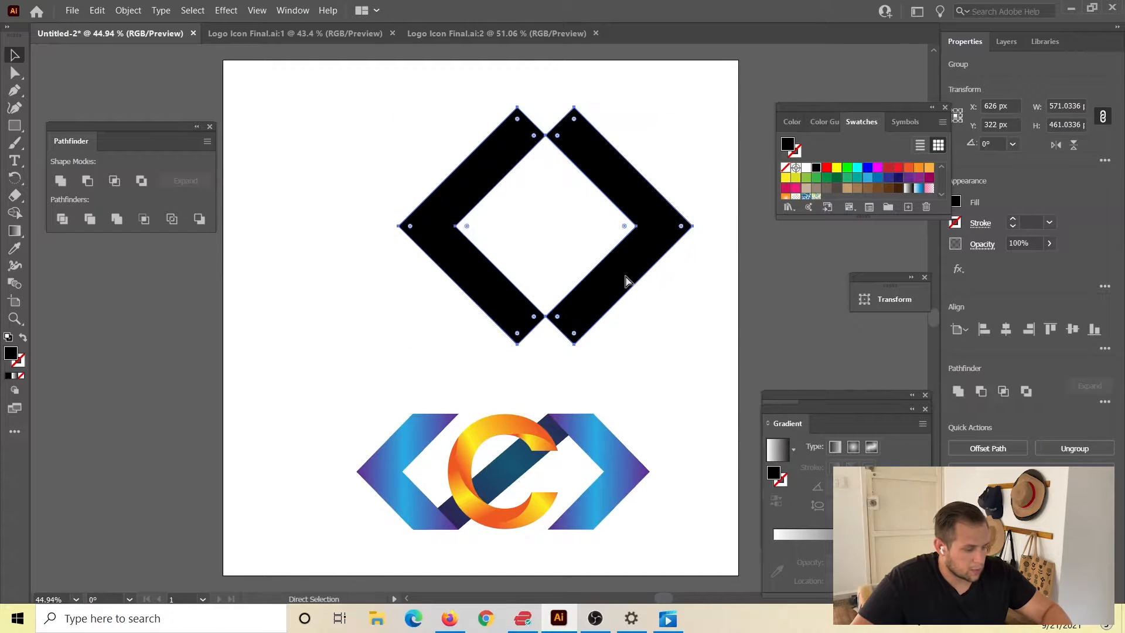
left_click(670, 380)
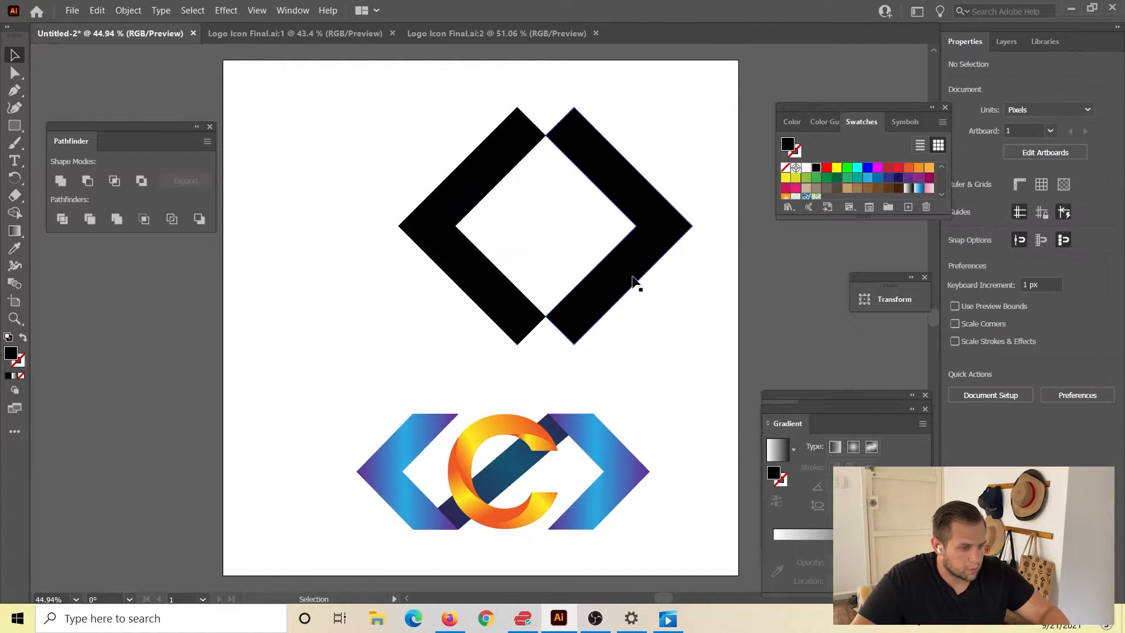
left_click_drag(635, 284, 670, 271)
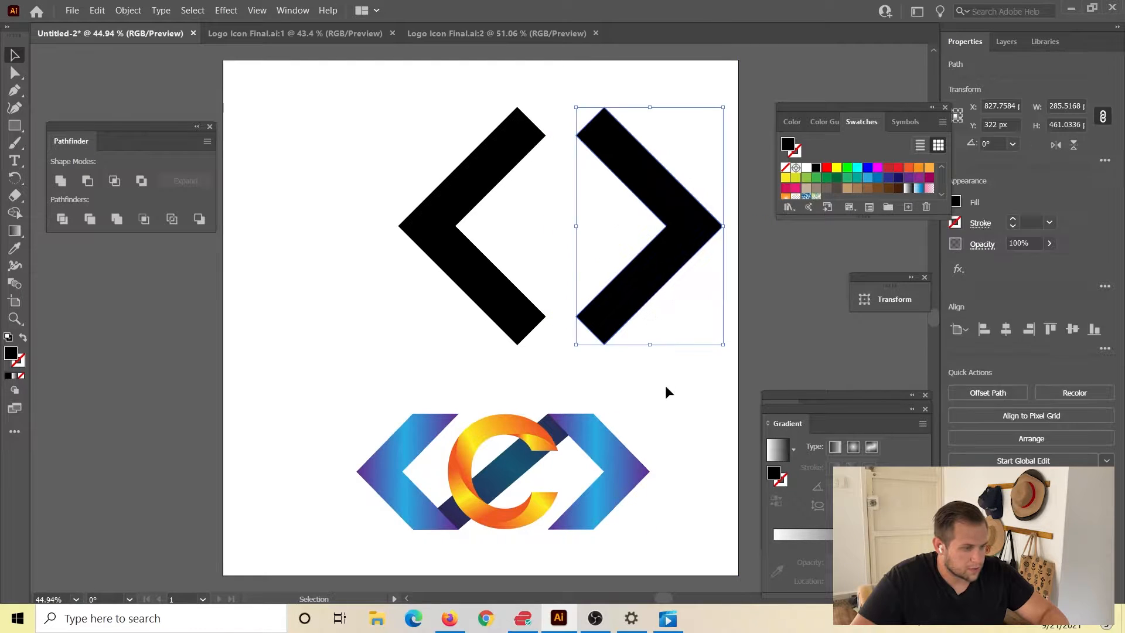
left_click(670, 414)
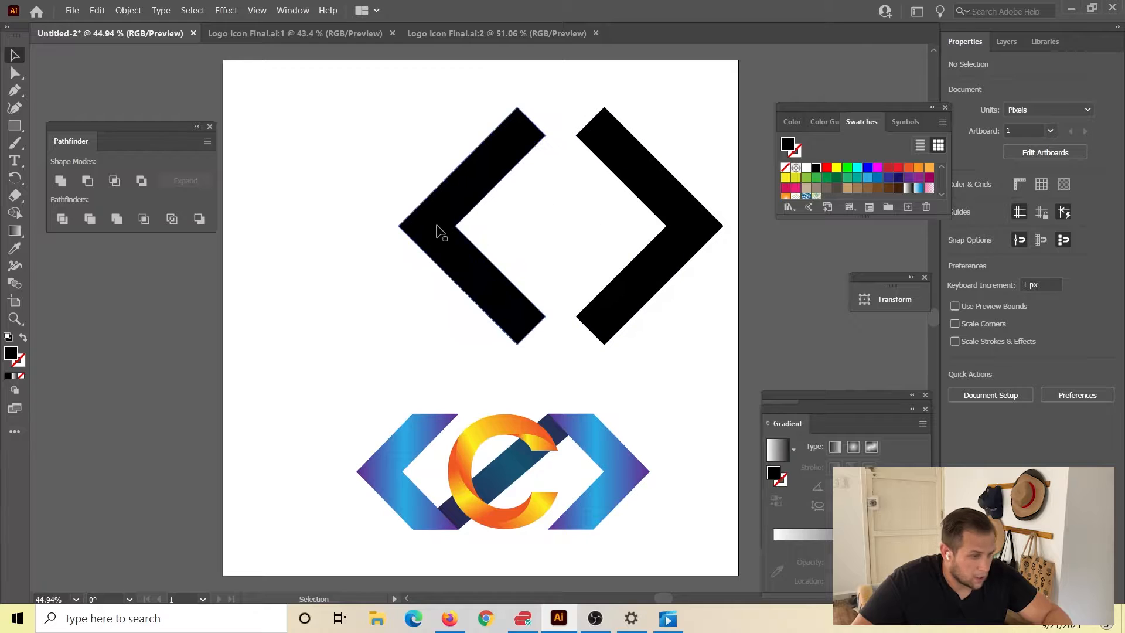
Draw a black rectangle about 317 × 123 px covering the upper tips of both chevrons.
left_click(15, 125)
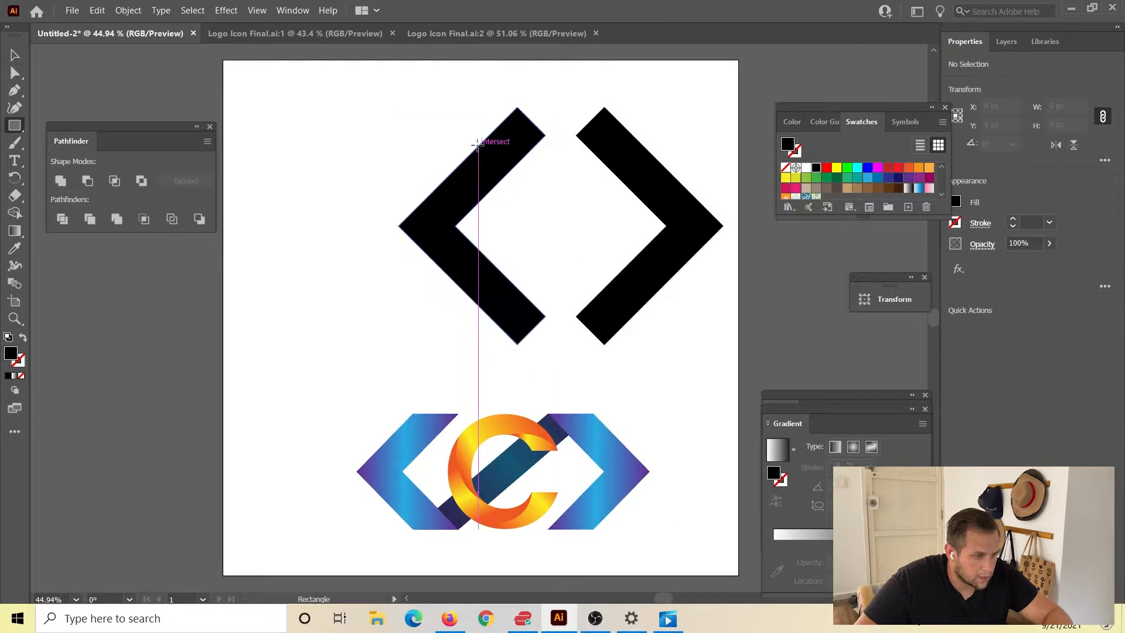
left_click_drag(482, 141, 646, 78)
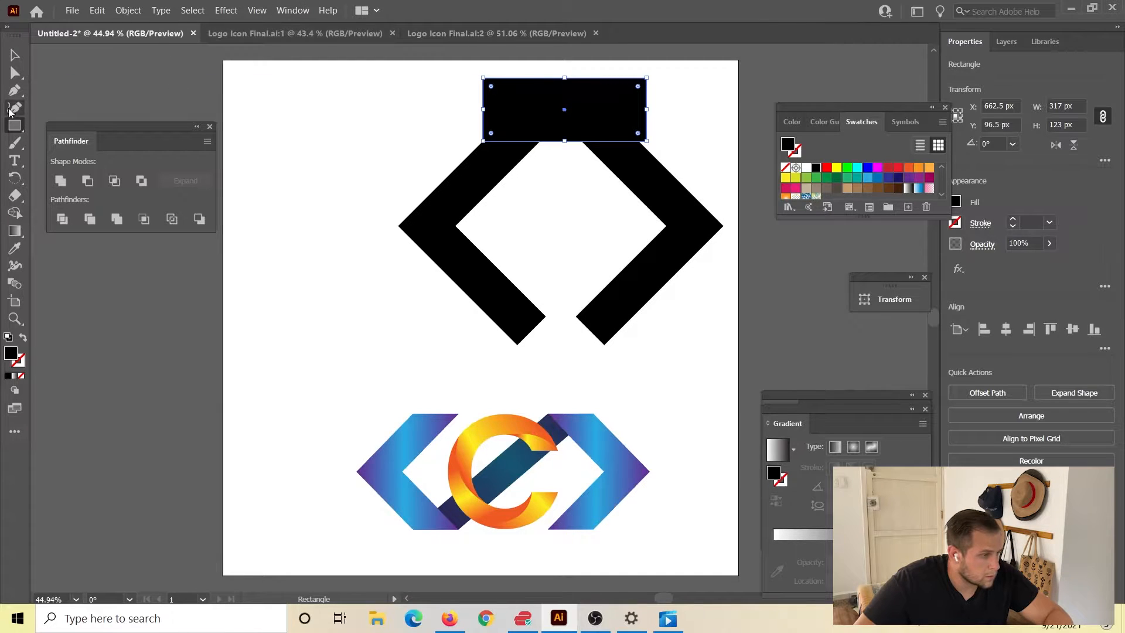
Split the black rectangle and both chevrons at their overlaps with the Pathfinder Divide operation.
left_click(14, 55)
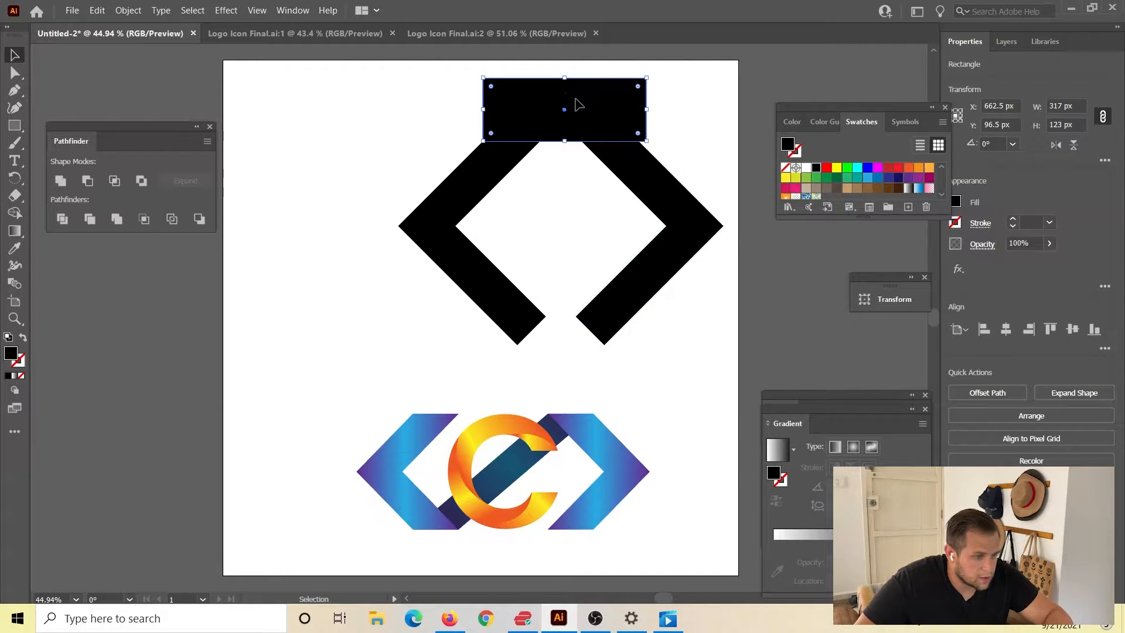
left_click(666, 193, "shift")
left_click(455, 198, "shift")
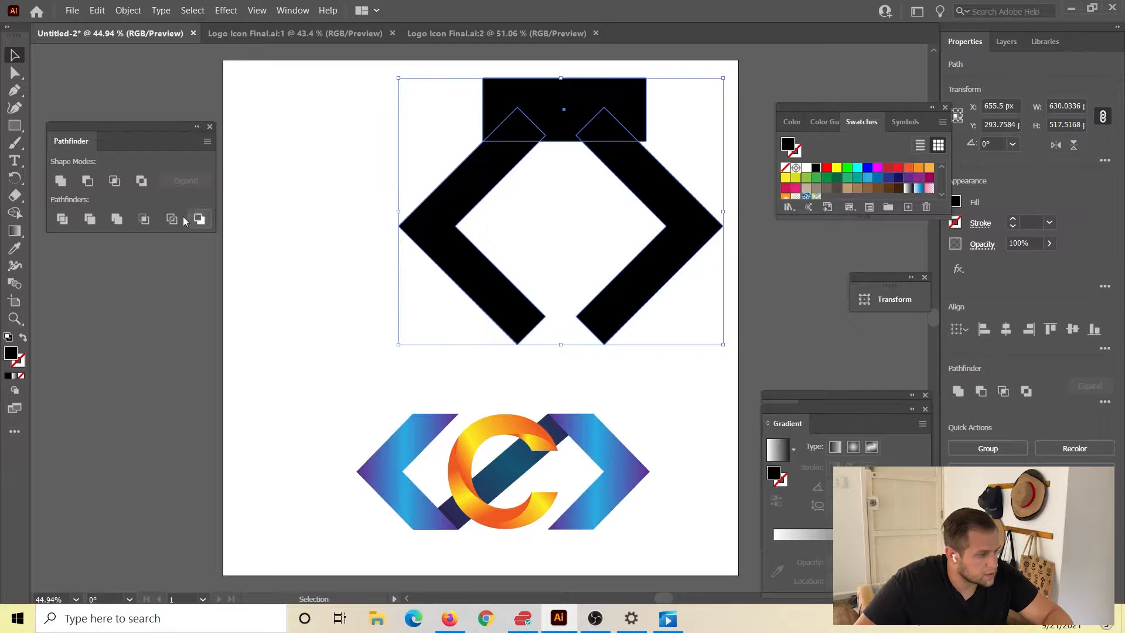
left_click(62, 220)
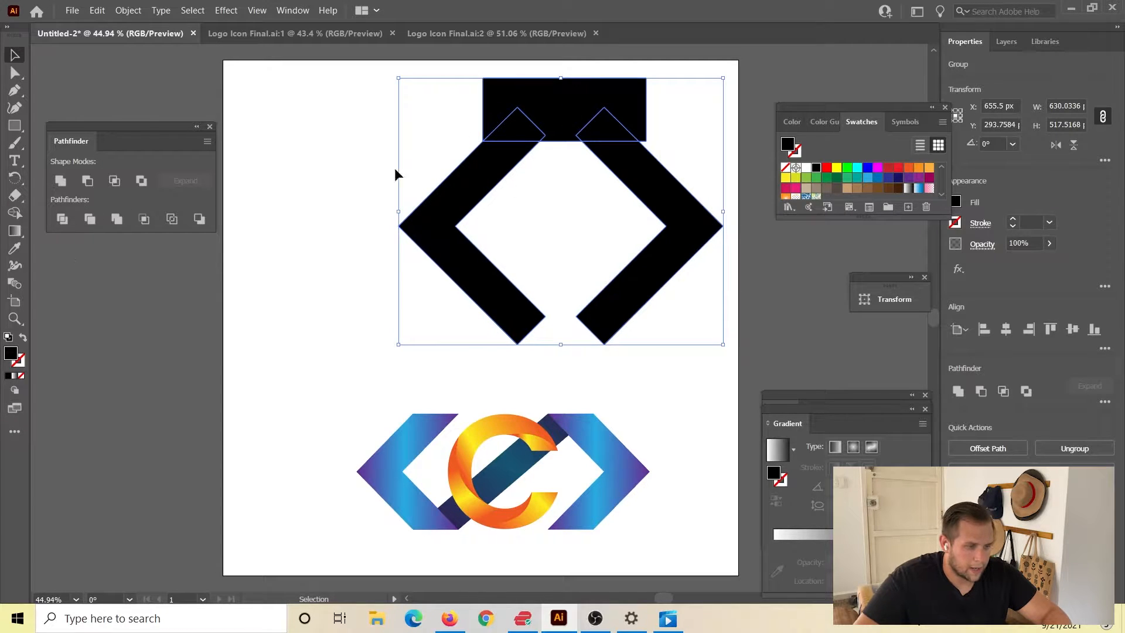
left_click(284, 214)
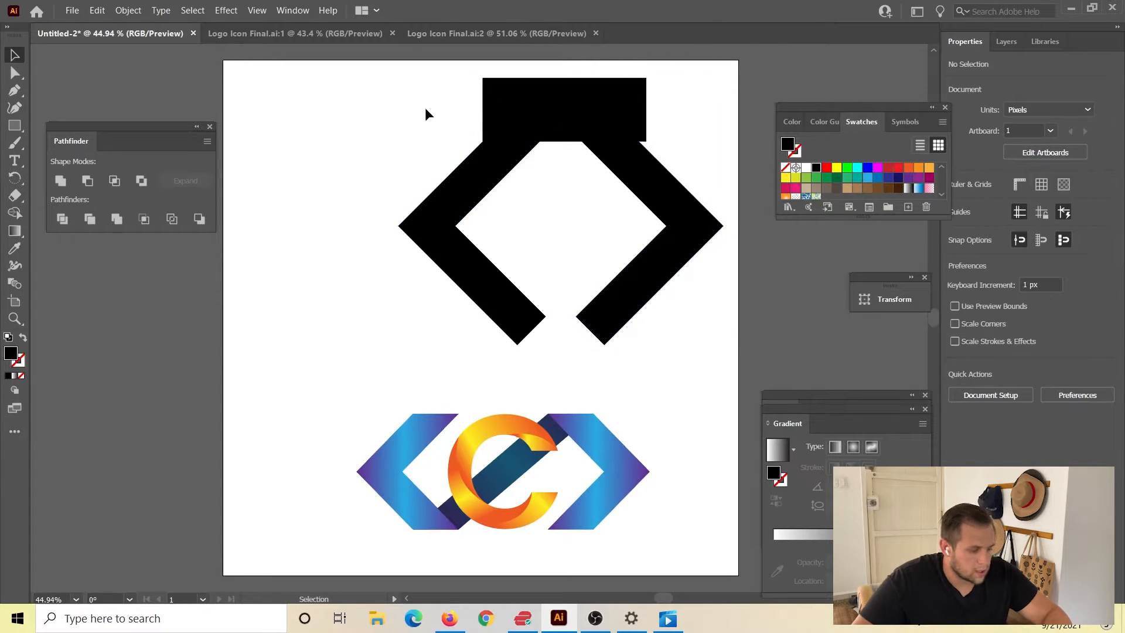
Delete the rectangle piece and both chevron tips beneath it, leaving the upper chevron ends flat.
key("a")
left_click(512, 100)
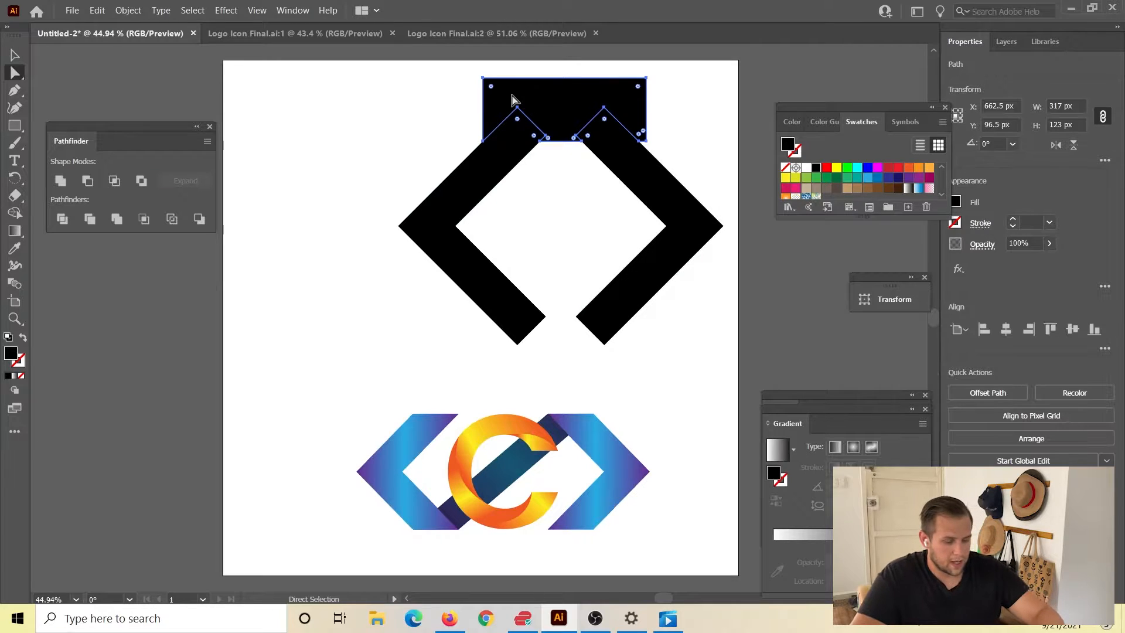
key("Delete")
left_click(520, 125)
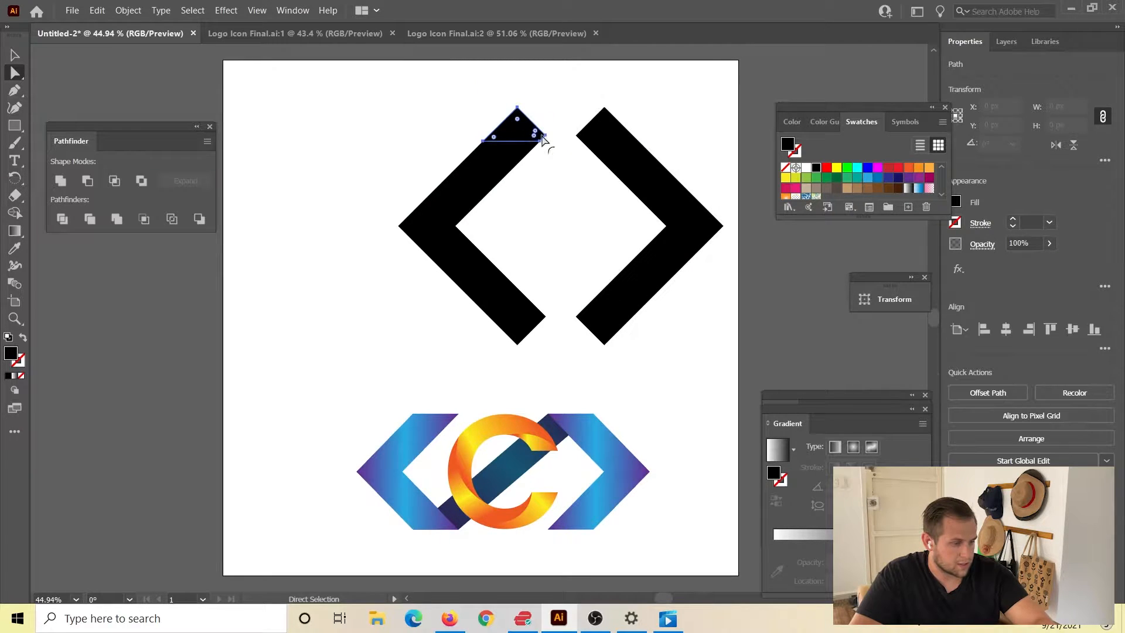
key("Delete")
left_click(613, 132)
key("Delete")
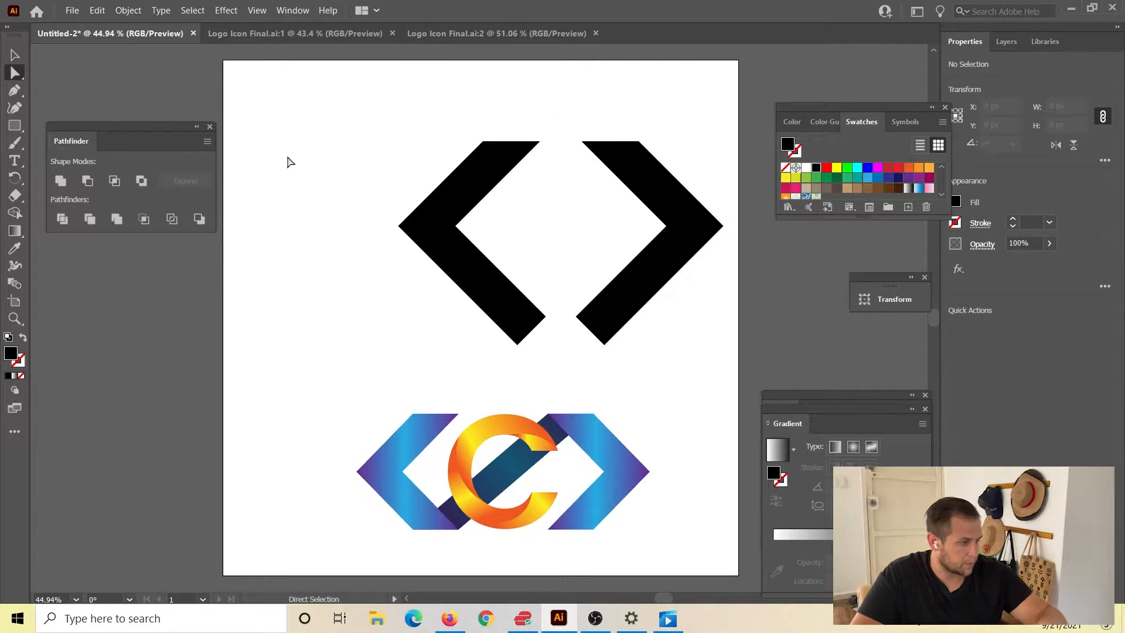
Draw a rectangle about 631 × 261 px over the chevrons' lower halves and divide the shapes with Pathfinder Divide.
left_click(11, 126)
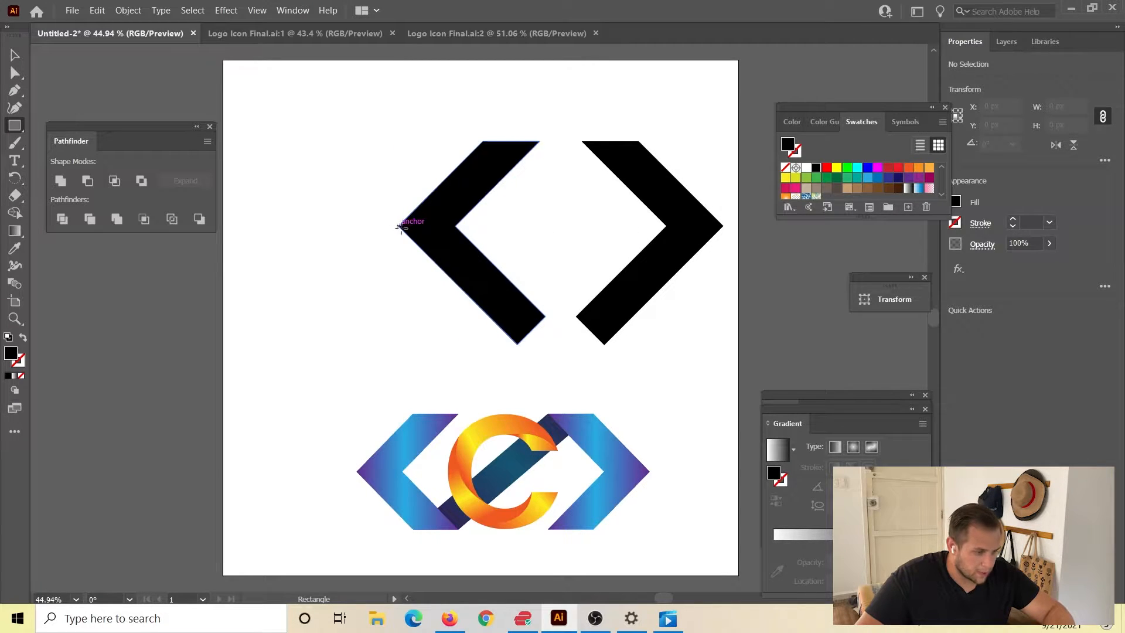
left_click_drag(399, 227, 724, 360)
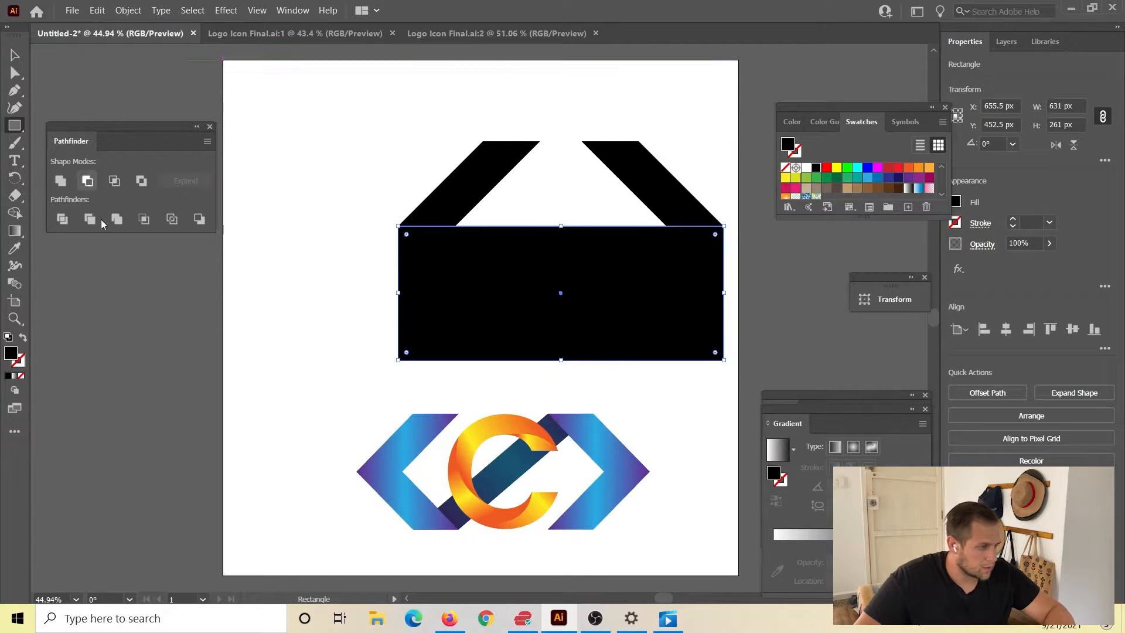
left_click(15, 54)
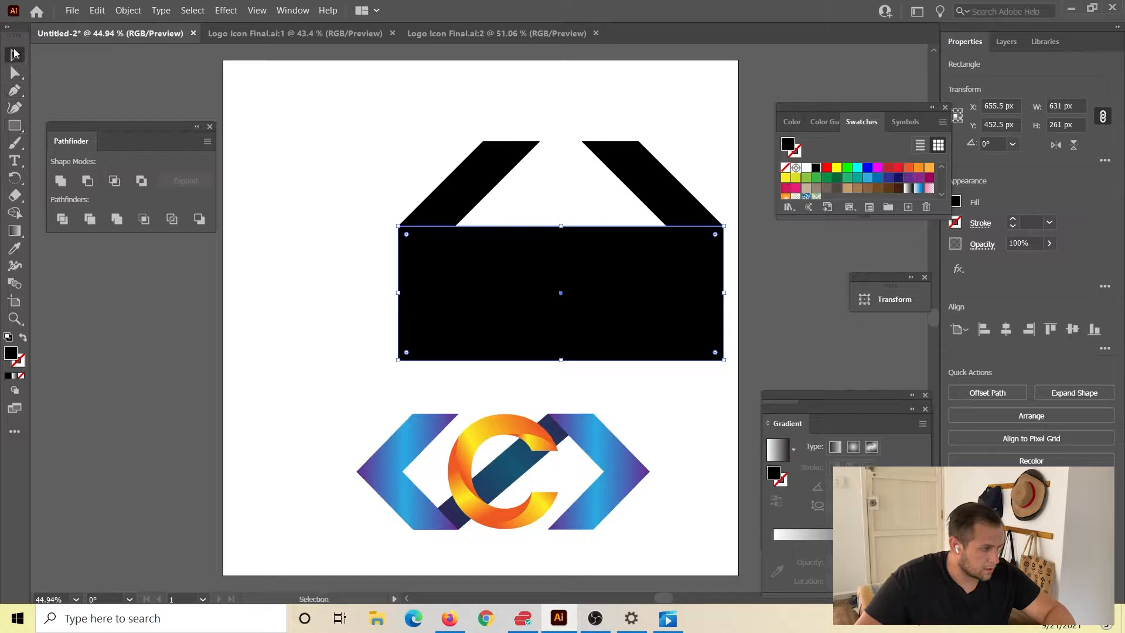
left_click_drag(349, 261, 733, 385)
left_click(61, 220)
left_click(318, 404)
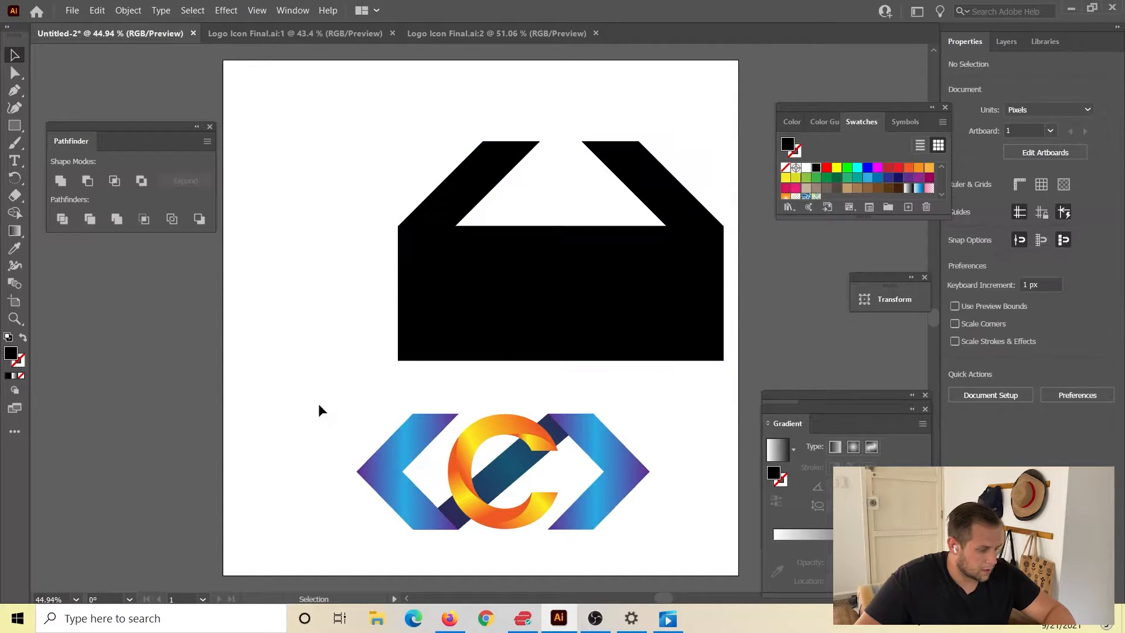
Delete the lower rectangle piece and both lower chevron arms, keeping only the two upper arms.
key("a")
left_click(427, 339)
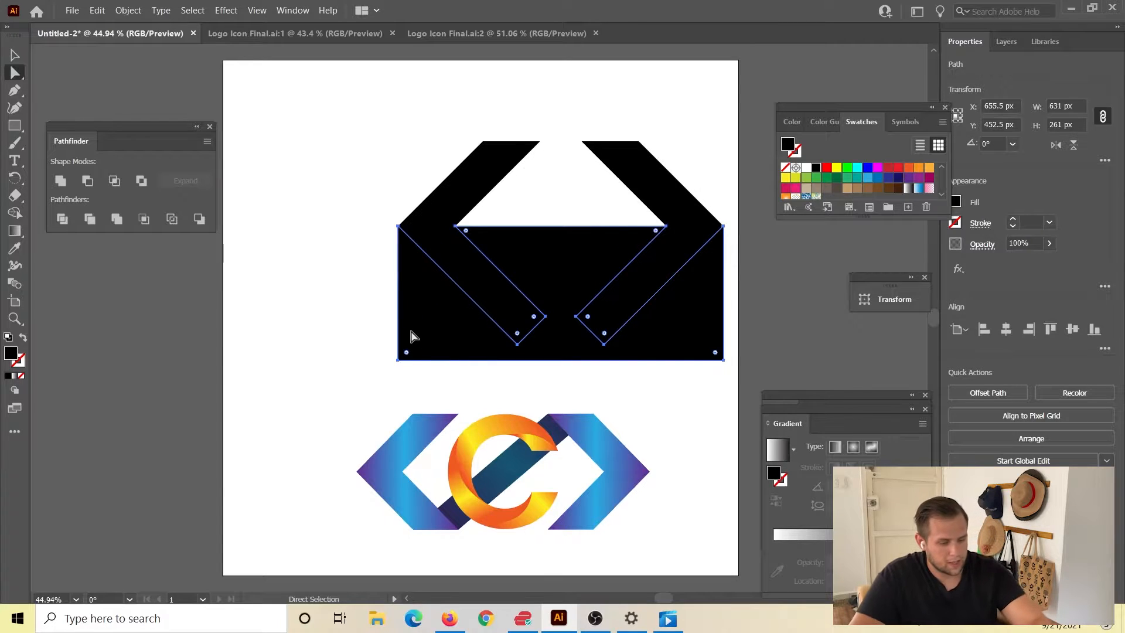
key("Delete")
left_click(477, 294)
key("Delete")
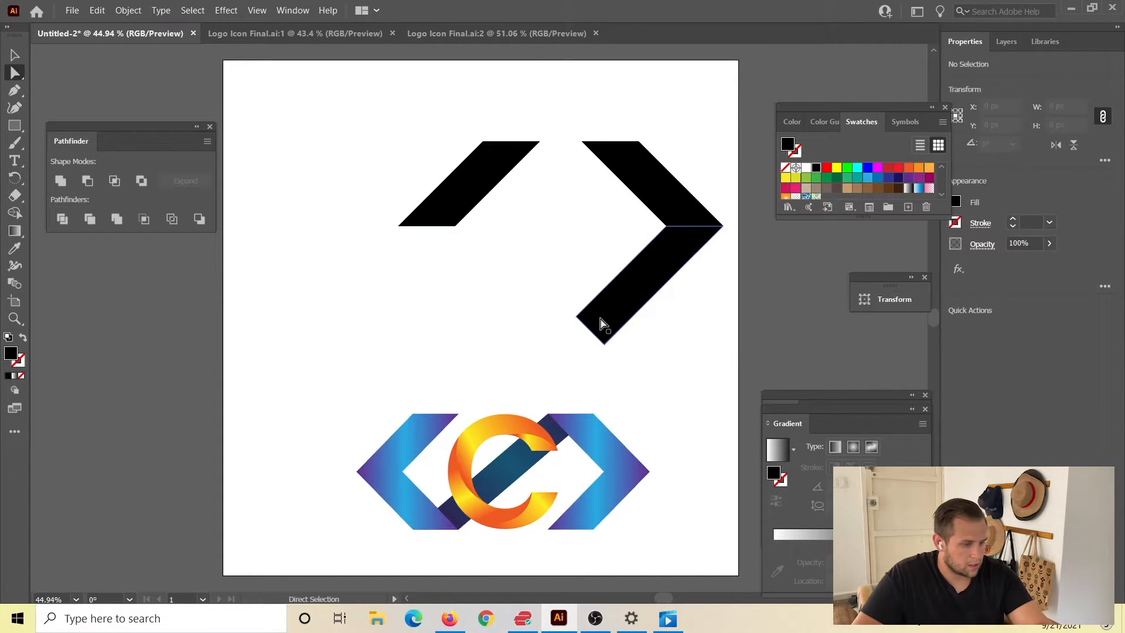
left_click(633, 294)
key("Delete")
Duplicate the group of two upper chevron arms in place.
left_click(15, 54)
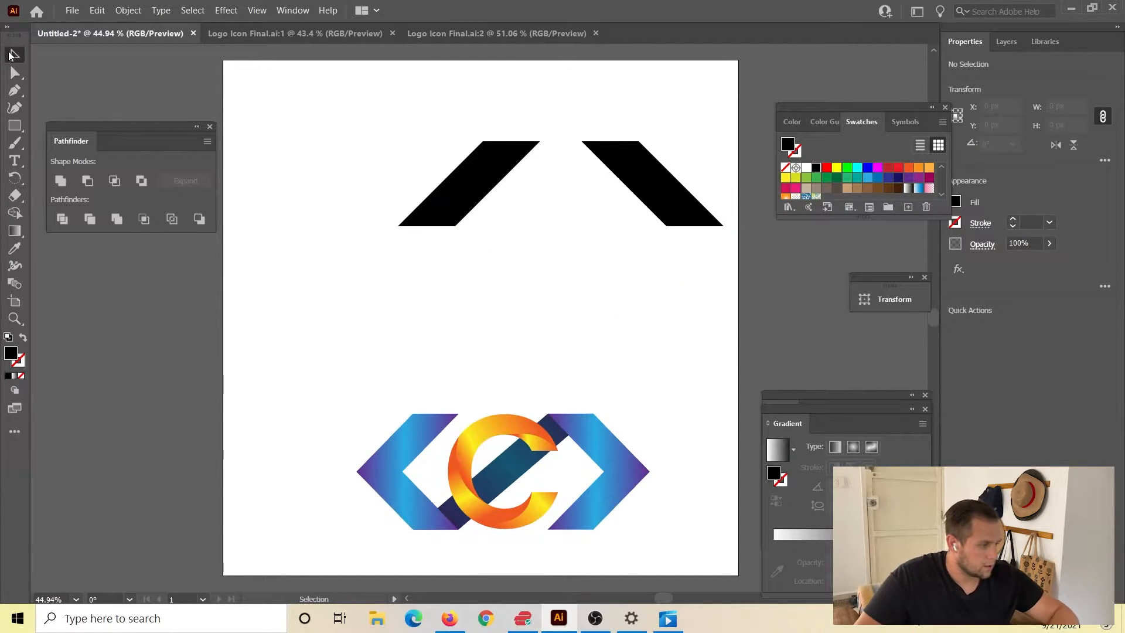
left_click(485, 176)
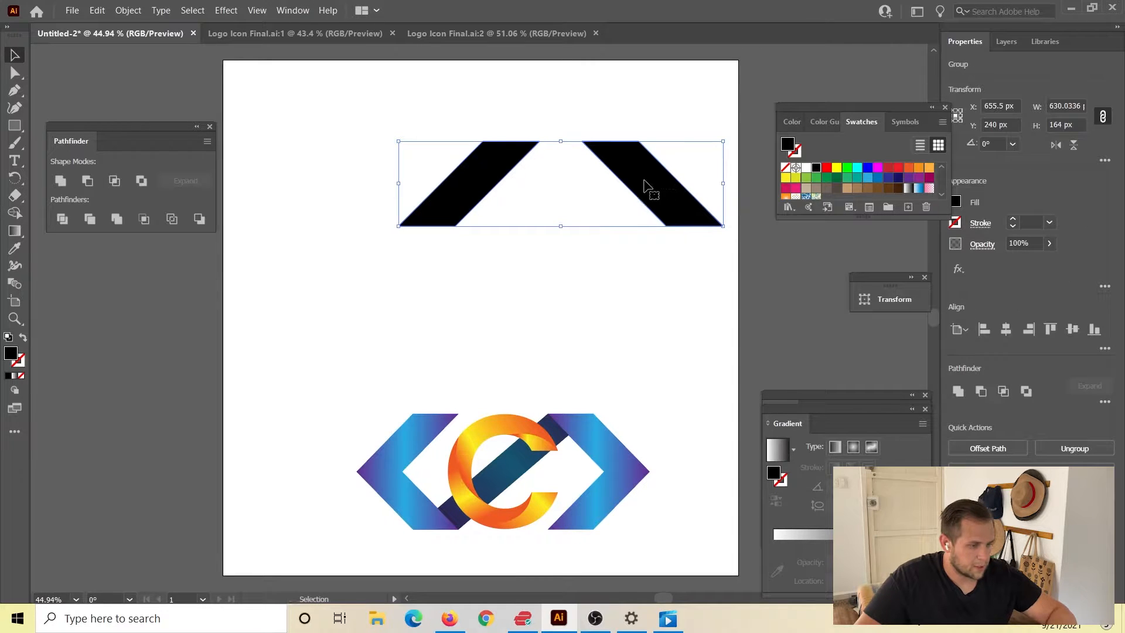
key("a")
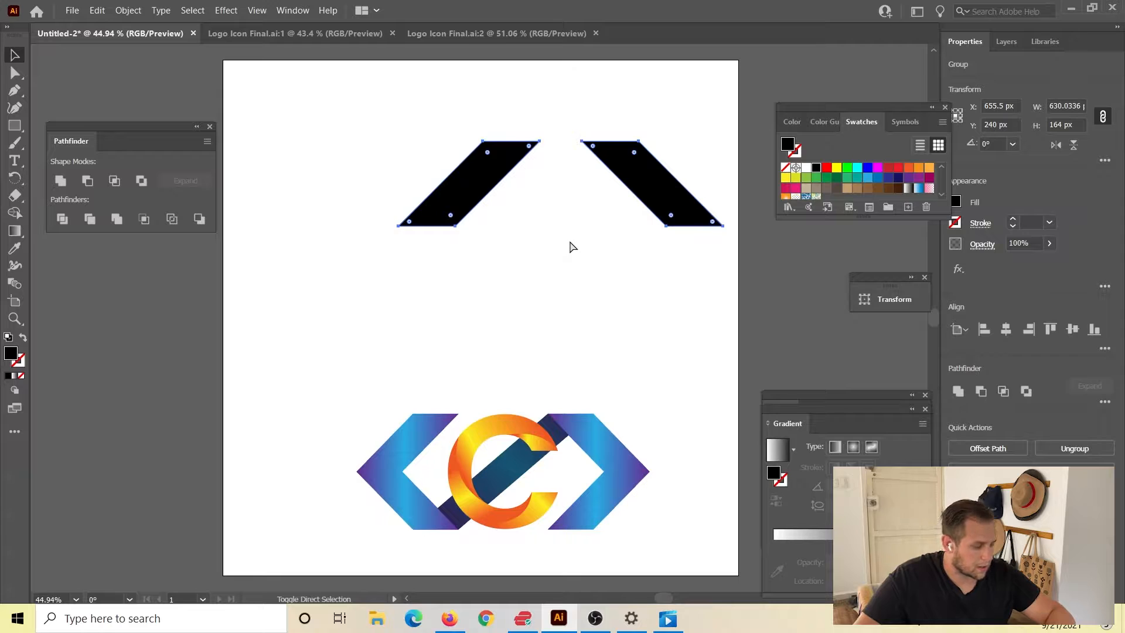
key("v")
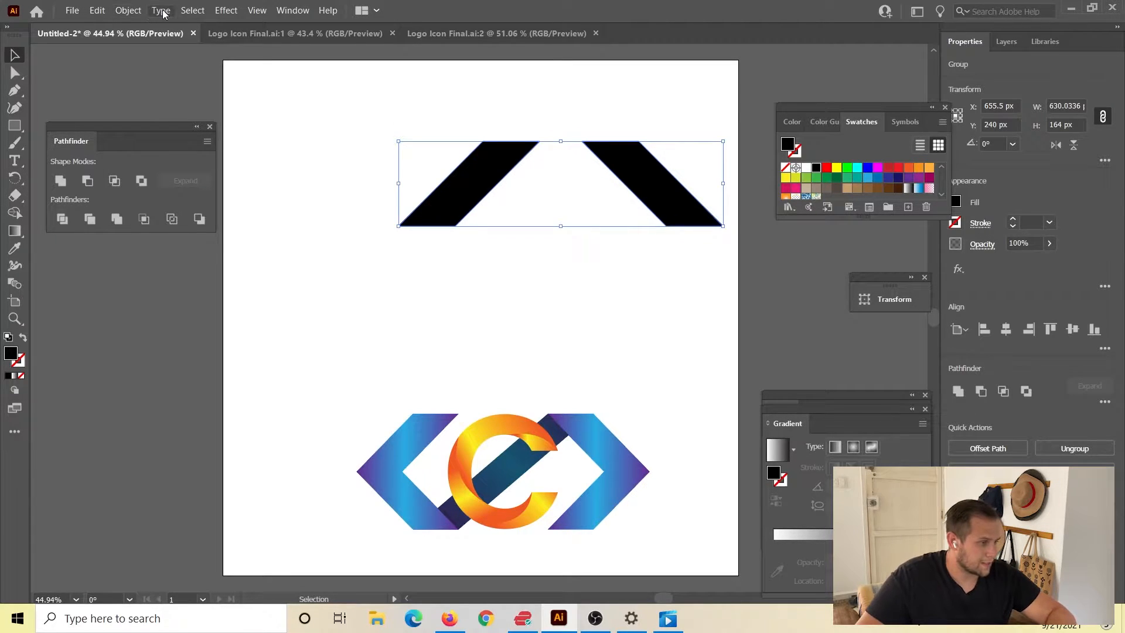
Reflect the duplicated arms across the horizontal axis and move them 164 px down to meet the upper arms.
left_click(127, 10)
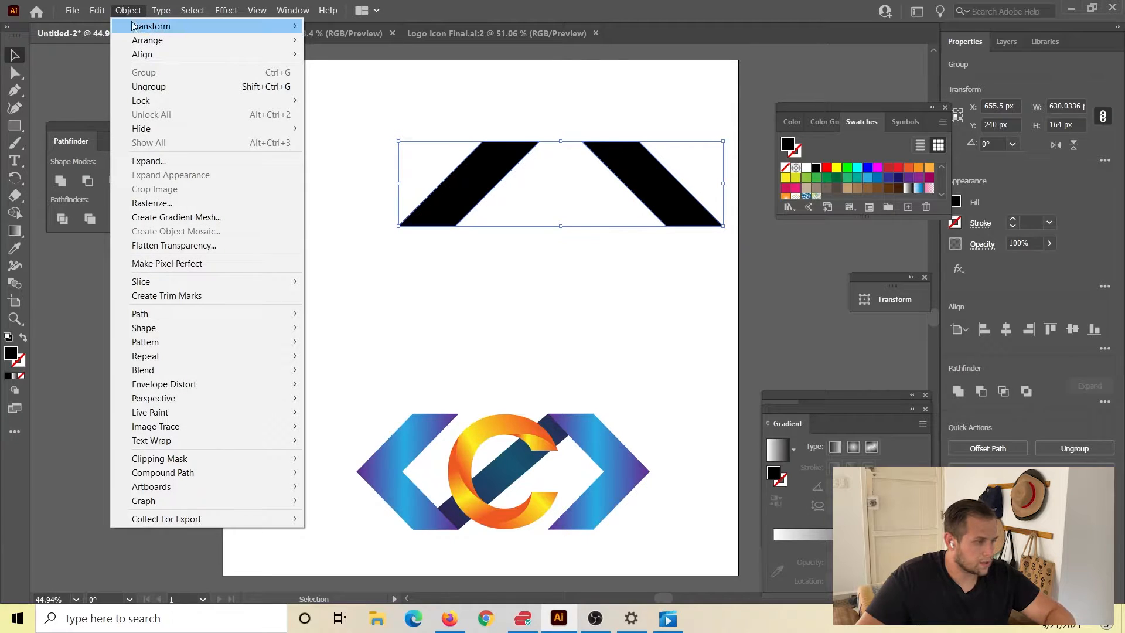
mouse_move(143, 30)
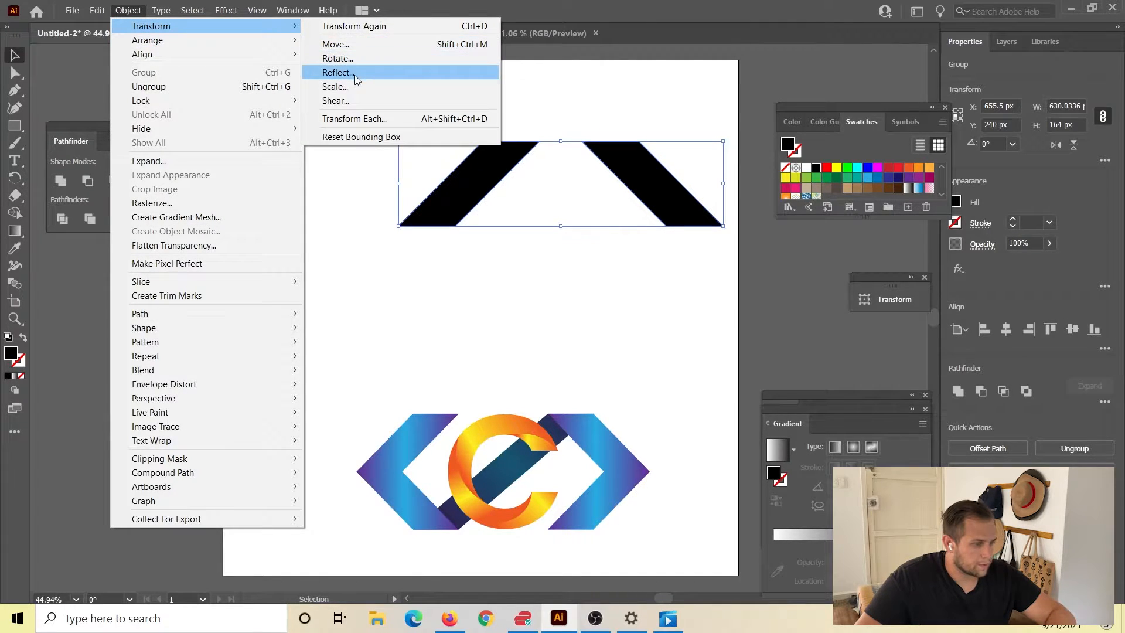
left_click(354, 73)
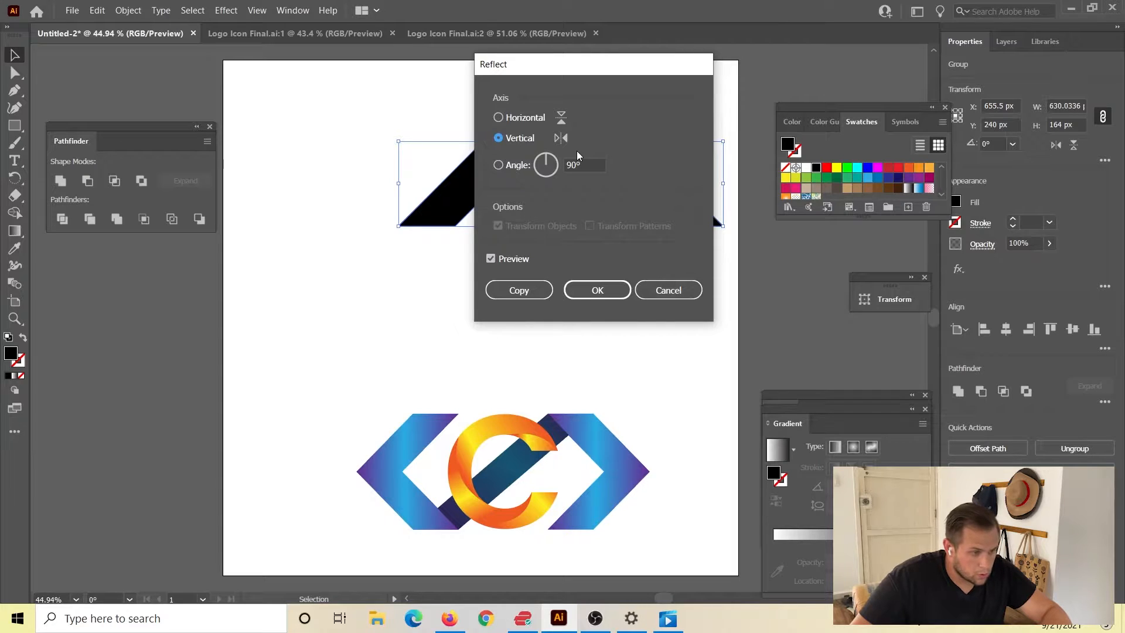
left_click(499, 117)
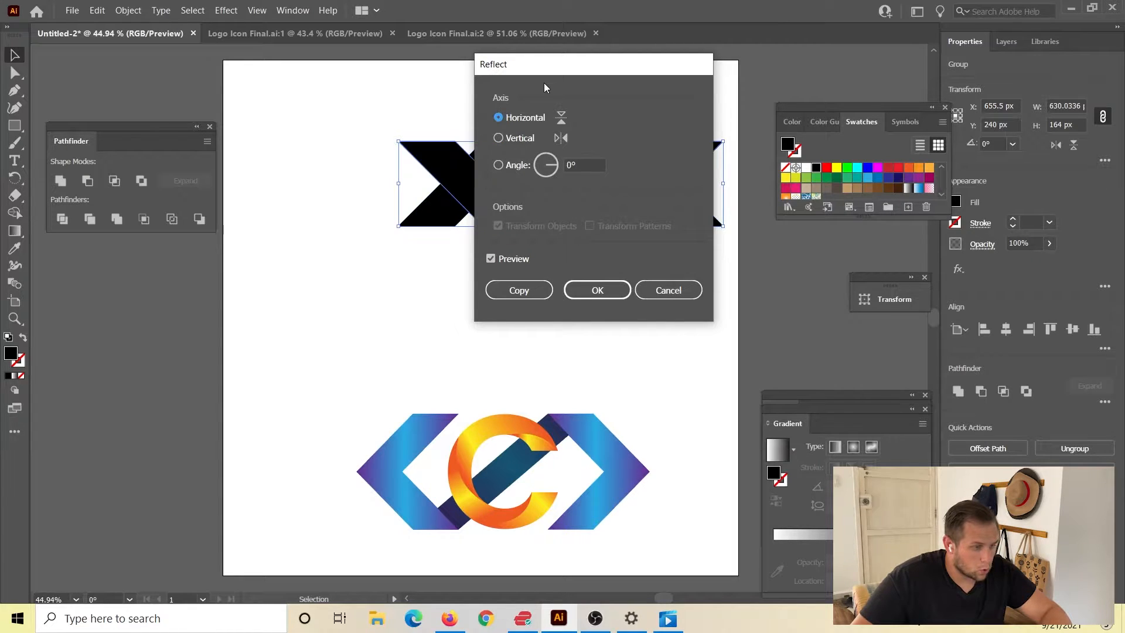
left_click_drag(562, 70, 819, 67)
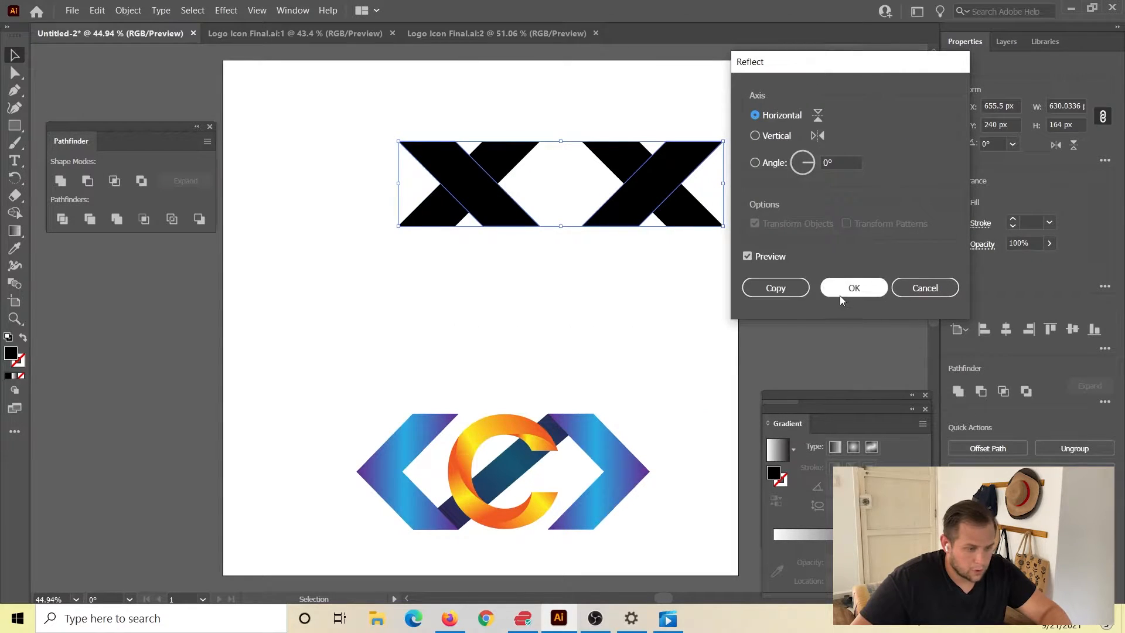
left_click(853, 288)
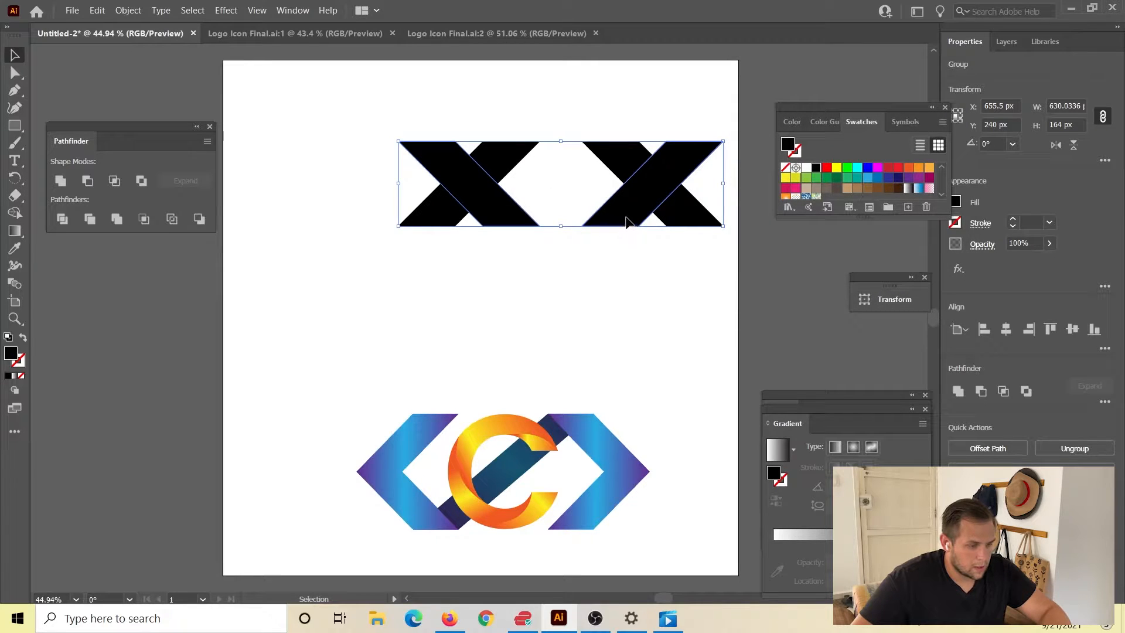
left_click_drag(616, 219, 627, 302)
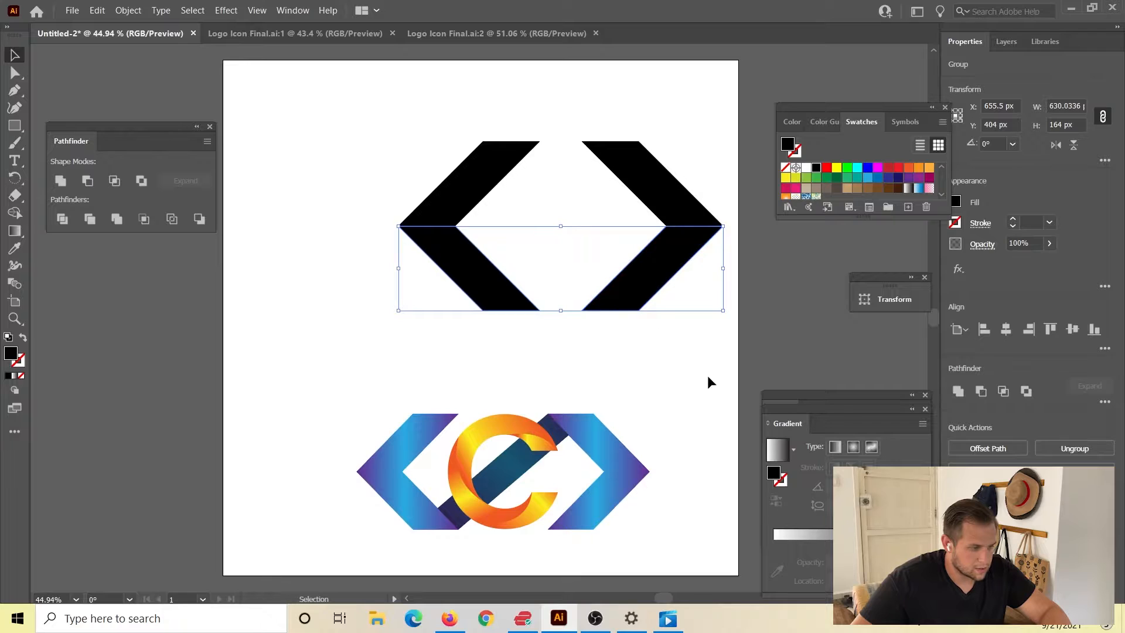
left_click(369, 232)
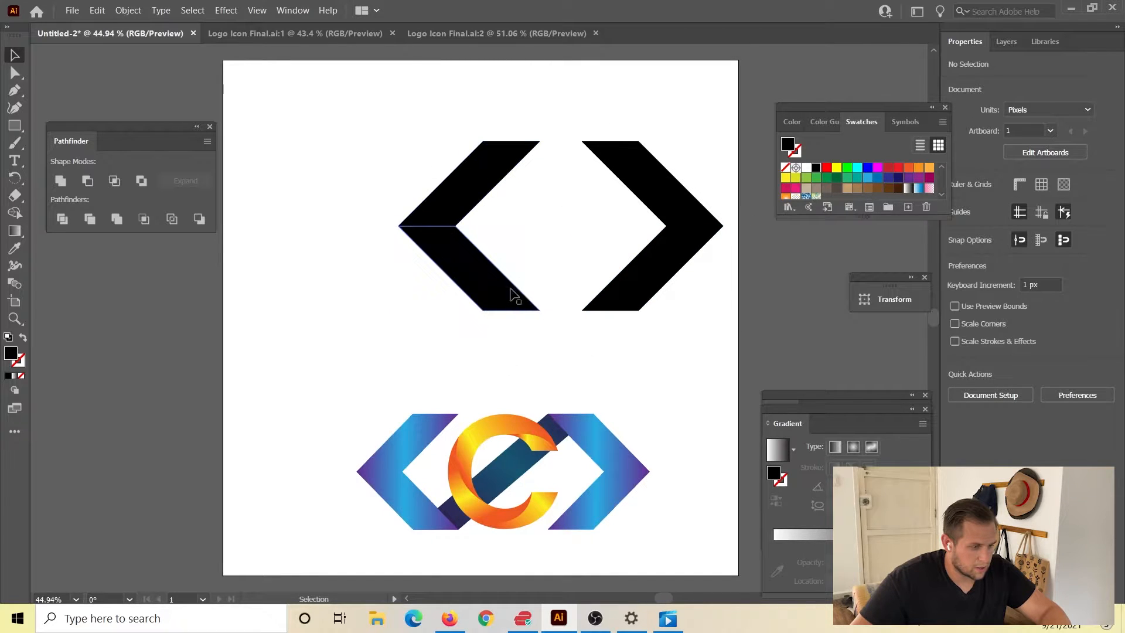
Unite the upper and lower arms into solid chevrons with the Pathfinder Unite mode.
left_click_drag(415, 148, 682, 278)
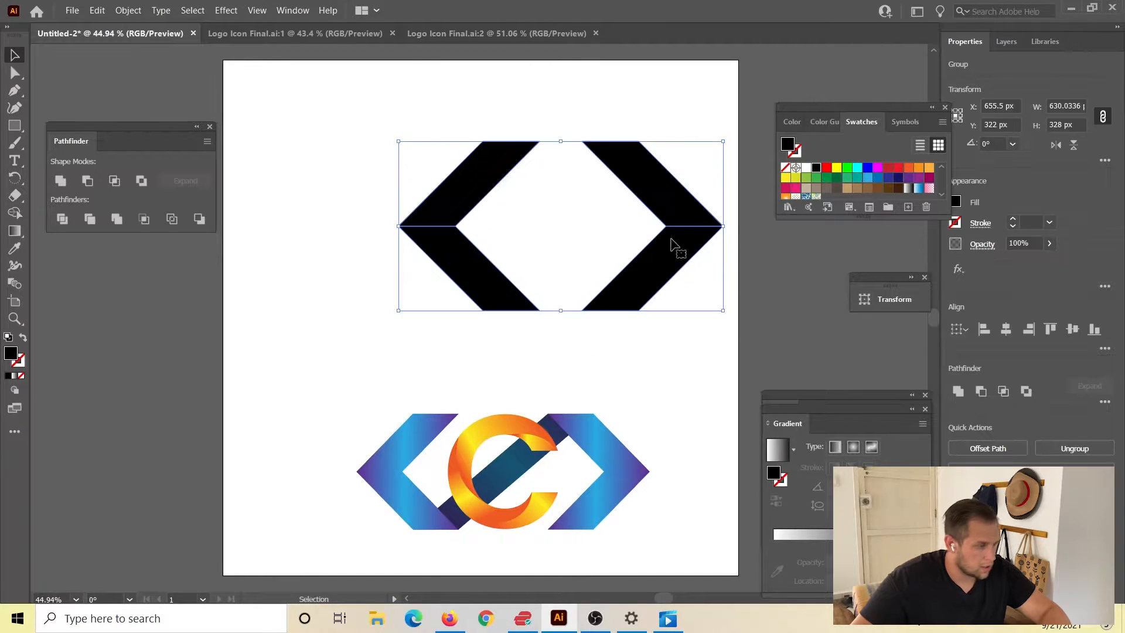
left_click(61, 181)
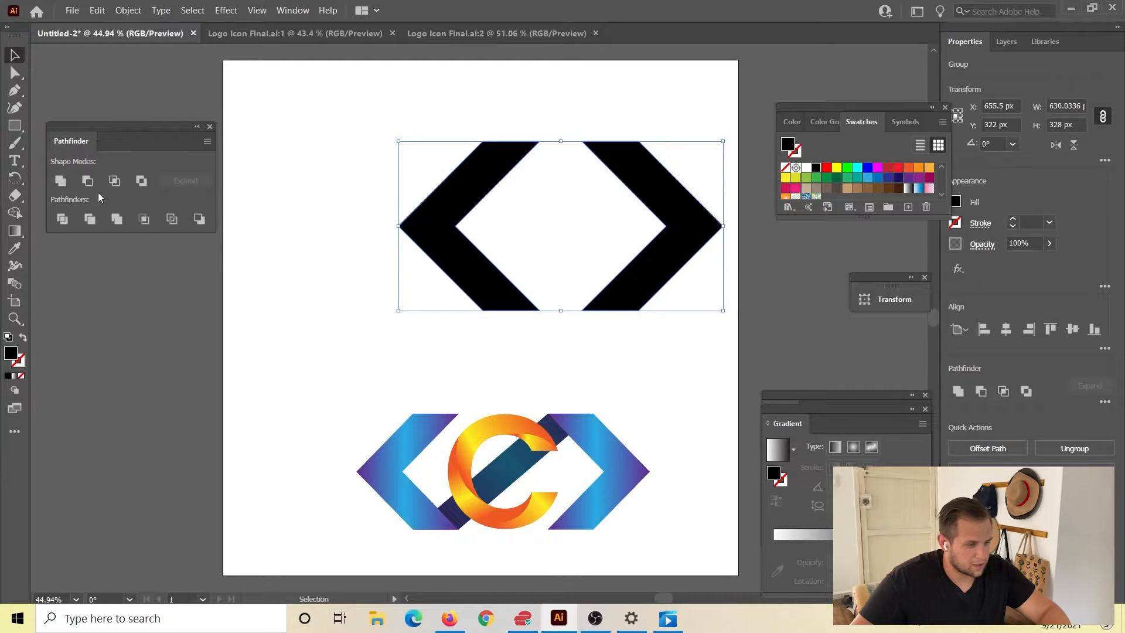
left_click(329, 310)
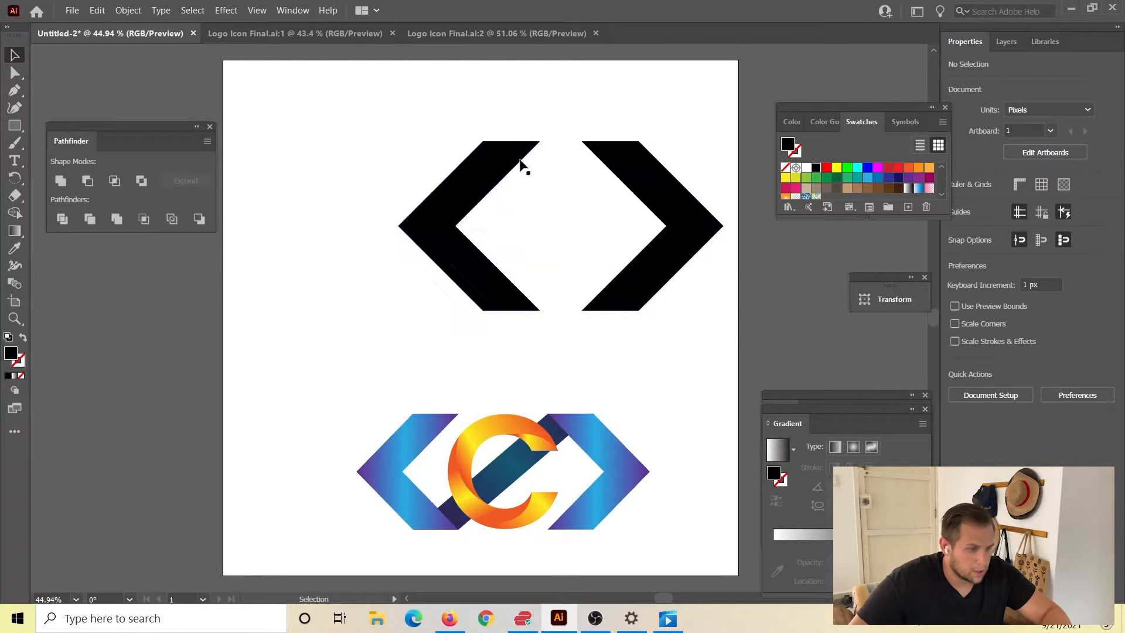
Ungroup the two chevrons and move the left one about 218 px horizontally away from the right one.
left_click_drag(329, 102, 679, 300)
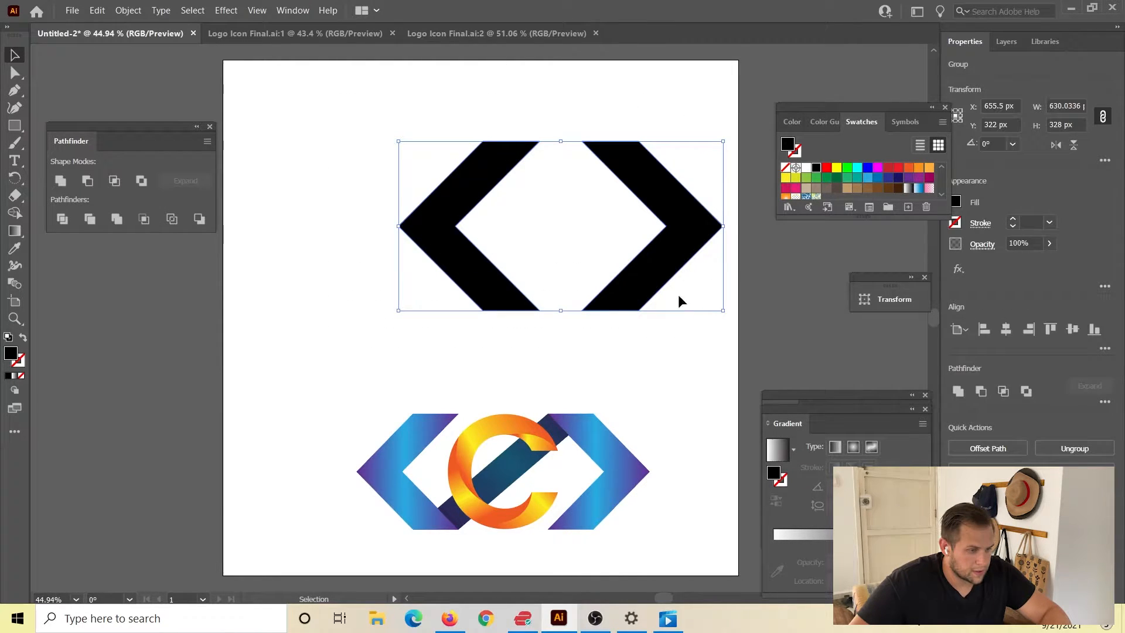
left_click(689, 425)
left_click(428, 243, "ctrl")
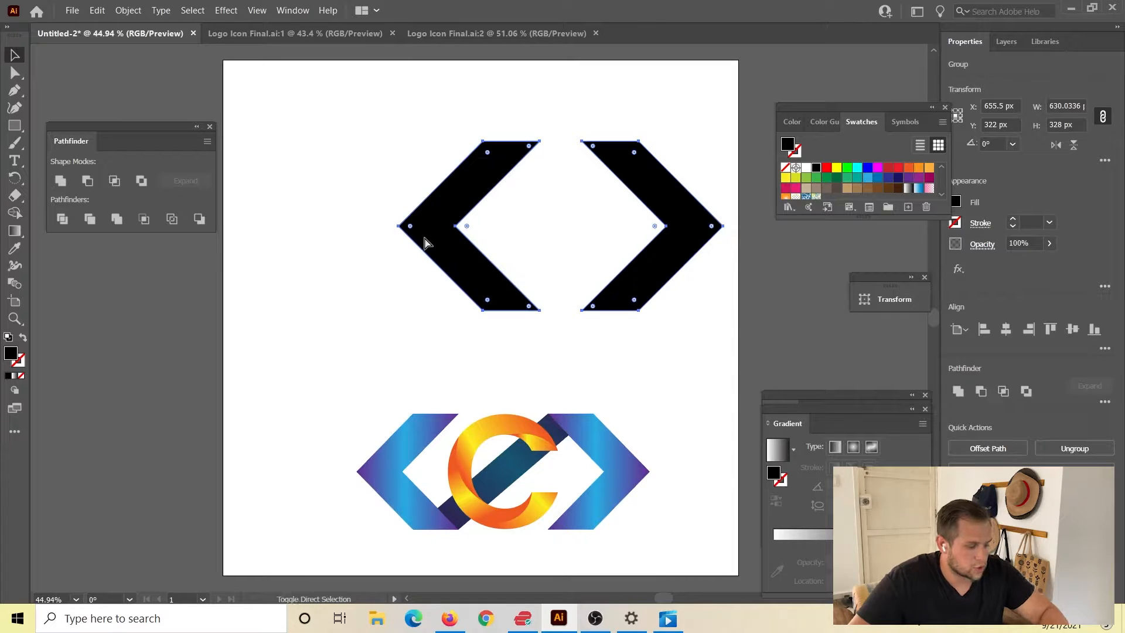
left_click(694, 375)
left_click(431, 229)
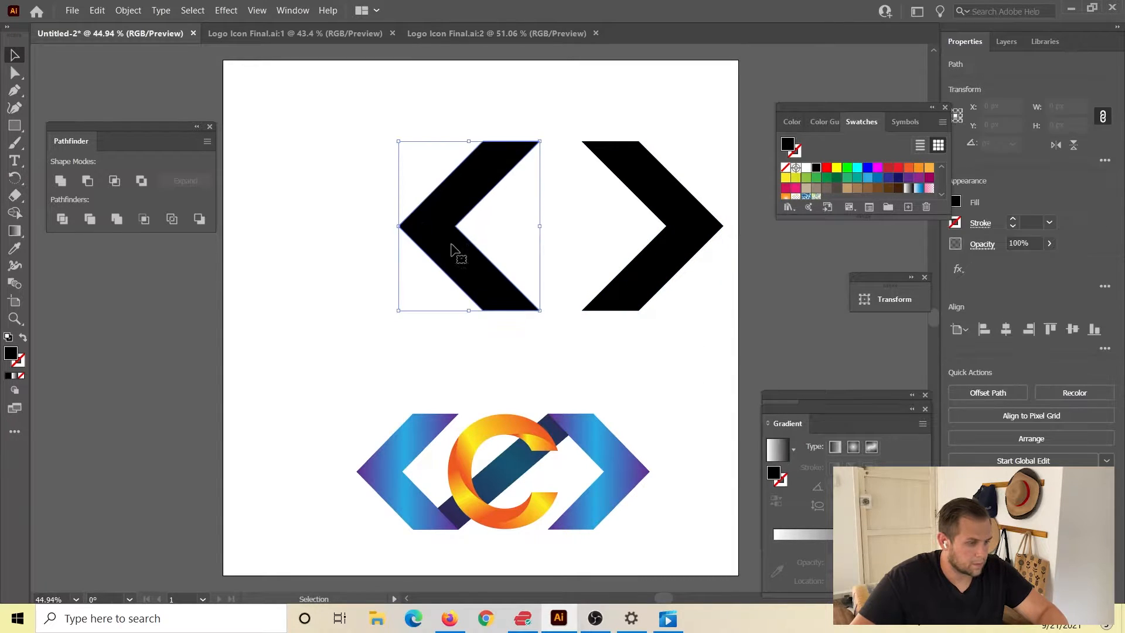
left_click_drag(448, 261, 336, 261)
left_click(335, 407)
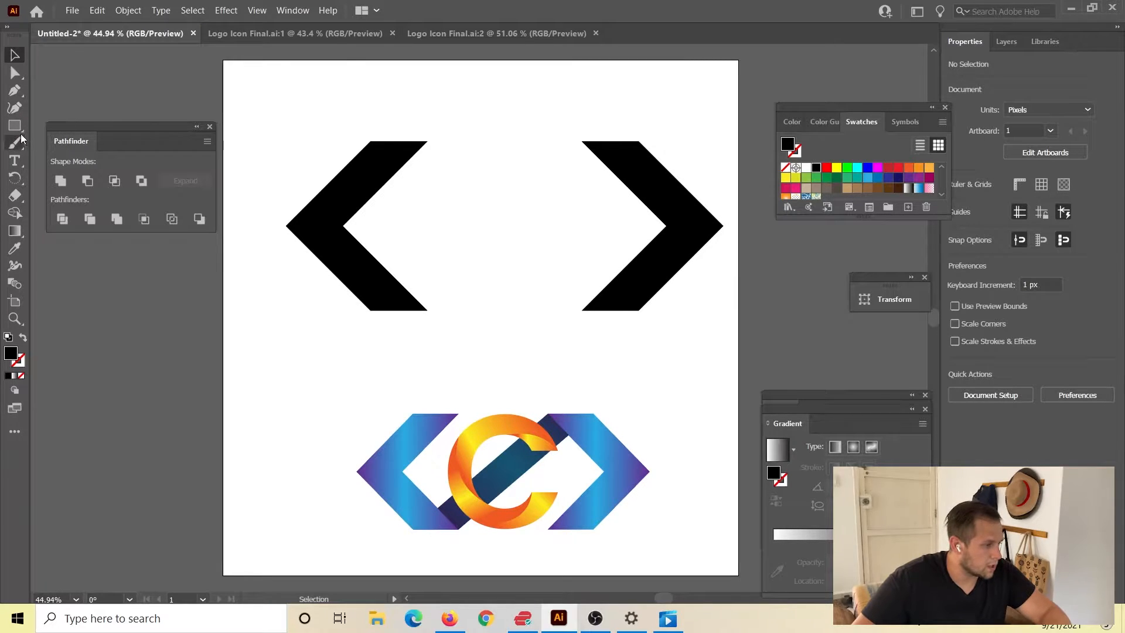
Draw a closed four-point diagonal bar with the Pen tool from the left chevron's bottom edge to the right chevron's top edge.
left_click(15, 93)
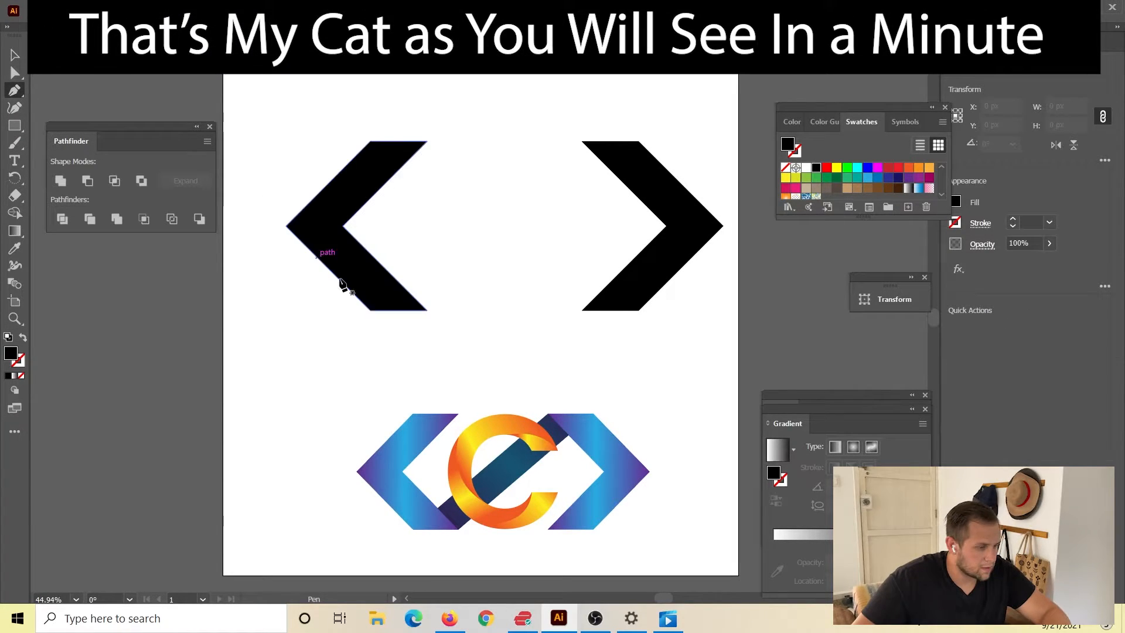
left_click(370, 311)
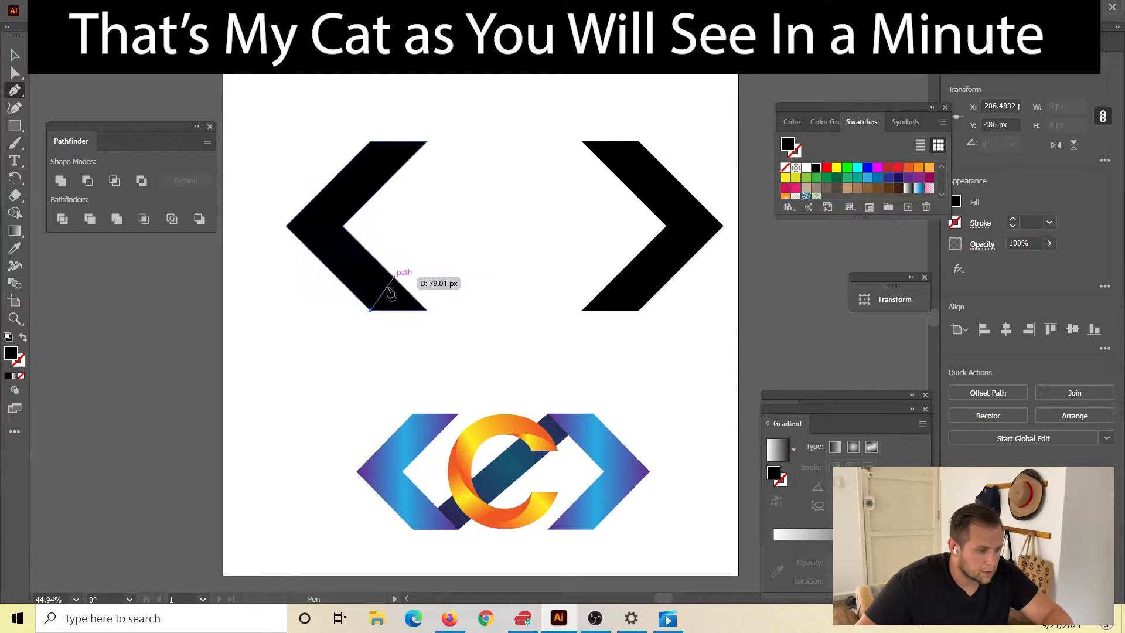
left_click(582, 141)
left_click(639, 141)
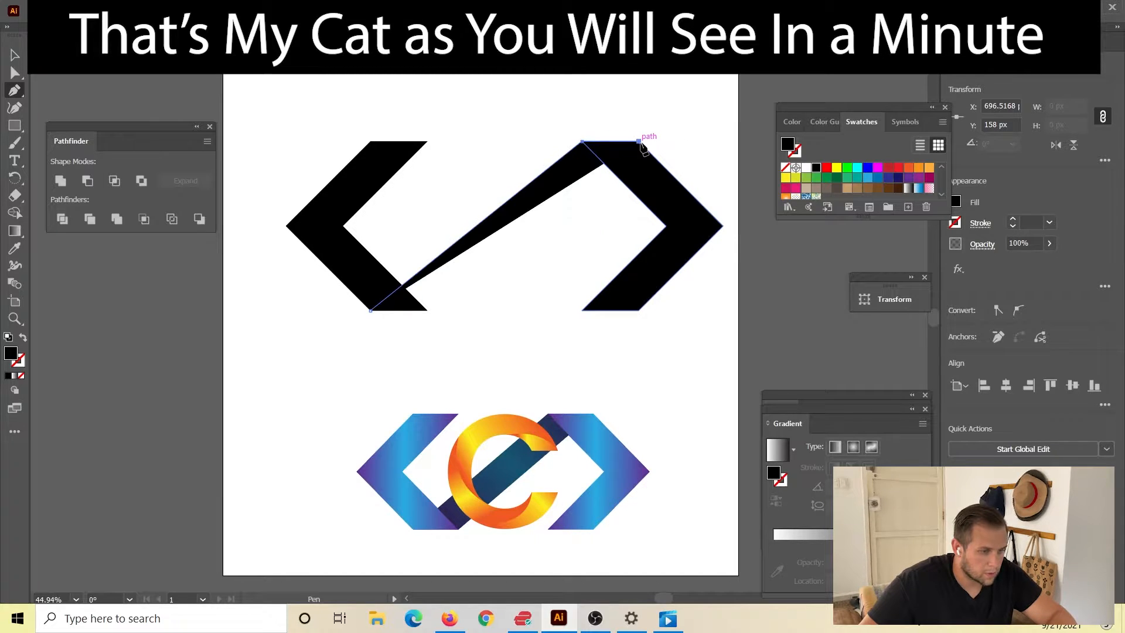
left_click(426, 309)
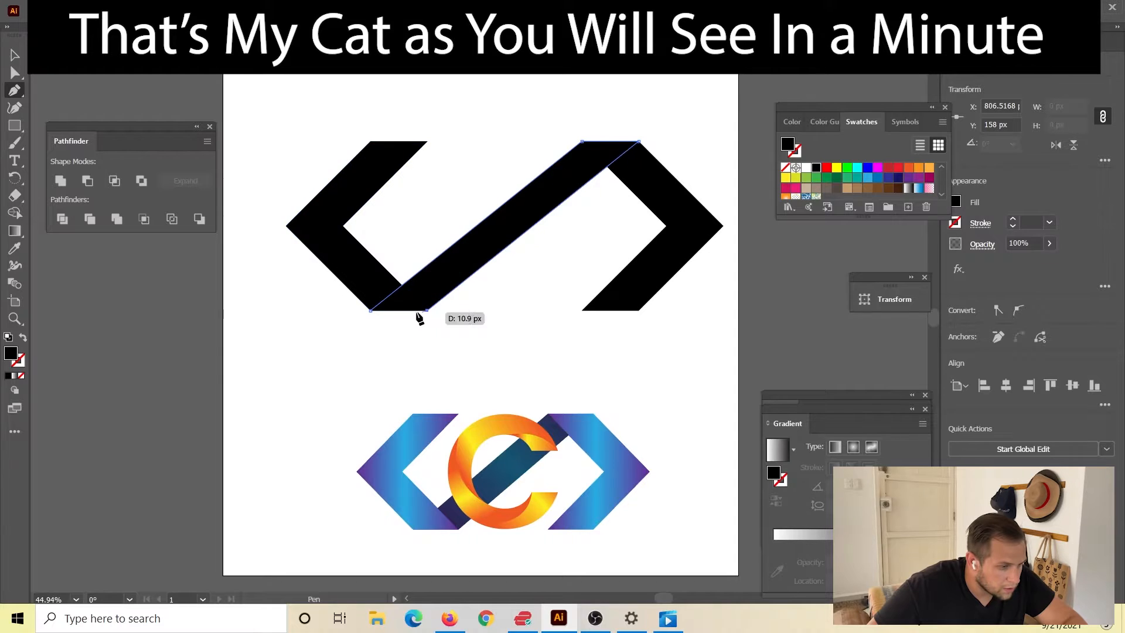
left_click(370, 310)
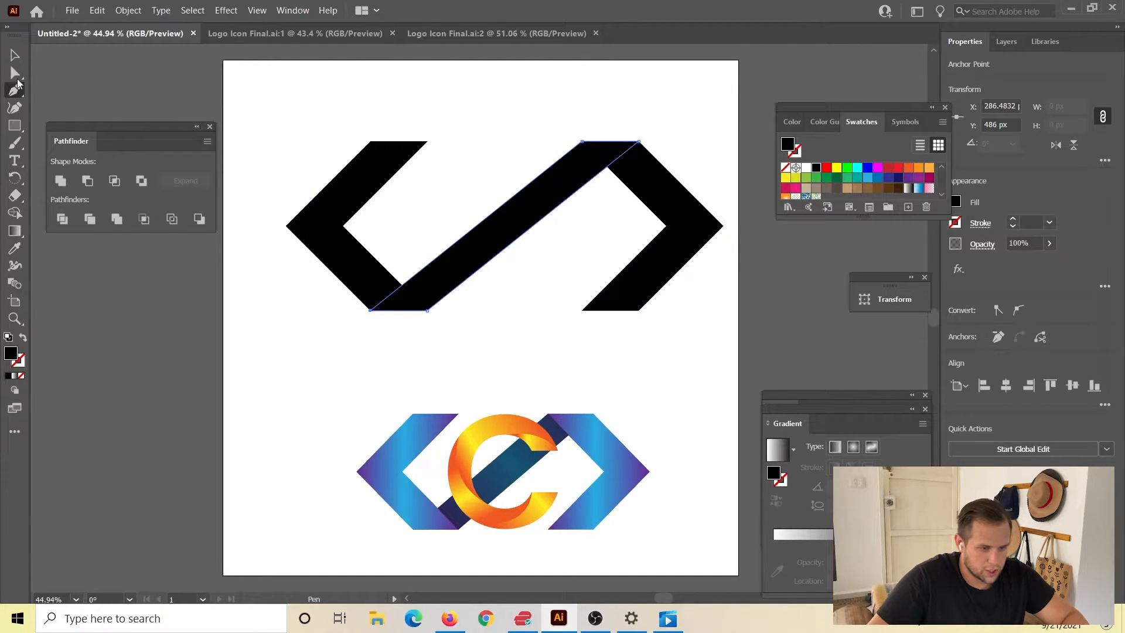
left_click(8, 58)
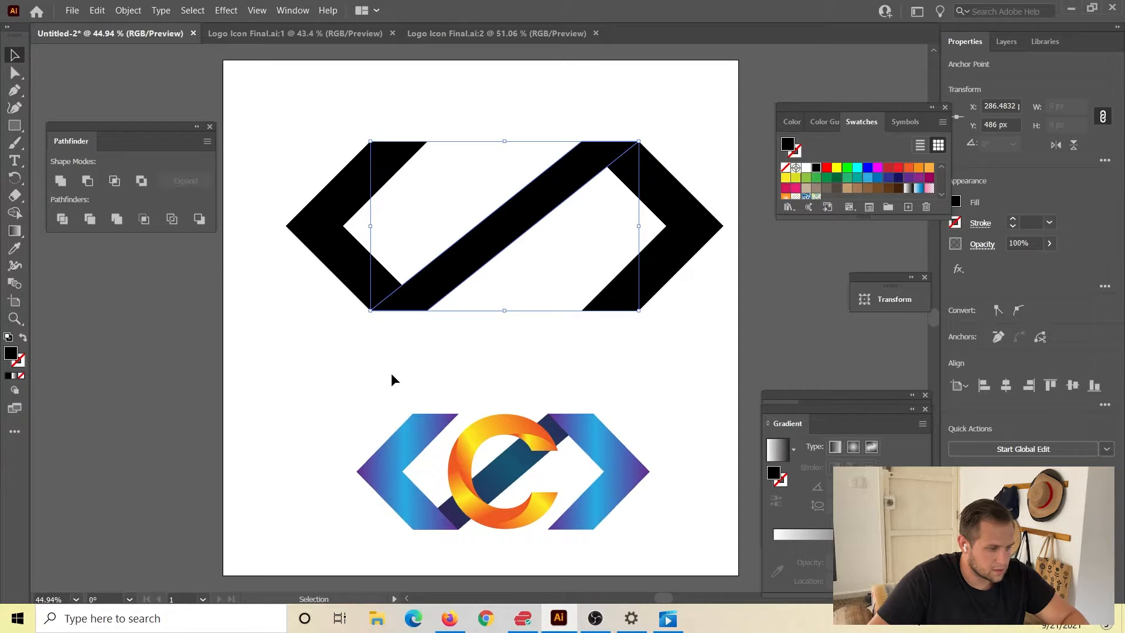
left_click(357, 402)
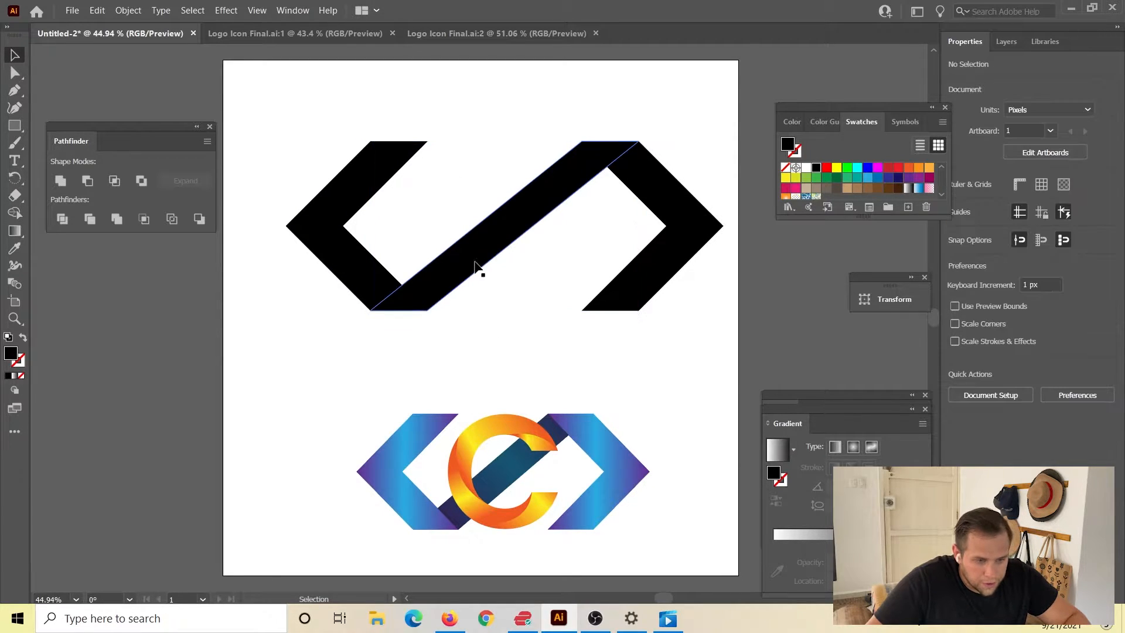
Fill the diagonal bar with dark red.
left_click(475, 264)
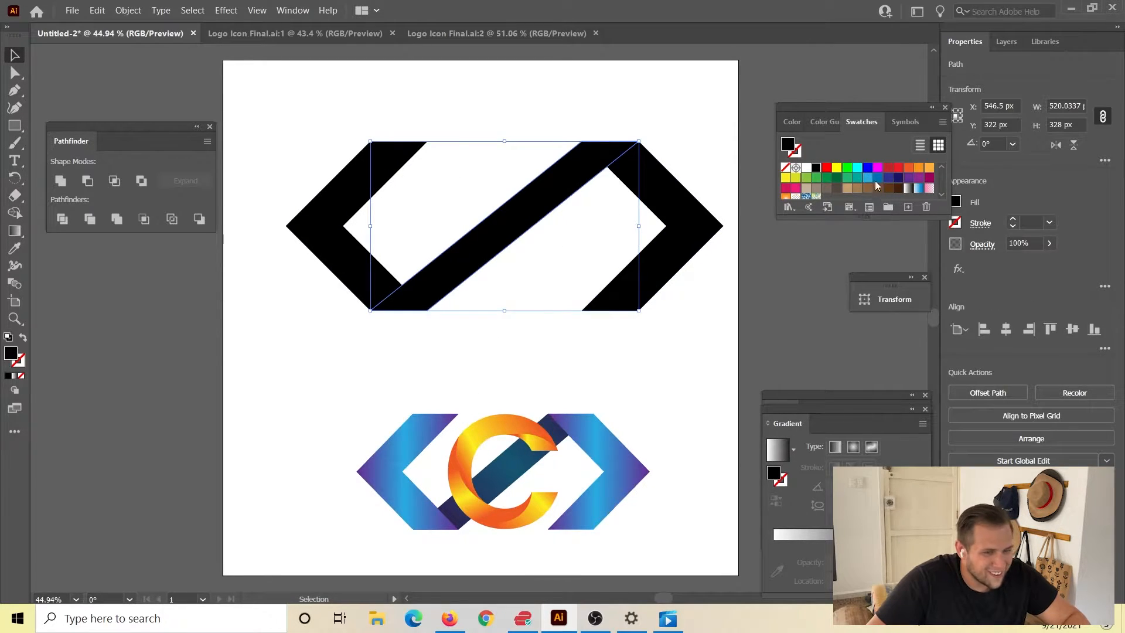
left_click(887, 172)
left_click(653, 366)
Fill the right chevron with blue and the left chevron with dark green (R=0 G=104 B=55).
left_click(672, 258)
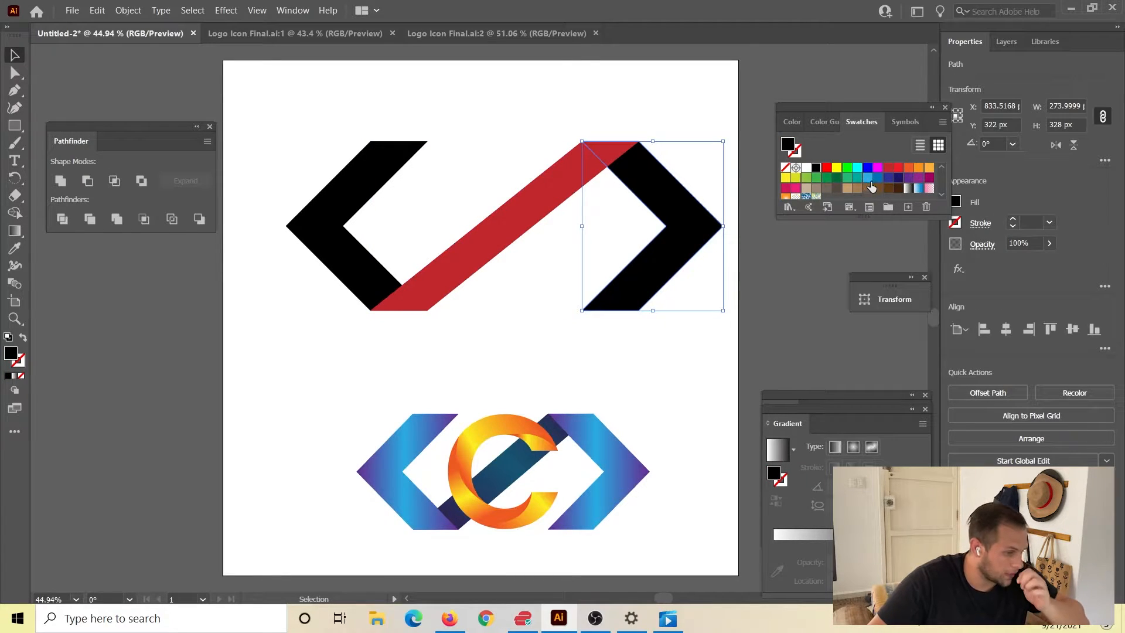
left_click(877, 177)
left_click(294, 273)
left_click(322, 251)
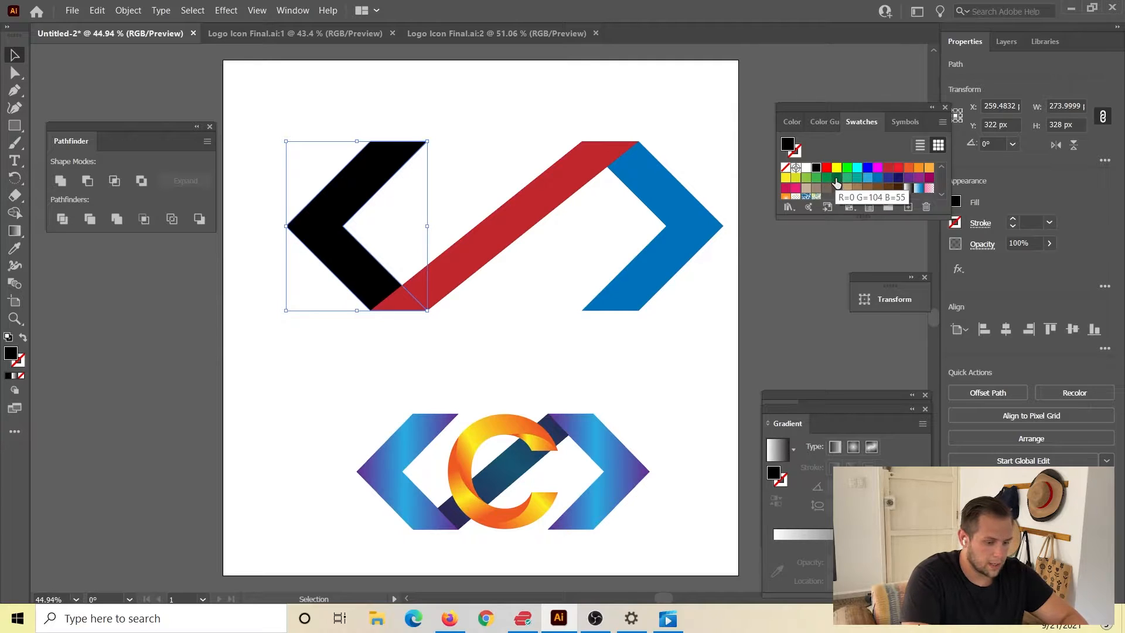
left_click(837, 177)
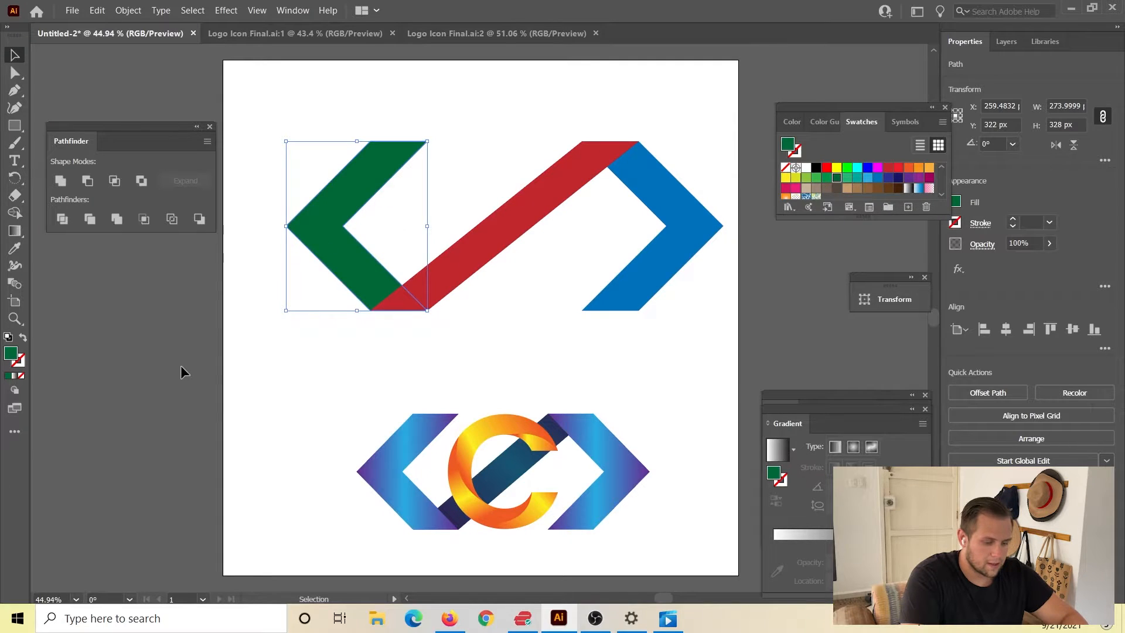
left_click(312, 392)
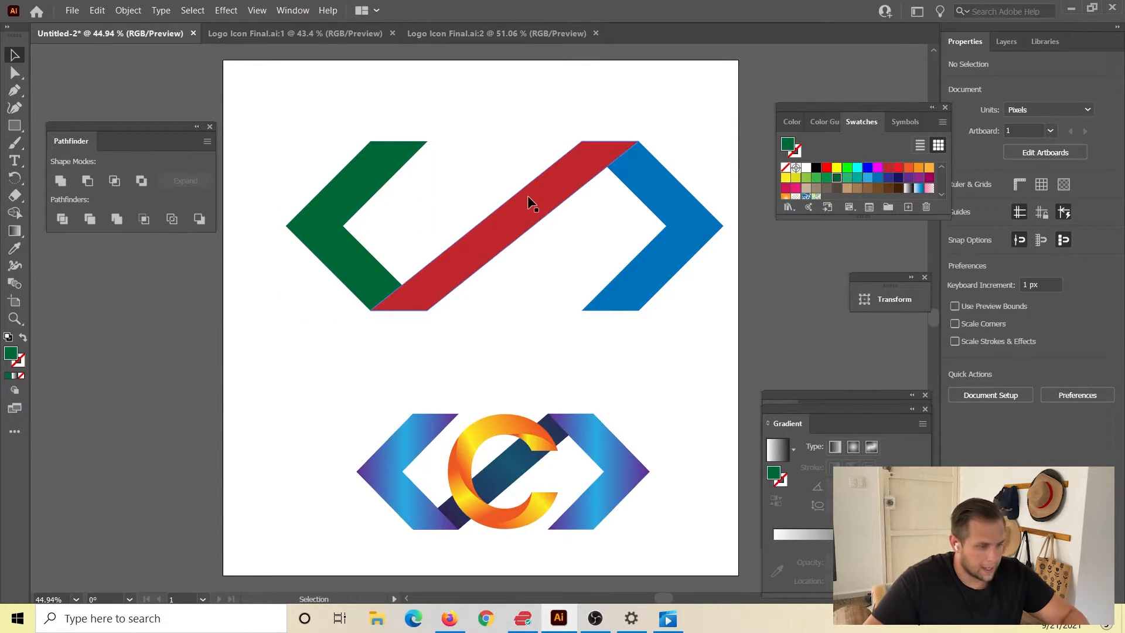
Send the red bar behind both chevrons and move all three shapes up near the artboard's top edge.
left_click(552, 207)
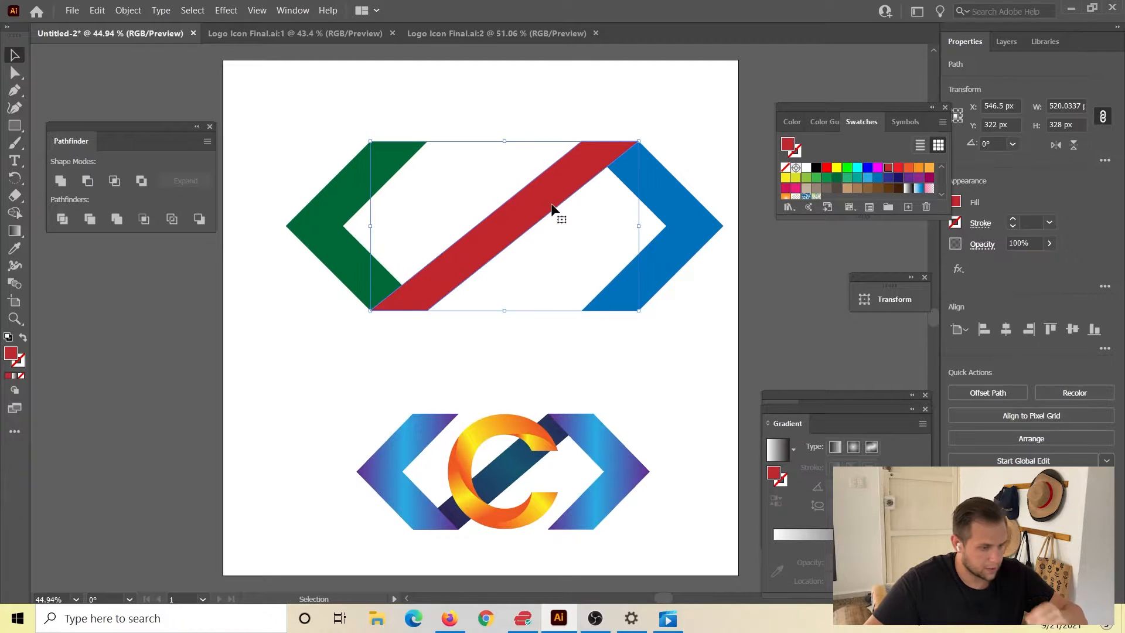
key("ctrl")
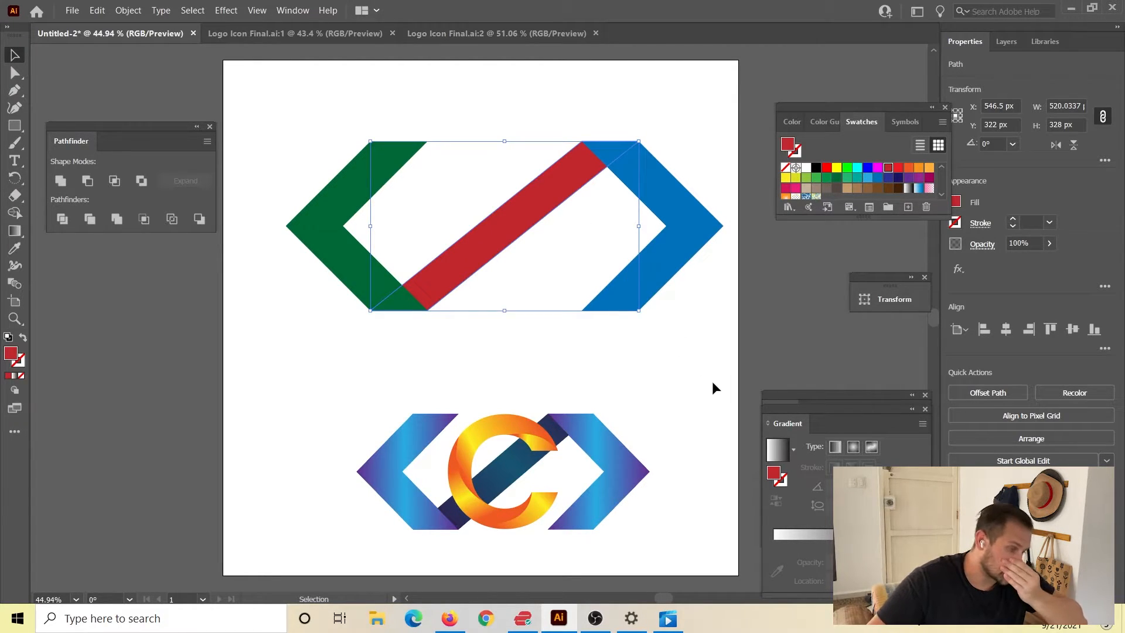
left_click(481, 317)
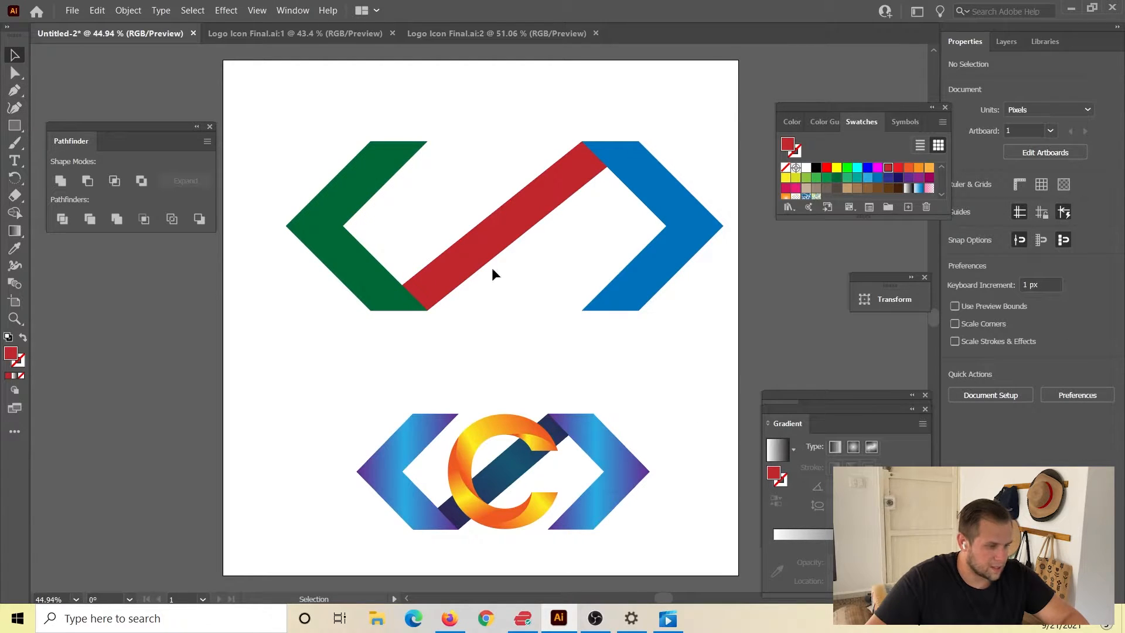
left_click_drag(282, 86, 661, 201)
left_click(435, 338)
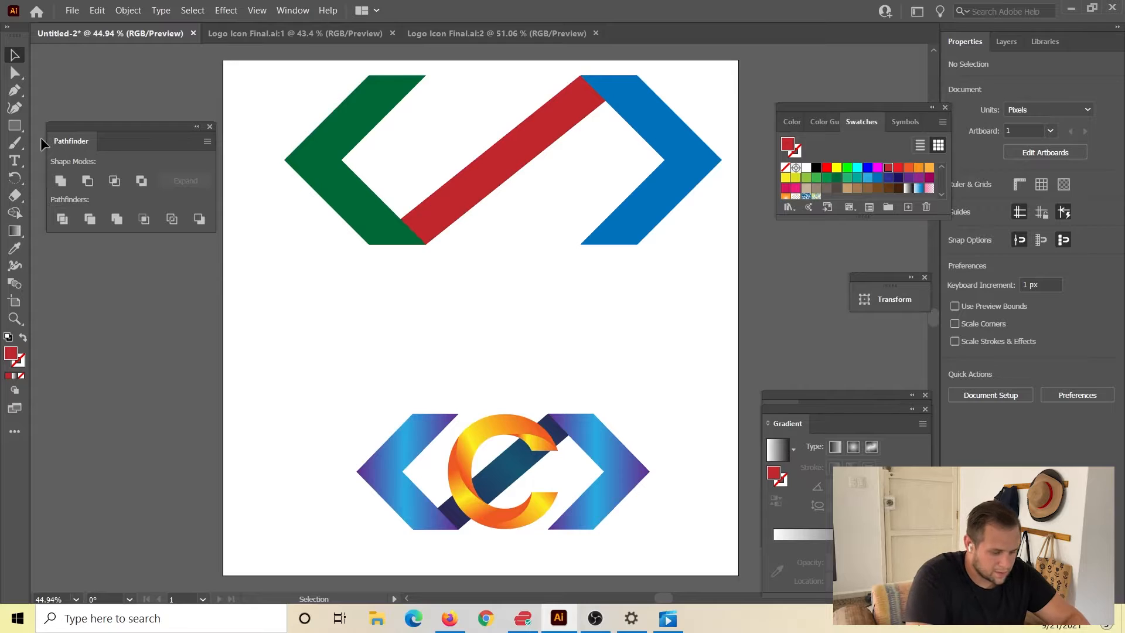
Add a letter C as text below the chevrons and scale it up to about 168 pt.
left_click(16, 161)
left_click(441, 305)
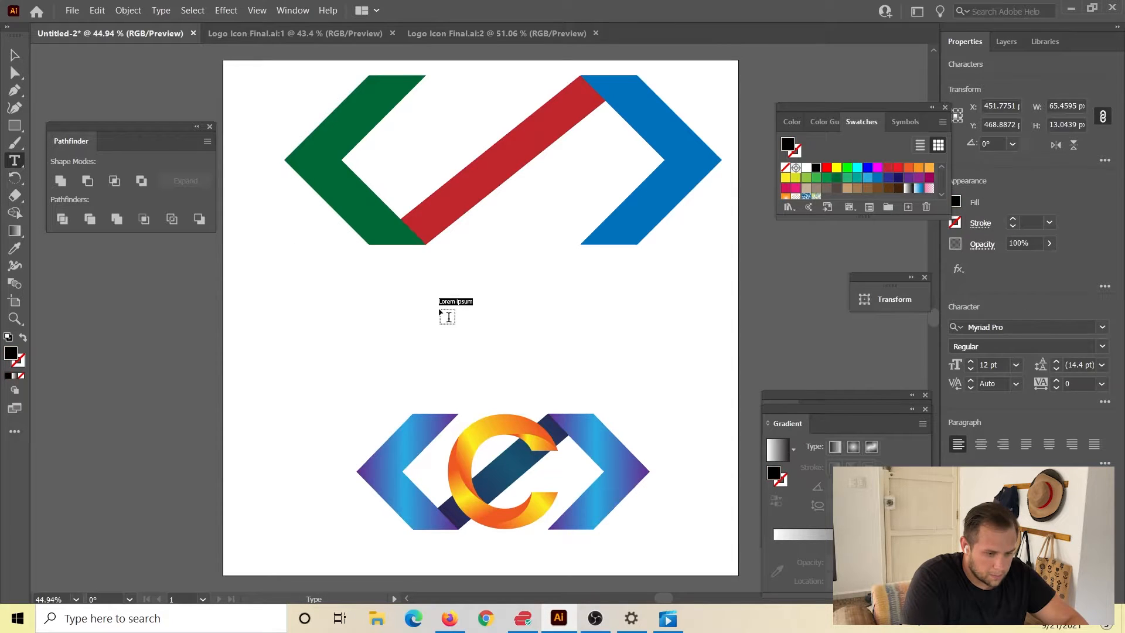
type("c")
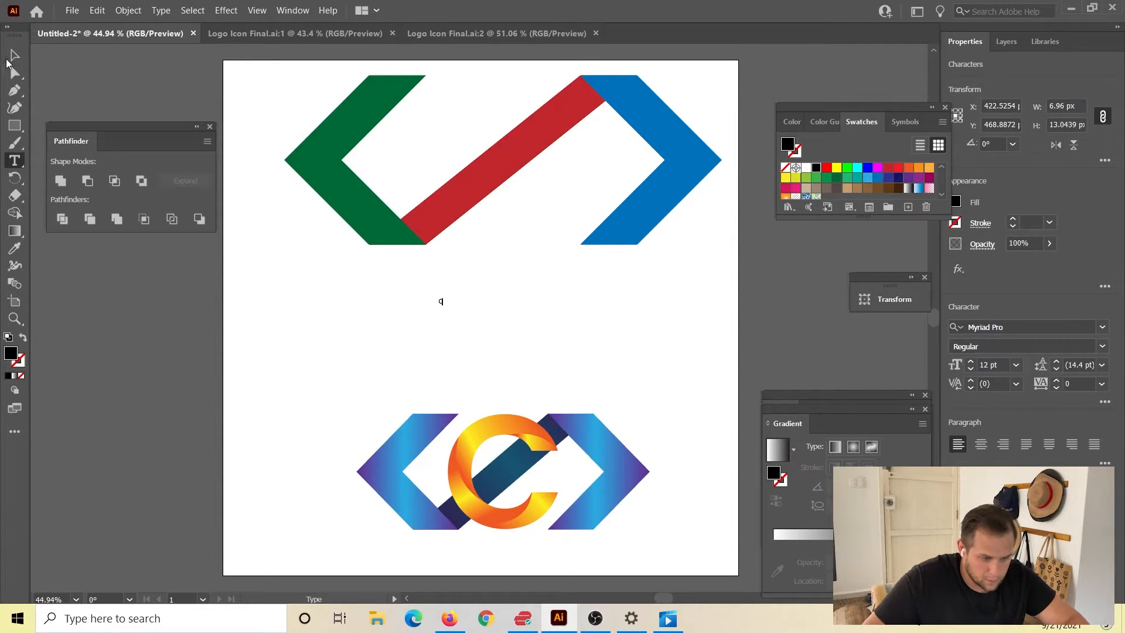
left_click(15, 55)
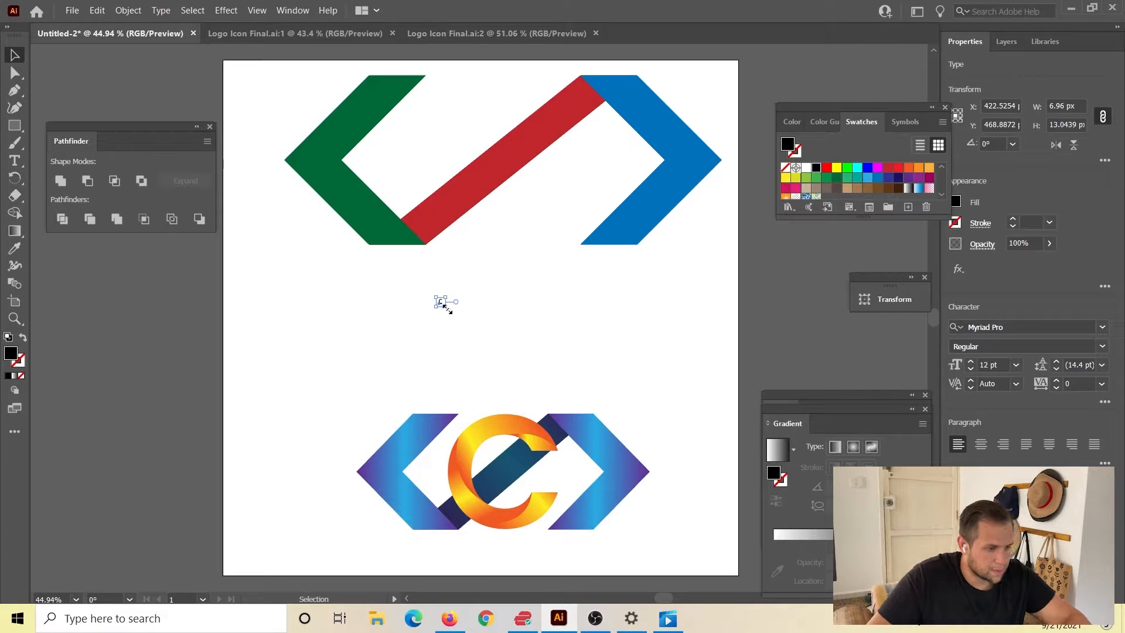
left_click_drag(446, 308, 490, 392)
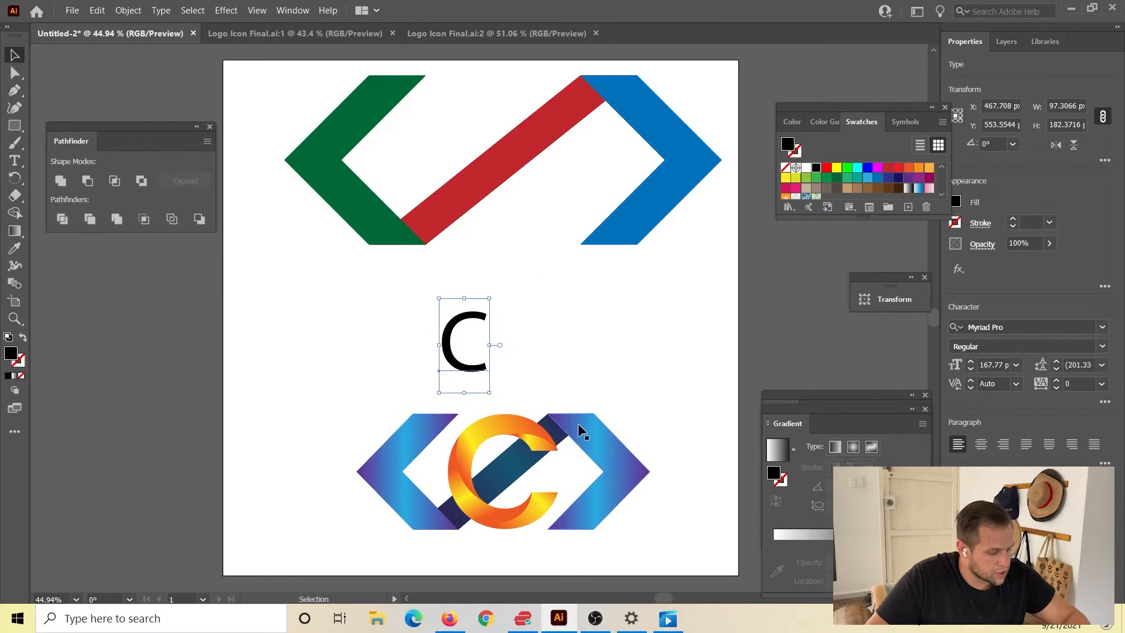
Set the letter C's font to Poppins Medium.
left_click(1003, 326)
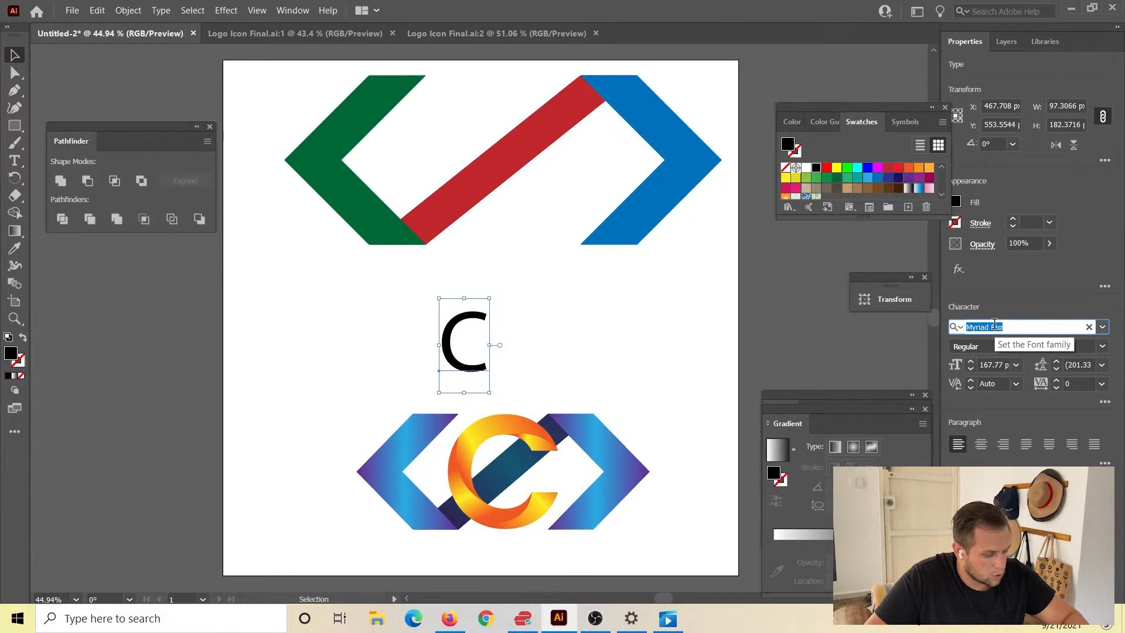
type("Pop")
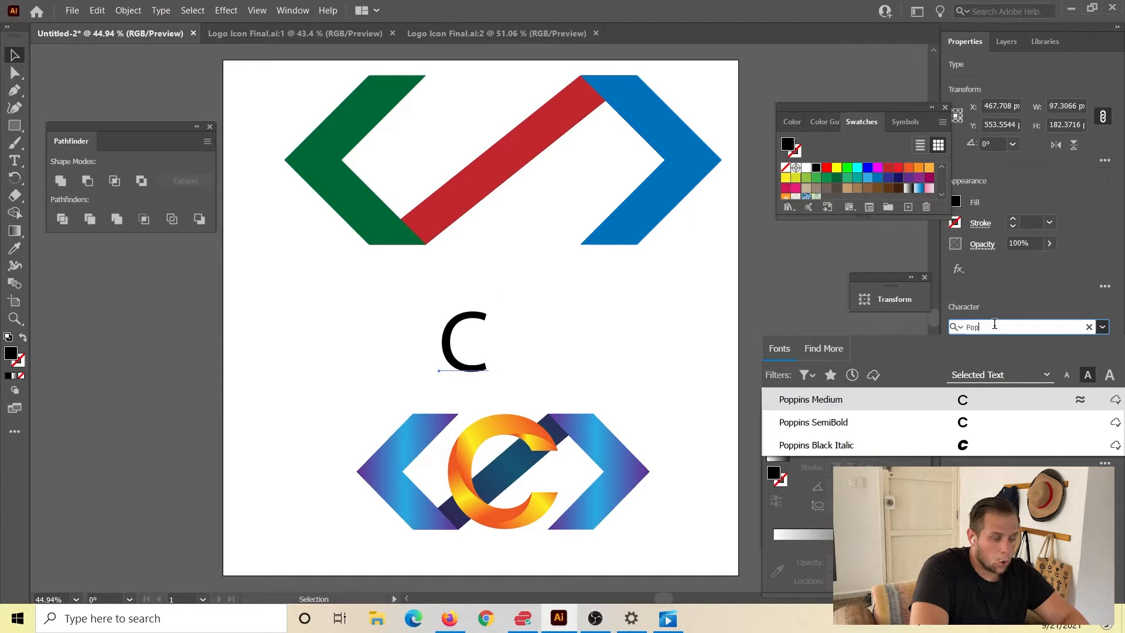
left_click(909, 405)
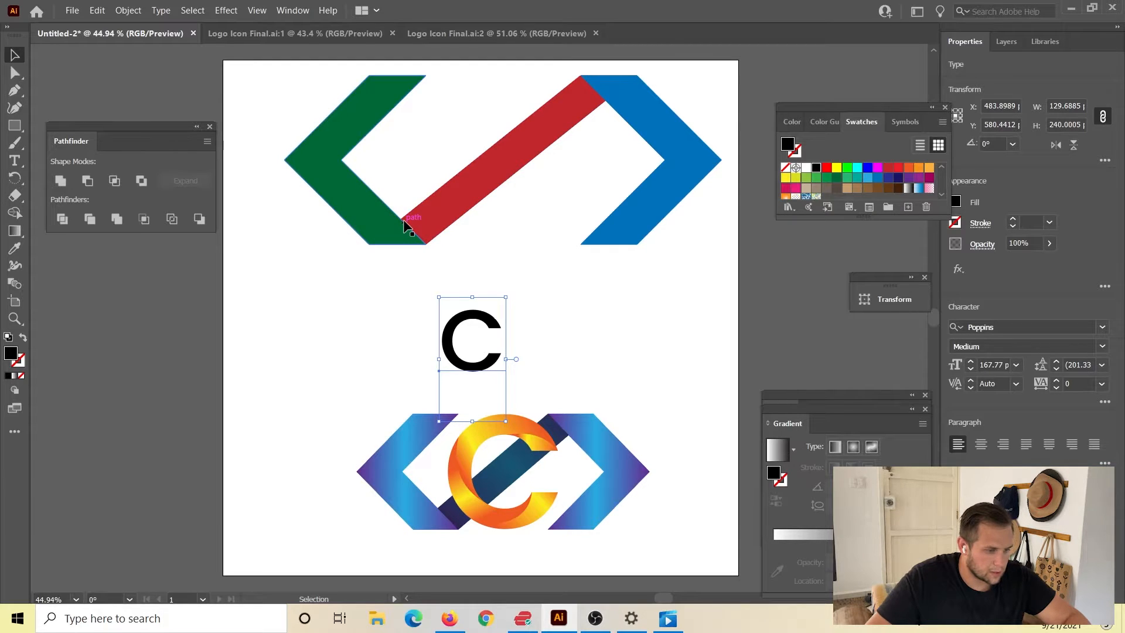
Convert the letter C to outlines and enlarge it proportionally to about 210 × 220 px.
key("a")
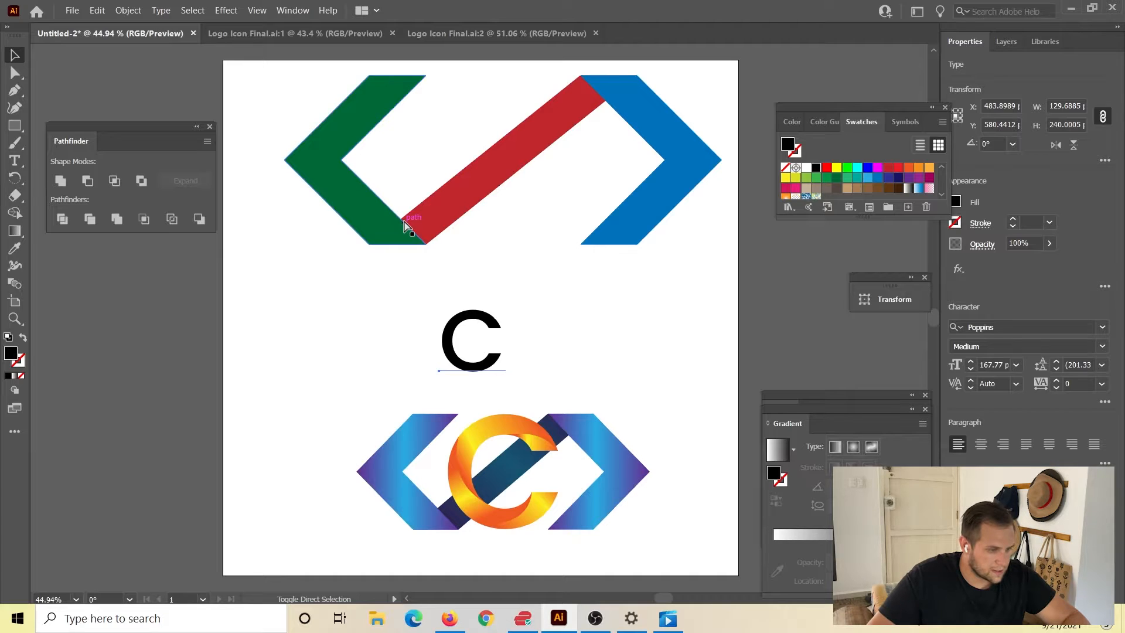
key("ctrl+shift+o")
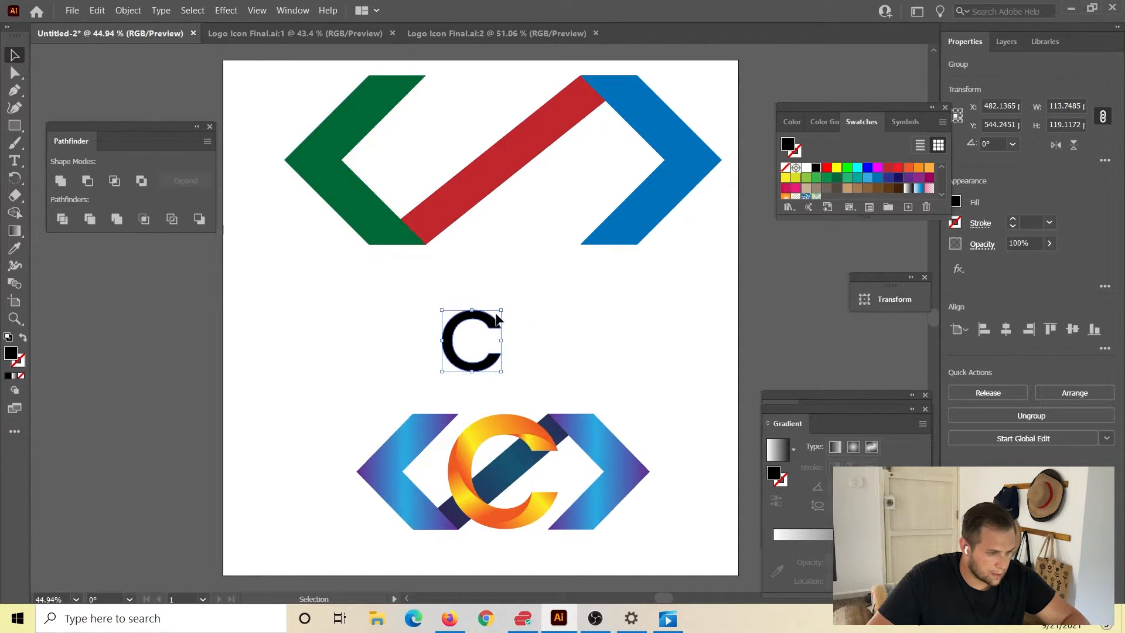
left_click_drag(501, 308, 594, 261)
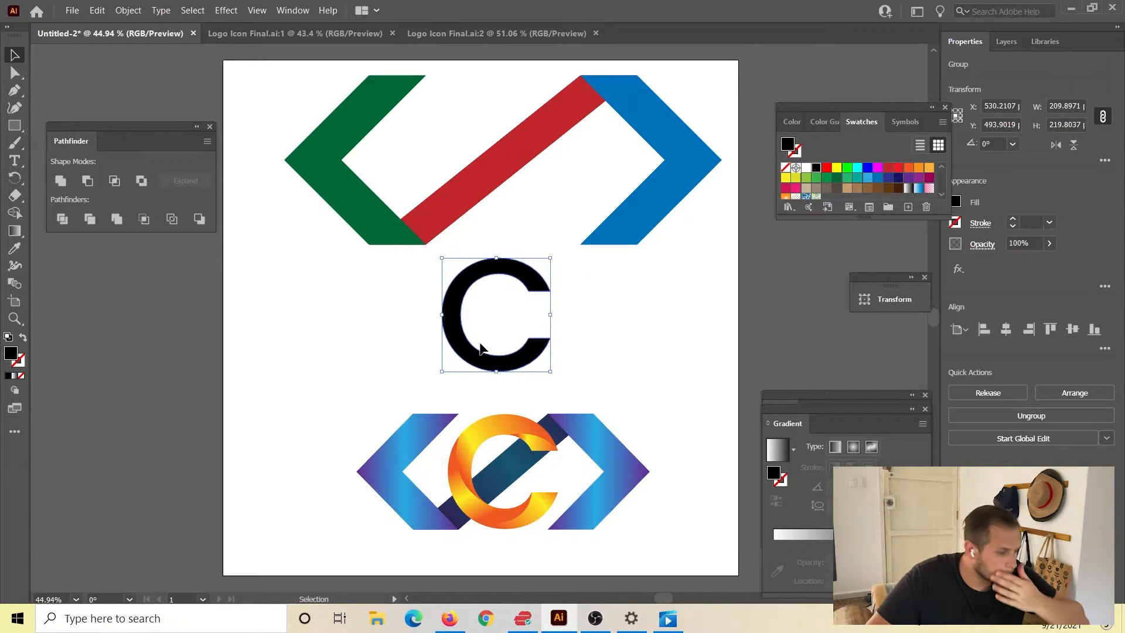
Move the C over the red bar against the left chevron's upper tip and enlarge it to the chevrons' height, about 312 × 326 px.
scroll(469, 361, "up", 2)
left_click_drag(450, 395, 434, 215)
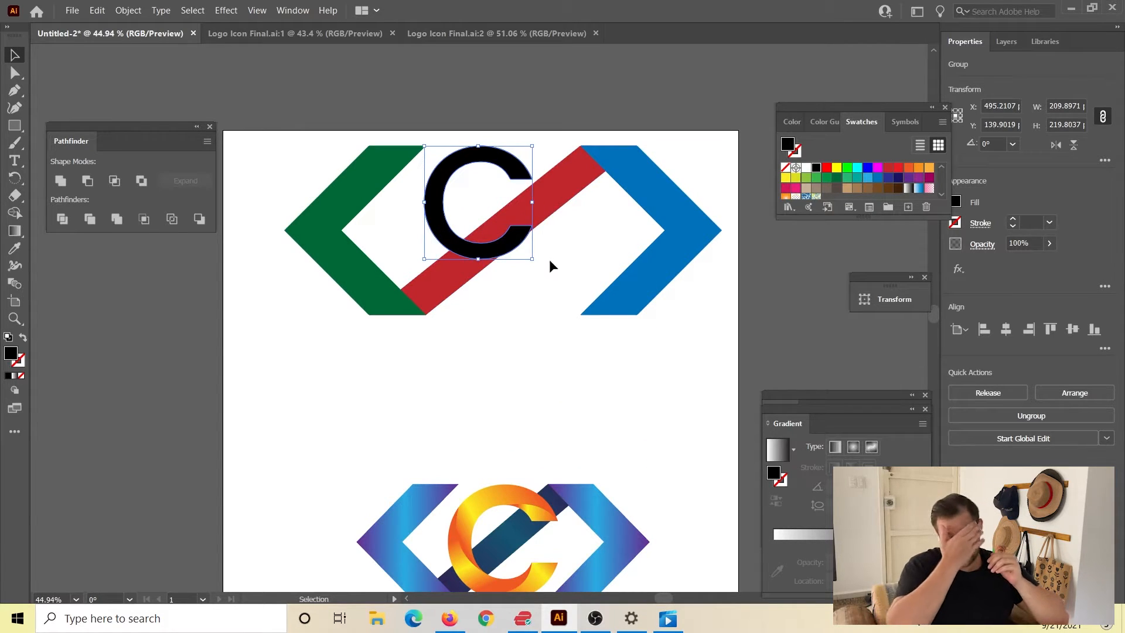
left_click_drag(531, 256, 584, 358)
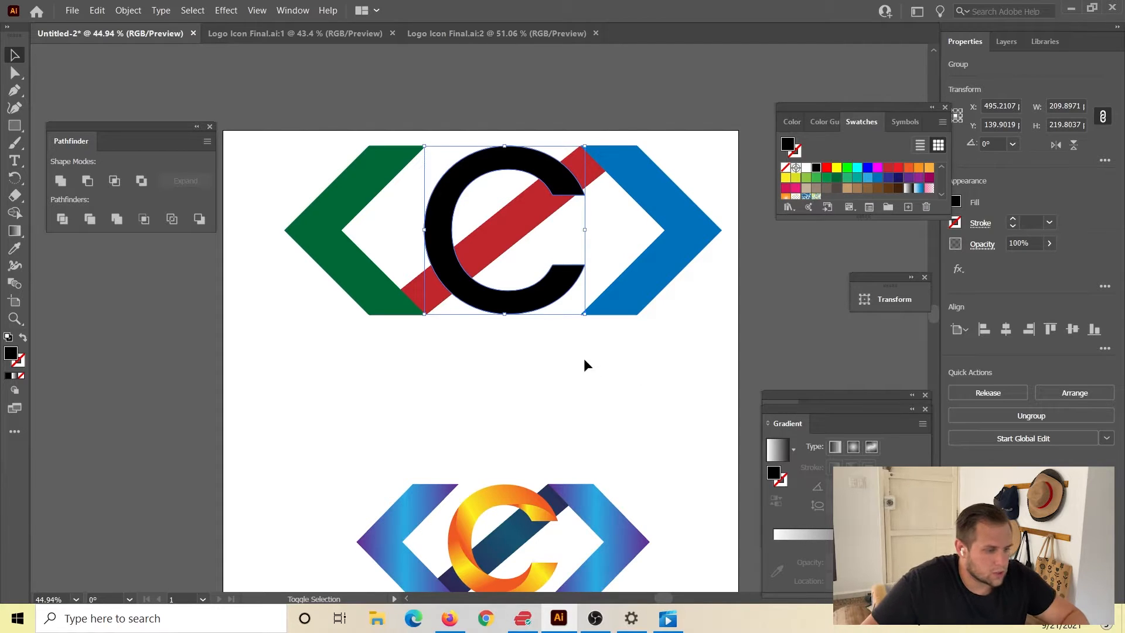
left_click(586, 351)
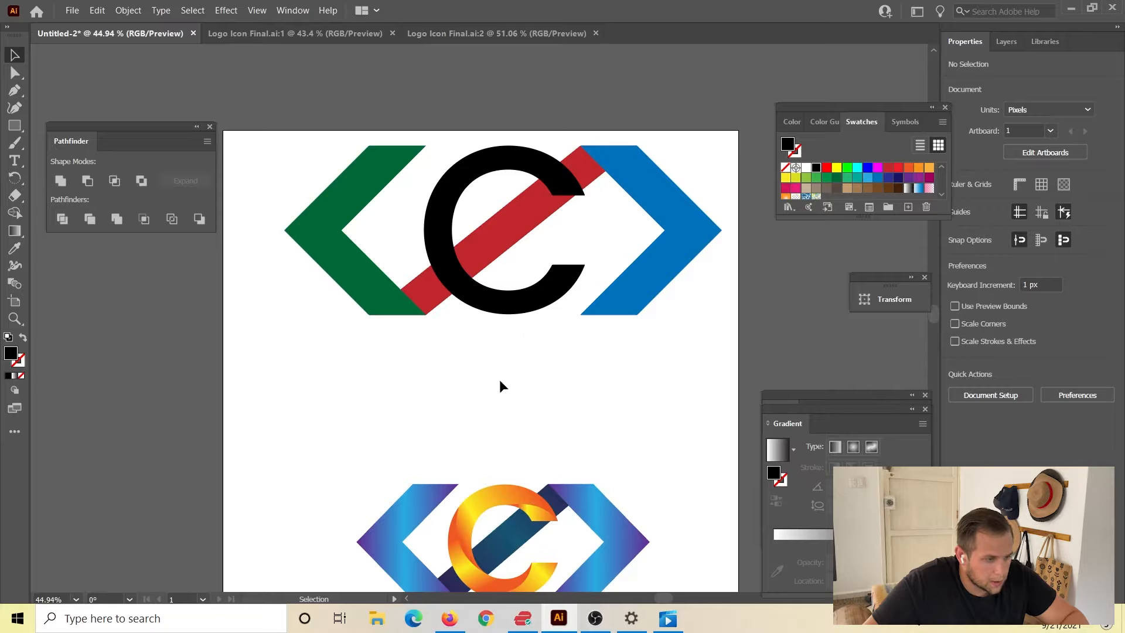
Thicken the C with an 18 pt black stroke.
left_click(557, 293)
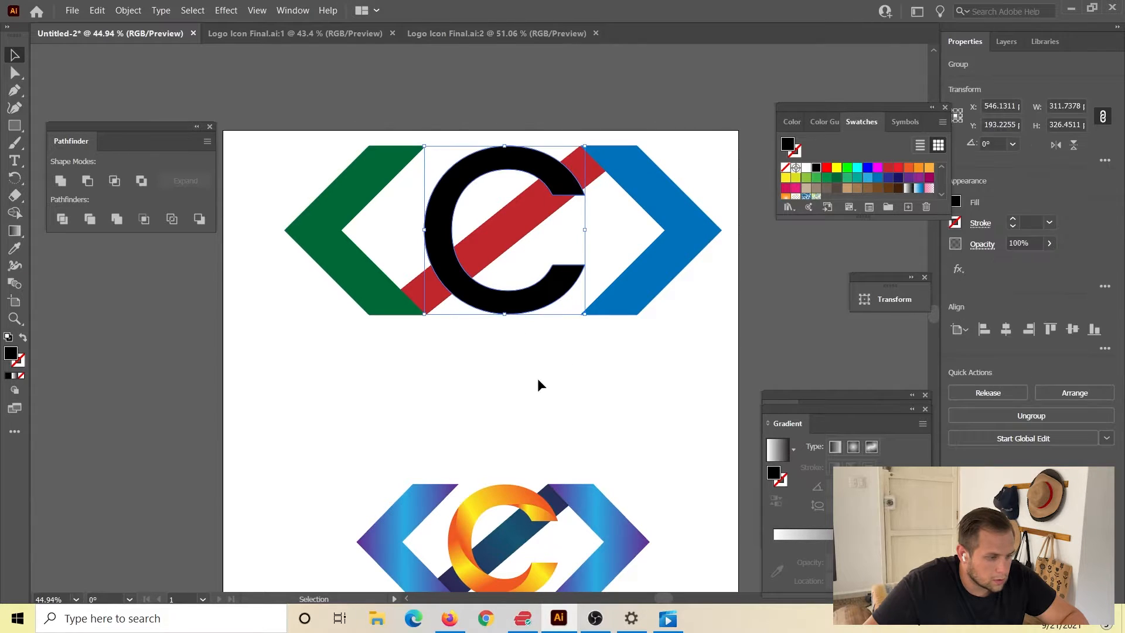
scroll(534, 410, "down", 1)
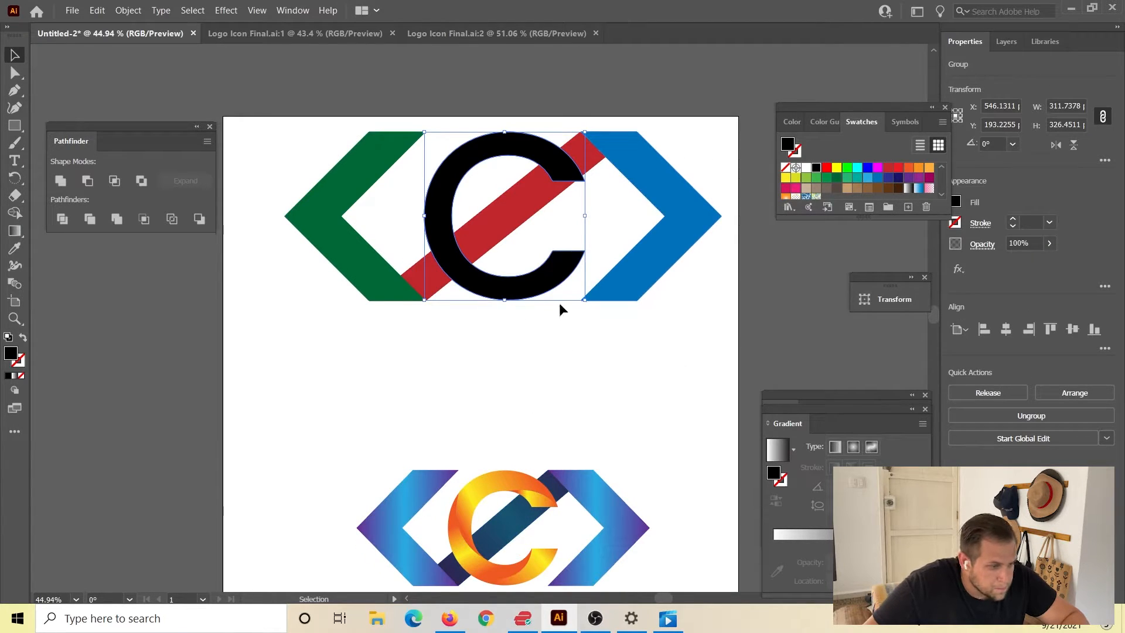
left_click(1013, 219)
left_click(1012, 221)
left_click(1011, 220)
left_click(1012, 220)
left_click(1011, 221)
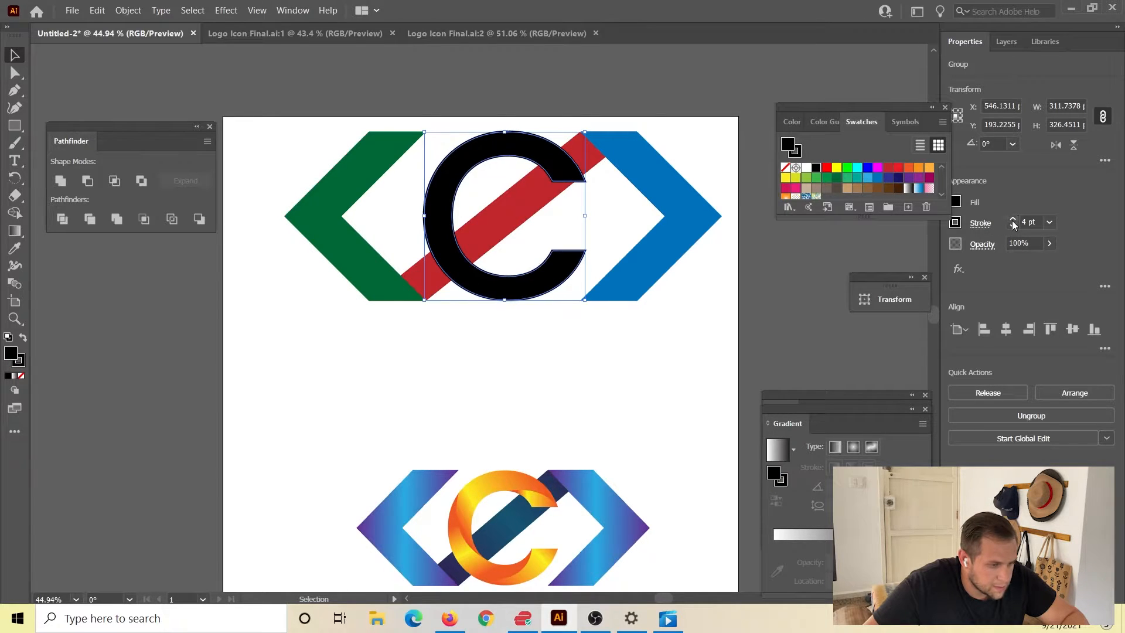
left_click(1011, 220)
left_click(1011, 220)
left_click(1011, 220)
left_click(1012, 220)
left_click(1012, 221)
left_click(1012, 220)
left_click(1012, 220)
double_click(1011, 221)
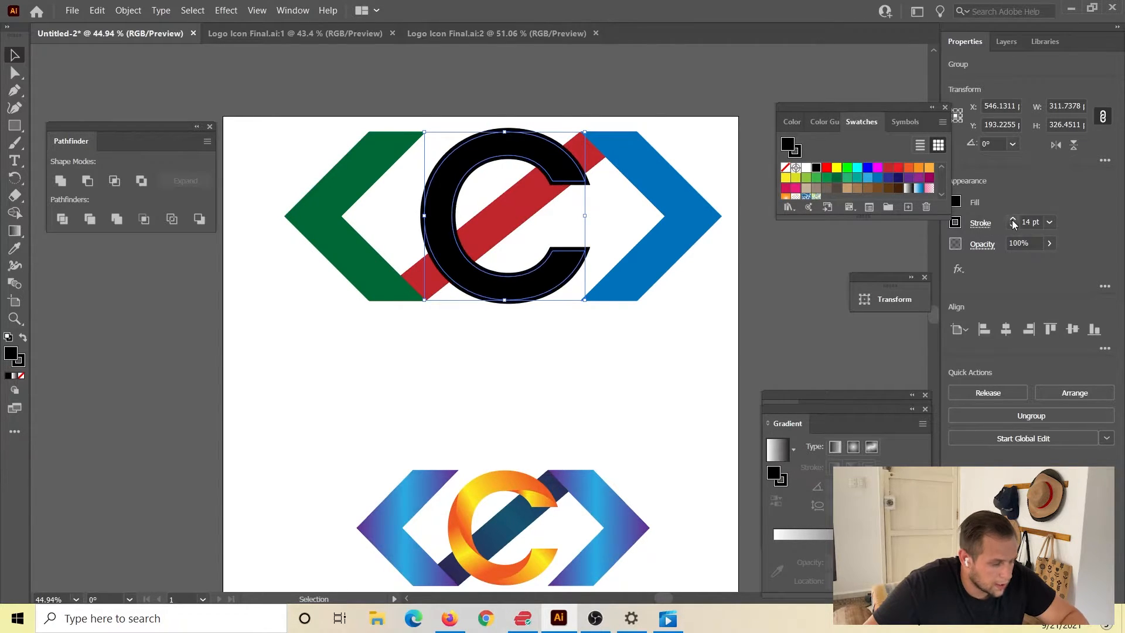
left_click(1011, 220)
left_click(1011, 220)
left_click(1012, 220)
left_click(1012, 220)
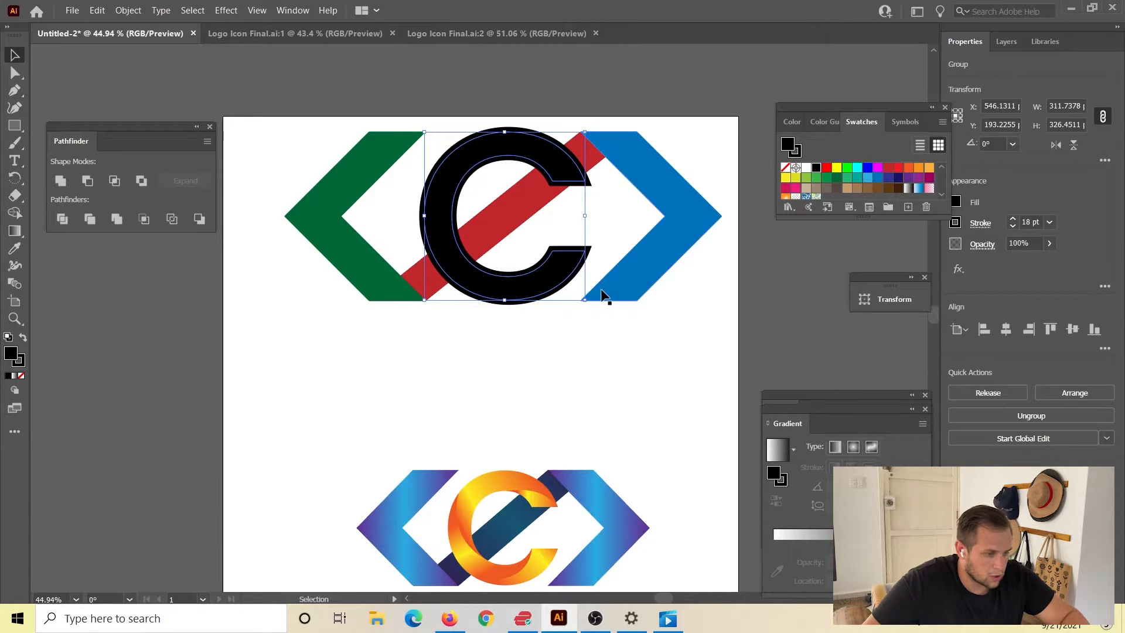
left_click(570, 367)
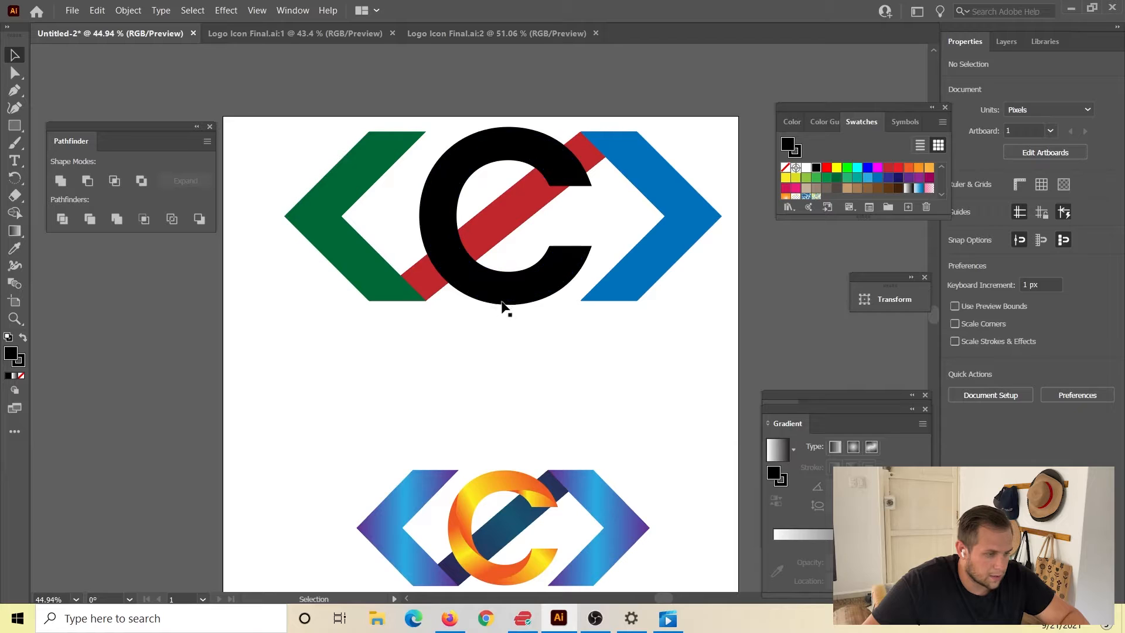
Shrink the stroked C proportionally to about 296 × 310 px so its outer edge matches the chevrons' height.
left_click(547, 299)
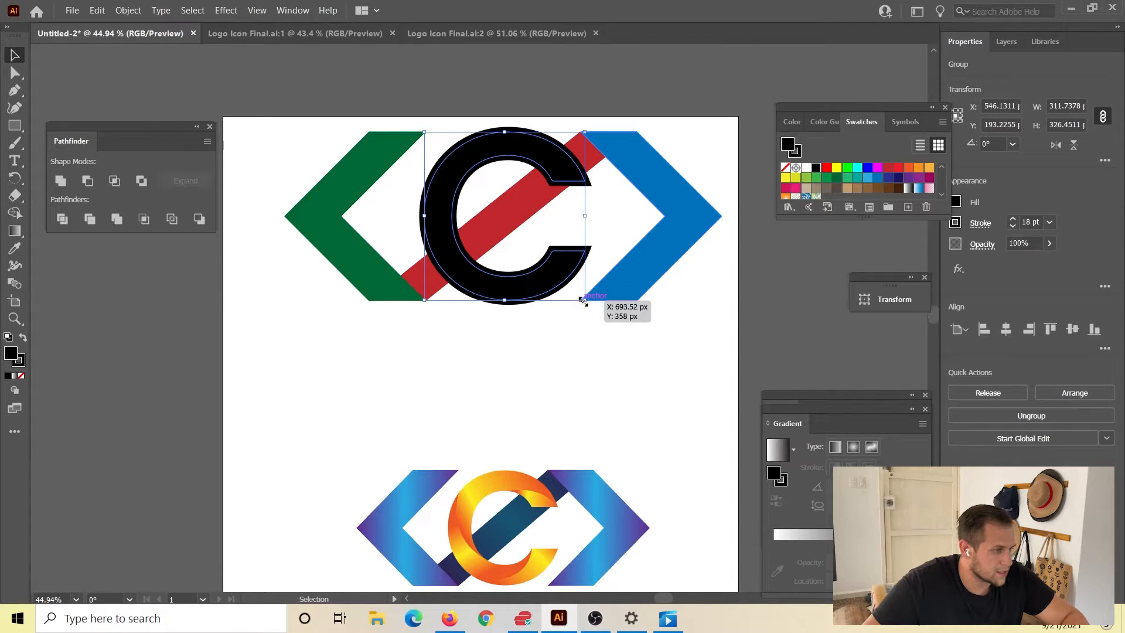
left_click_drag(583, 299, 579, 310)
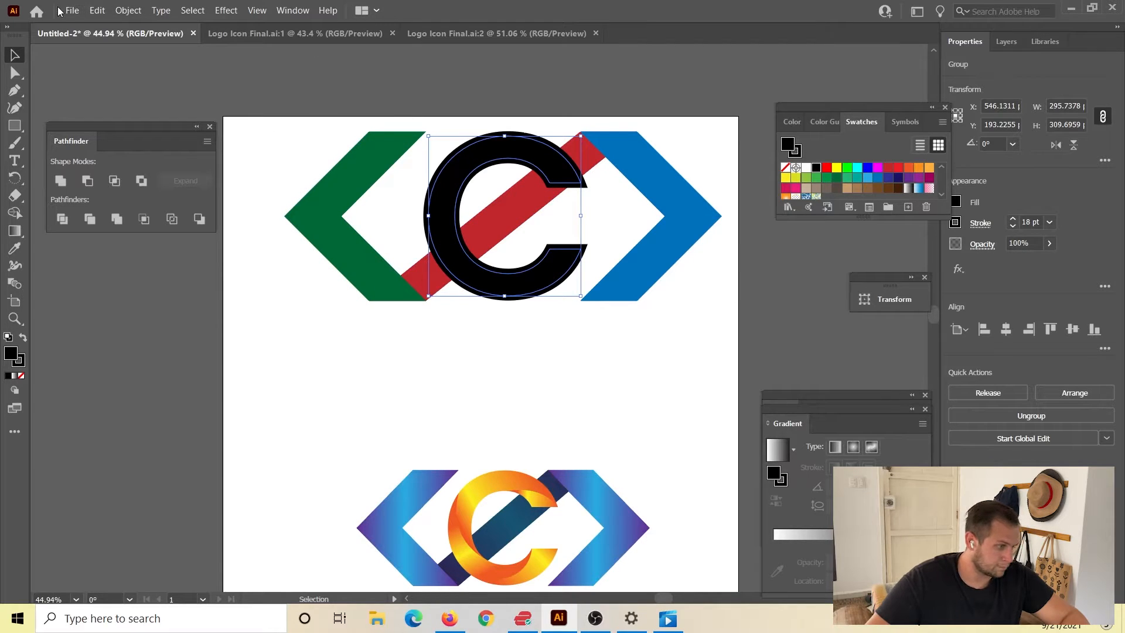
Outline the C's stroke and unite the resulting pieces into a single shape.
left_click(126, 10)
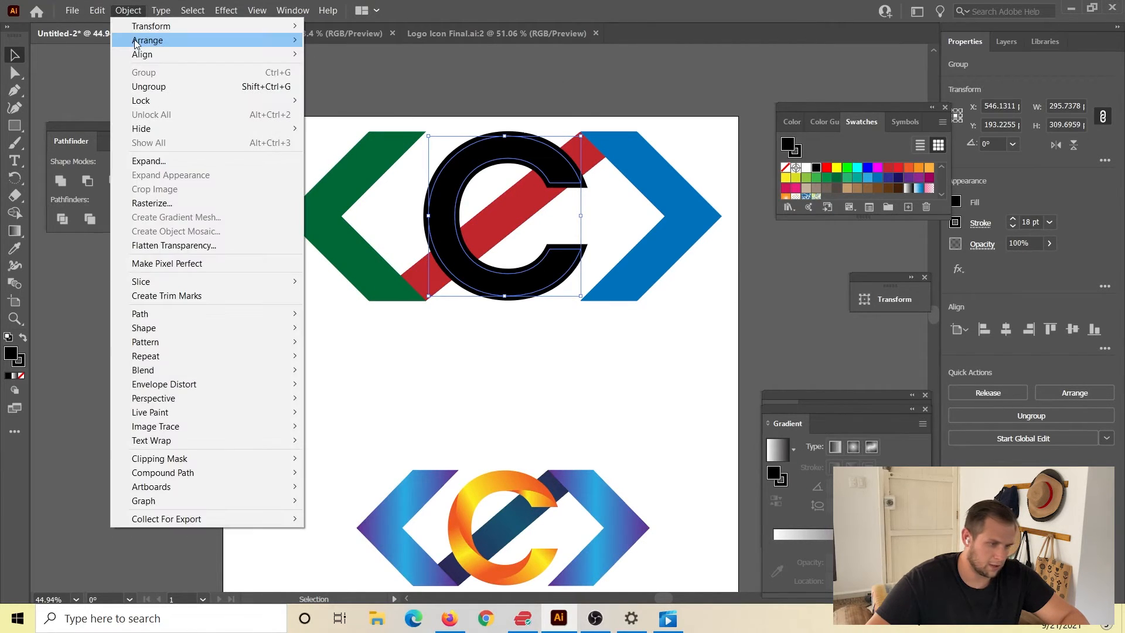
mouse_move(249, 317)
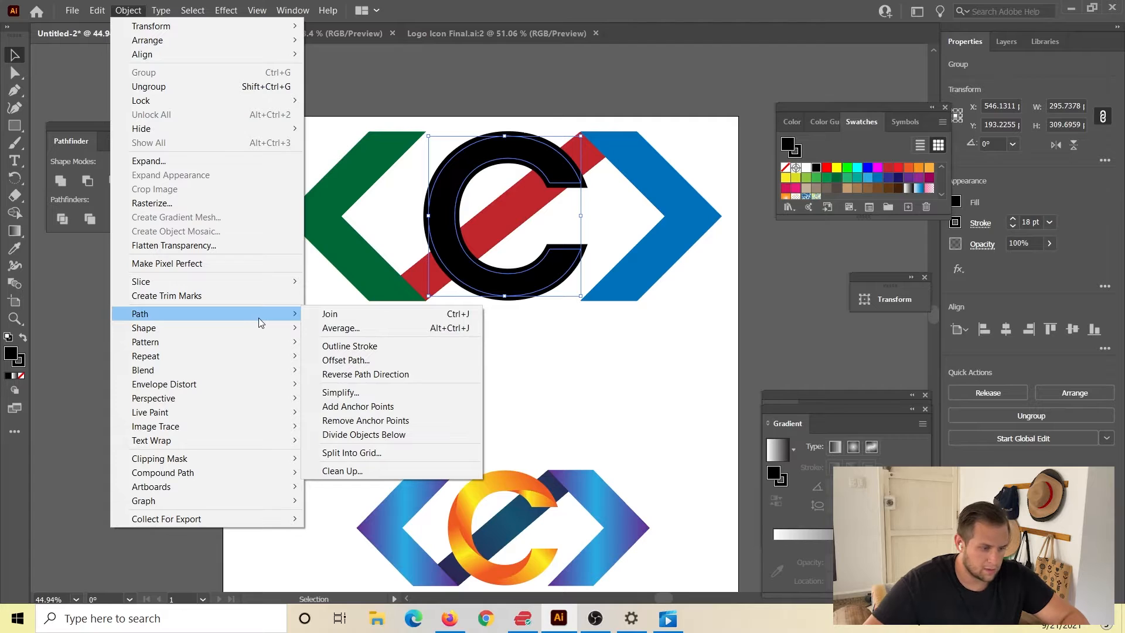
left_click(350, 346)
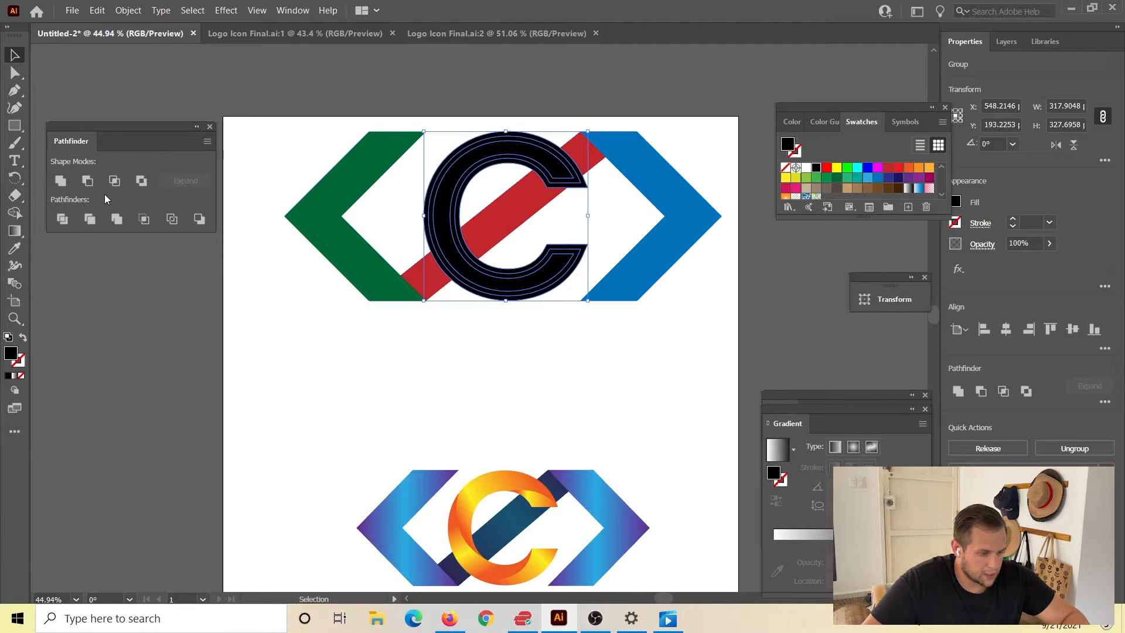
left_click(60, 181)
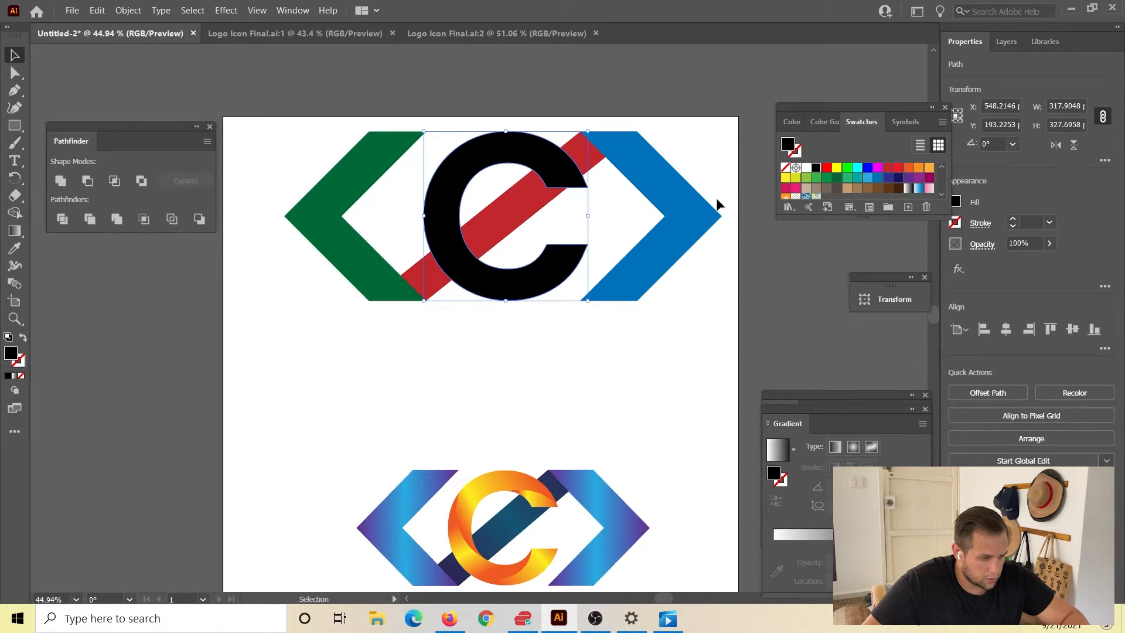
left_click(485, 394)
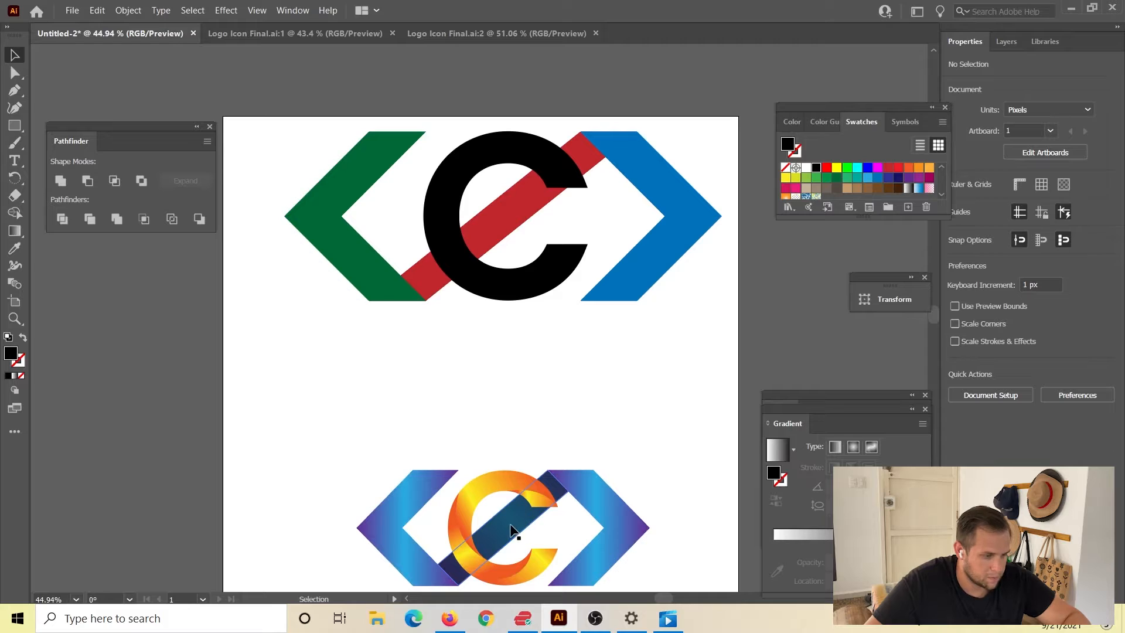
Move the grouped gradient reference logo slightly up and to the left on the artboard.
left_click_drag(512, 530, 493, 489)
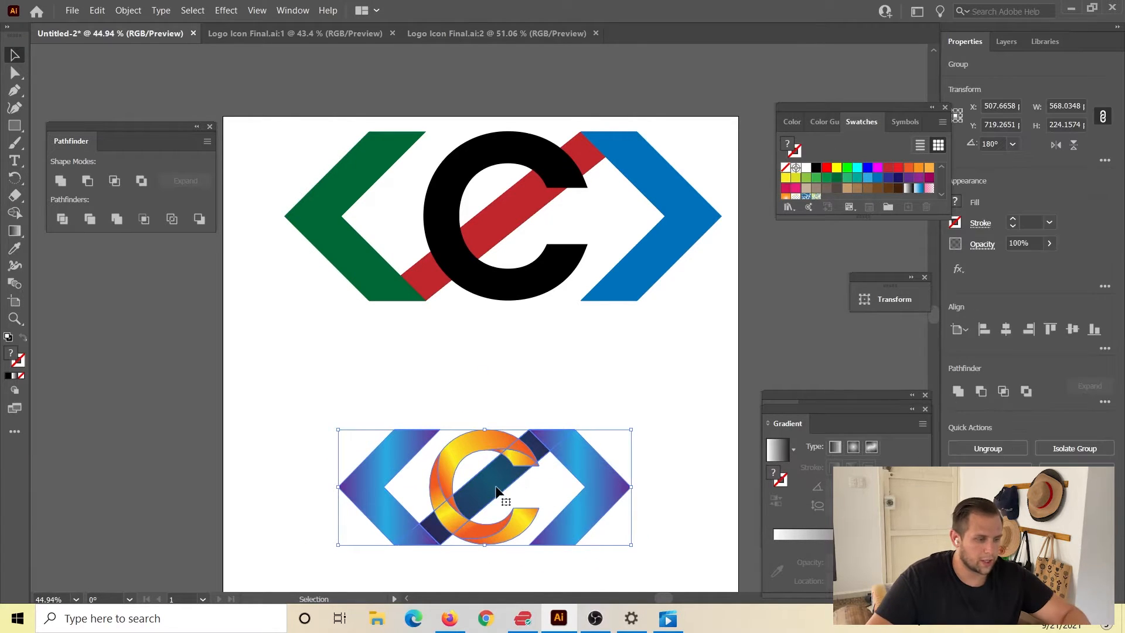
left_click(647, 421)
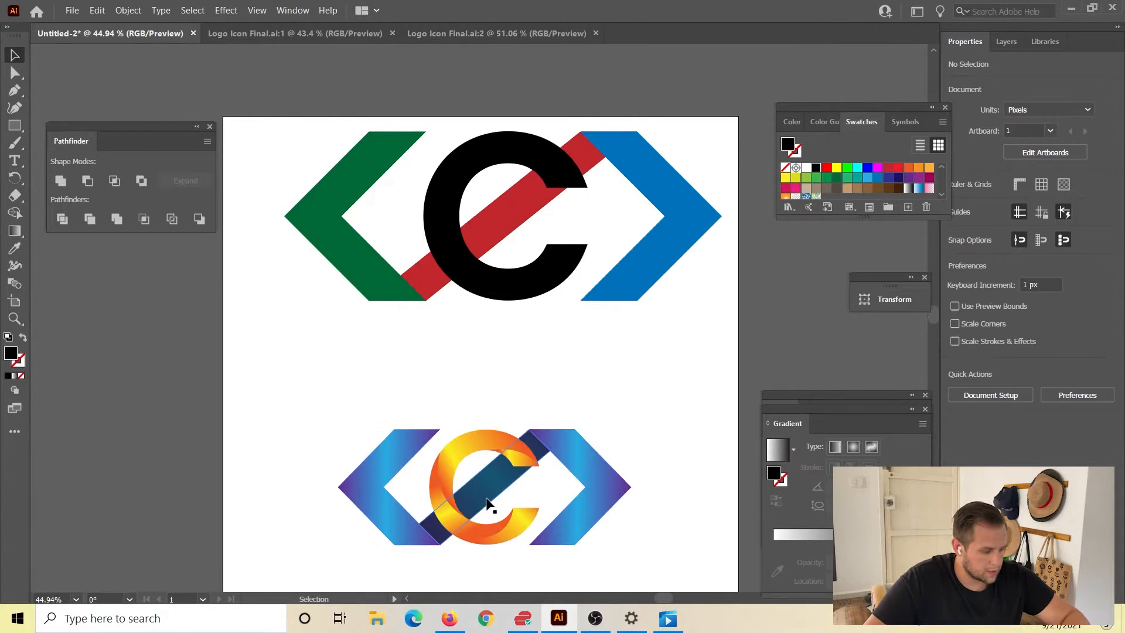
left_click_drag(502, 498, 588, 511)
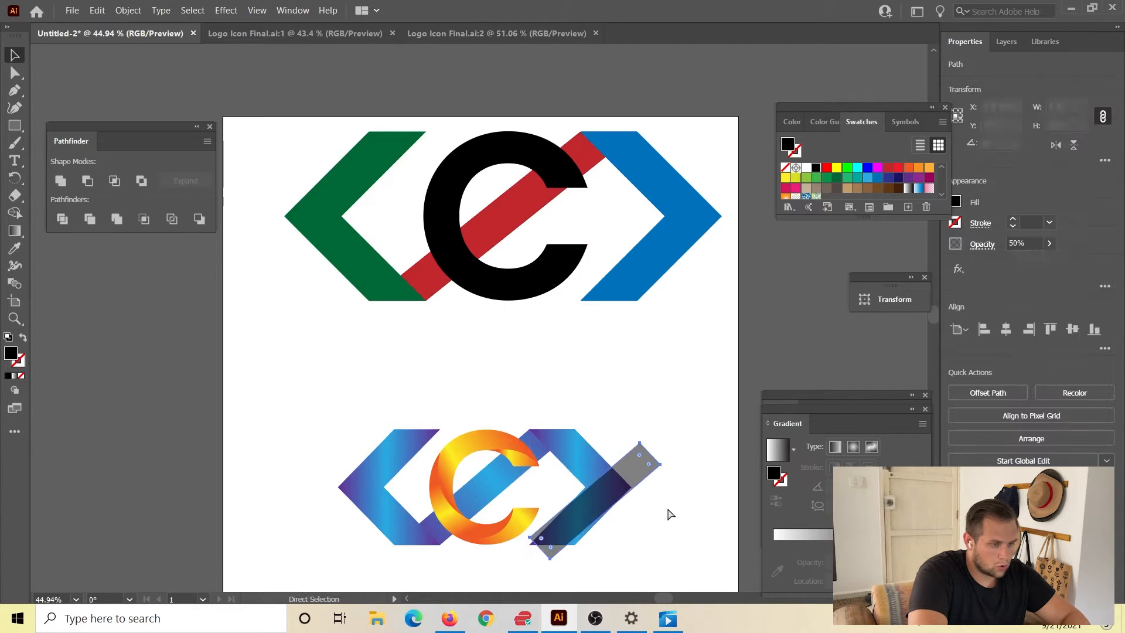
key("ctrl+z")
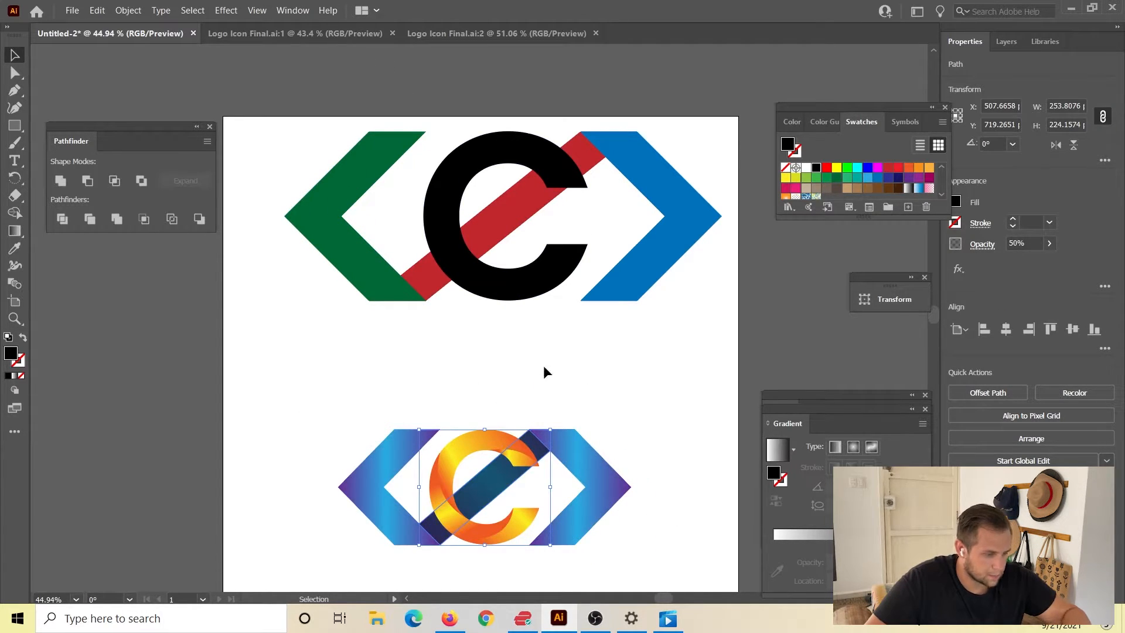
left_click(394, 352)
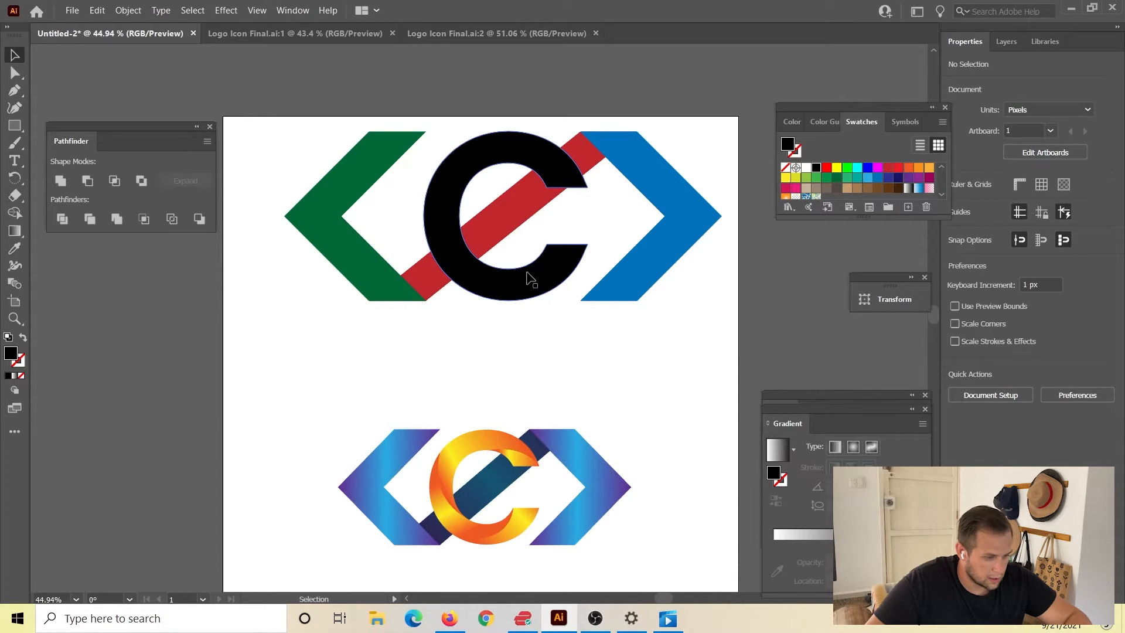
In outline view, draw a curved Pen path about 152 × 86 px from the C's lower inner corner to its lower-left outer edge.
key("ctrl+y")
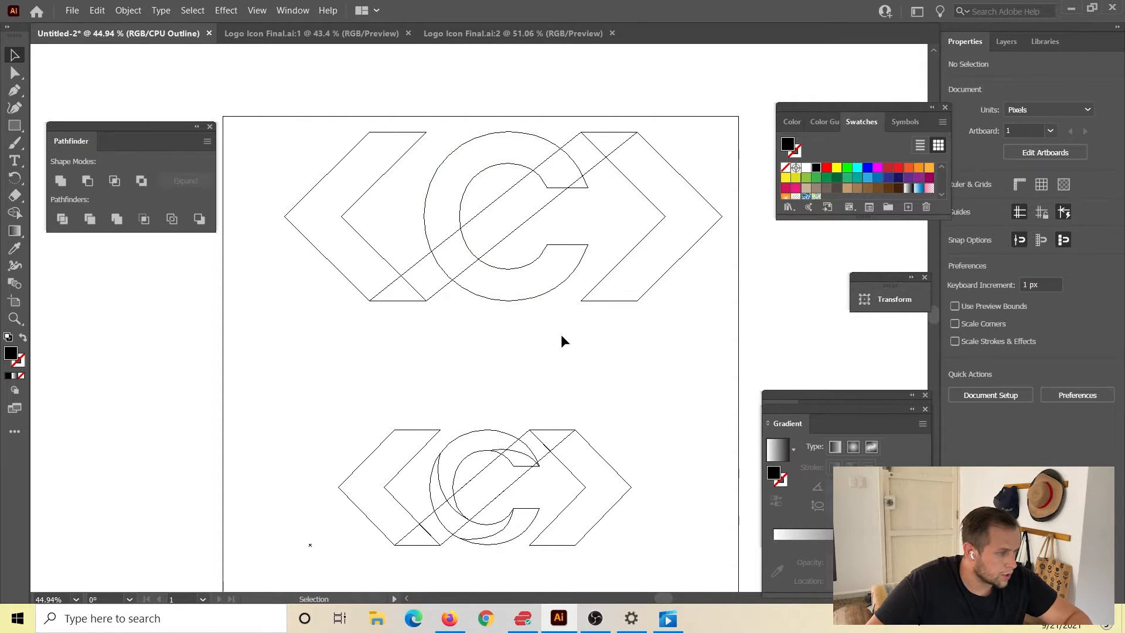
scroll(558, 343, "down", 1)
scroll(558, 344, "up", 1)
scroll(545, 351, "down", 1)
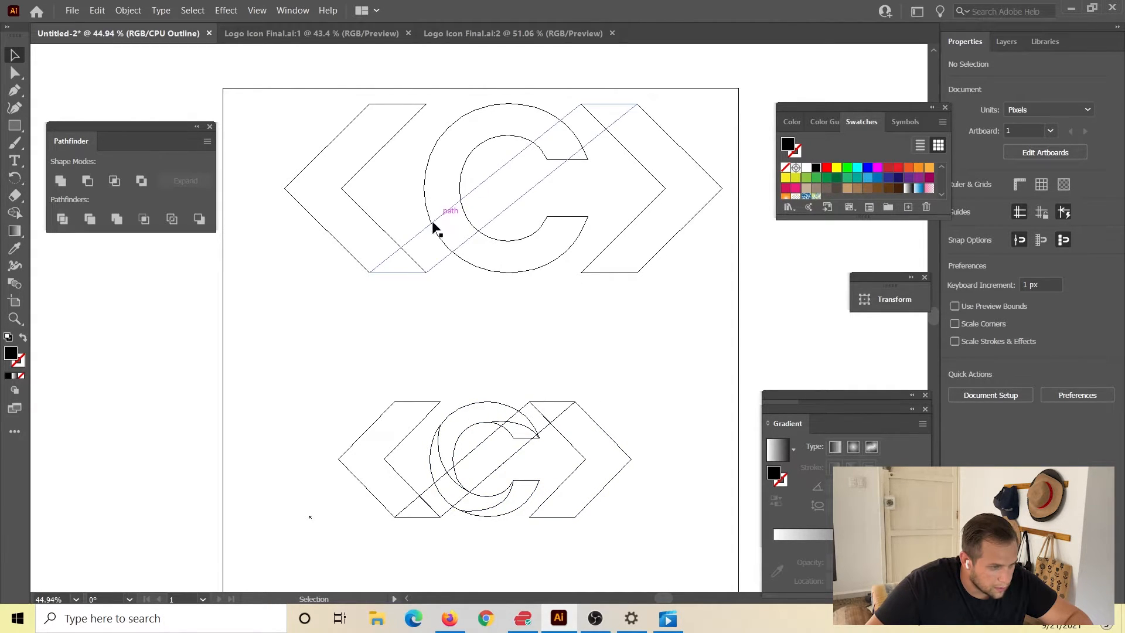
left_click(14, 90)
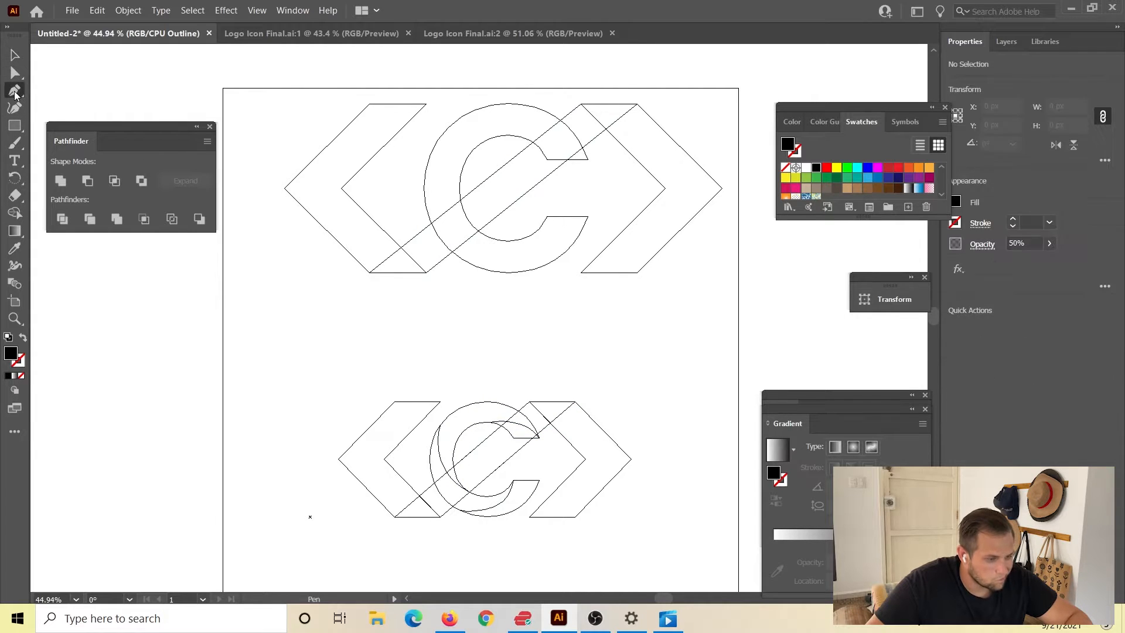
left_click(545, 219)
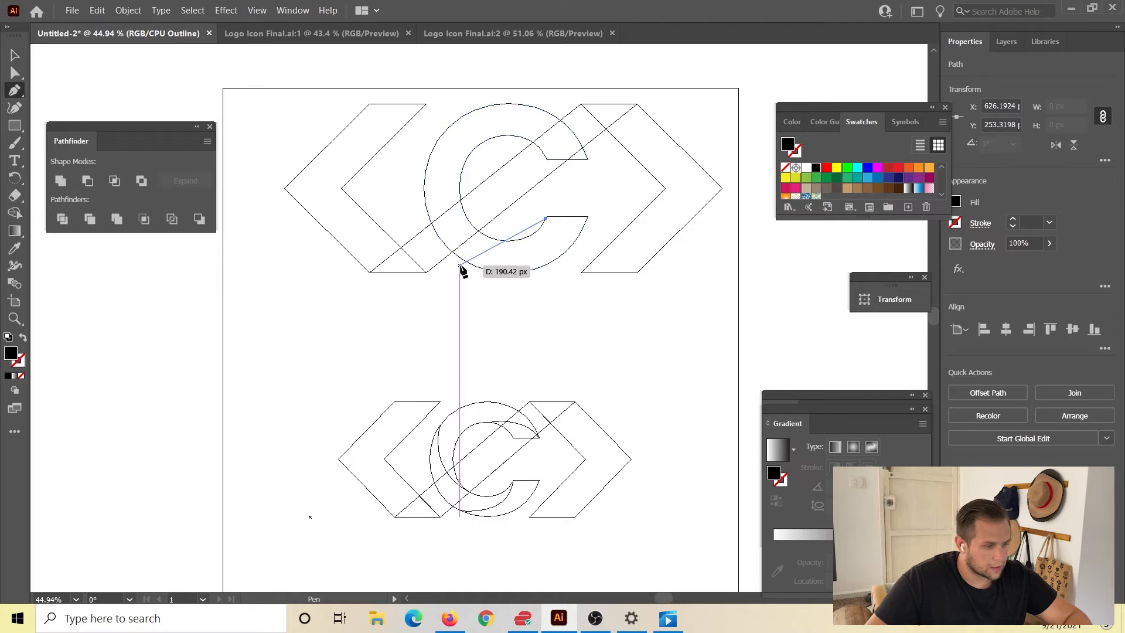
left_click_drag(467, 264, 398, 256)
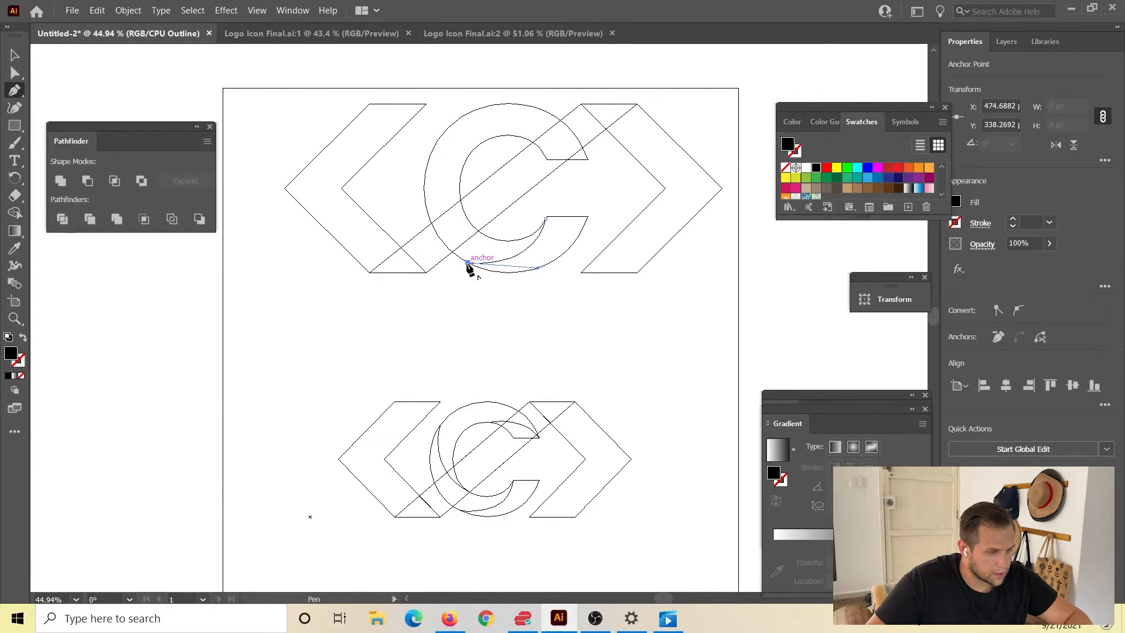
left_click_drag(468, 264, 431, 329)
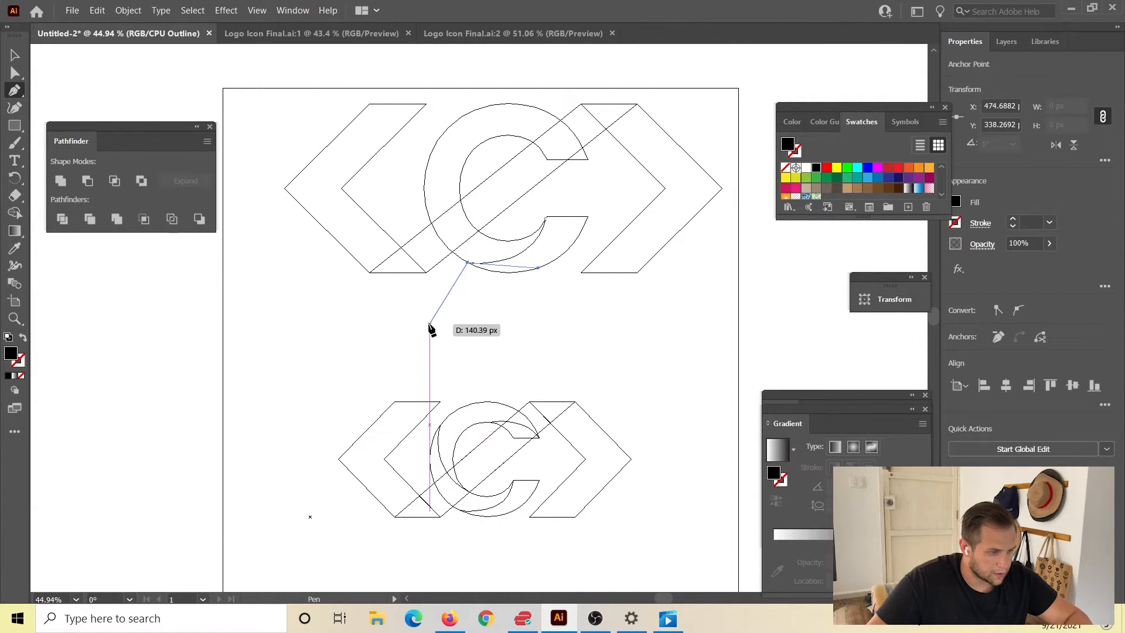
key("Escape")
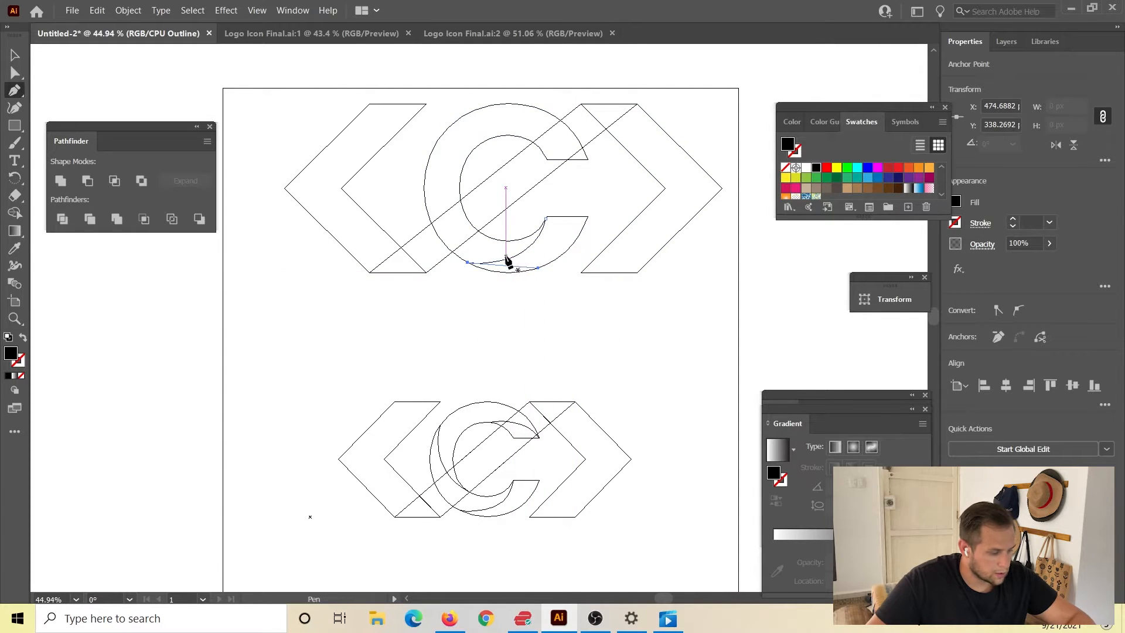
Draw a second curved path from the C's lower-left inner edge at the bar up to its upper-left outer edge.
left_click(475, 229)
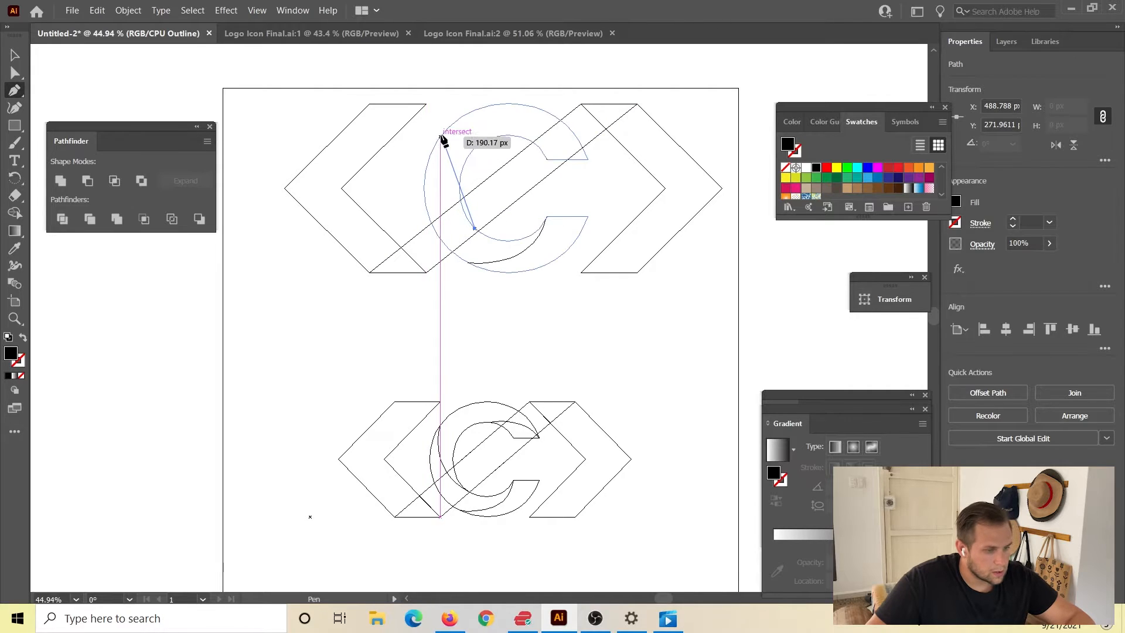
left_click_drag(441, 135, 447, 71)
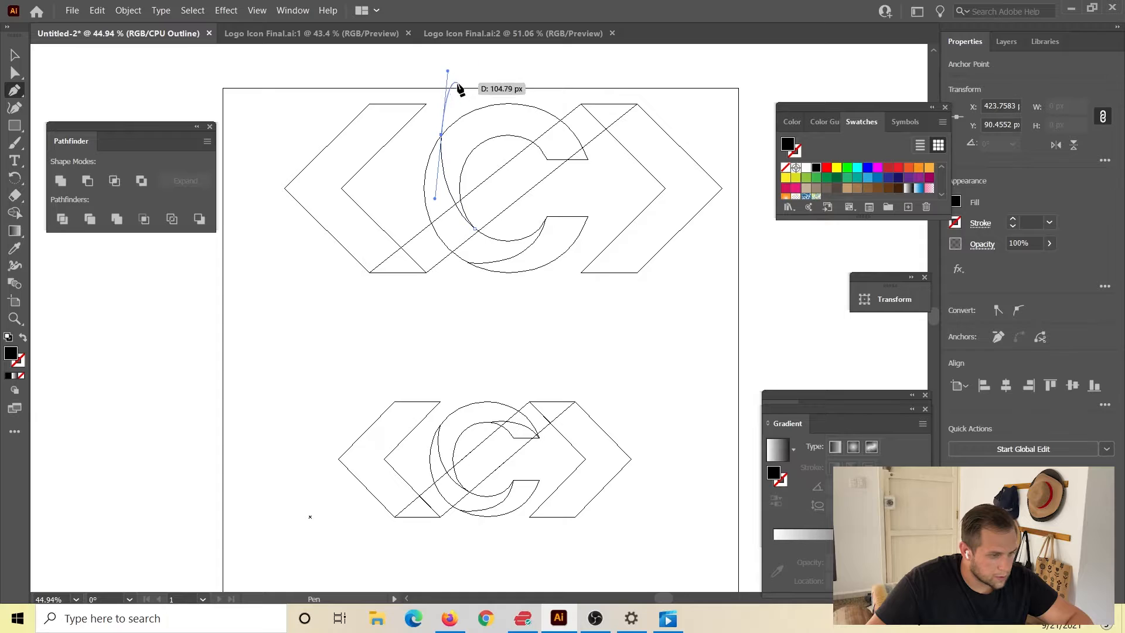
left_click(442, 136)
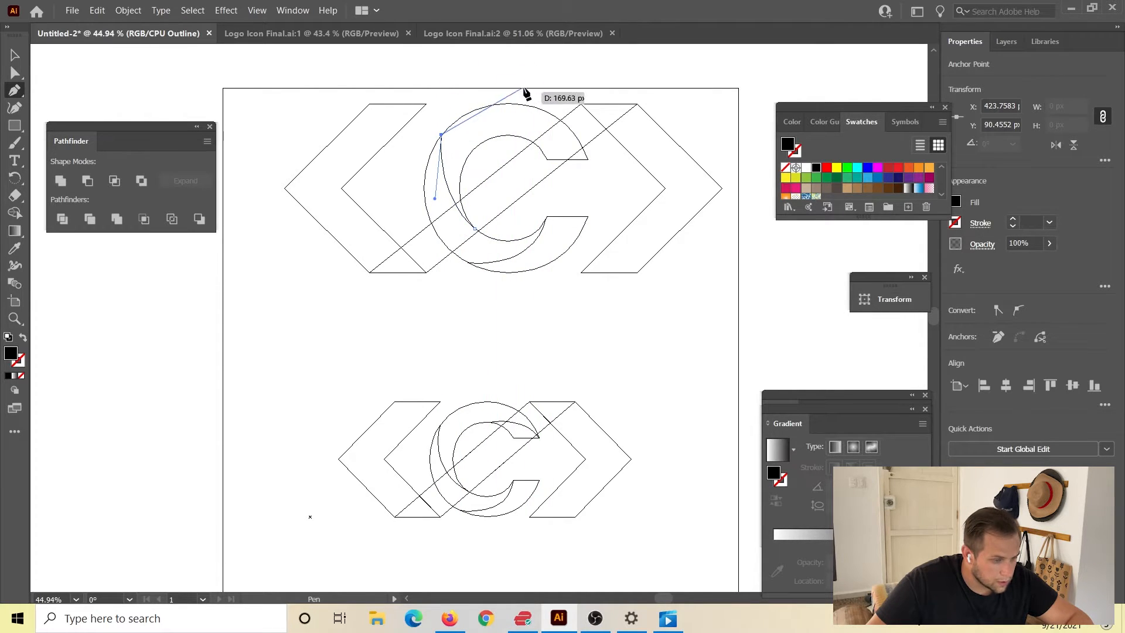
key("Escape")
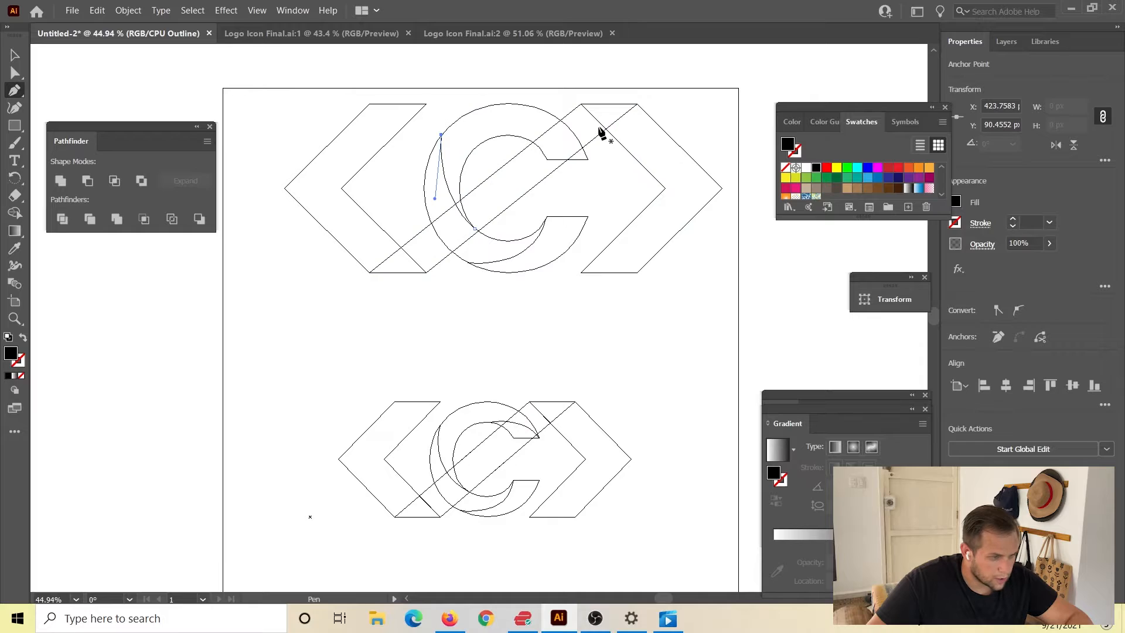
Draw a third curved path from the outer corner of the C's upper terminal to the top of its inner edge.
left_click(587, 159)
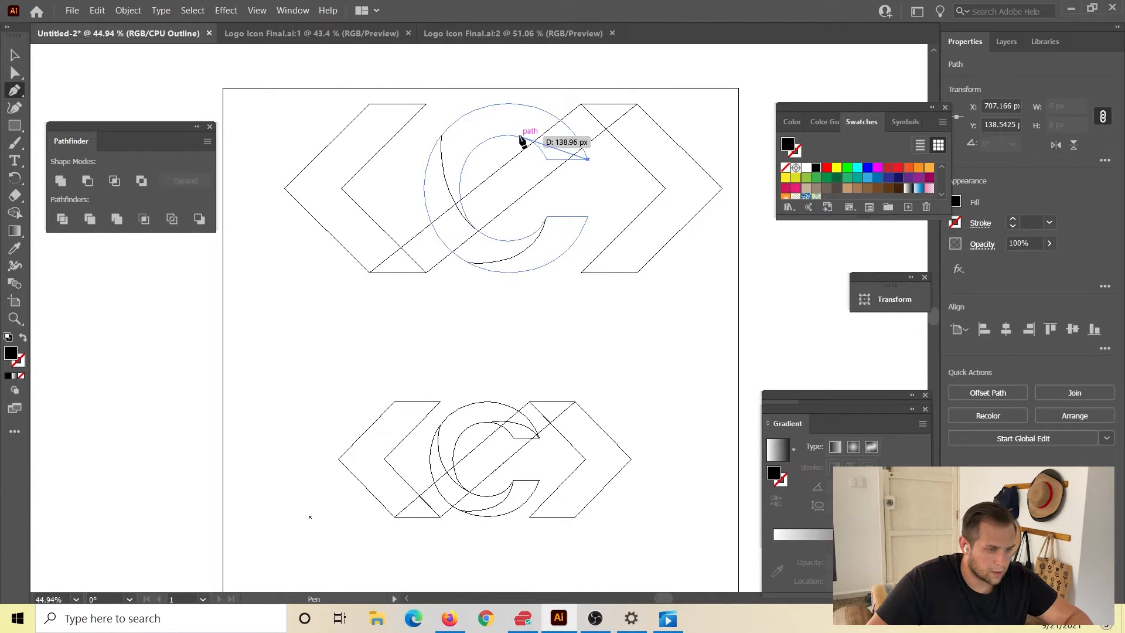
left_click_drag(520, 136, 474, 150)
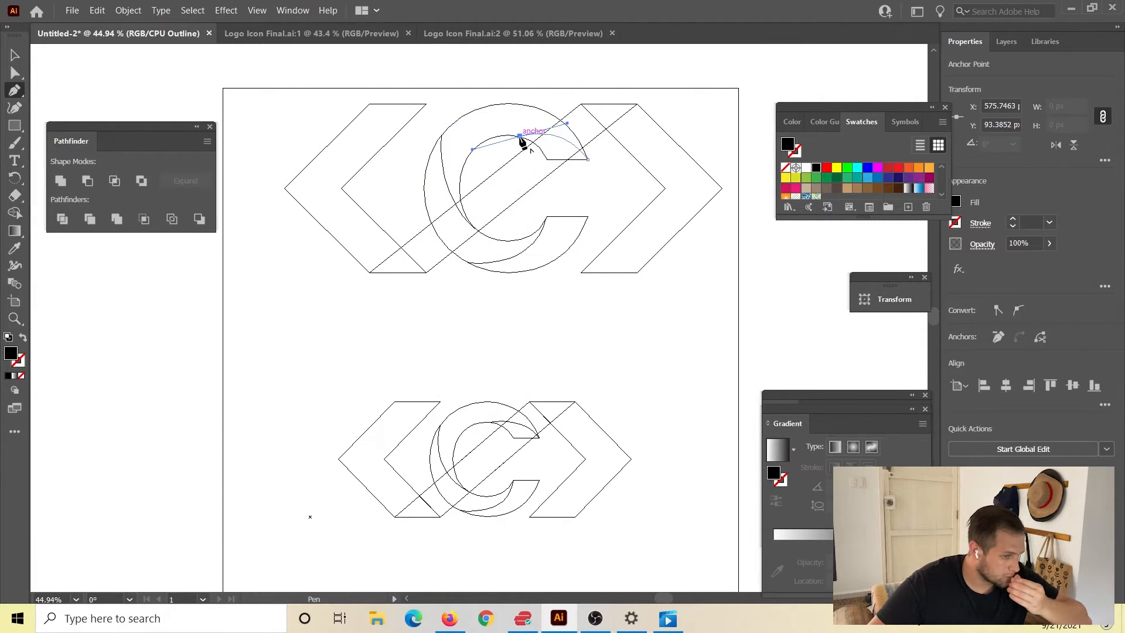
key("Escape")
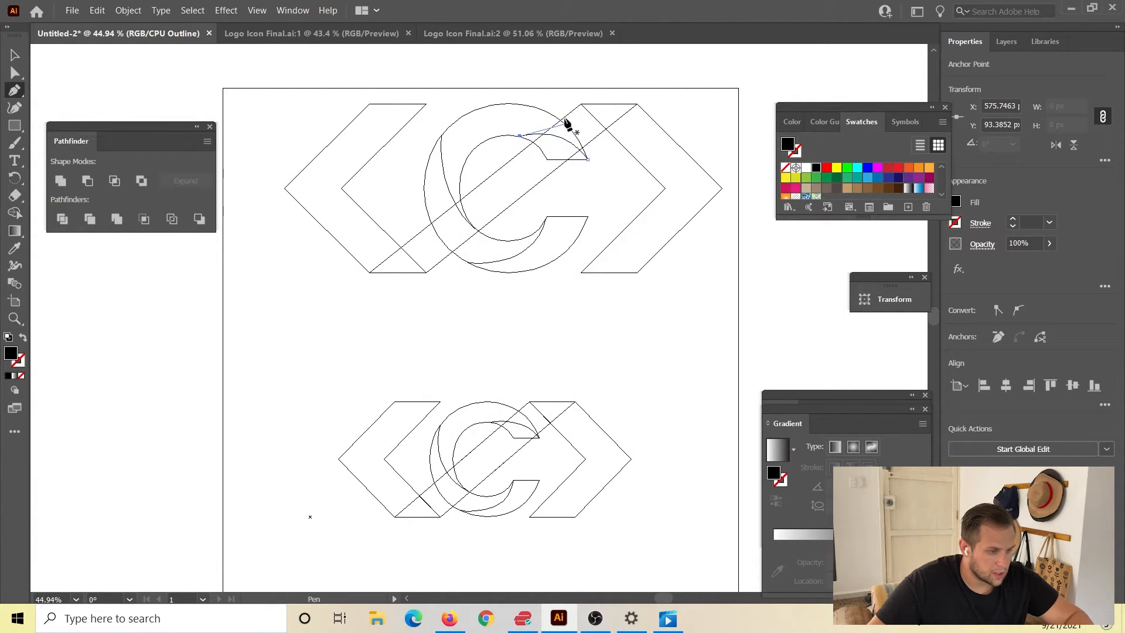
left_click(15, 55)
left_click(361, 342)
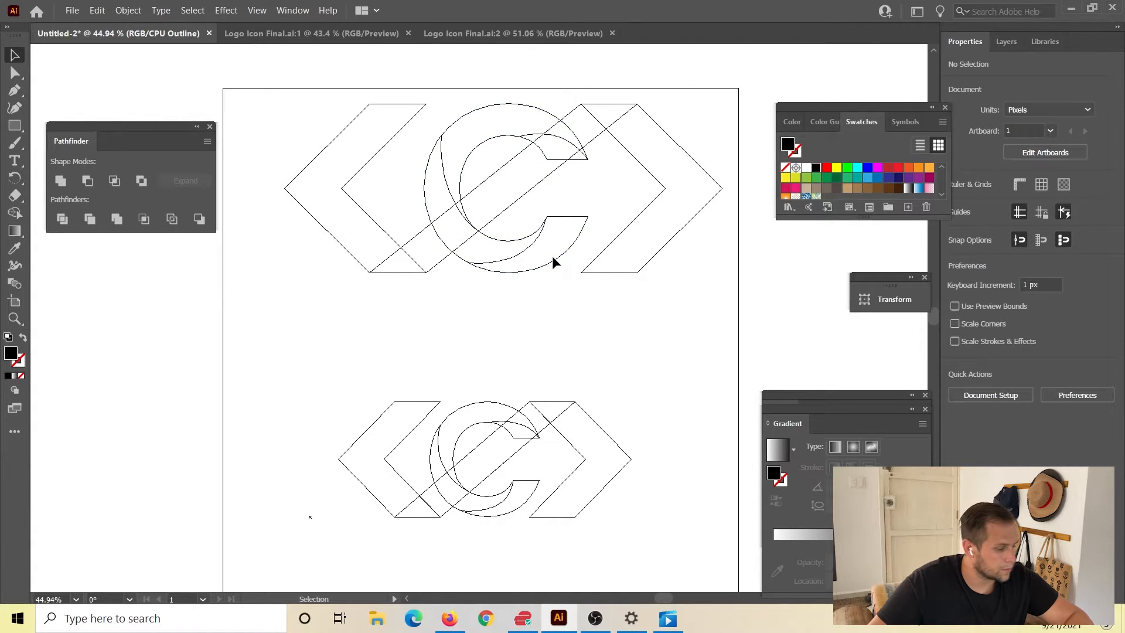
left_click(557, 263)
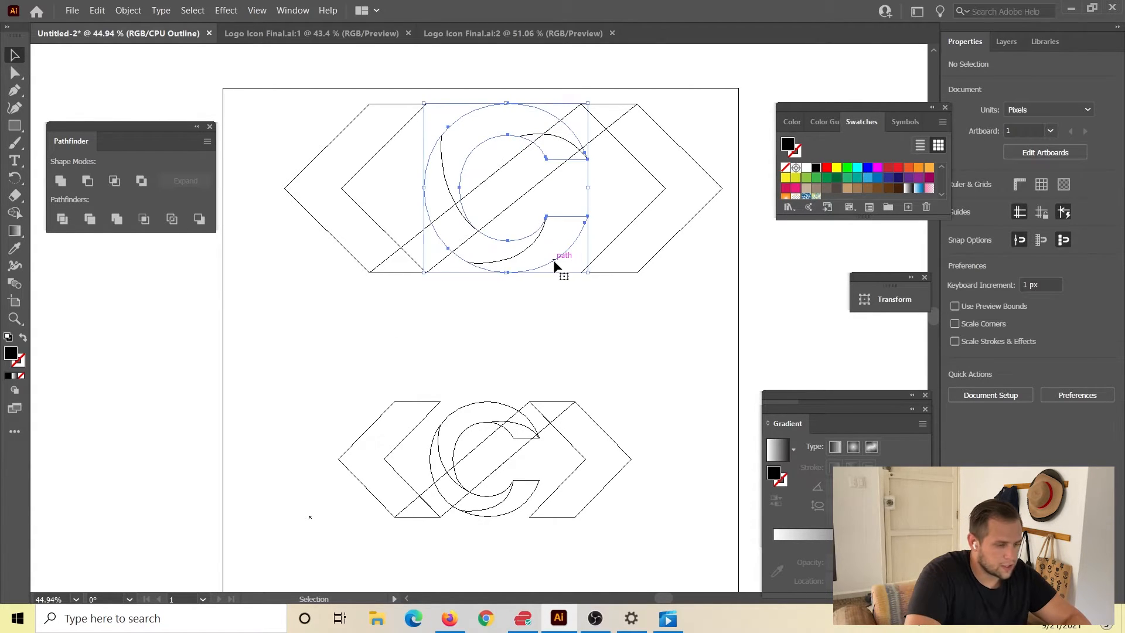
left_click(516, 258, "shift")
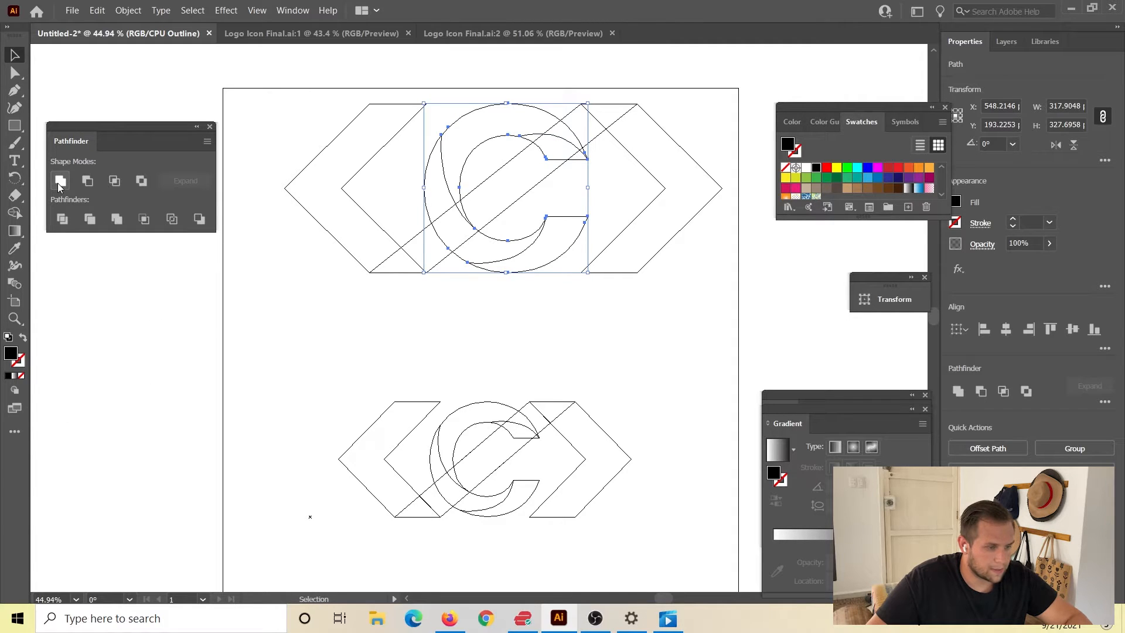
key("shift+k")
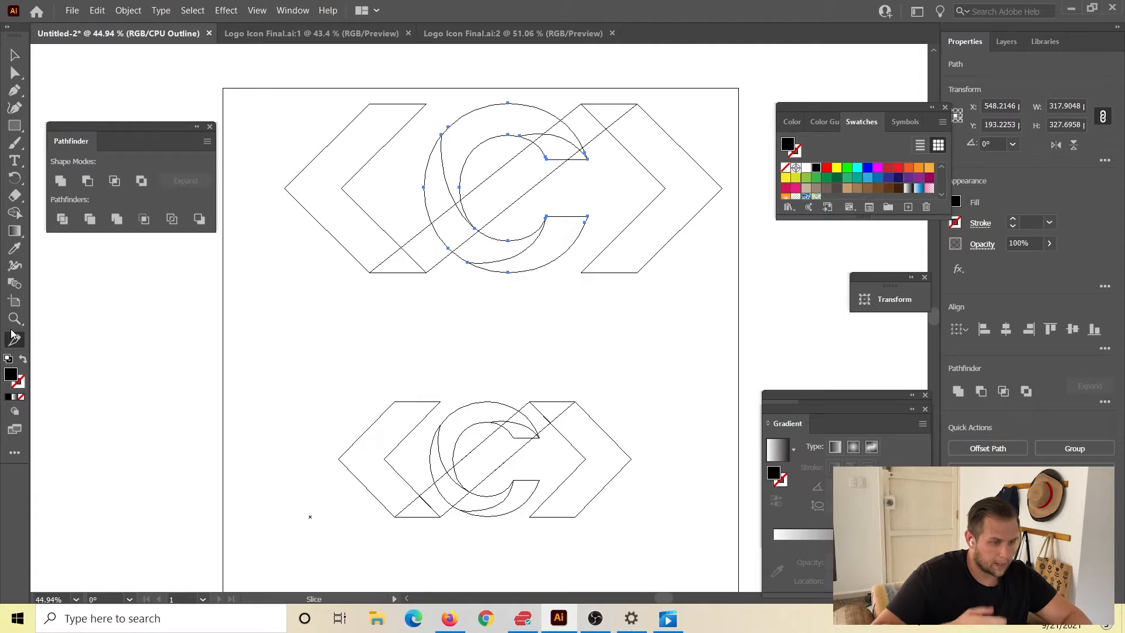
key("k")
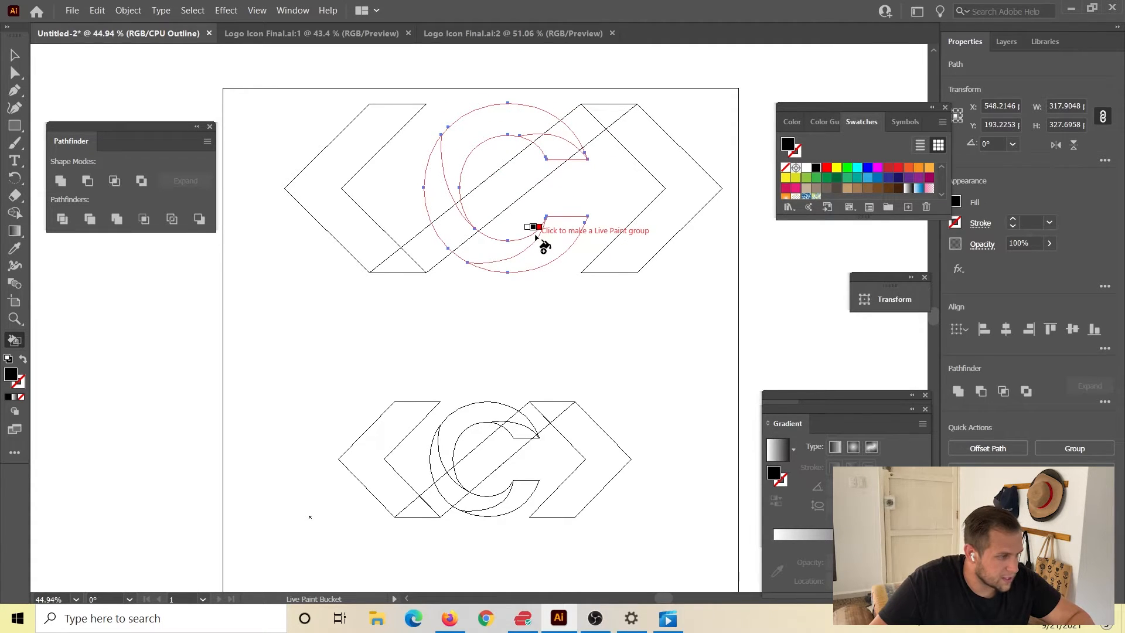
Return to preview mode and remove the fill from the three curved dividing paths on the black C.
key("ctrl+y")
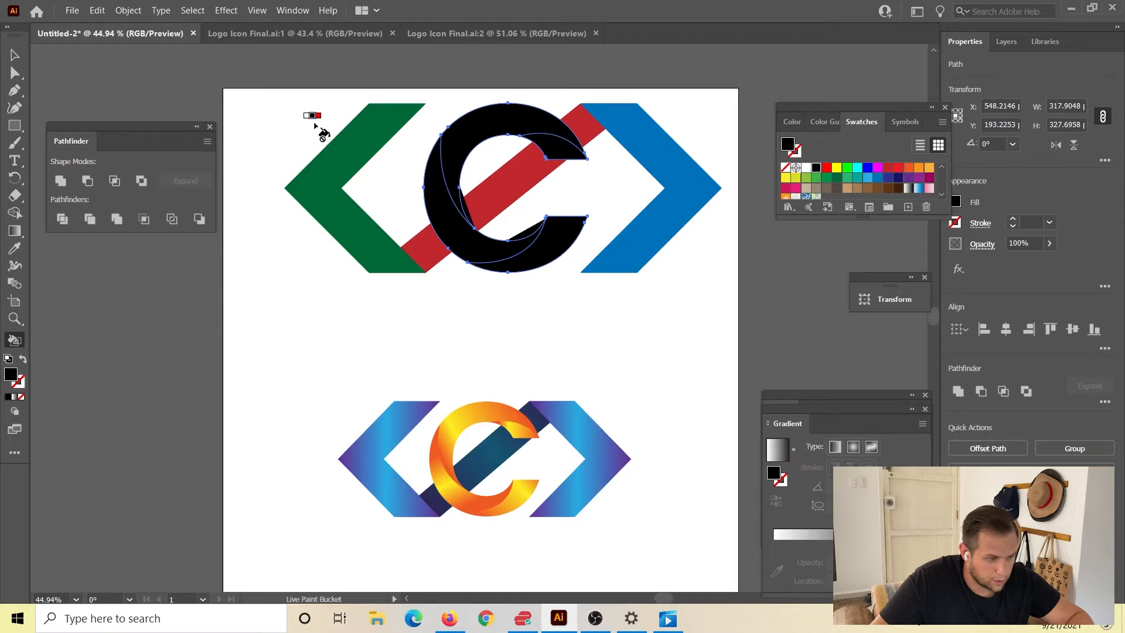
left_click(14, 56)
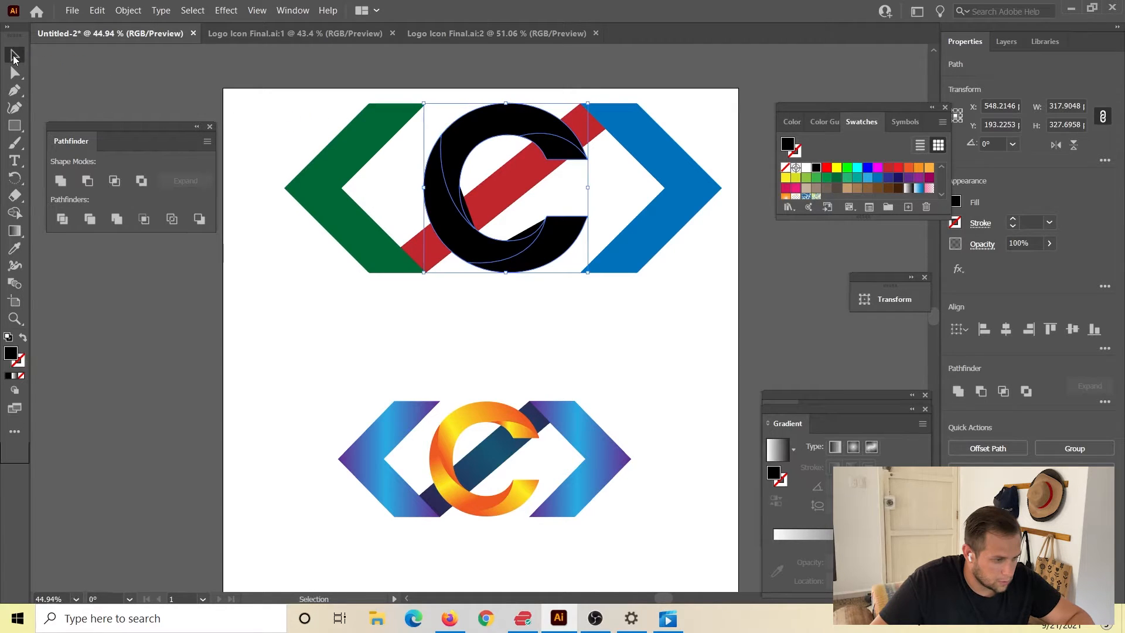
left_click(585, 338)
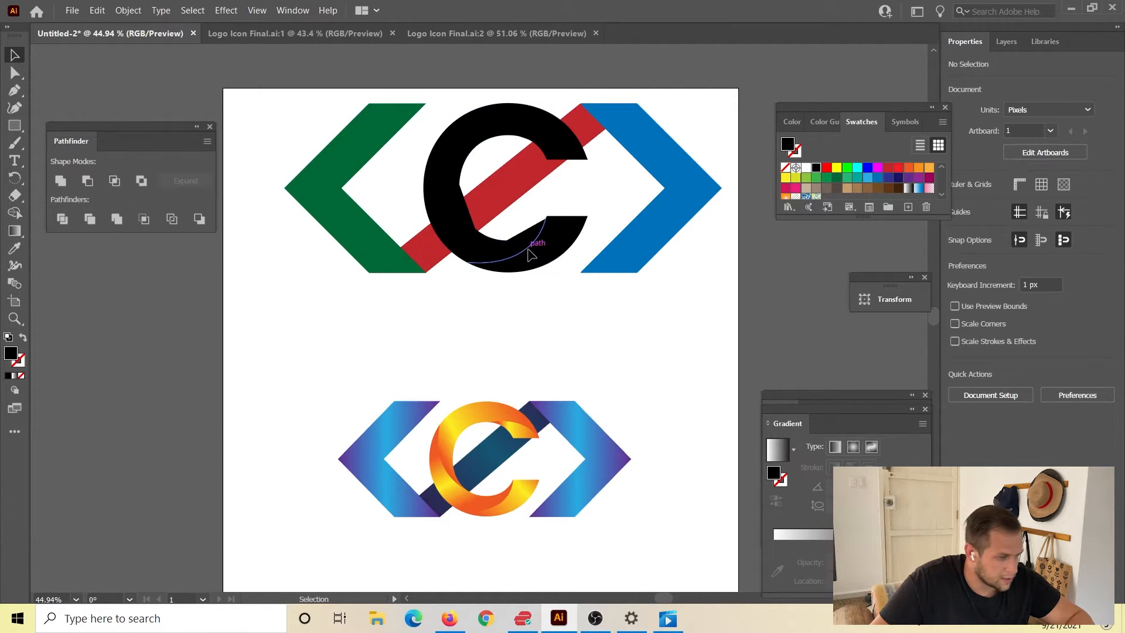
left_click(530, 255)
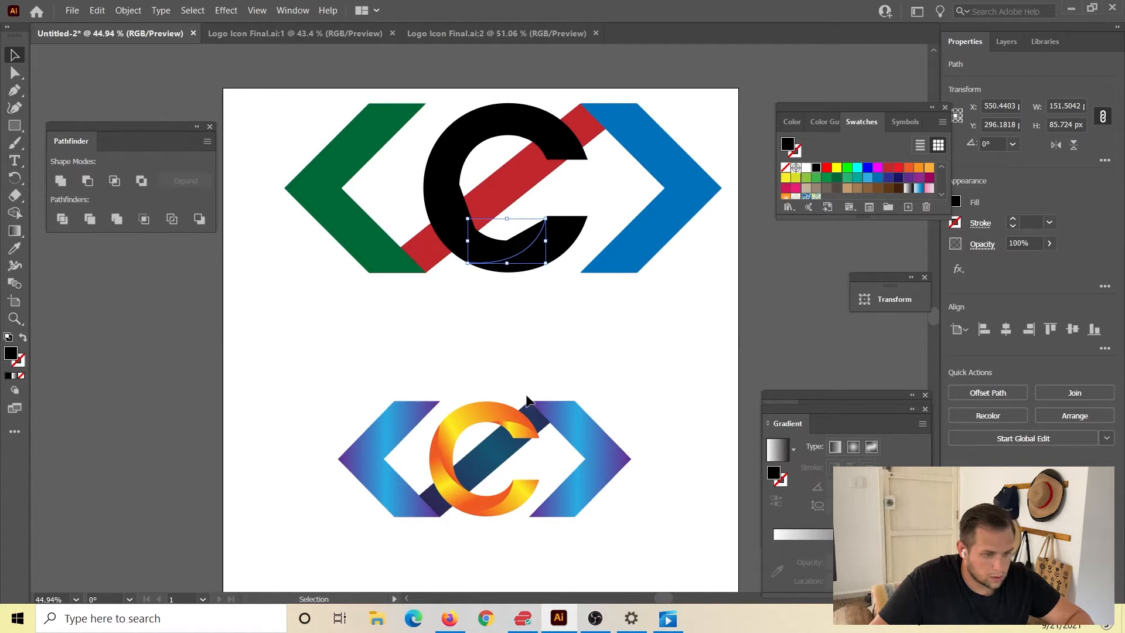
left_click(786, 168)
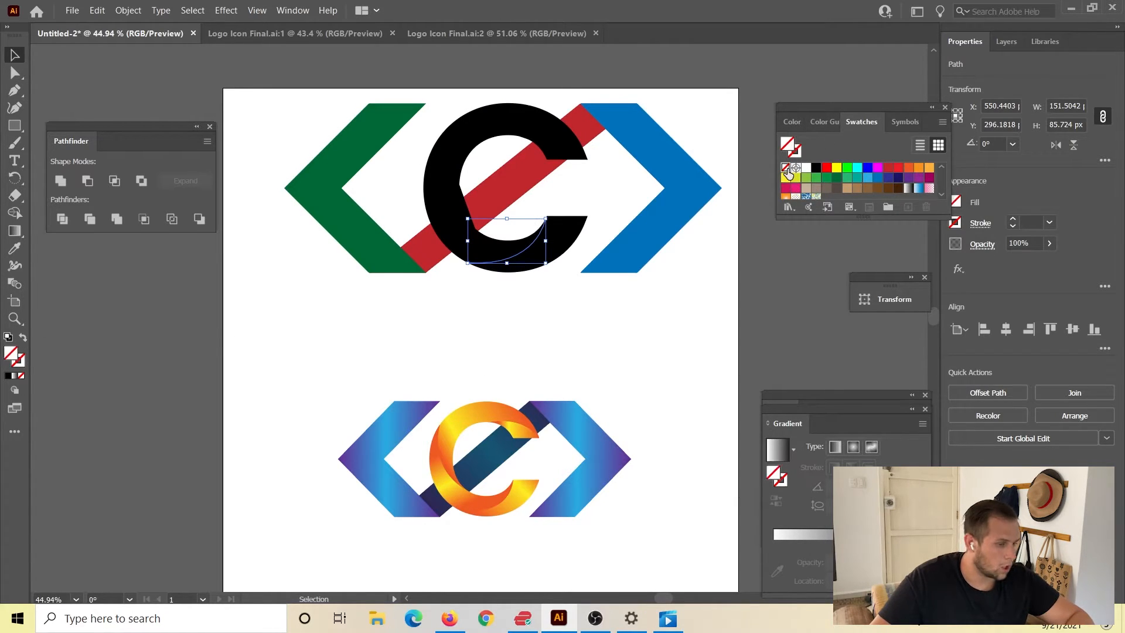
left_click(551, 376)
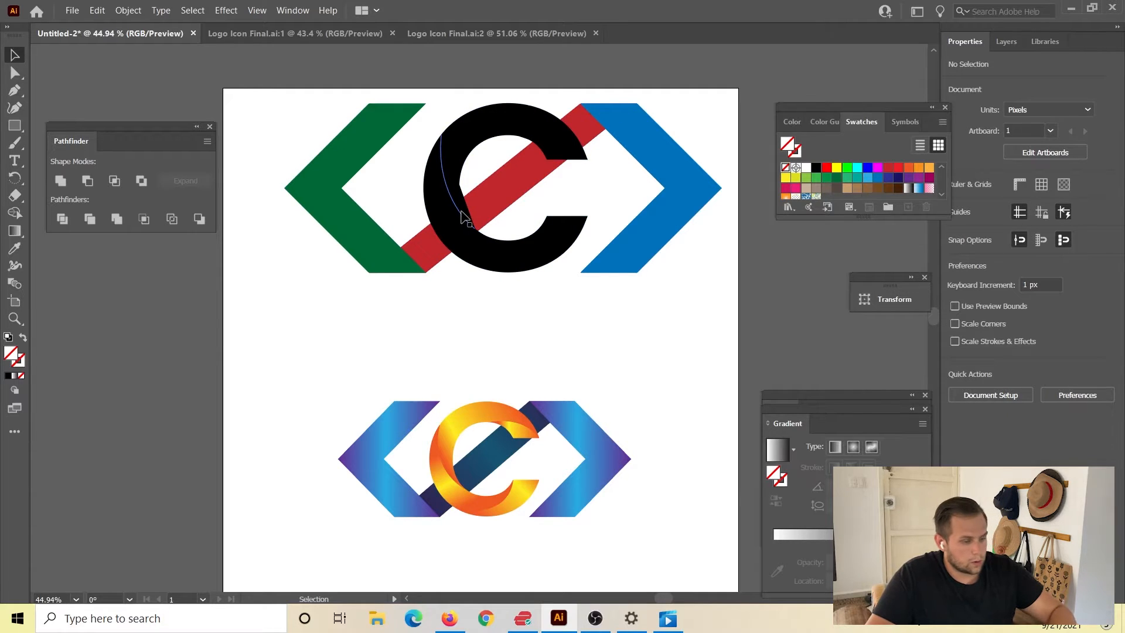
left_click(463, 217)
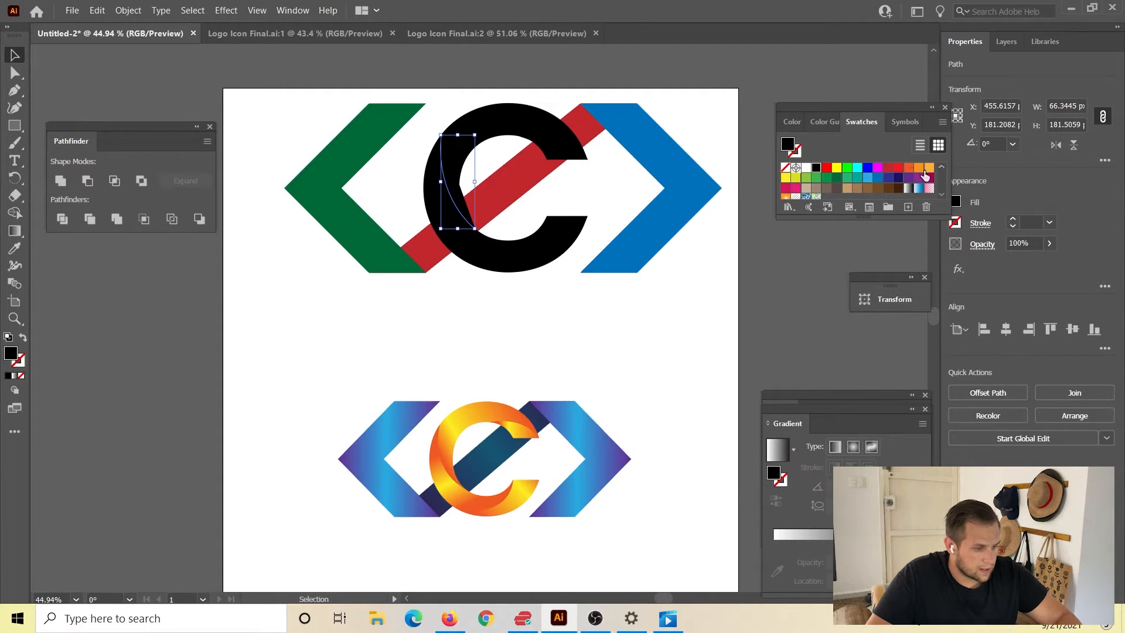
left_click(786, 168)
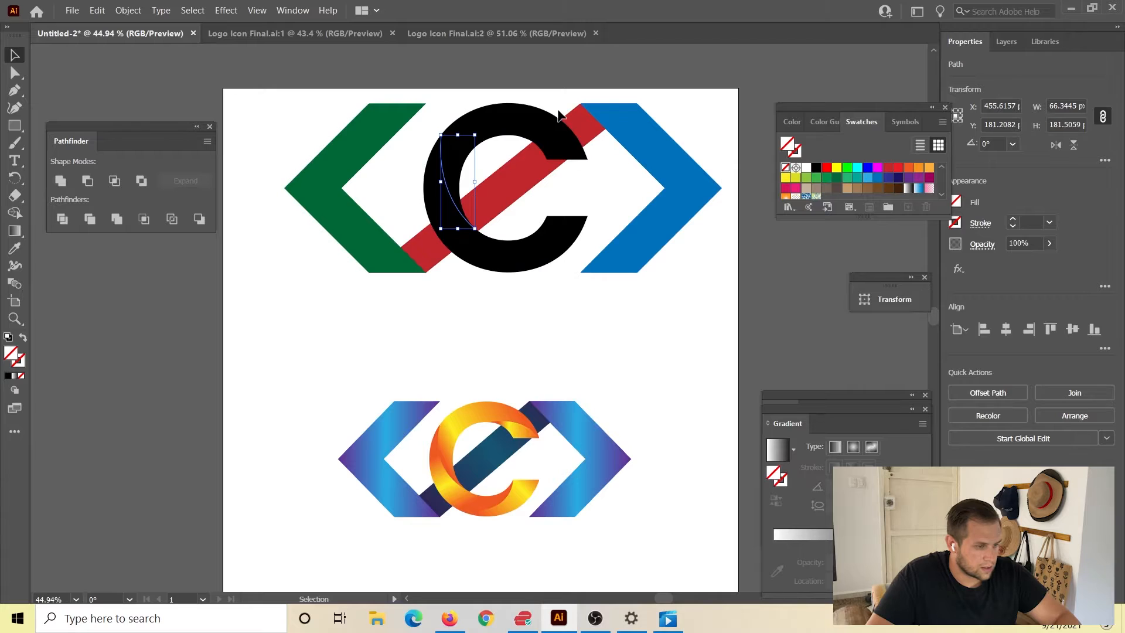
left_click(536, 140)
left_click(786, 168)
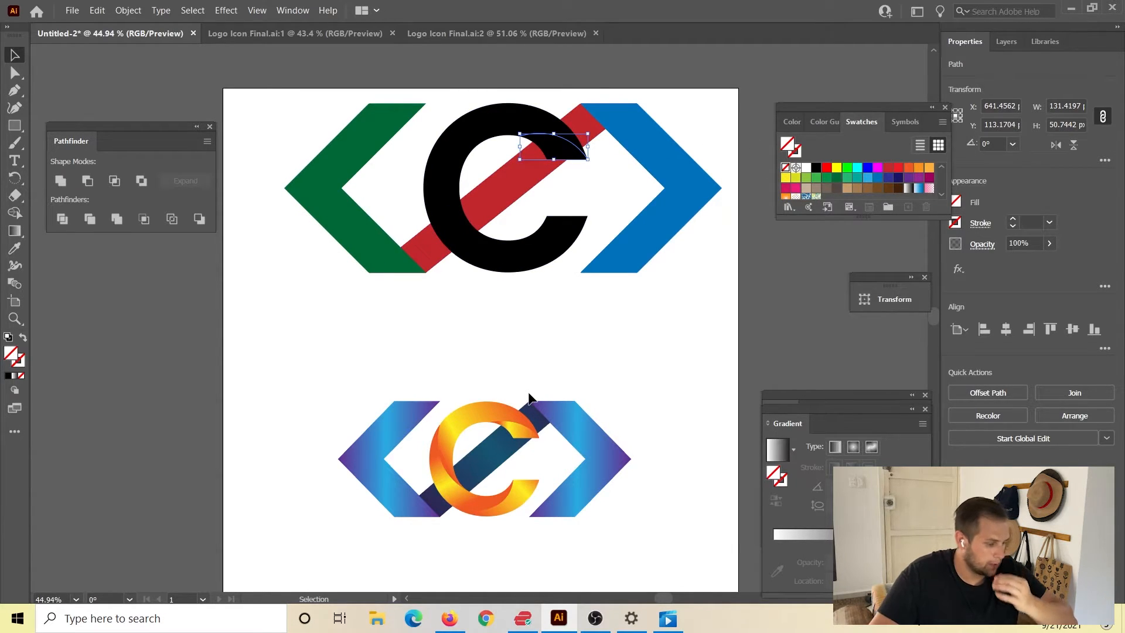
left_click(133, 299)
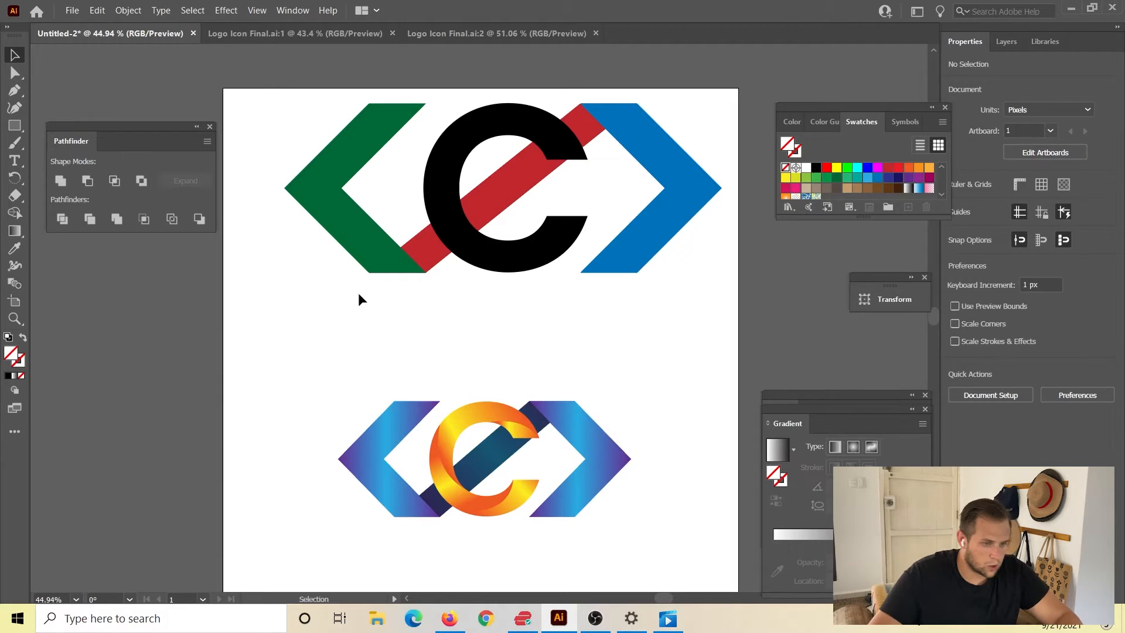
Make a Live Paint group from the C and its three dividing paths, painting the lower terminal section light blue.
left_click(514, 265)
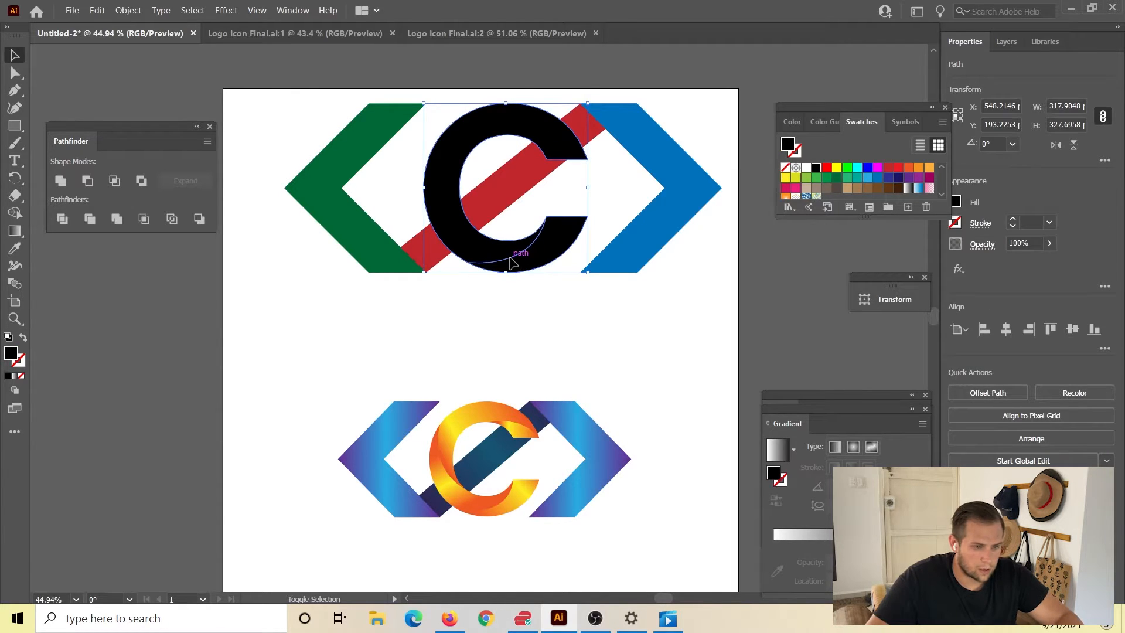
left_click(514, 265, "shift")
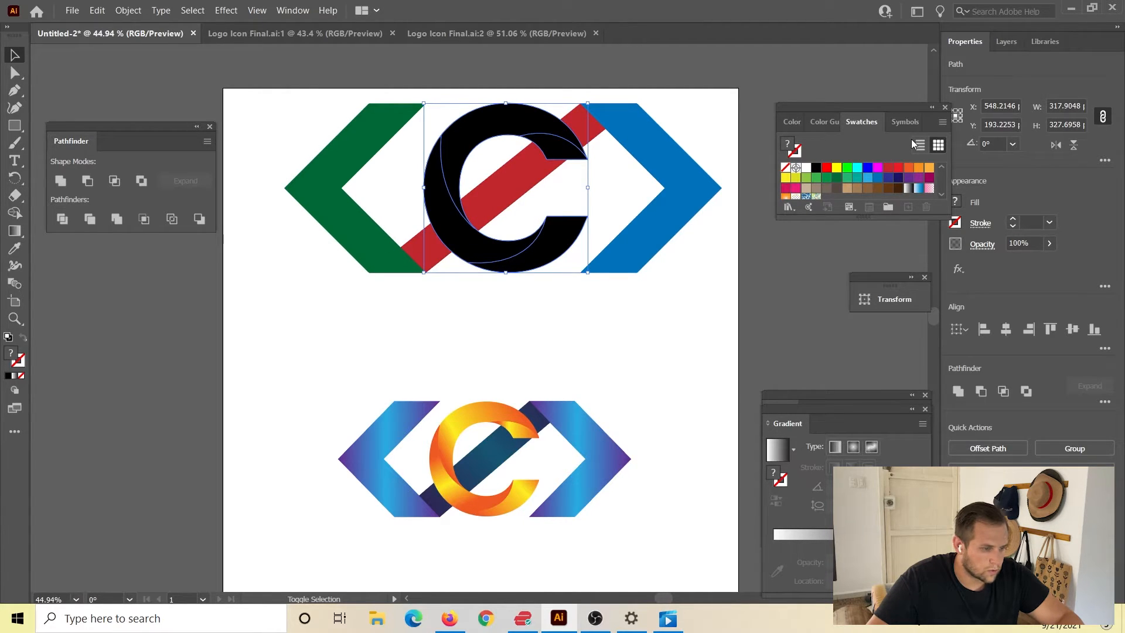
key("k")
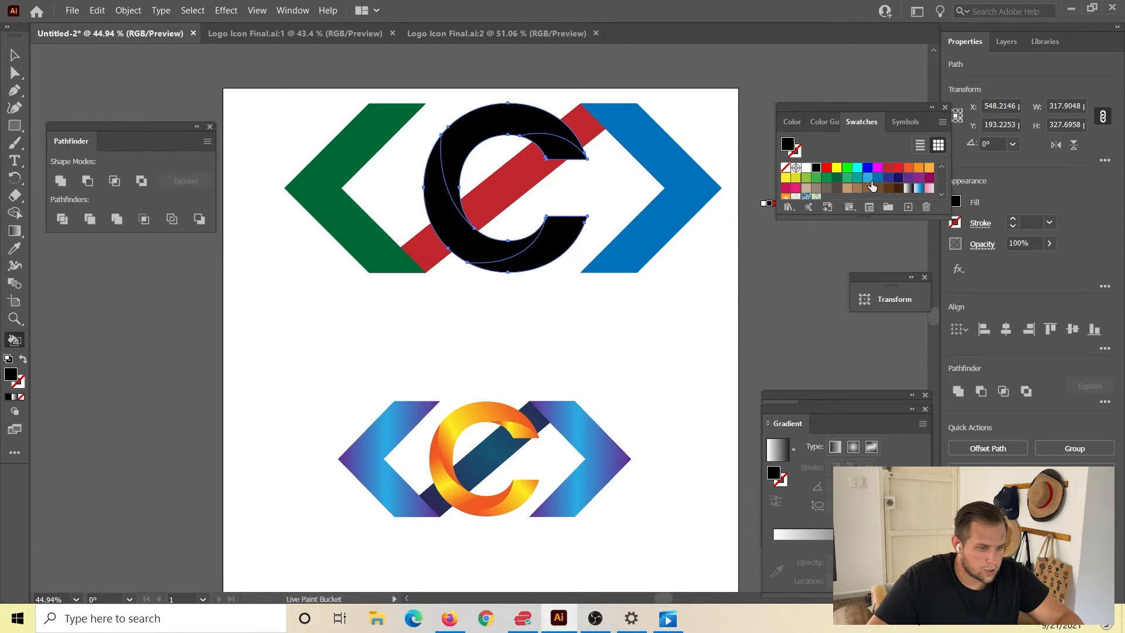
left_click(868, 177)
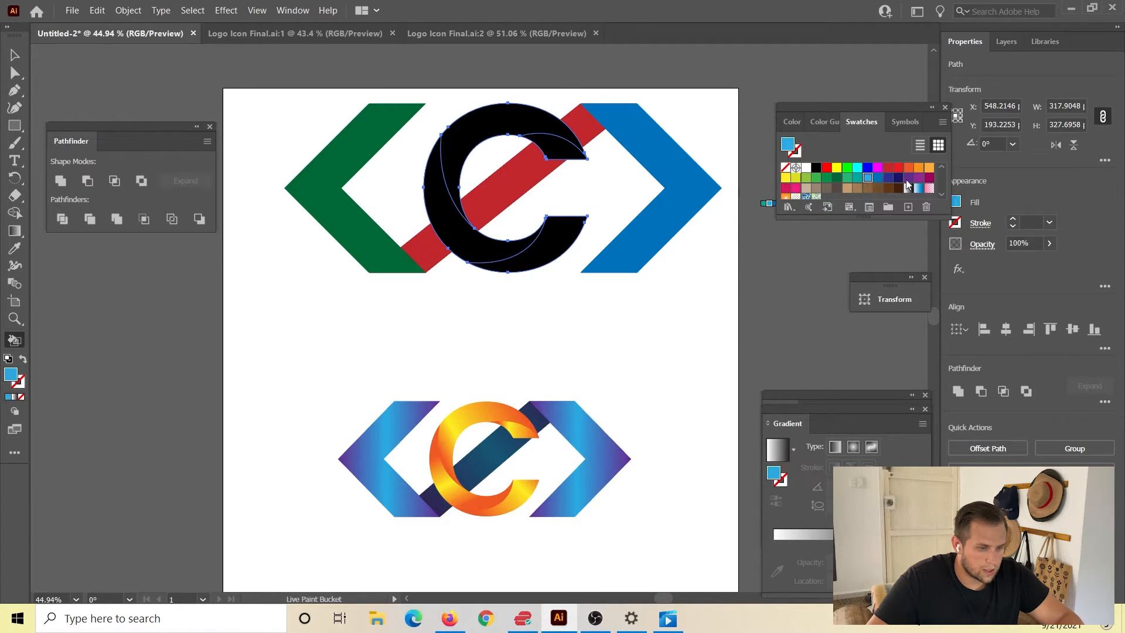
left_click(546, 254)
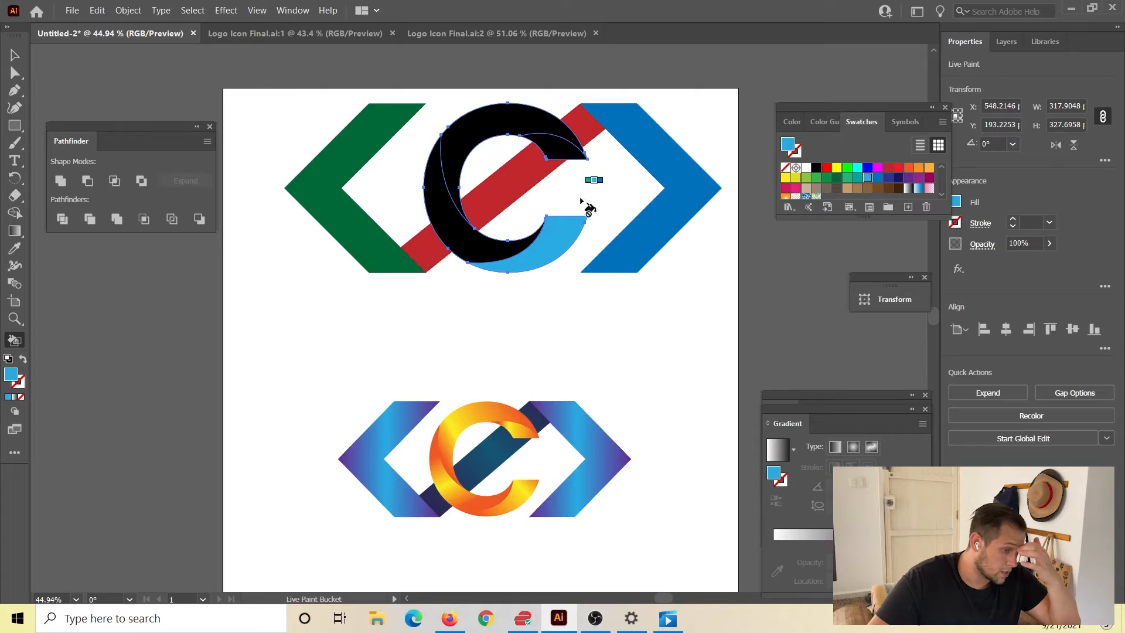
Live-paint the C's lower-left section orange, its large upper section green and its inner upper terminal section pink.
left_click(909, 168)
left_click(467, 239)
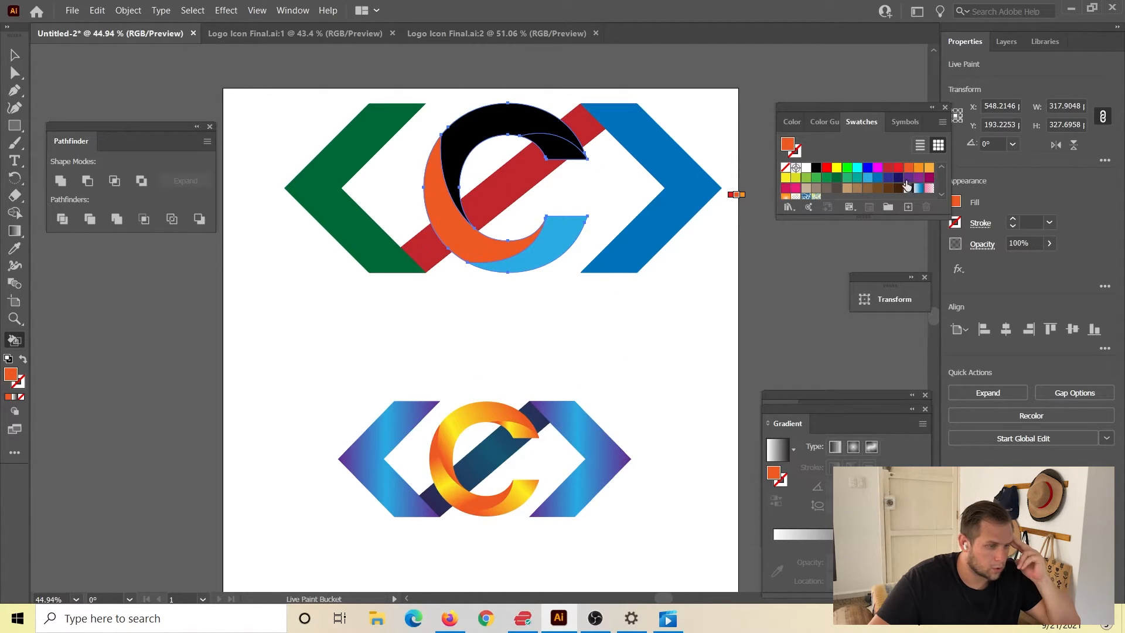
left_click(827, 179)
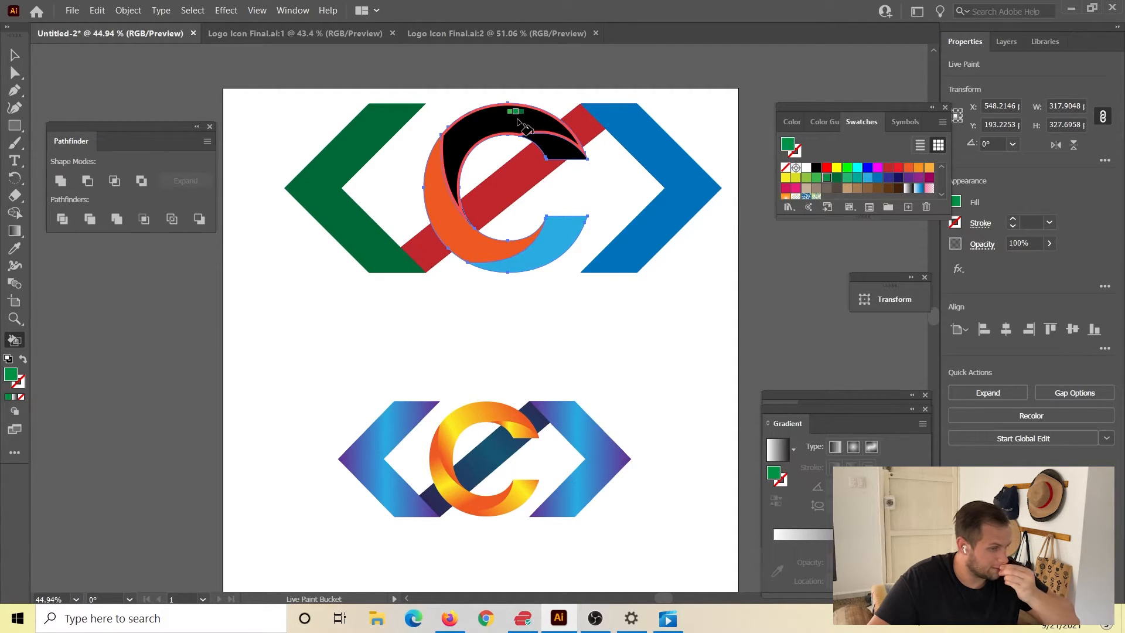
left_click(518, 123)
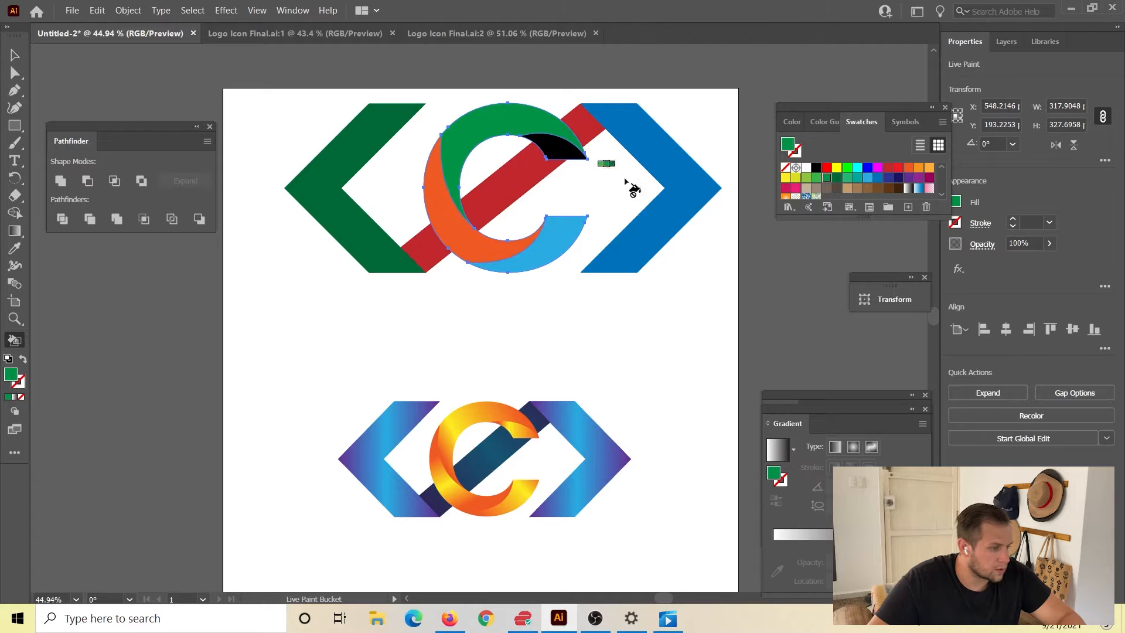
left_click(795, 190)
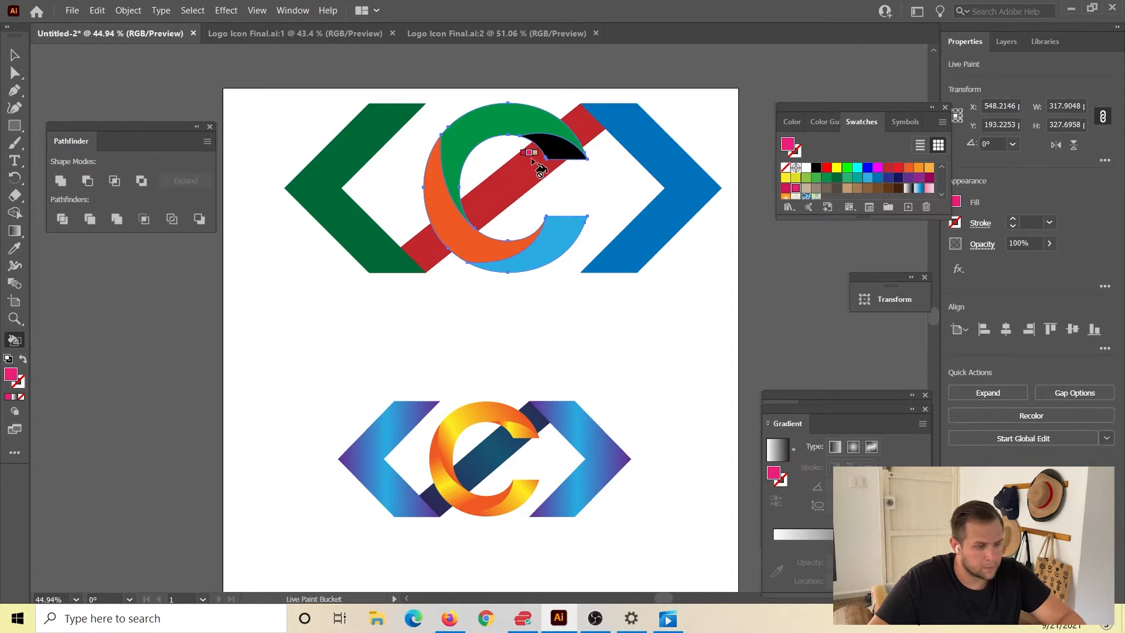
left_click(560, 148)
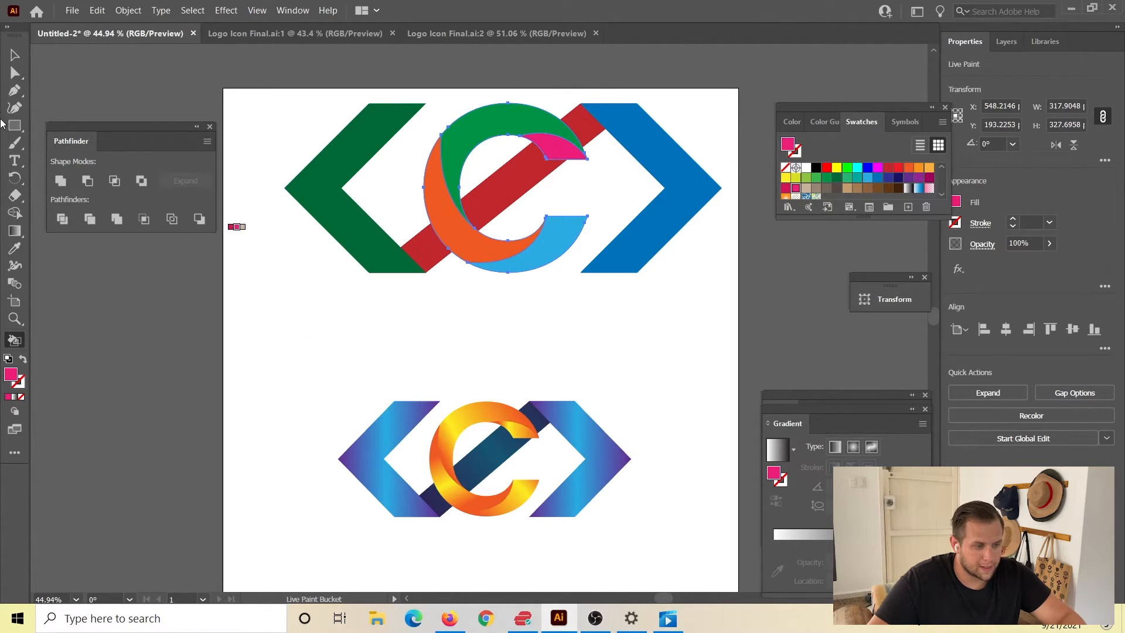
Expand the C's Live Paint group with Object, Fill and Stroke enabled, and deselect it.
left_click(13, 55)
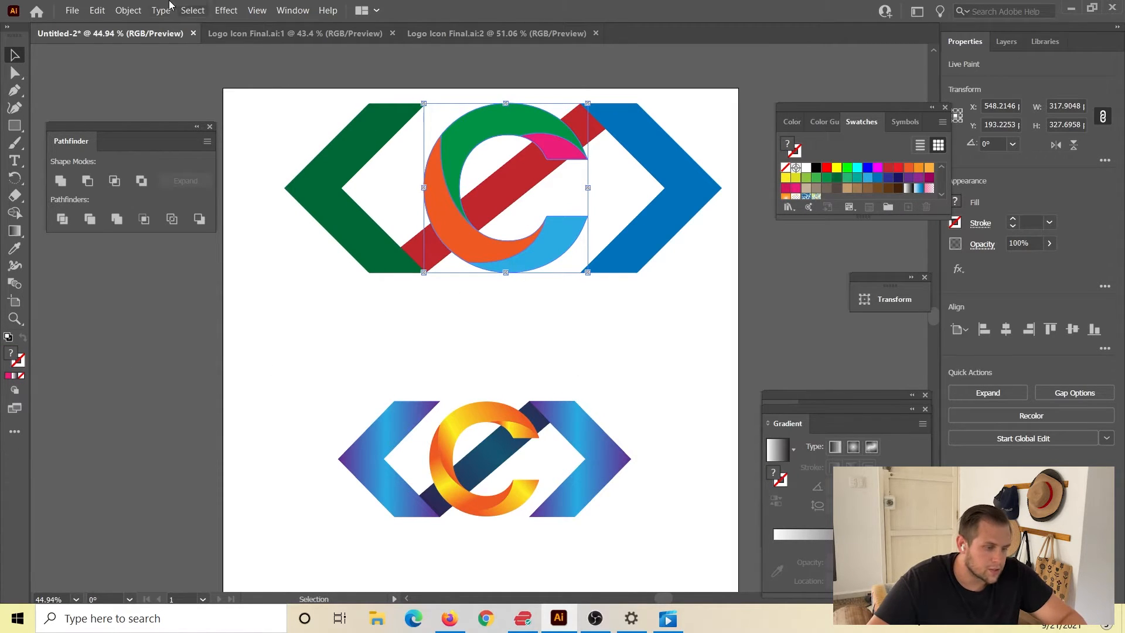
left_click(128, 10)
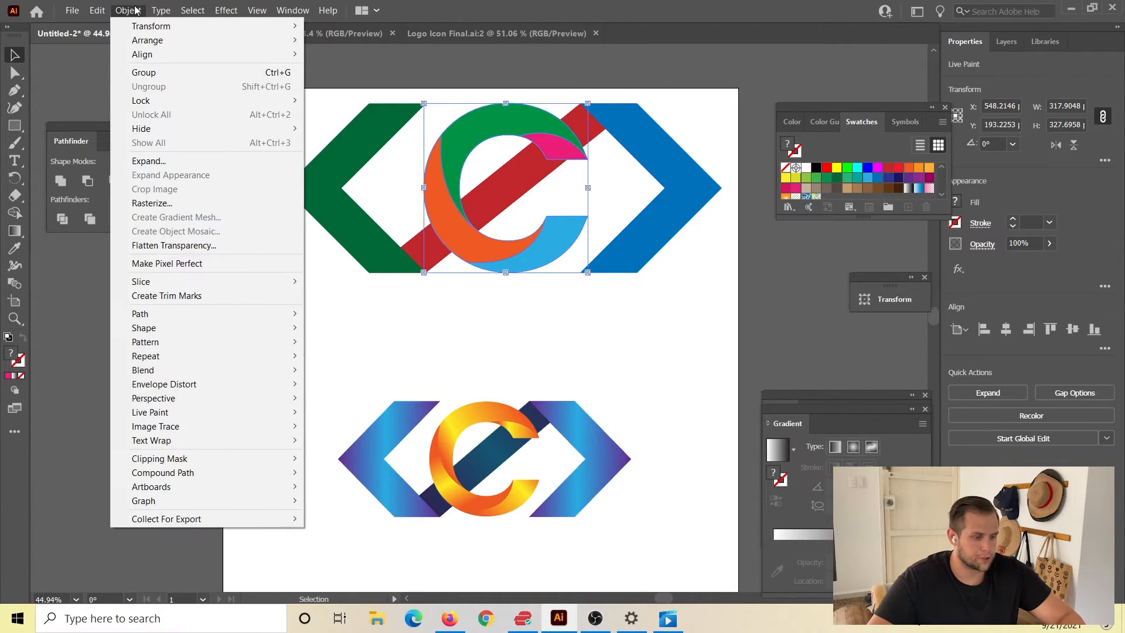
left_click(225, 166)
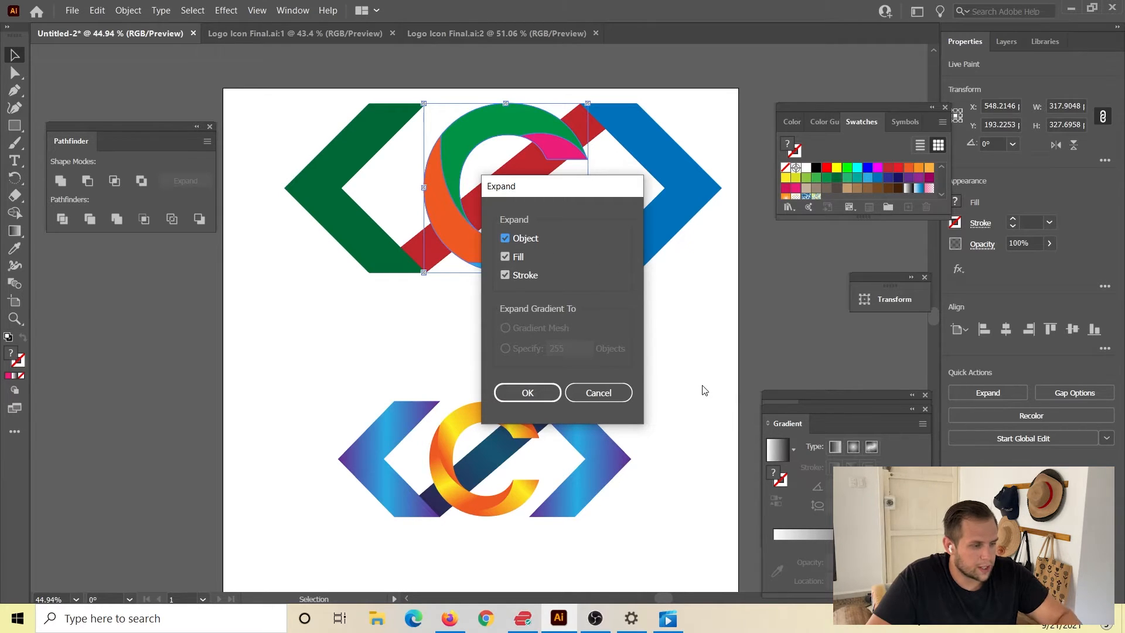
left_click(526, 393)
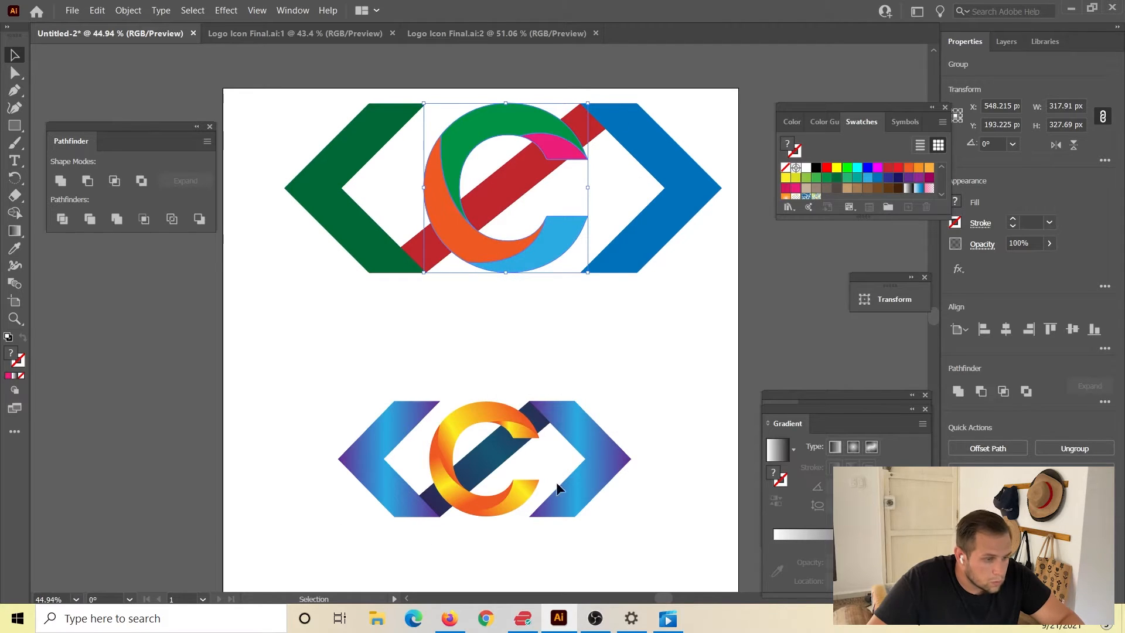
left_click(574, 332)
Try moving the light blue section out of the expanded C with Direct Selection, and undo the move.
left_click(557, 256)
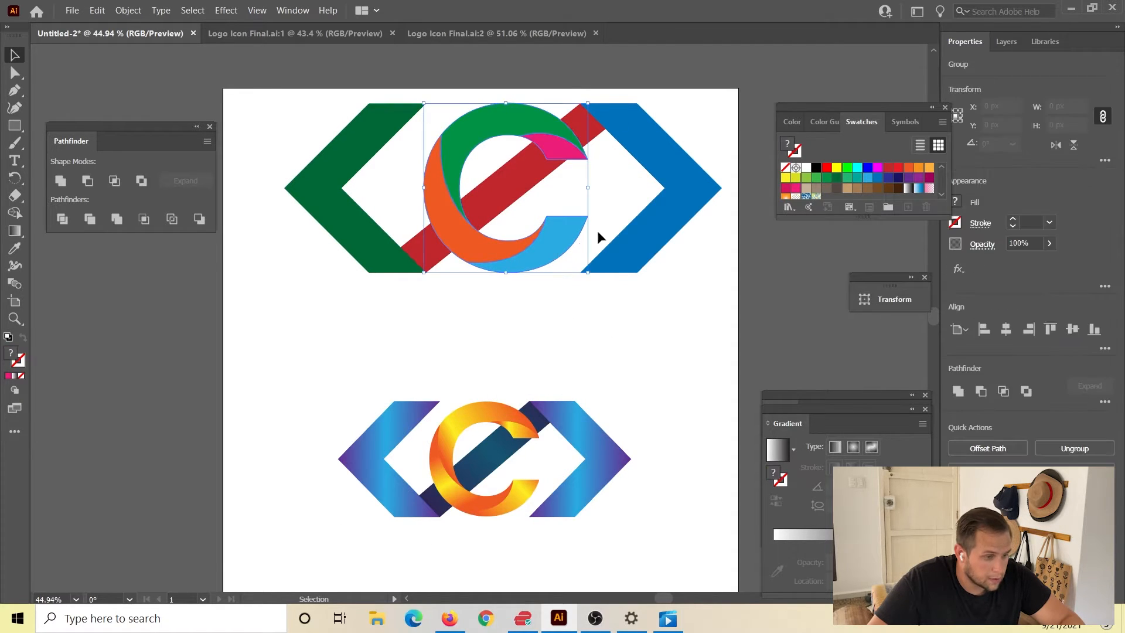
key("a")
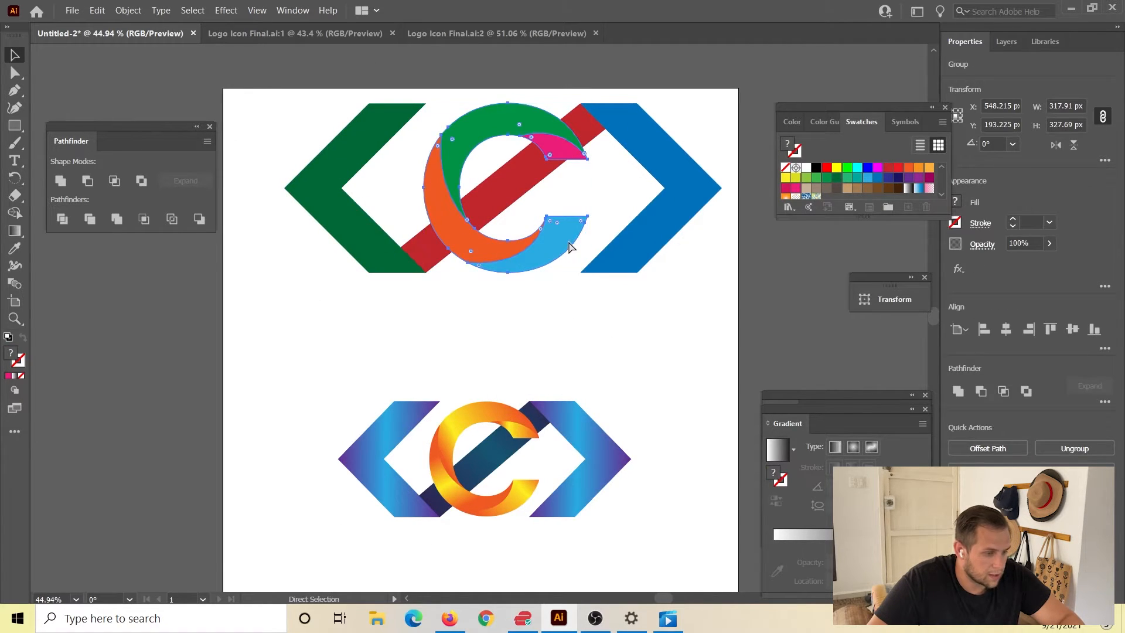
key("v")
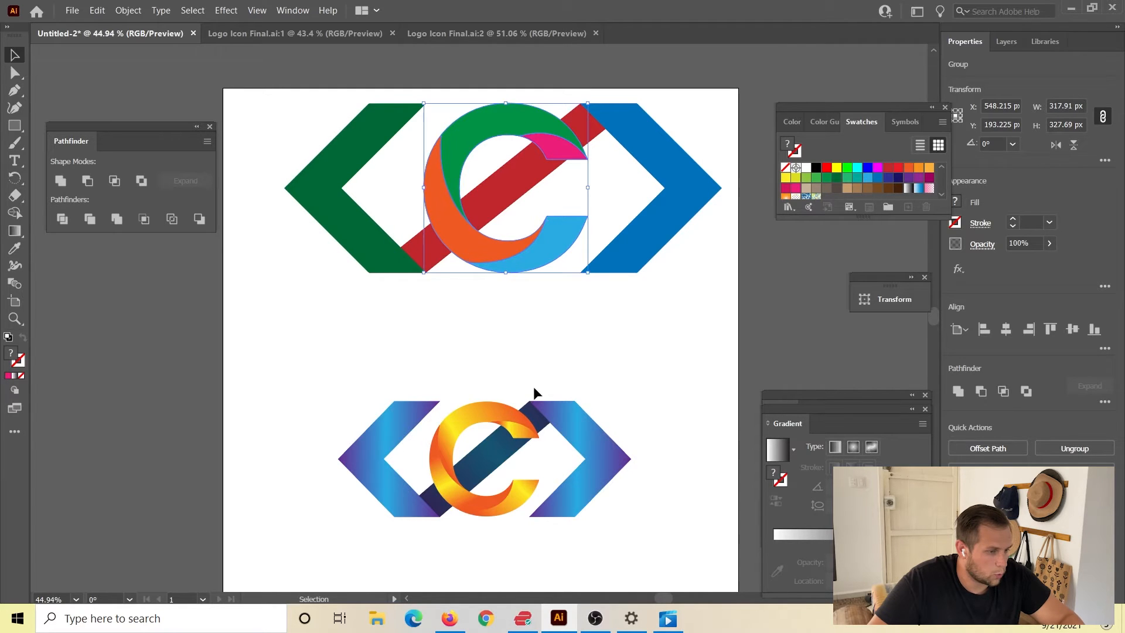
left_click(552, 345)
mouse_move(542, 249)
left_mouse_down()
mouse_move(567, 317)
mouse_move(545, 257)
left_mouse_up()
left_click(582, 341)
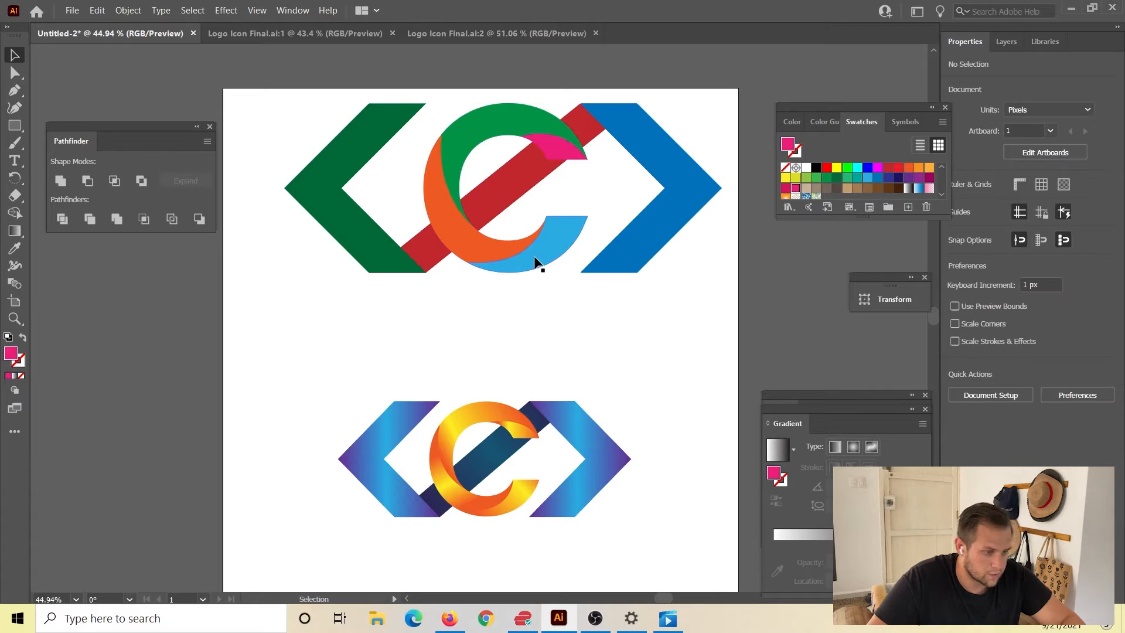
key("a")
left_click(534, 259)
left_click_drag(535, 259, 574, 338)
key("ctrl+z")
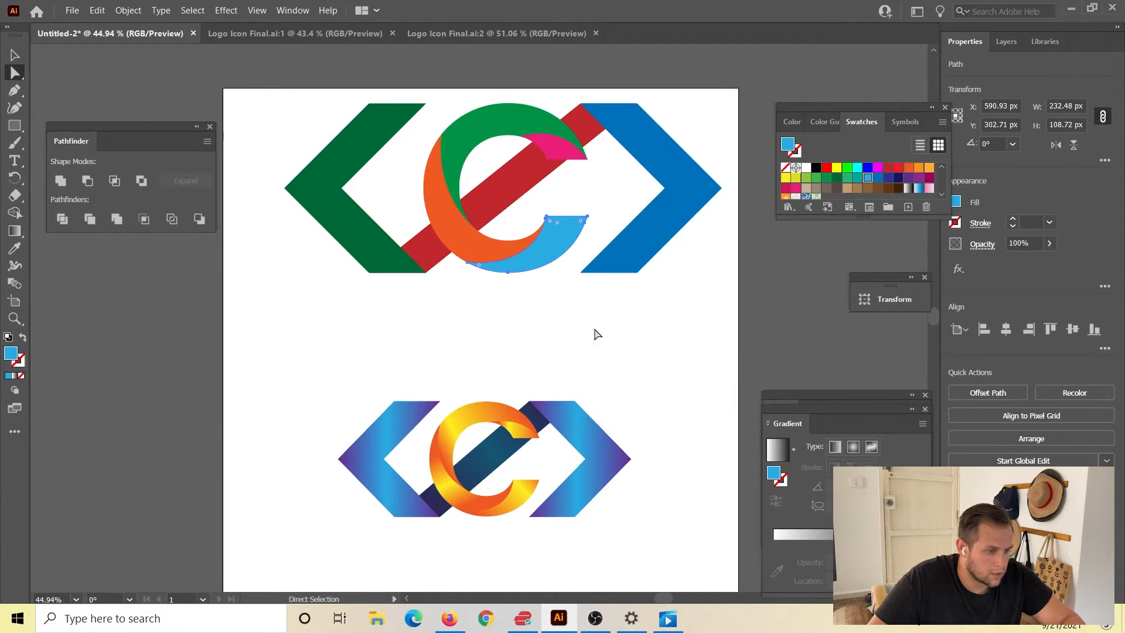
Ungroup the expanded C into separate coloured sections and deselect them.
left_click(14, 55)
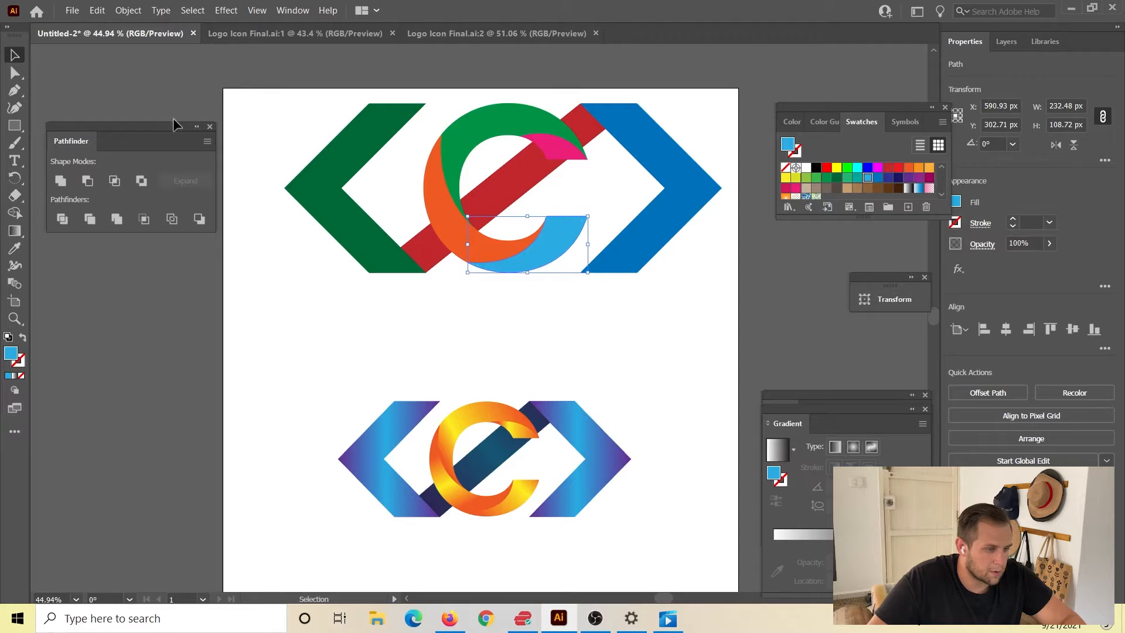
left_click(554, 317)
left_click(526, 244)
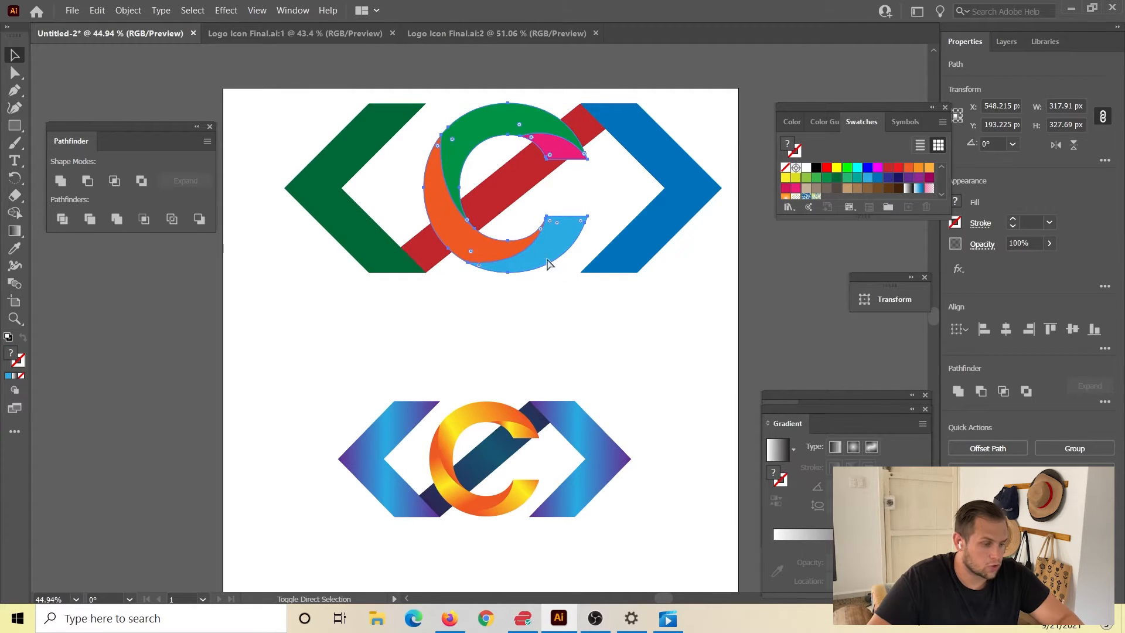
left_click(607, 345)
Move the light blue, orange, green and pink sections of the C apart to test their separation, and undo all four moves.
left_click_drag(556, 253, 578, 283)
left_click_drag(431, 241, 384, 309)
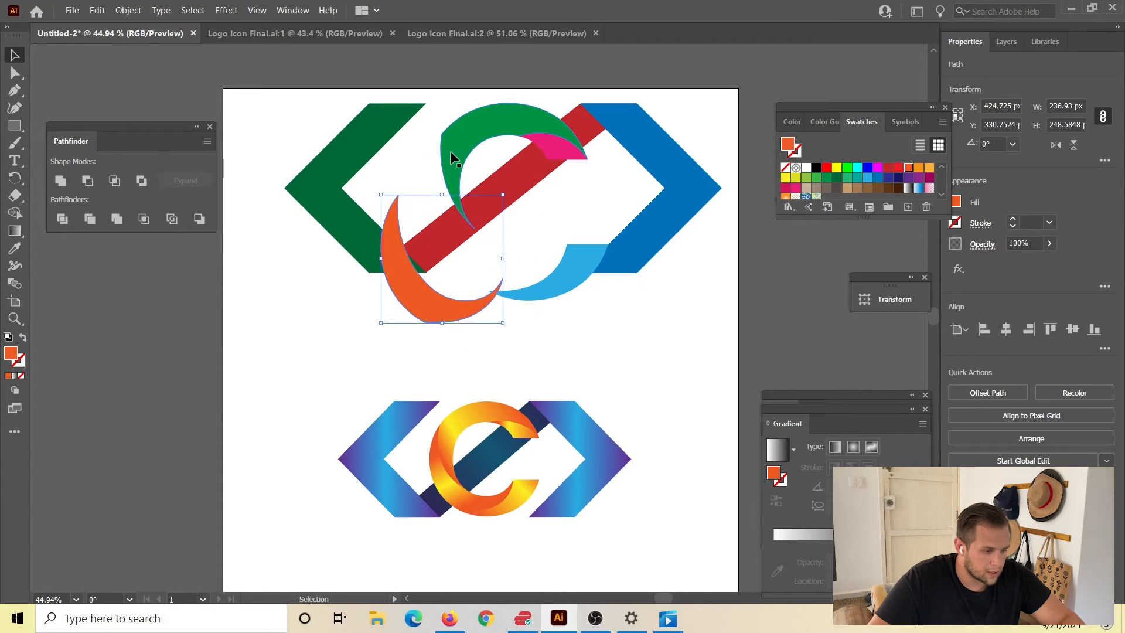
left_click_drag(450, 150, 408, 123)
left_click_drag(564, 150, 620, 190)
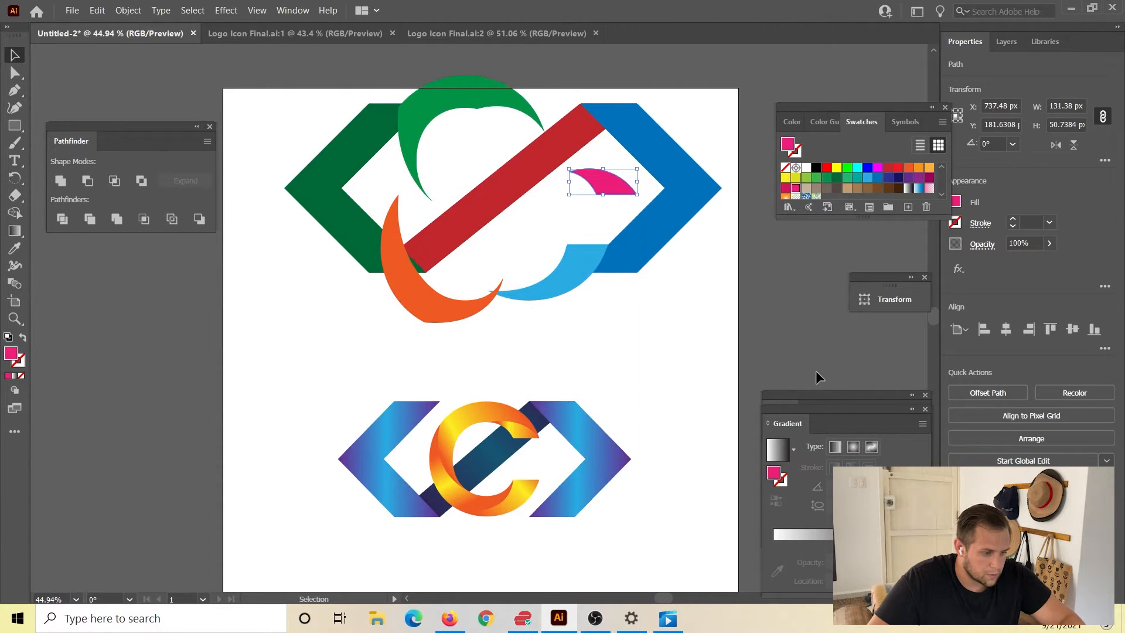
key("ctrl+z")
key("ctrl+z")
key("ctrl+z")
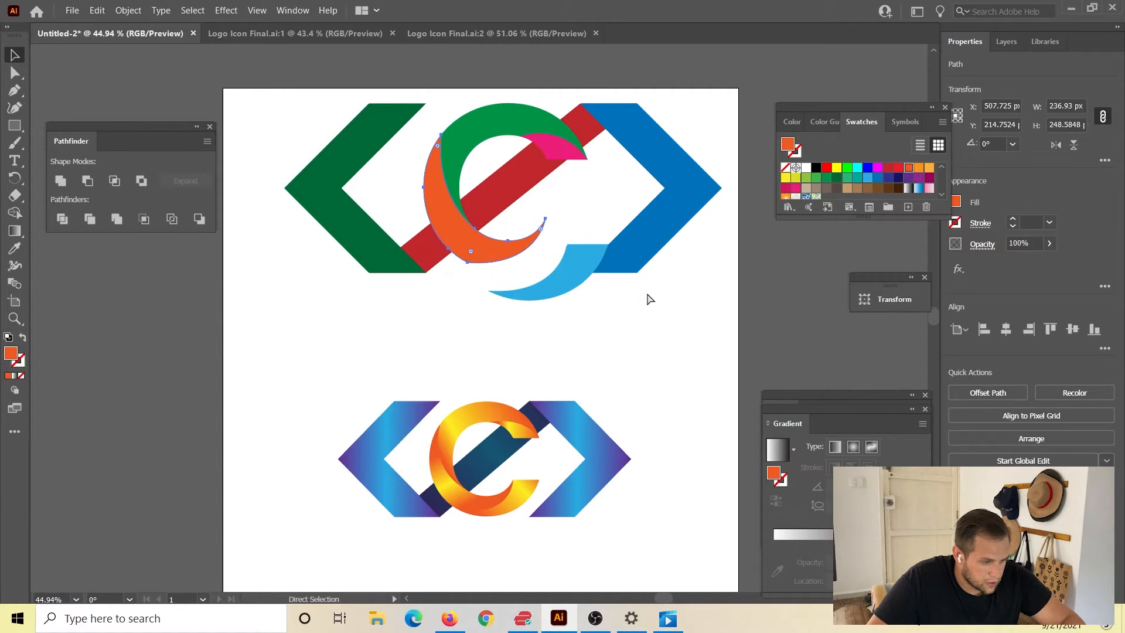
key("ctrl+z")
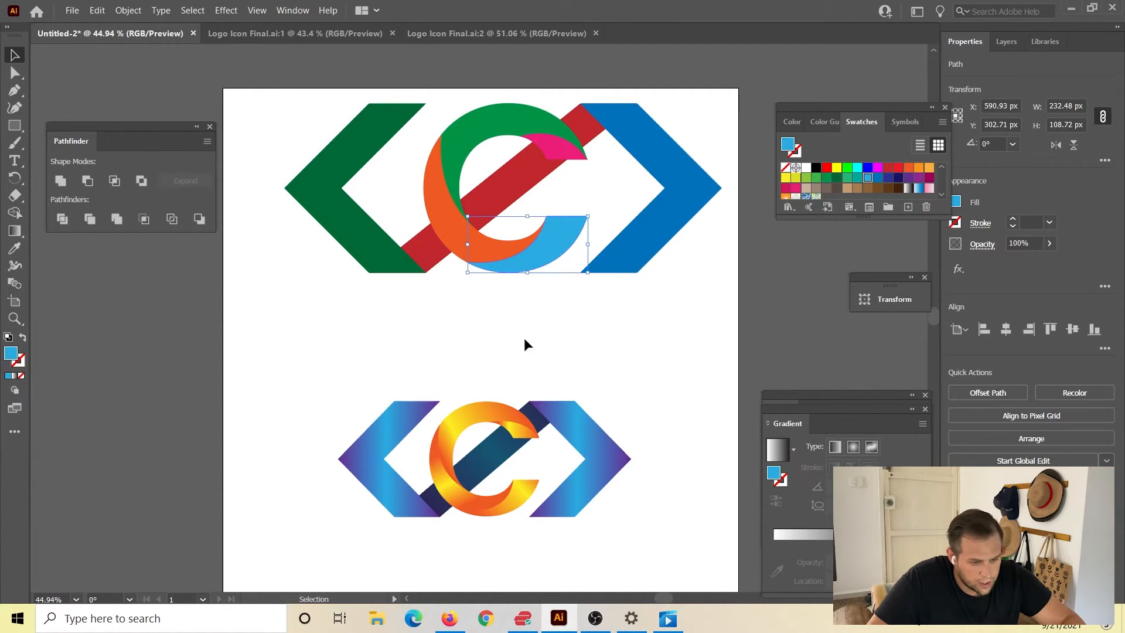
Ungroup the gradient reference C and select its lower section to load that section's linear gradient.
left_click(621, 379)
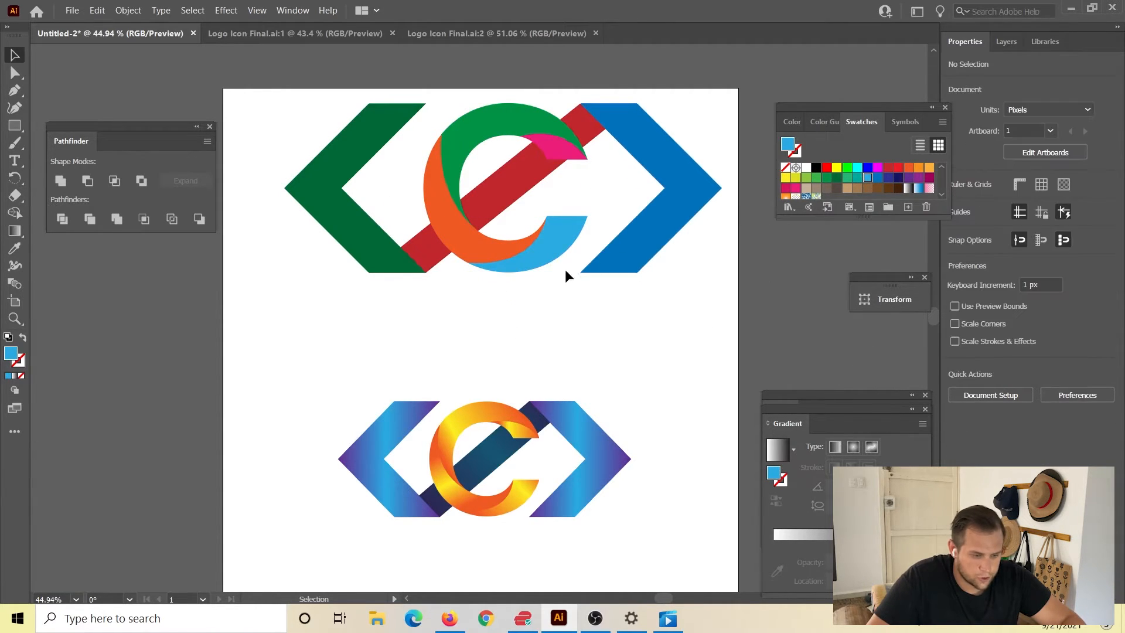
left_click(520, 498)
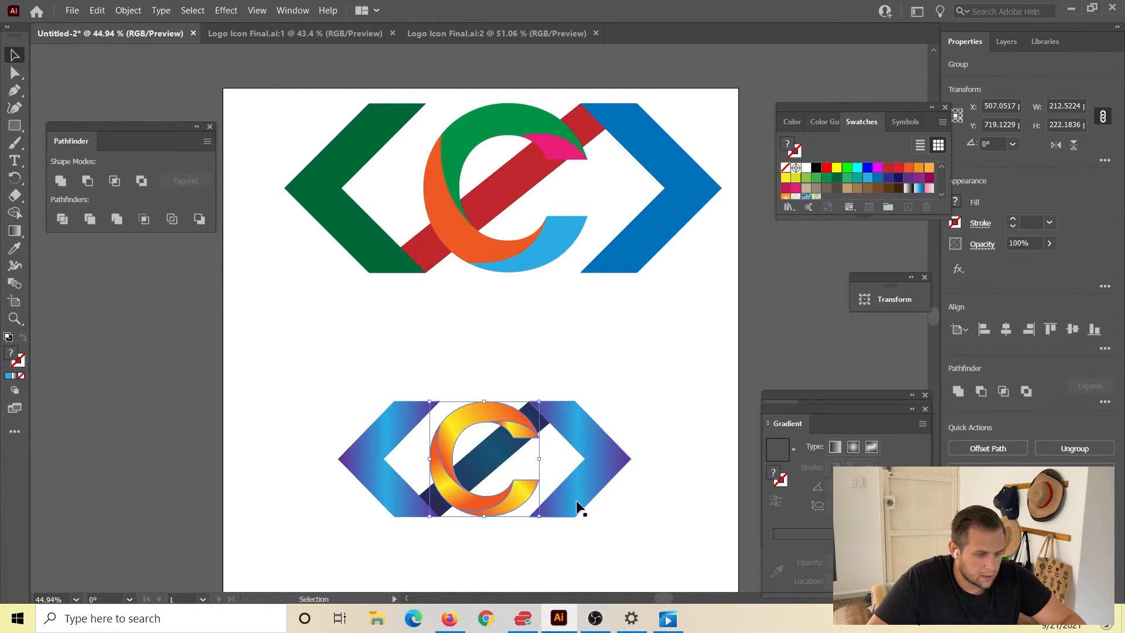
left_click(681, 387)
left_click(523, 503)
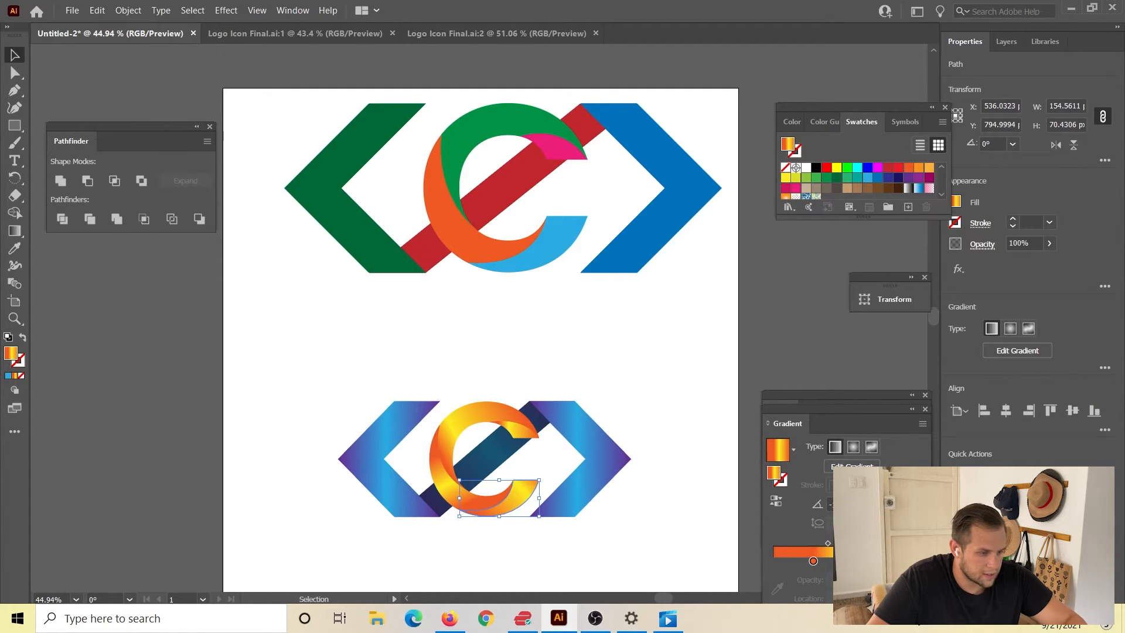
Sample the reference gradient onto the light blue section with the Eyedropper, and restore the section's solid light blue fill.
left_click(536, 238)
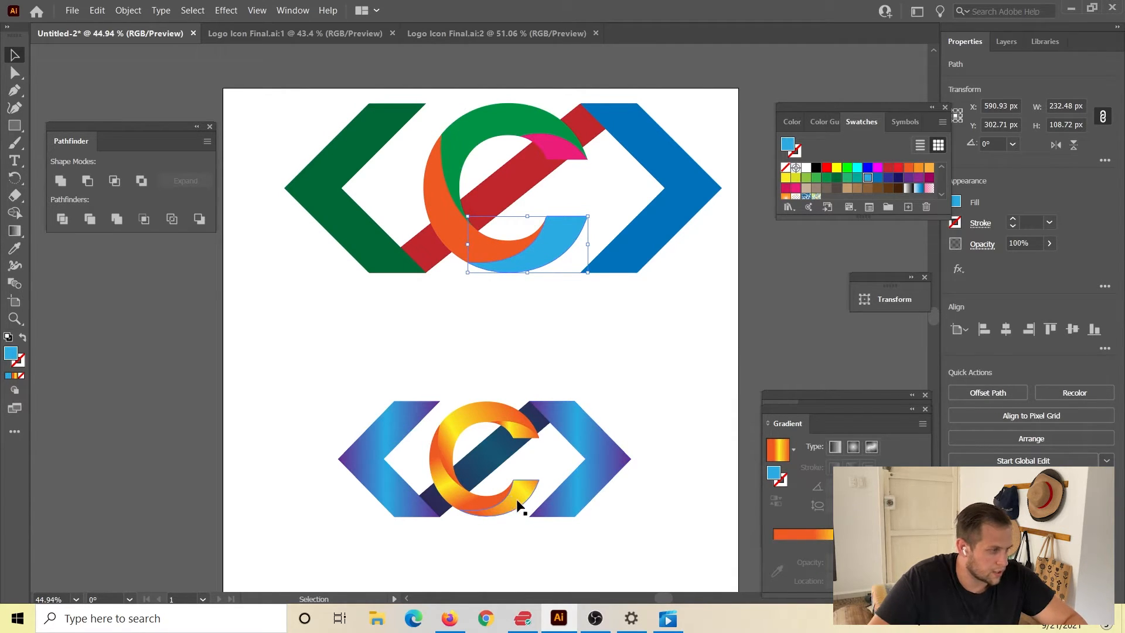
key("i")
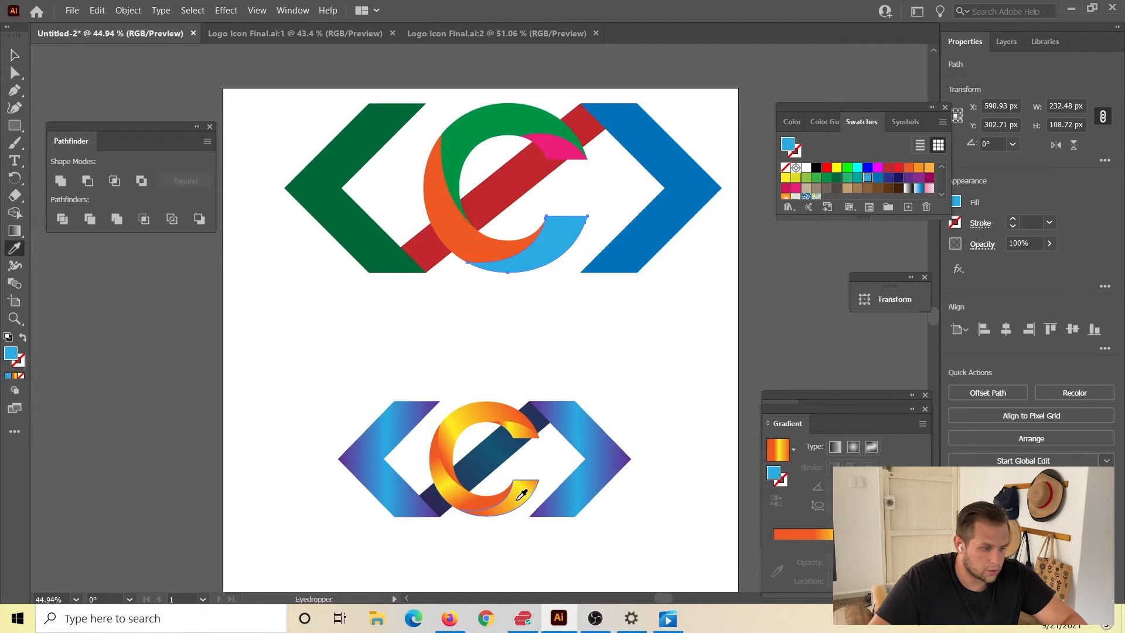
left_click(521, 495)
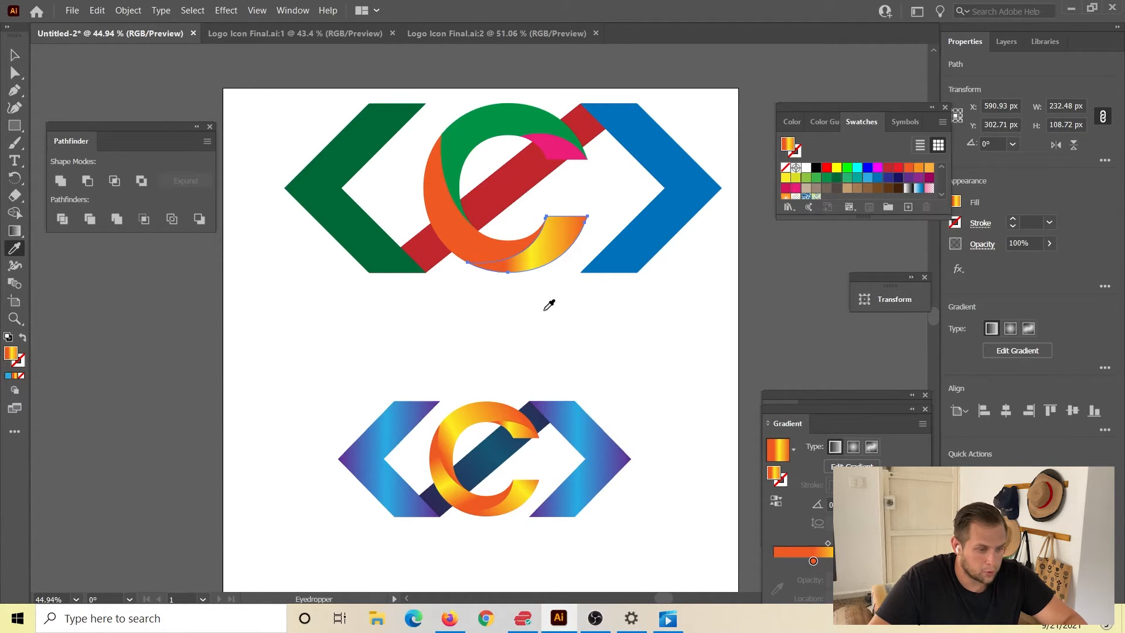
key("ctrl")
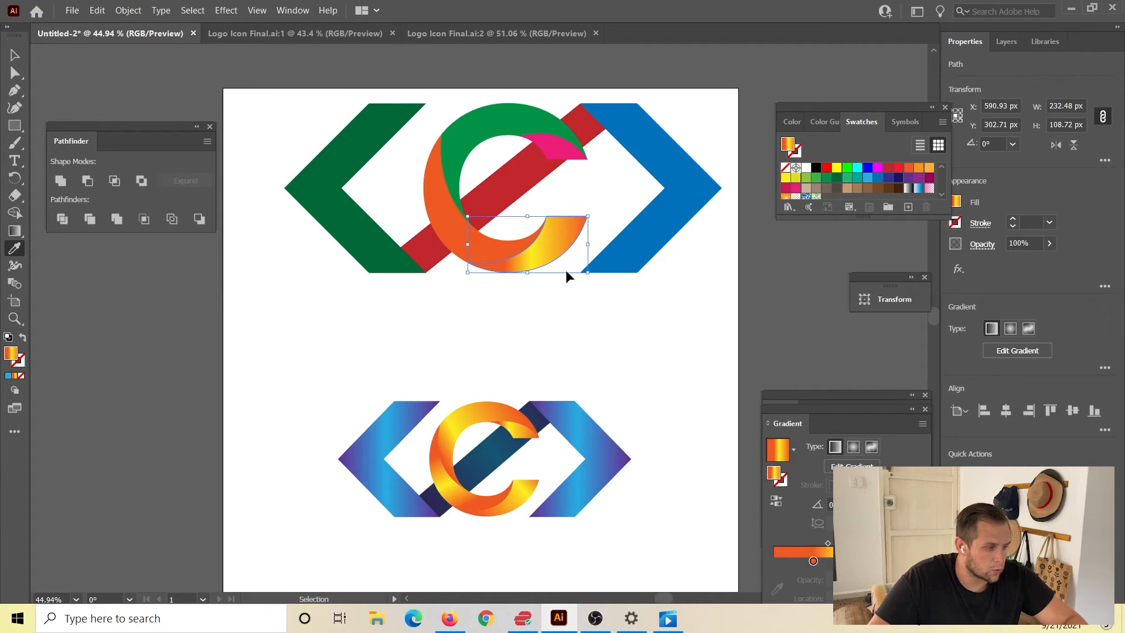
left_click(15, 55)
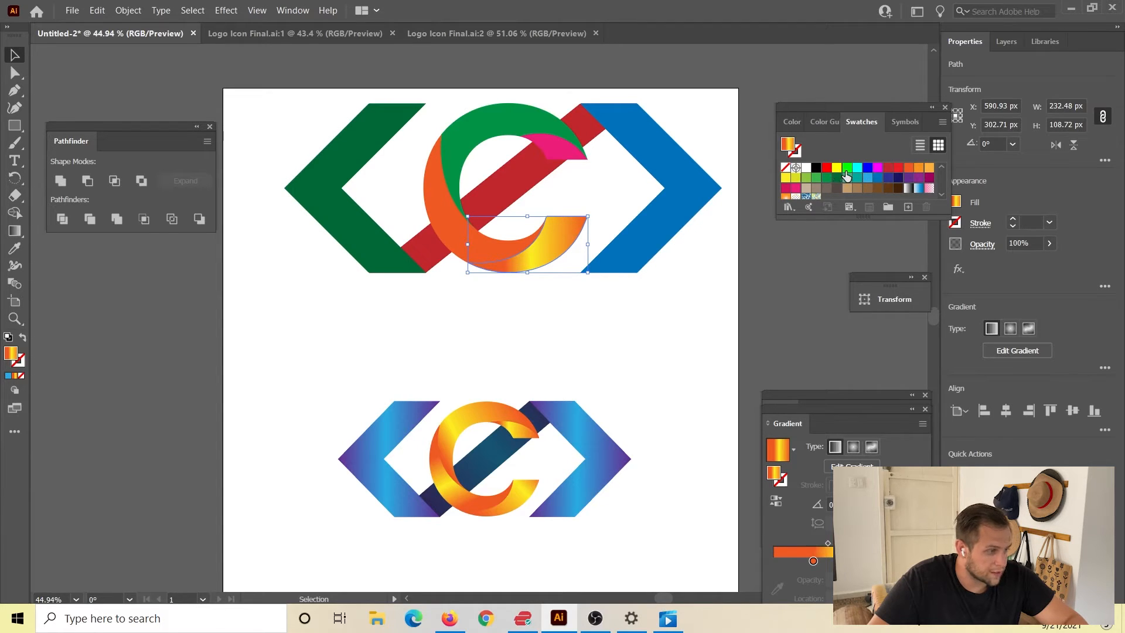
left_click(868, 177)
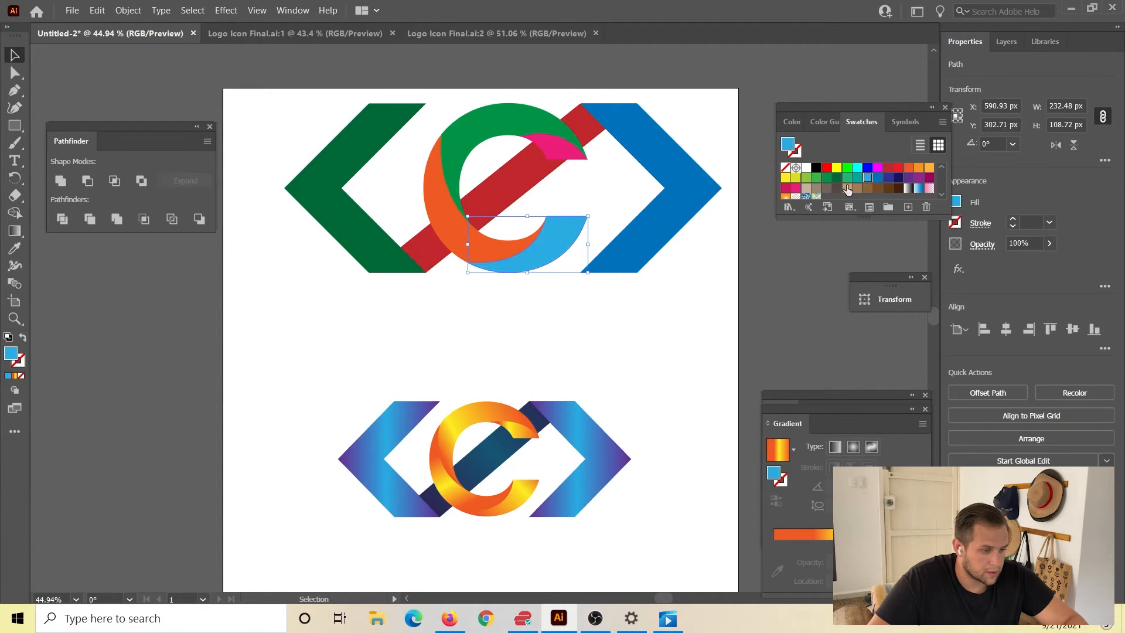
left_click(478, 376)
Apply the orange-yellow-orange linear gradient to the light blue section of the large C with the Gradient tool.
left_click(15, 231)
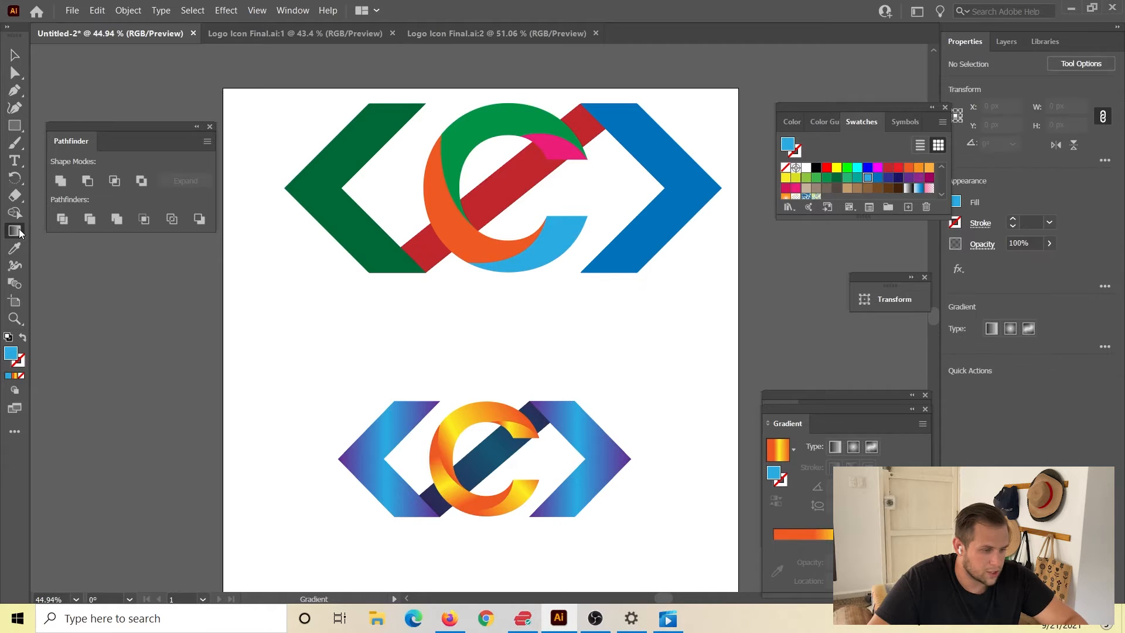
left_click(18, 231)
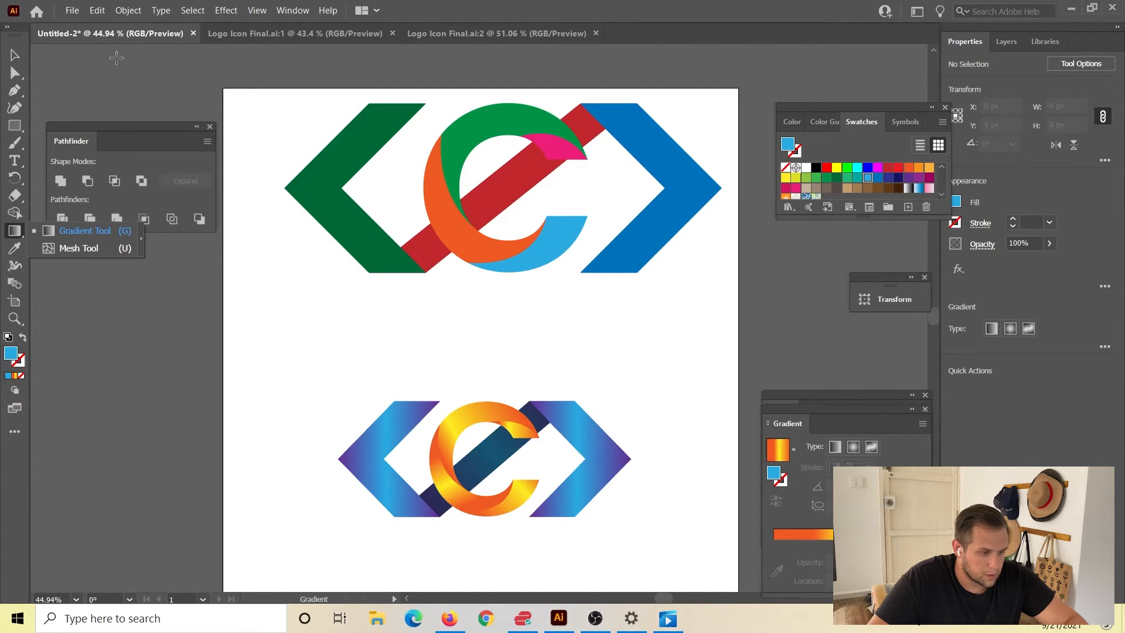
left_click(12, 56)
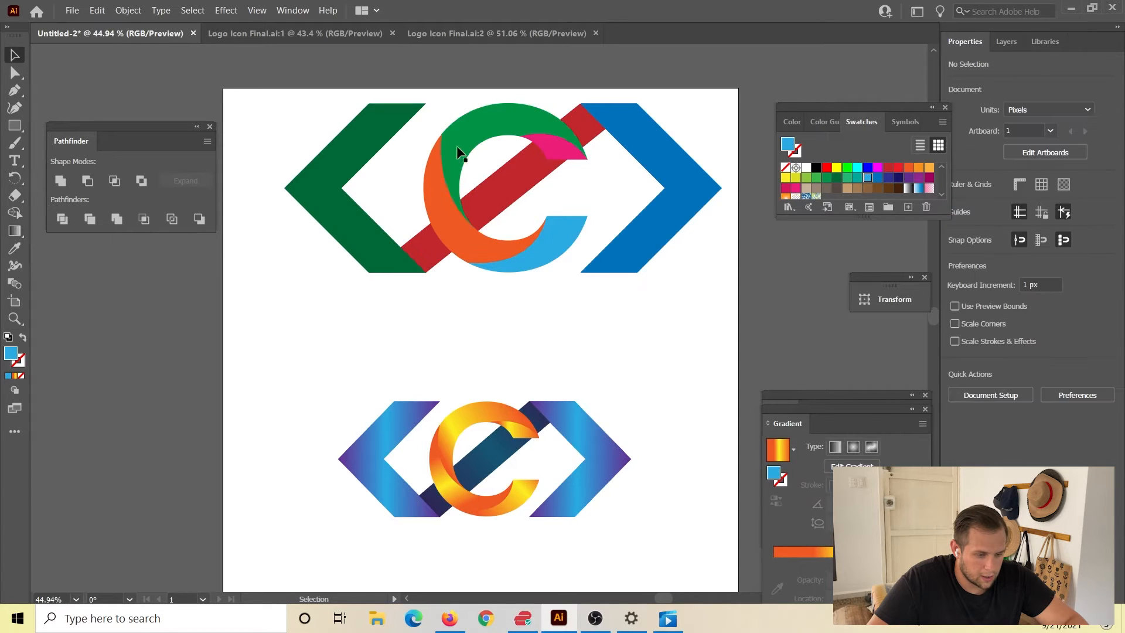
left_click(558, 254)
key("g")
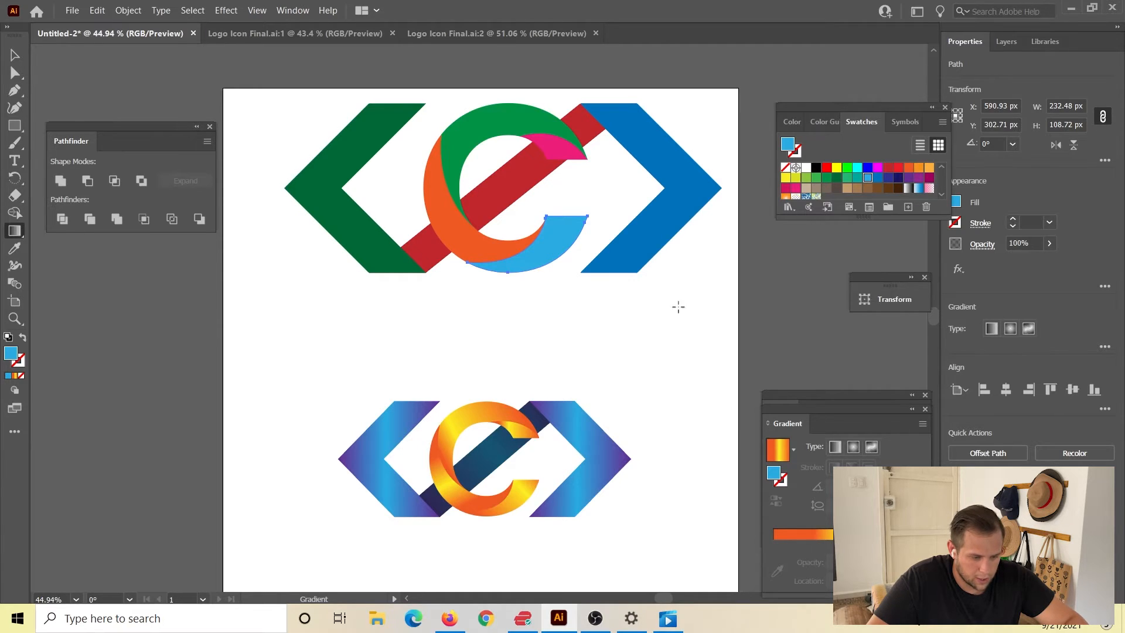
left_click(547, 245)
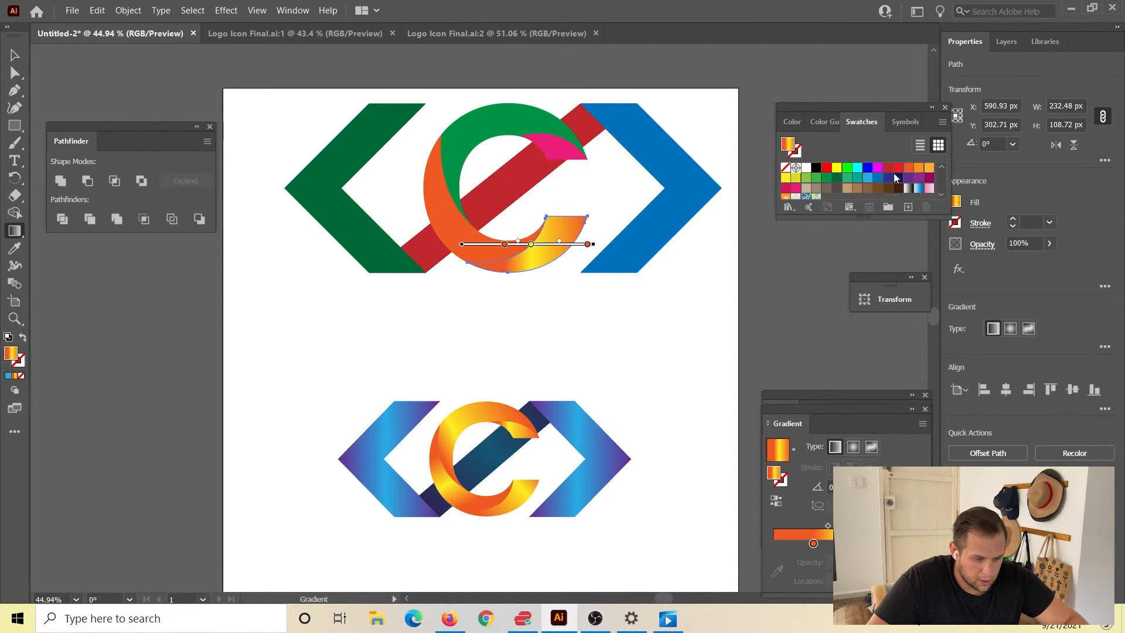
Try teal and dark blue swatches on the lower section's orange gradient stops, and undo both colour changes.
left_click(813, 544)
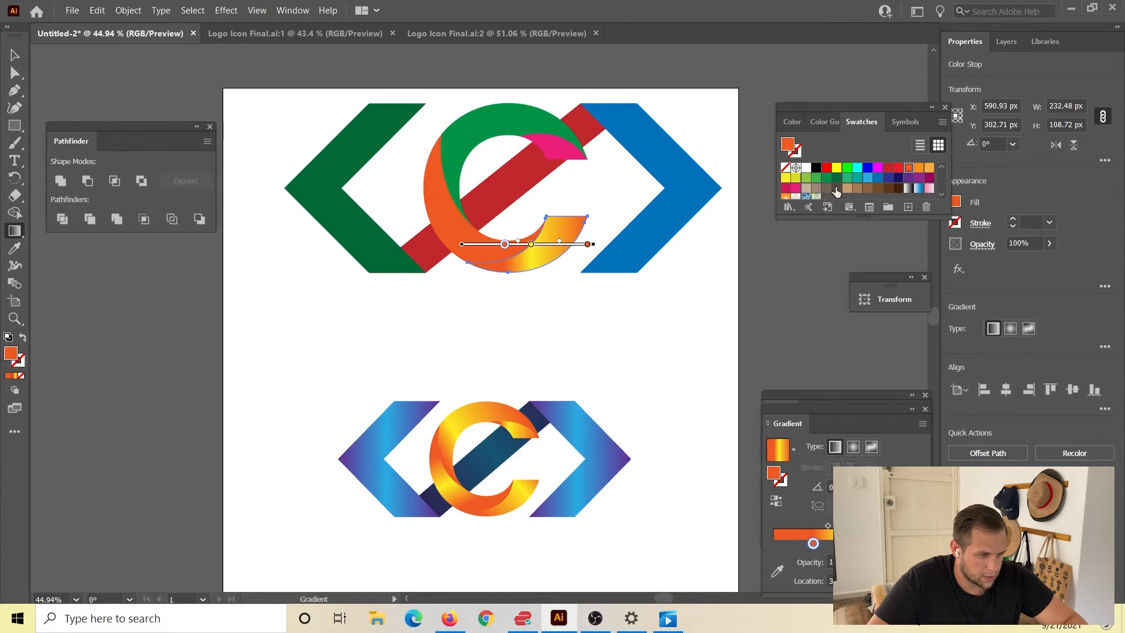
scroll(857, 176, "down", 1)
left_click_drag(857, 170, 815, 545)
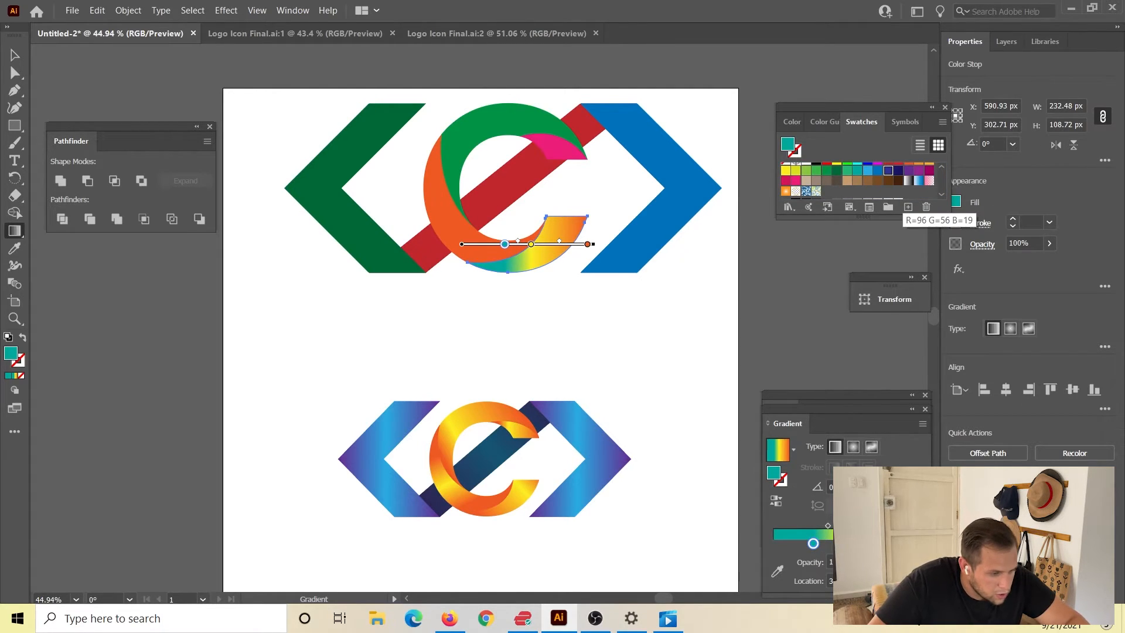
left_click_drag(888, 170, 587, 243)
key("ctrl+z")
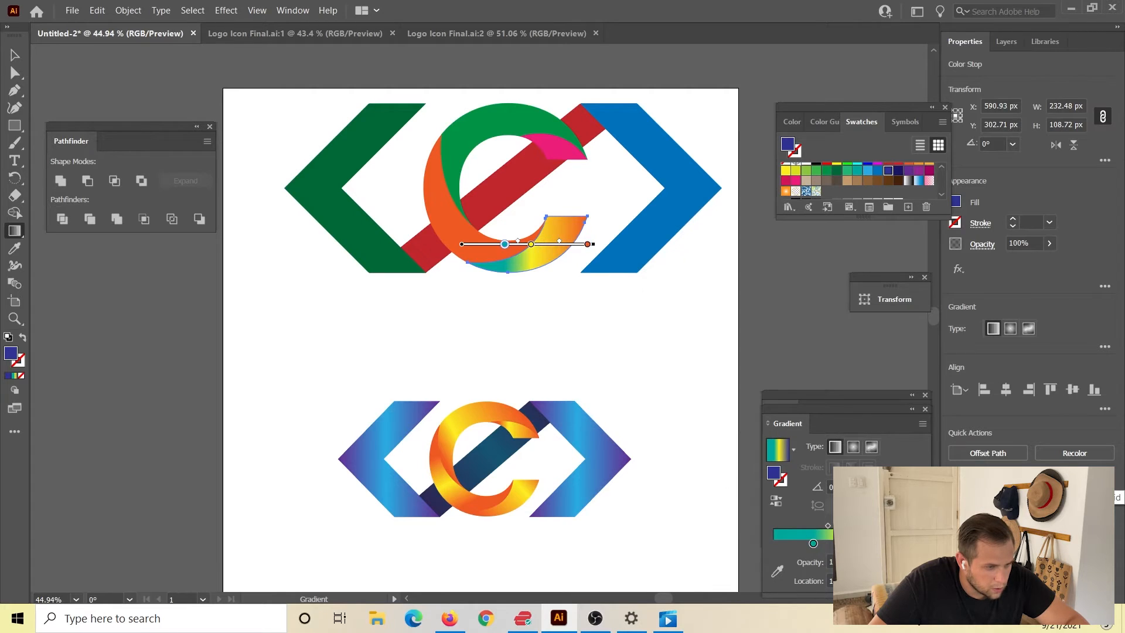
key("ctrl+z")
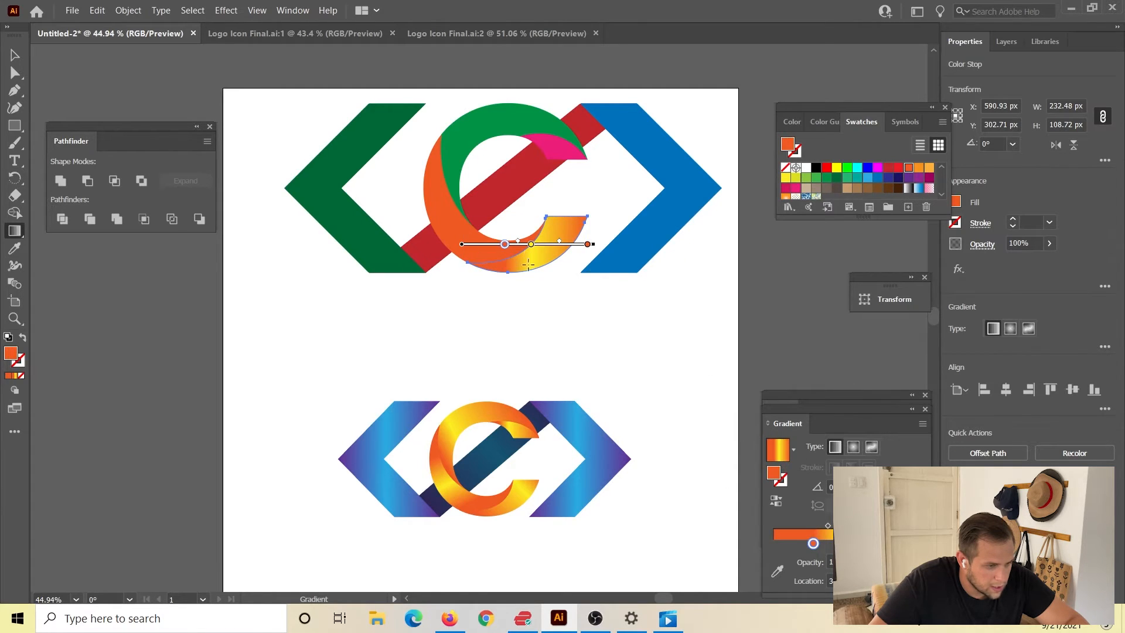
Tilt the lower section's gradient upward along its tail, shift it along the shape, and move the first orange stop towards the gradient's start.
key("v")
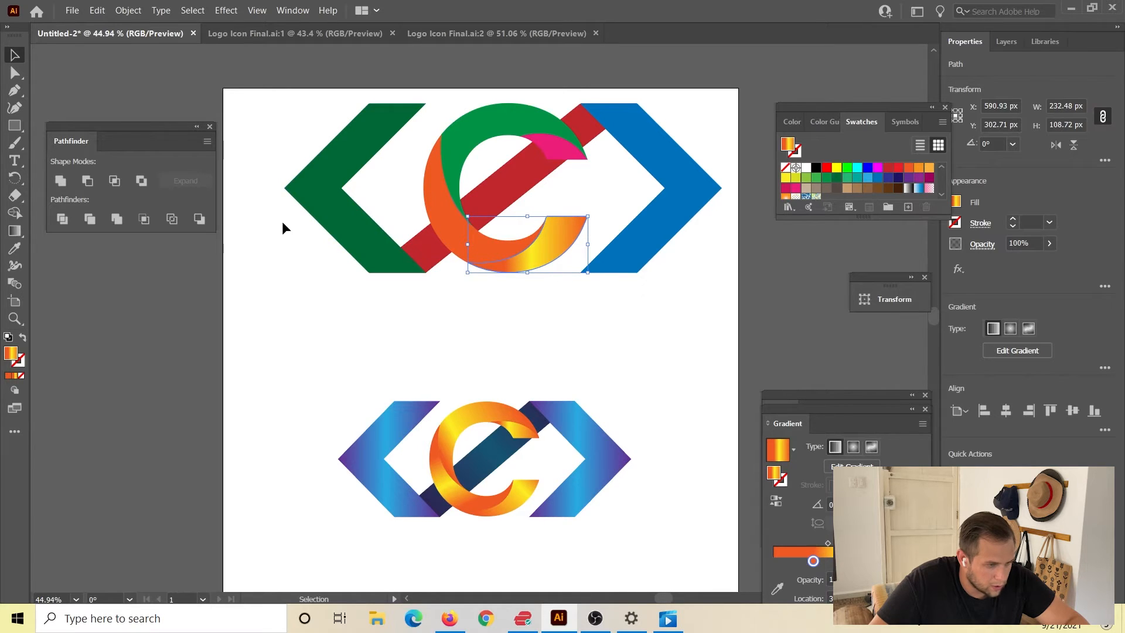
key("g")
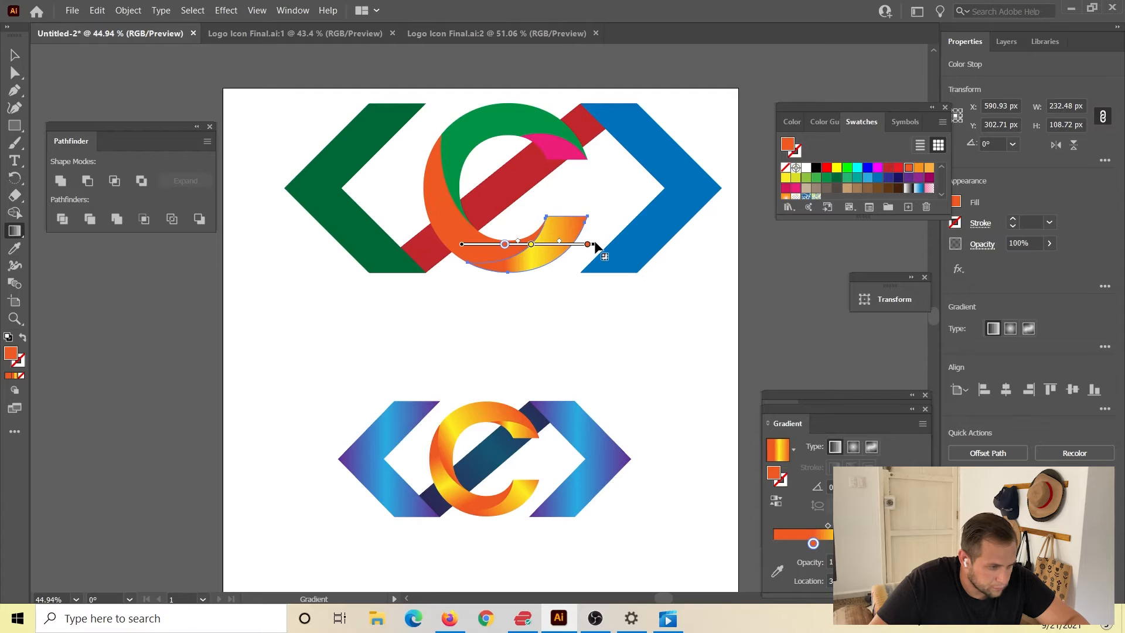
left_click_drag(598, 243, 598, 200)
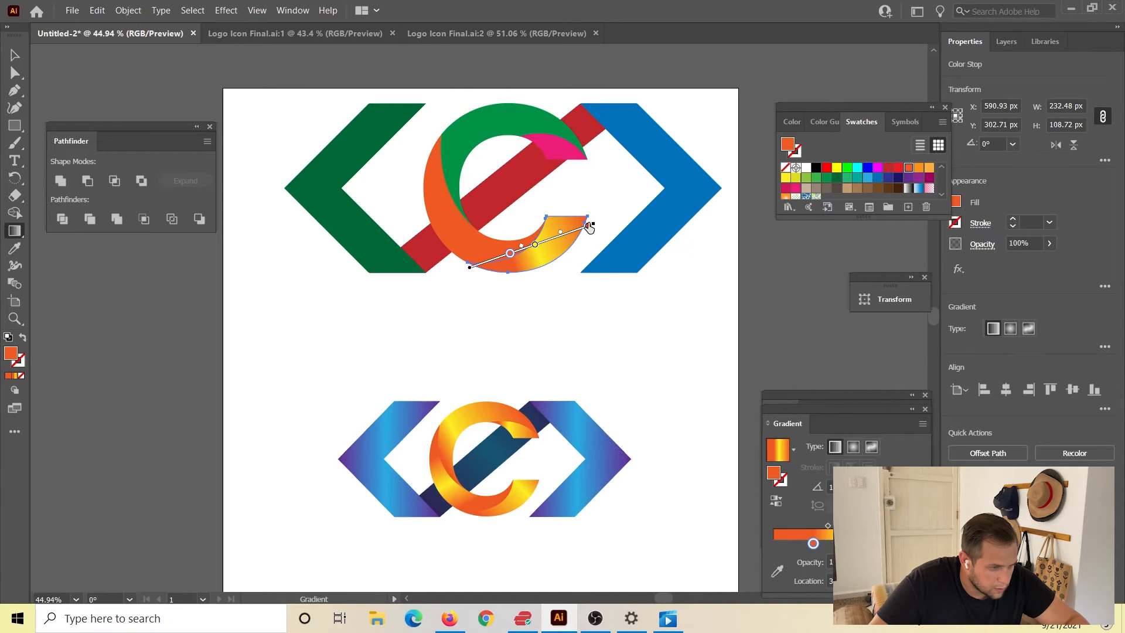
left_click_drag(467, 265, 503, 252)
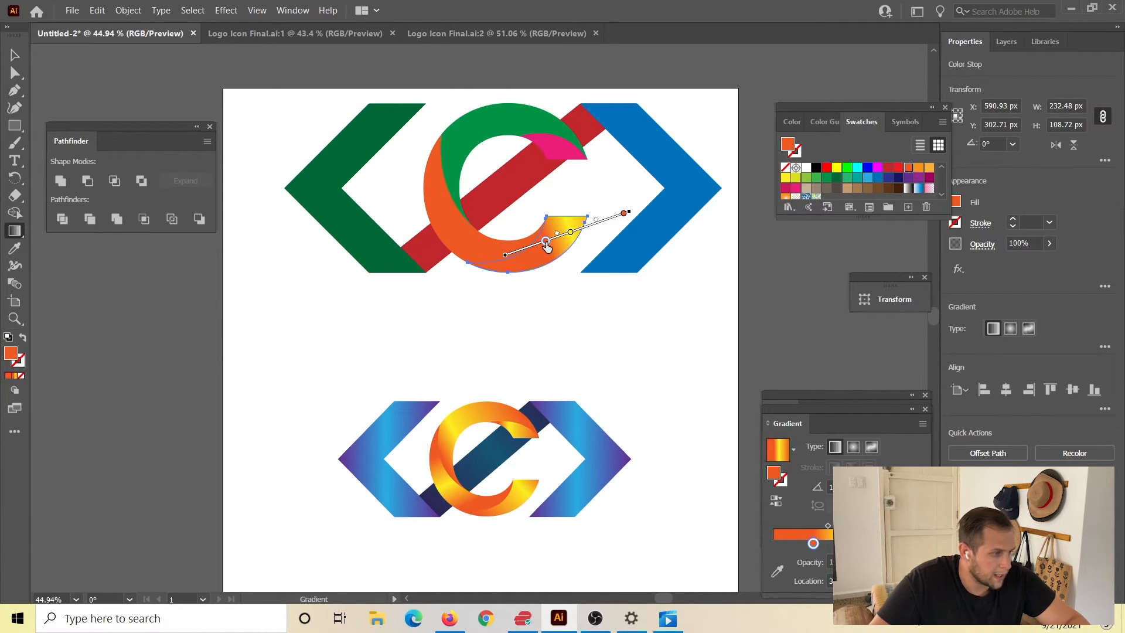
left_click_drag(546, 246, 492, 258)
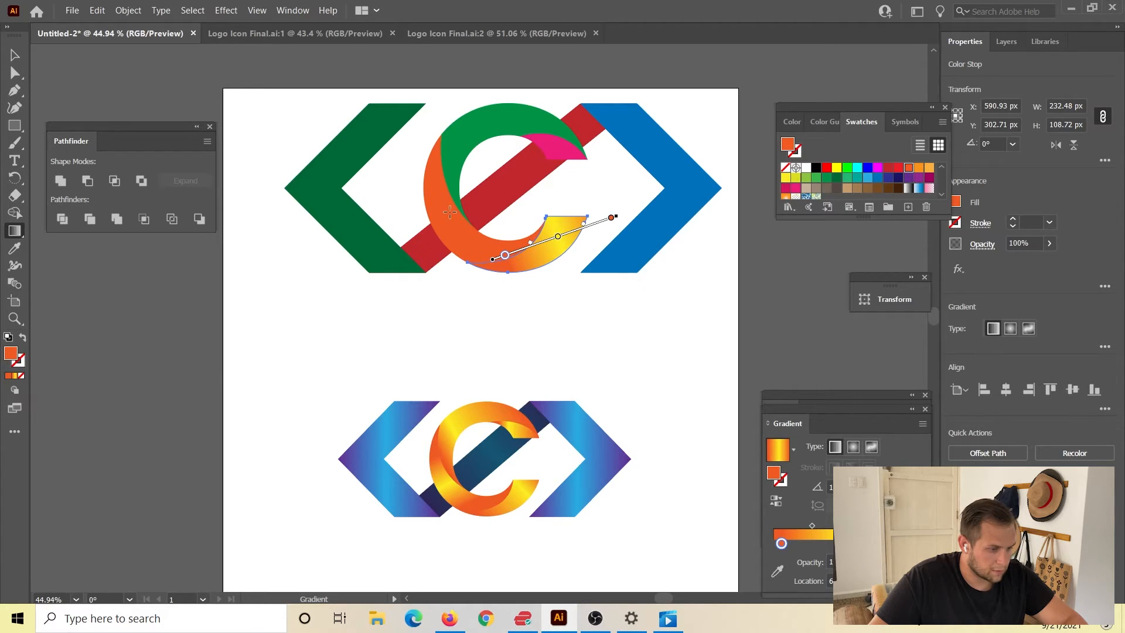
Apply the orange-yellow-orange linear gradient to the solid orange section of the large C.
left_click(14, 55)
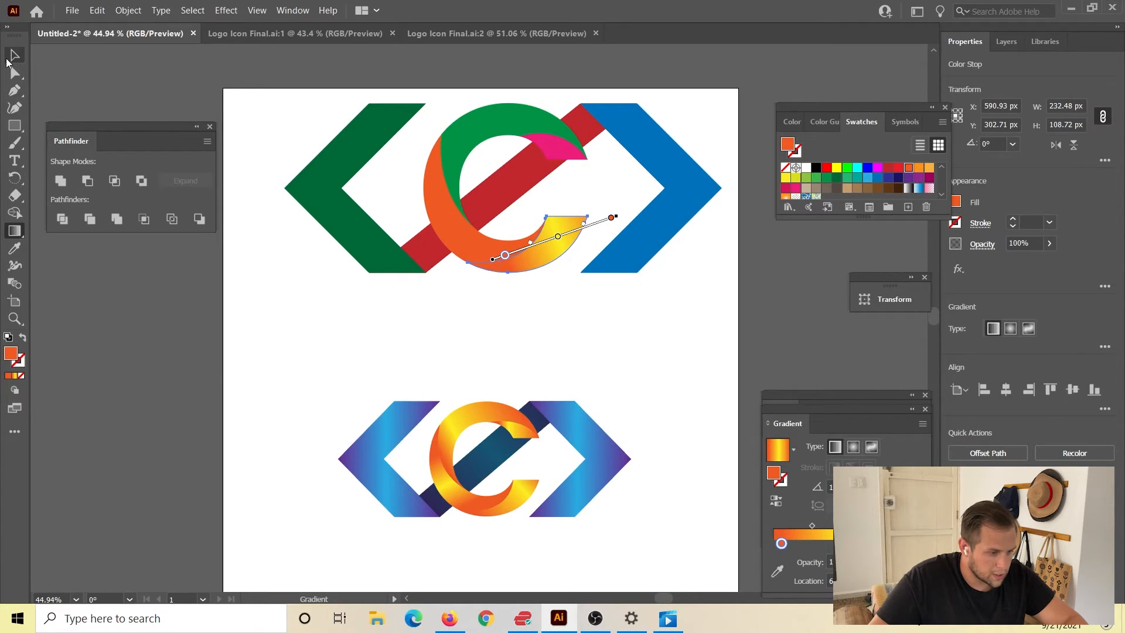
left_click(442, 227)
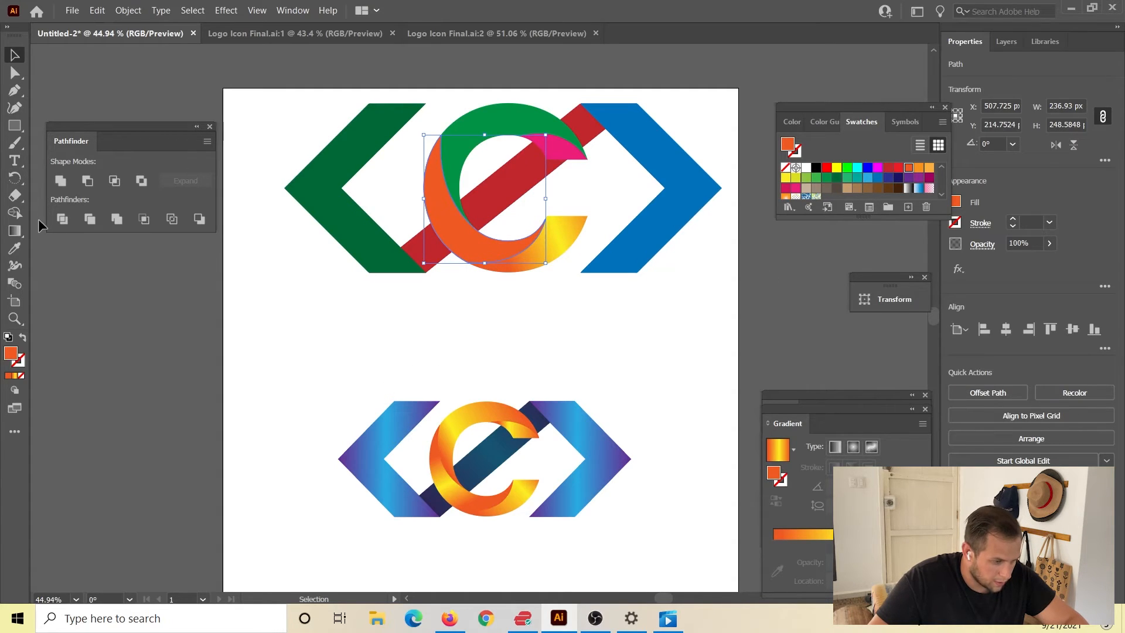
left_click(16, 232)
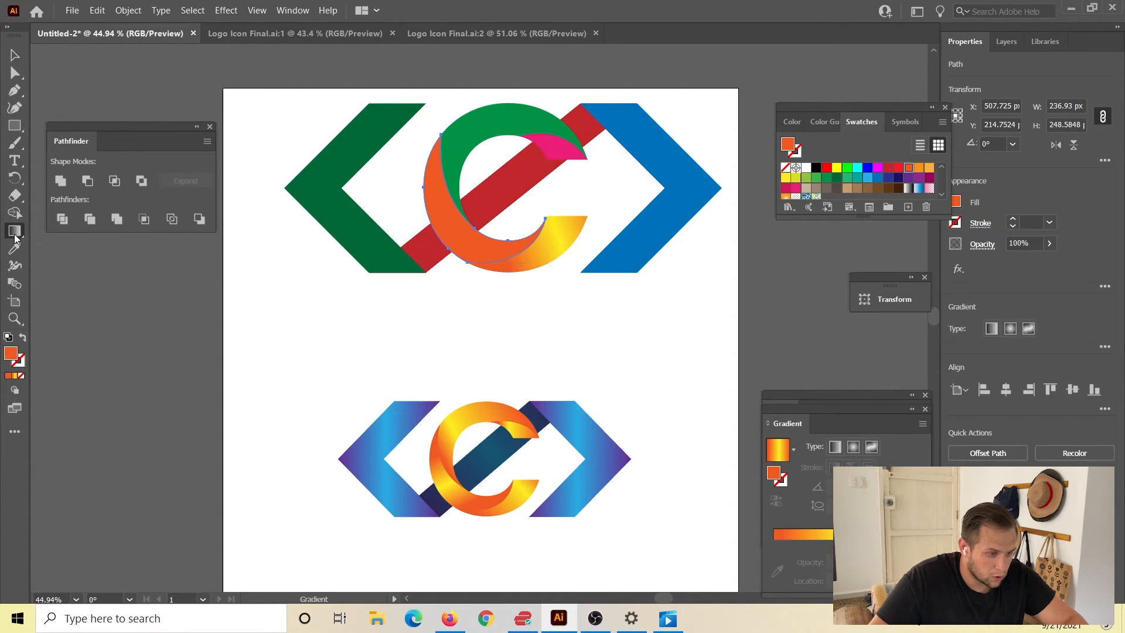
left_click(483, 244)
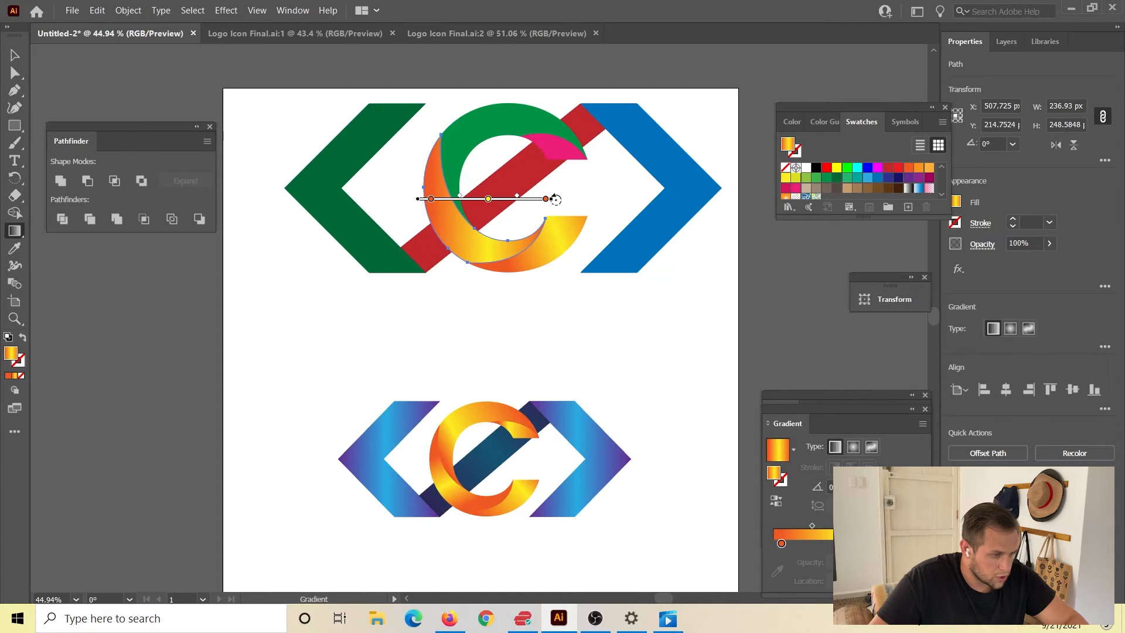
Rotate that section's gradient diagonally down along the C's curve, reposition it, and move its yellow stop closer to the start.
mouse_move(554, 198)
left_mouse_down()
mouse_move(518, 267)
mouse_move(494, 270)
left_mouse_up()
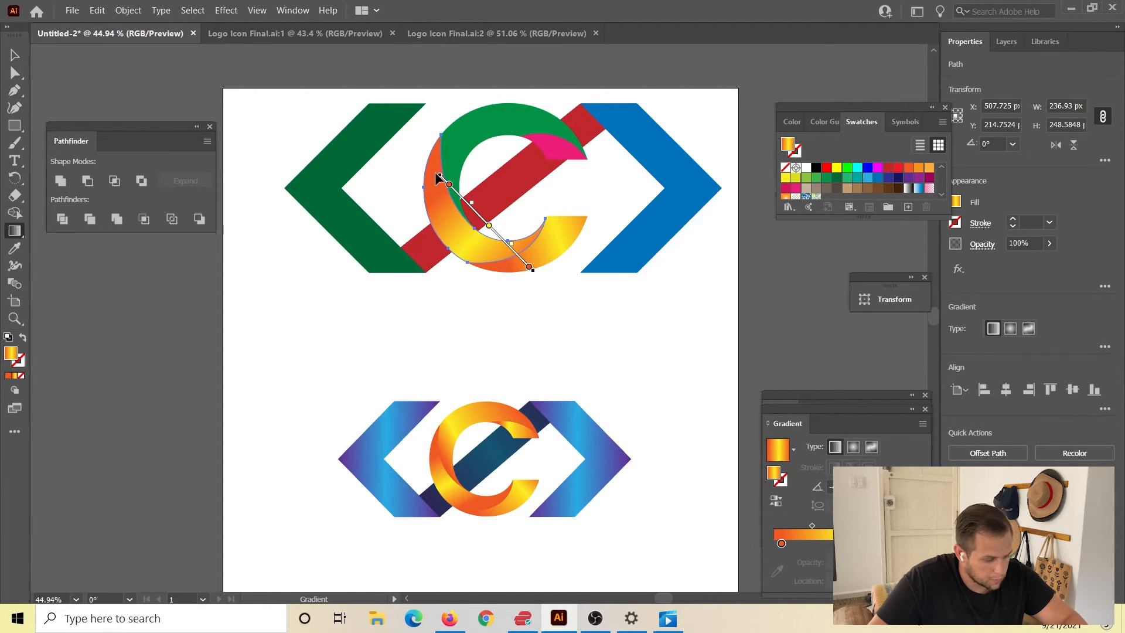
mouse_move(434, 172)
left_mouse_down()
mouse_move(407, 151)
mouse_move(418, 169)
left_mouse_up()
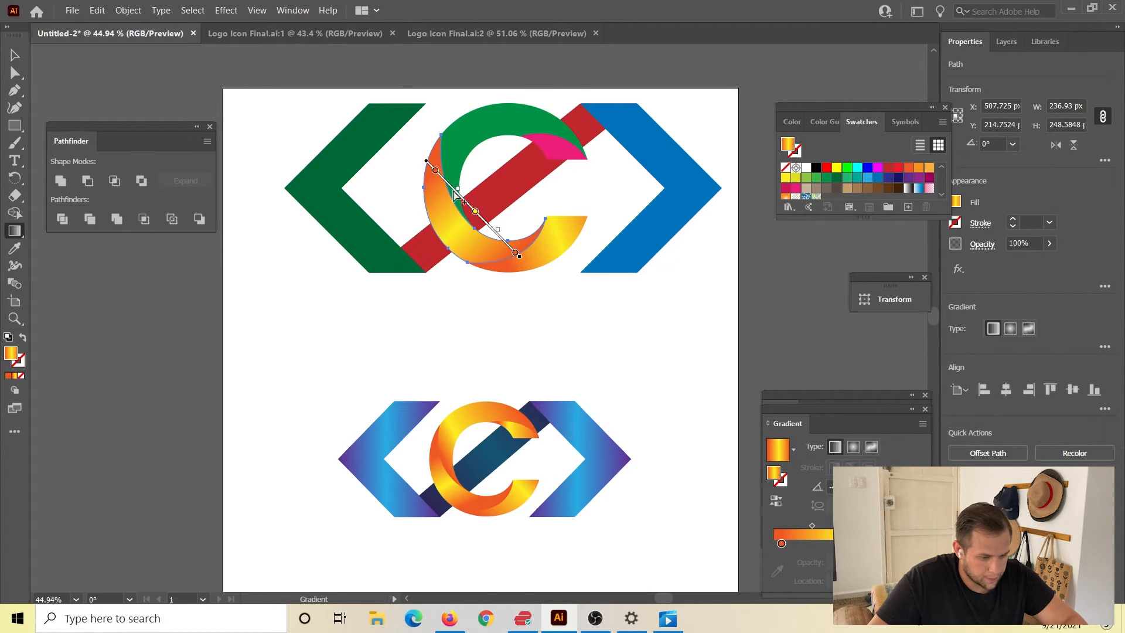
left_click_drag(476, 213, 458, 194)
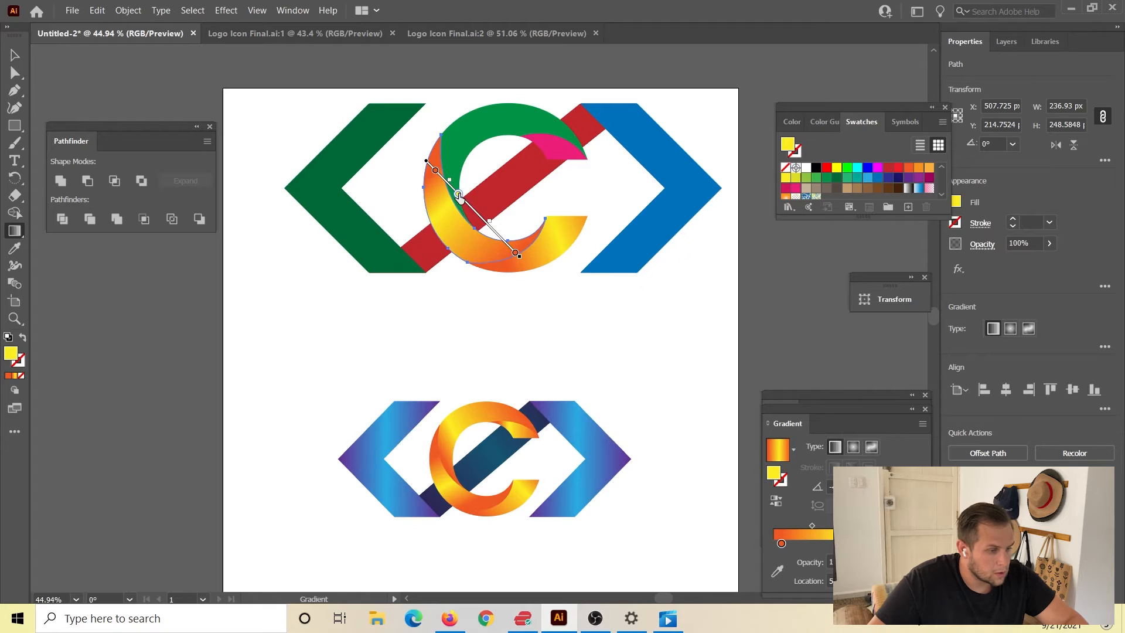
left_click_drag(822, 546, 848, 546)
key("ctrl+z")
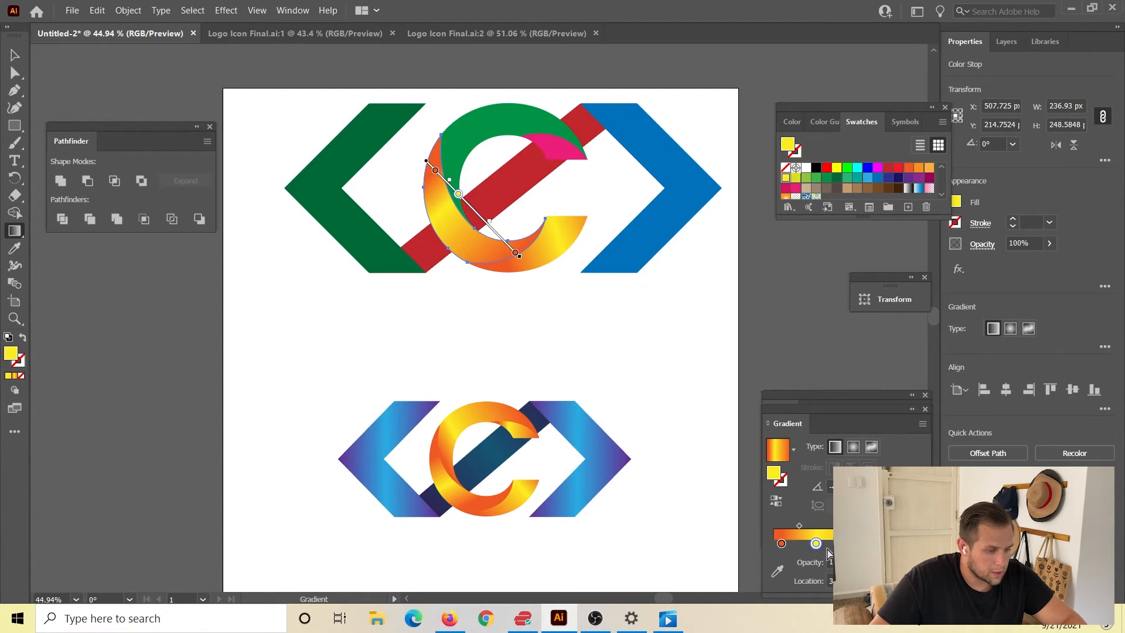
mouse_move(816, 545)
left_mouse_down()
mouse_move(865, 546)
mouse_move(817, 544)
left_mouse_up()
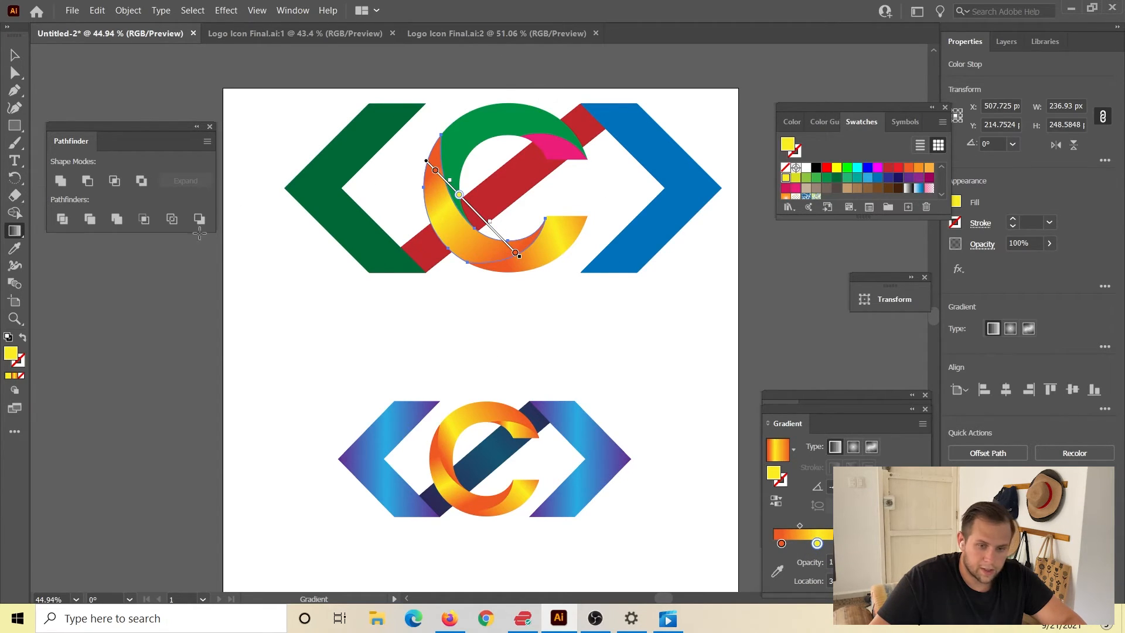
Apply the adjusted orange-yellow-orange linear gradient to the green upper section of the large C.
left_click(15, 55)
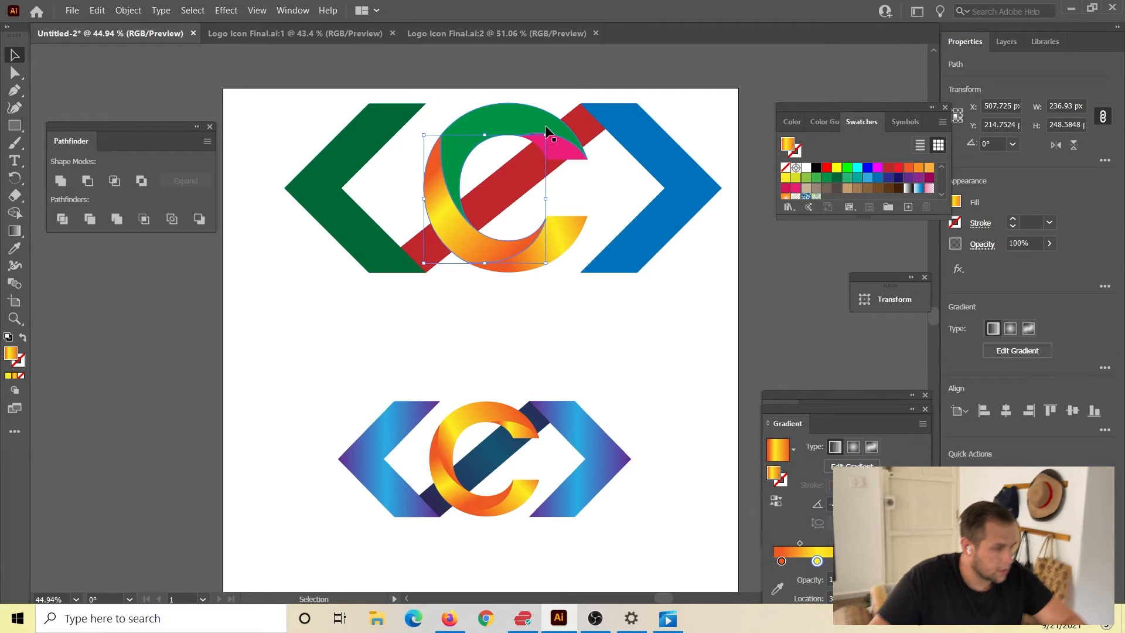
left_click(531, 118)
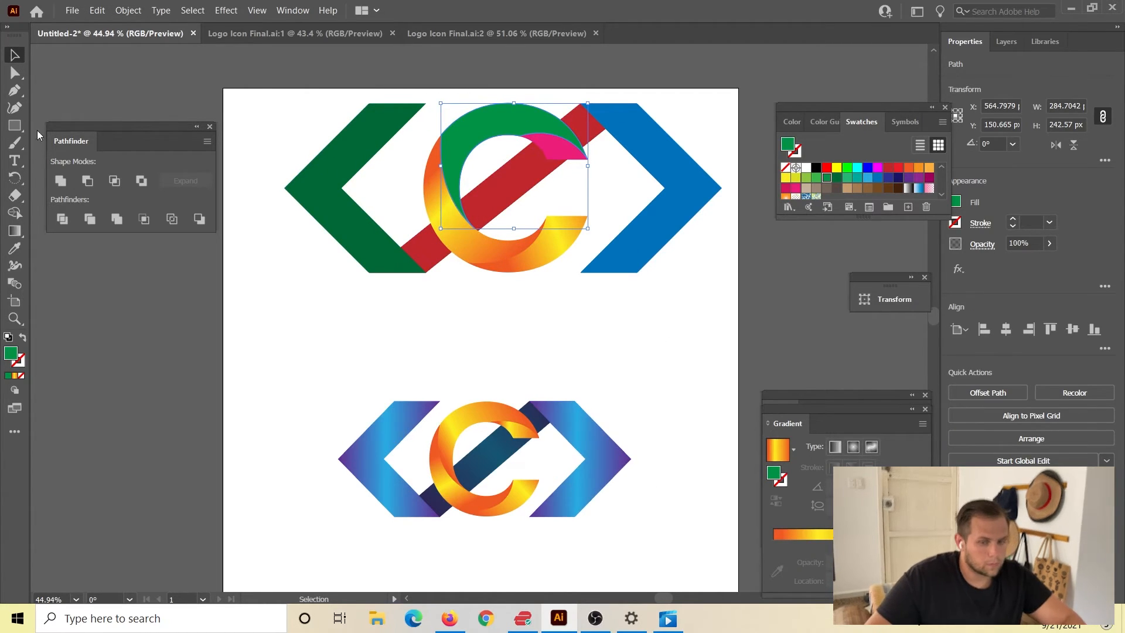
left_click(15, 231)
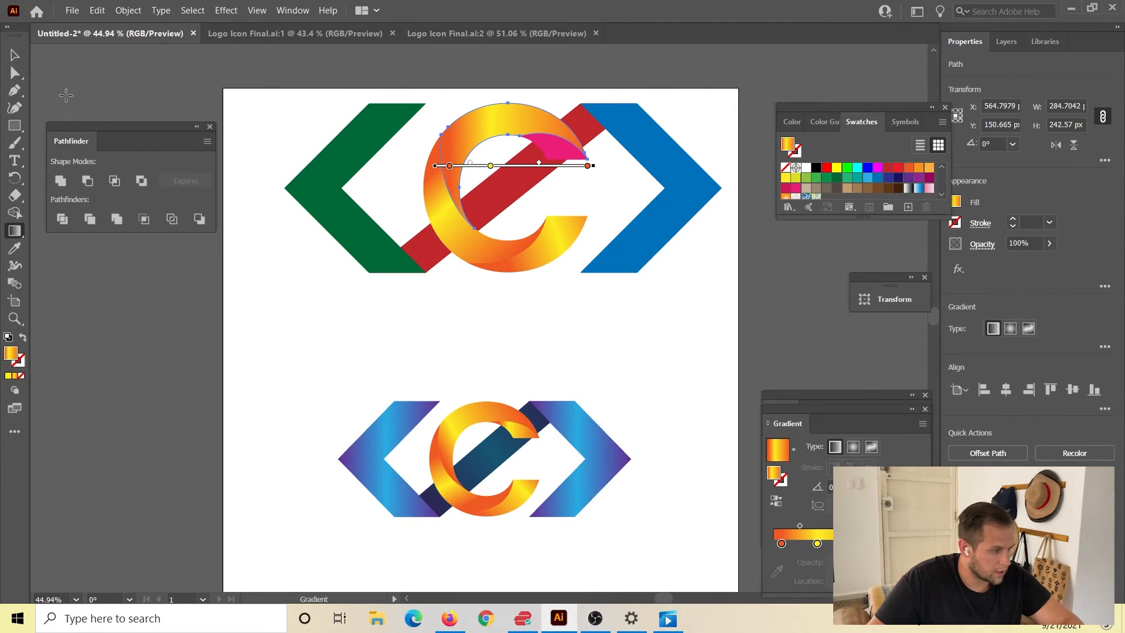
Apply the orange-yellow-orange linear gradient to the pink tip section of the large C and deselect it.
left_click(14, 55)
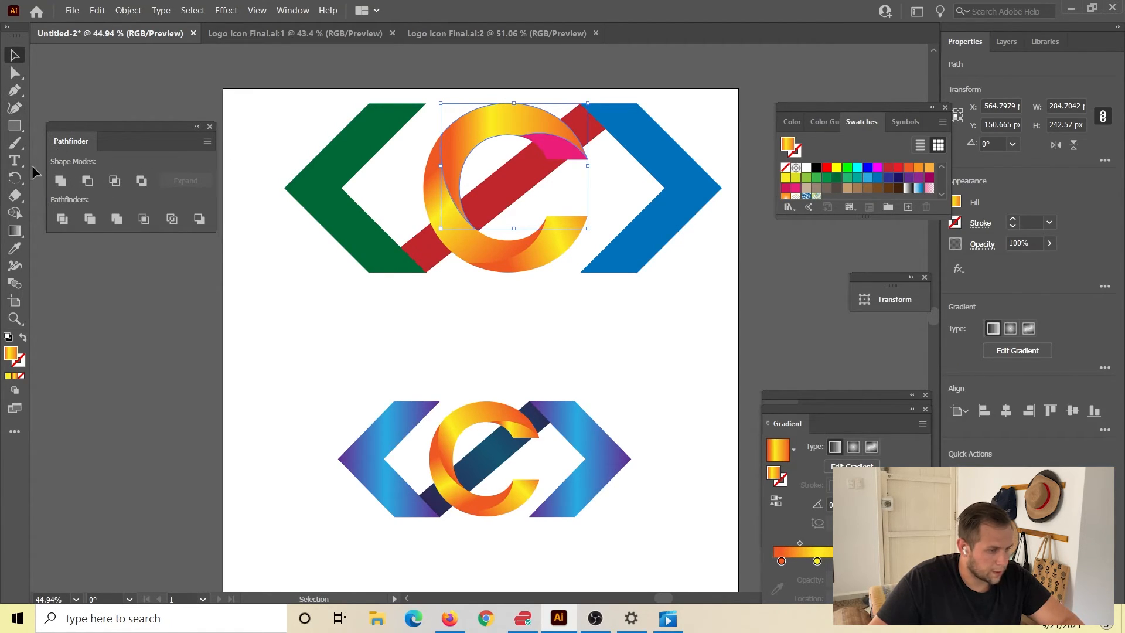
left_click(566, 156)
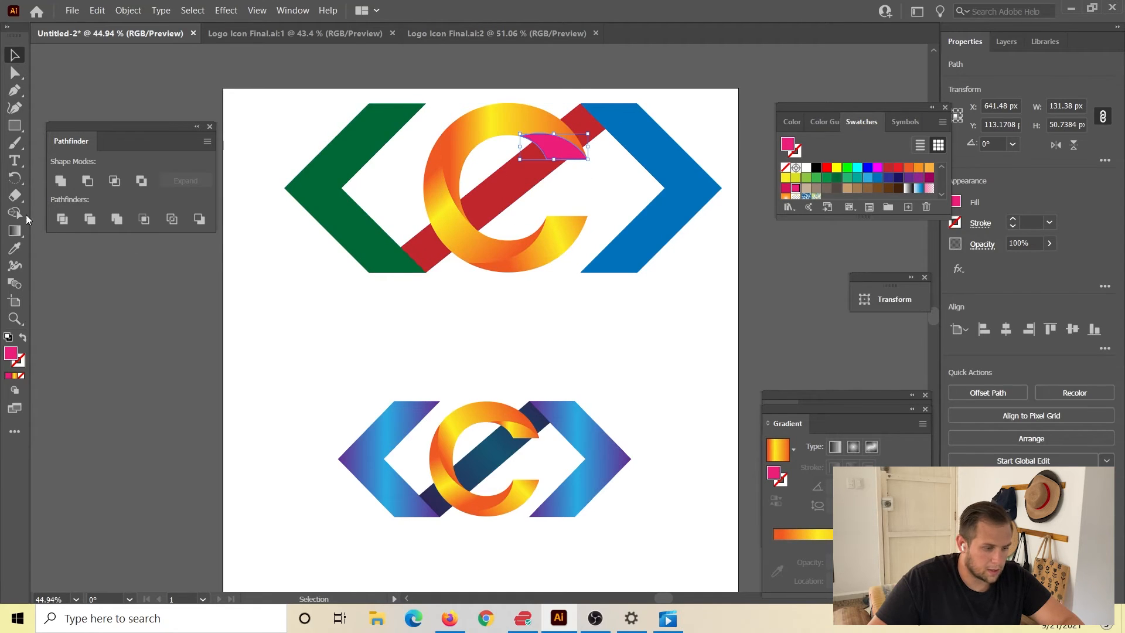
key("g")
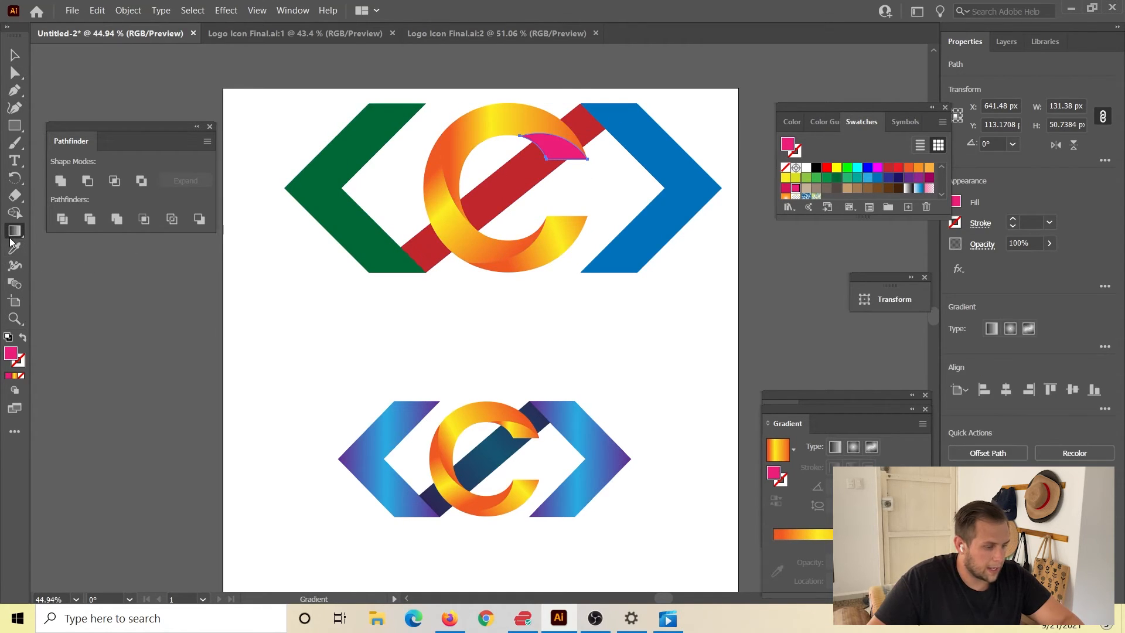
left_click(561, 145)
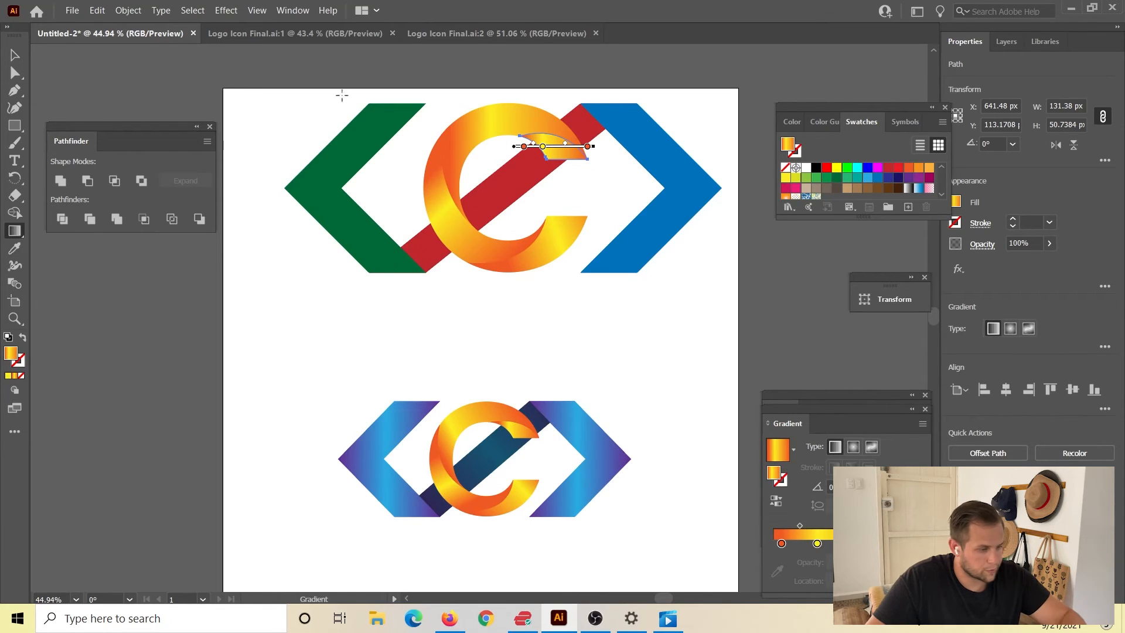
left_click(17, 55)
left_click(83, 92)
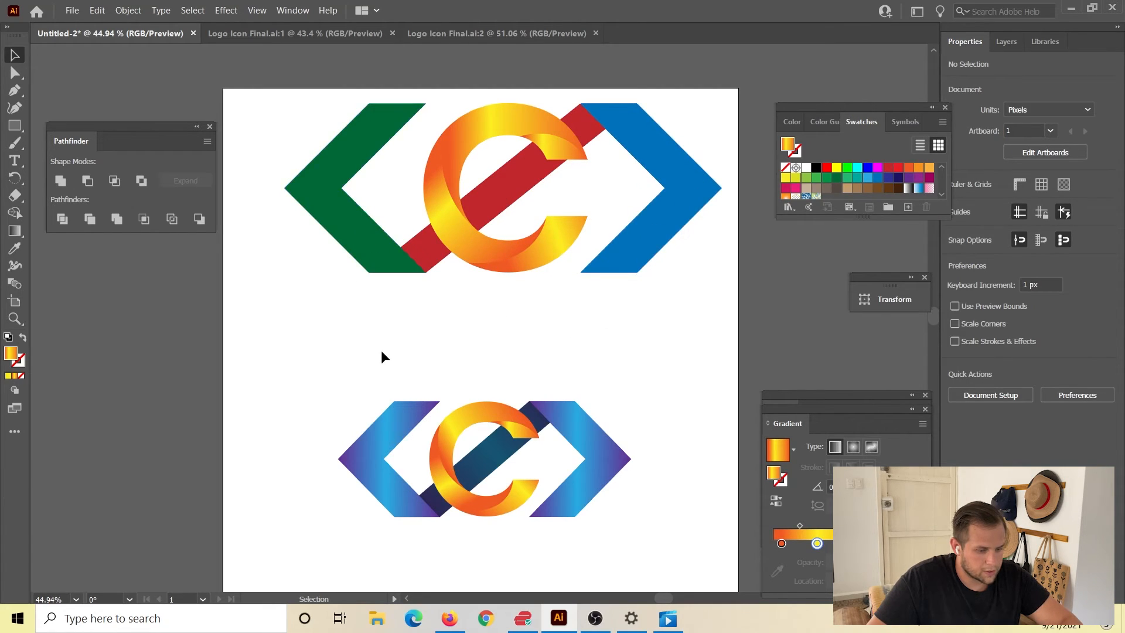
Load the purple-blue gradient from the small reference logo's chevron and apply it to the large green chevron.
left_click(375, 437)
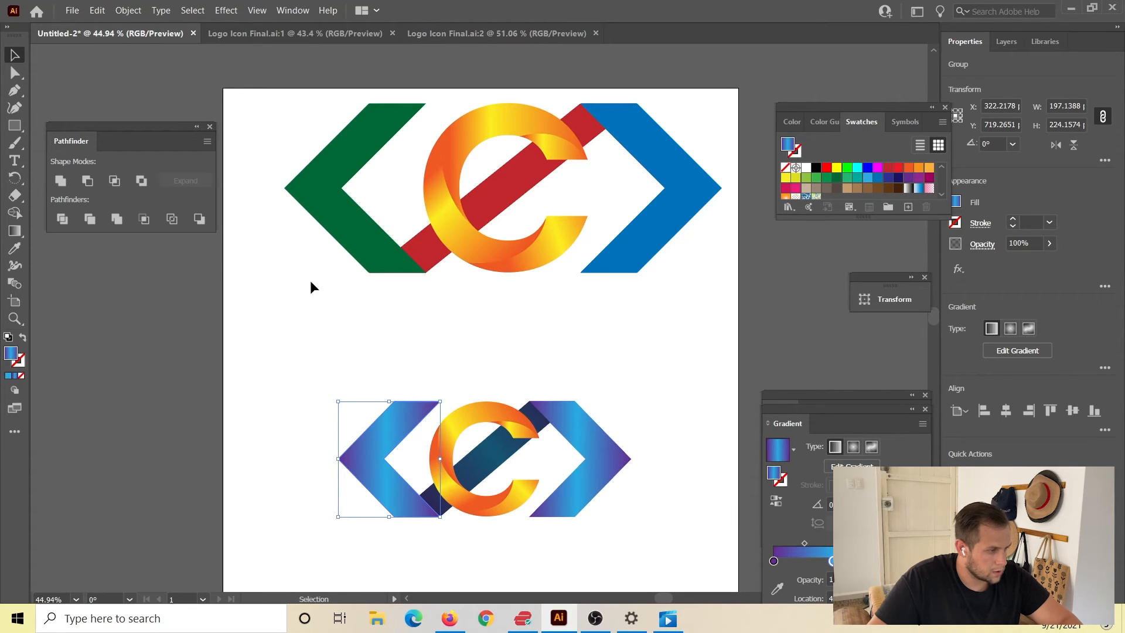
left_click(378, 241)
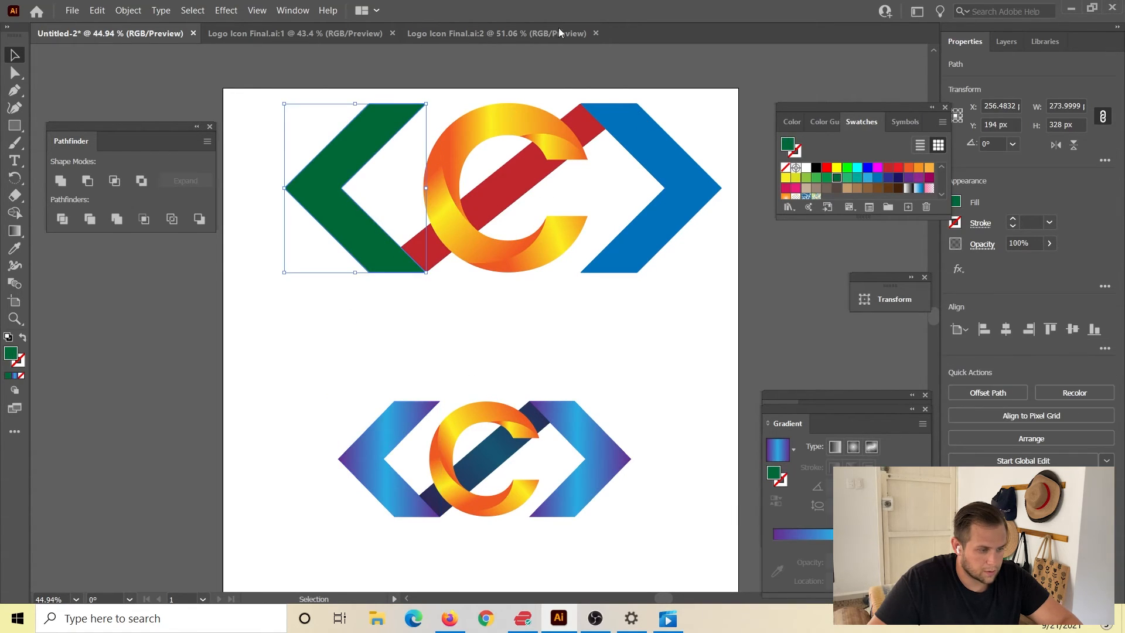
left_click(15, 230)
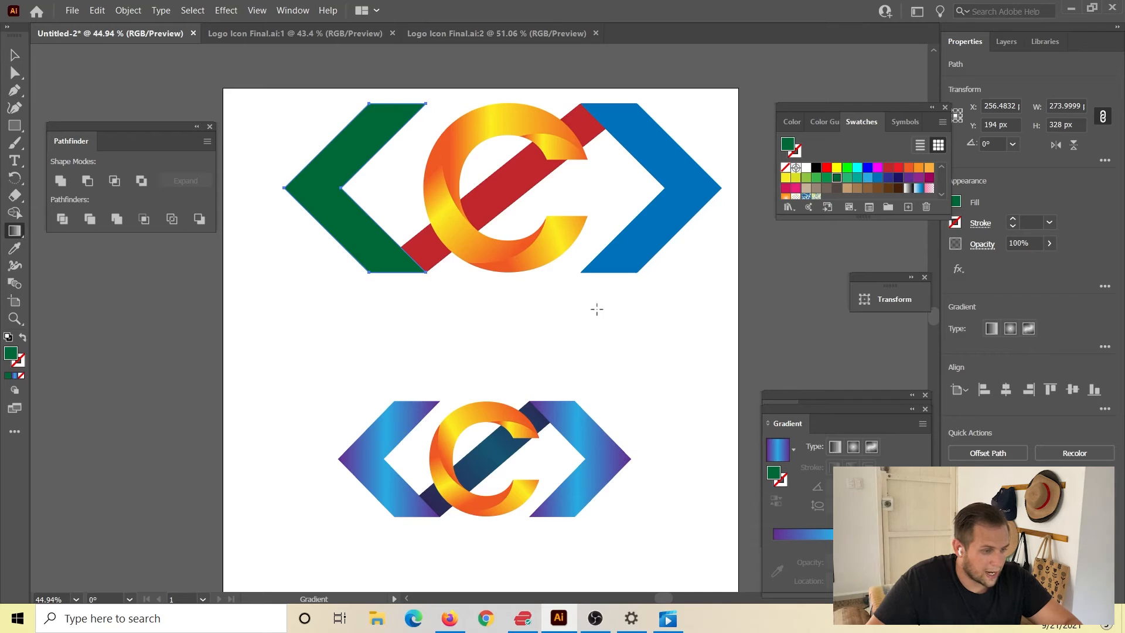
left_click(778, 450)
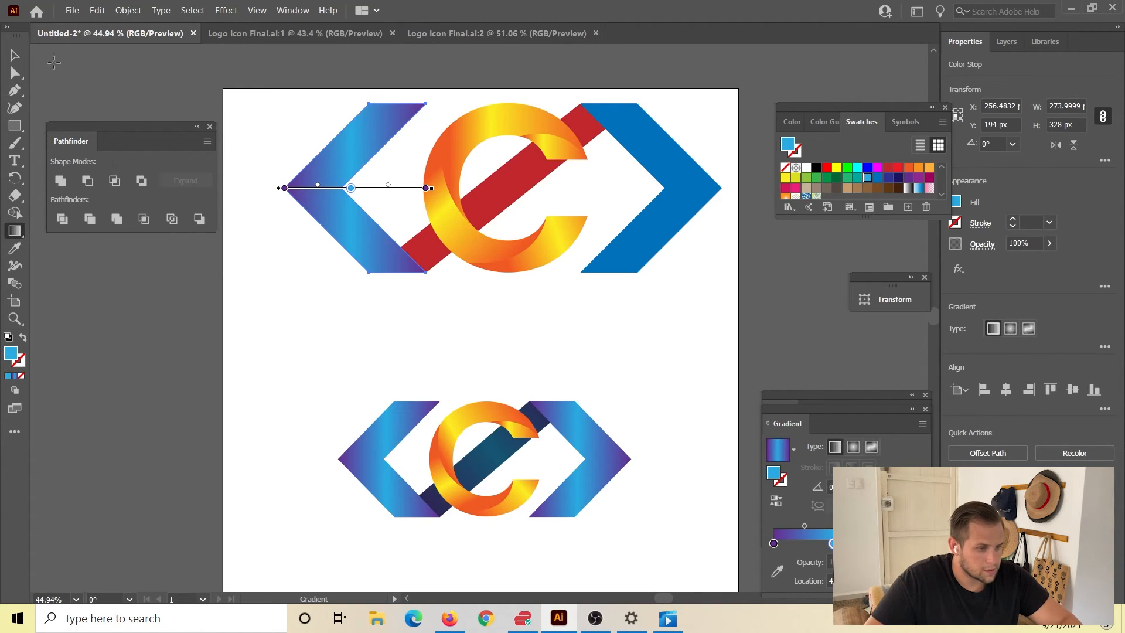
key("v")
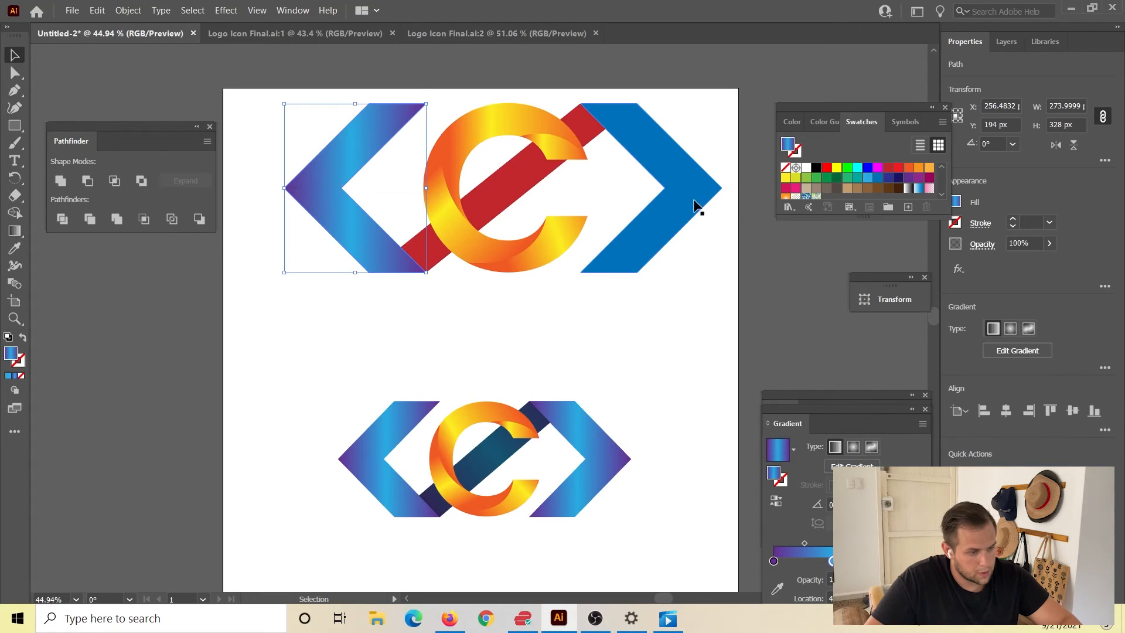
Copy the purple-blue gradient from the large opening chevron onto the solid blue chevron with the Eyedropper.
left_click(689, 194)
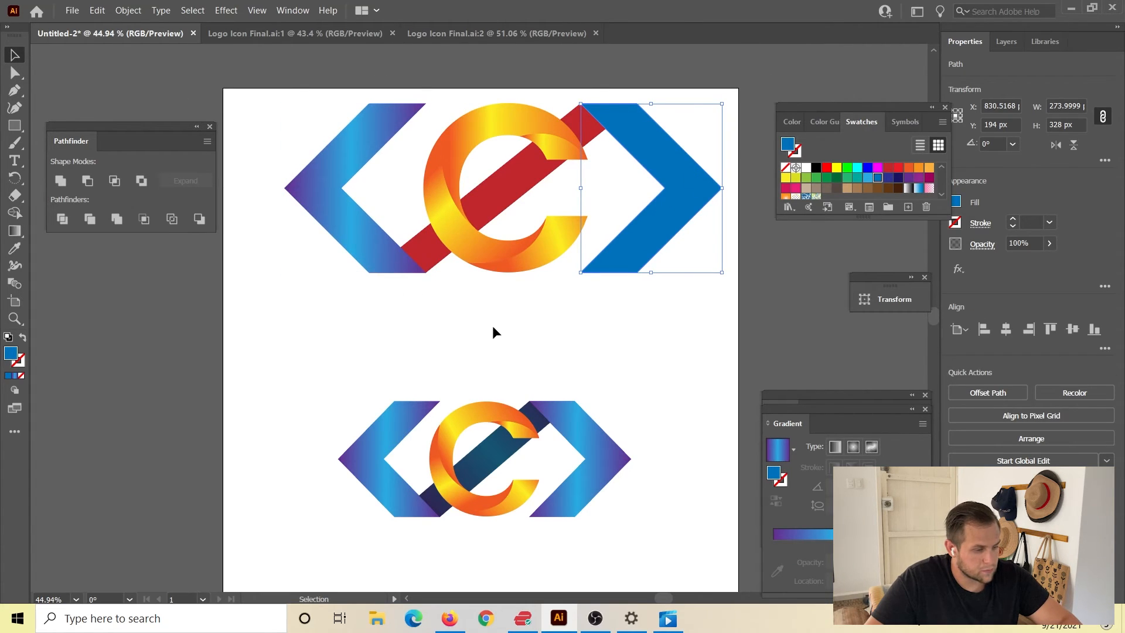
key("i")
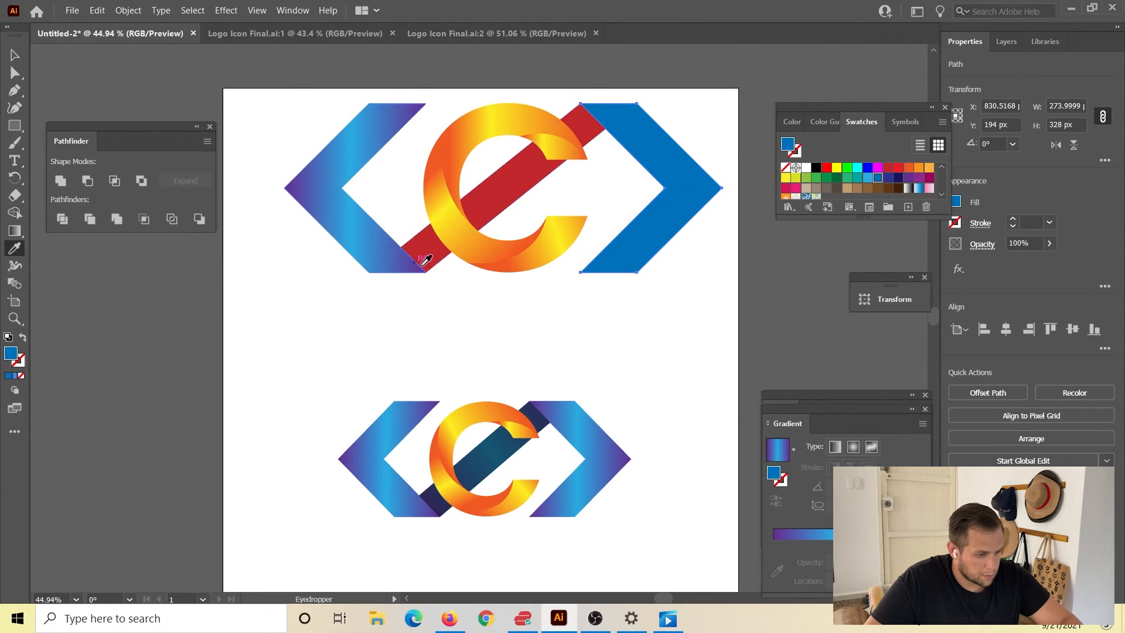
left_click(364, 208)
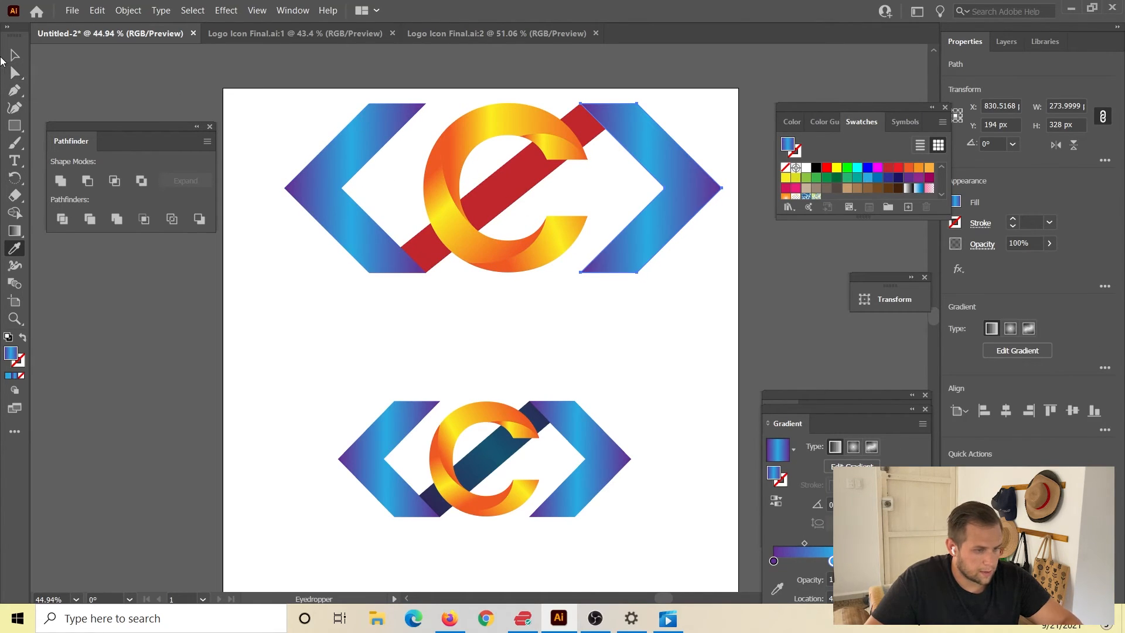
left_click(15, 54)
left_click(525, 167)
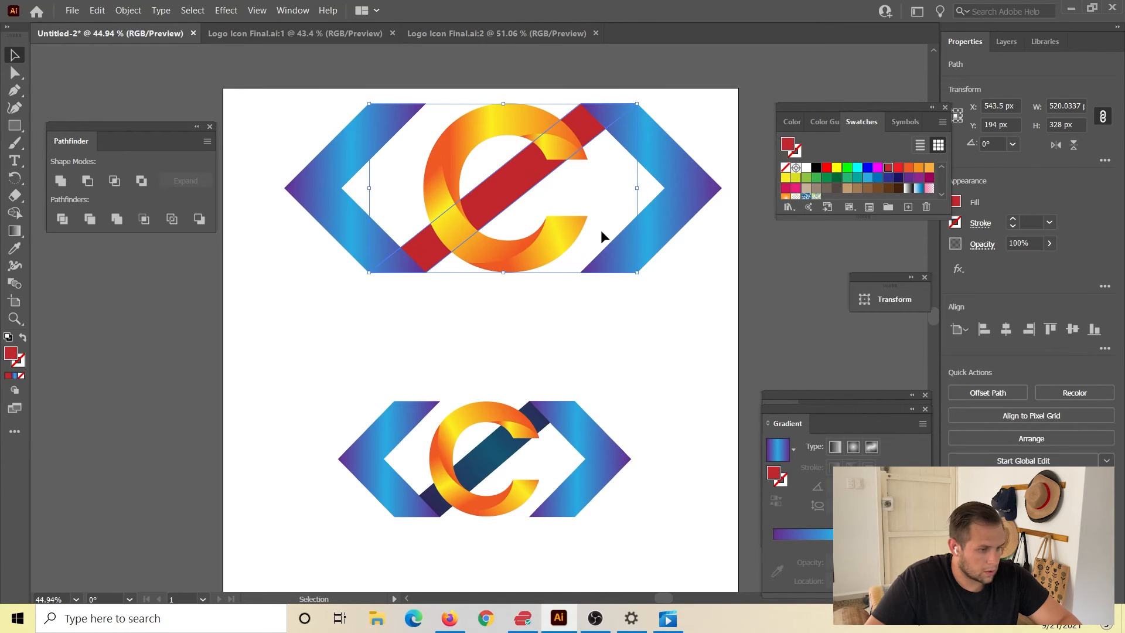
left_click_drag(509, 471, 522, 493)
key("ctrl+z")
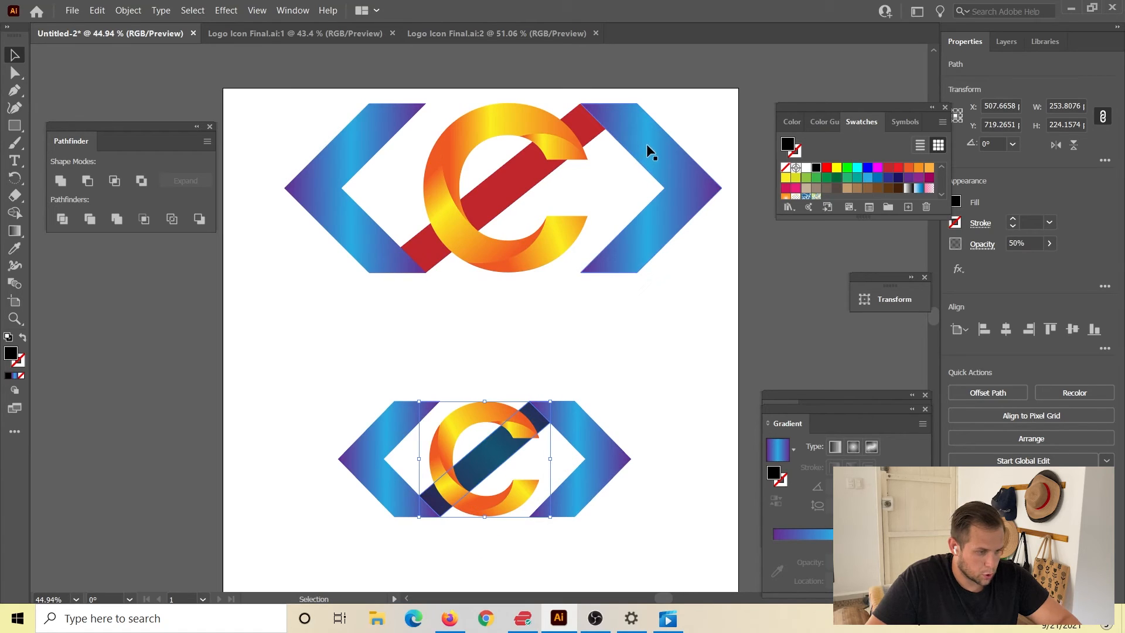
key("i")
left_click(662, 147)
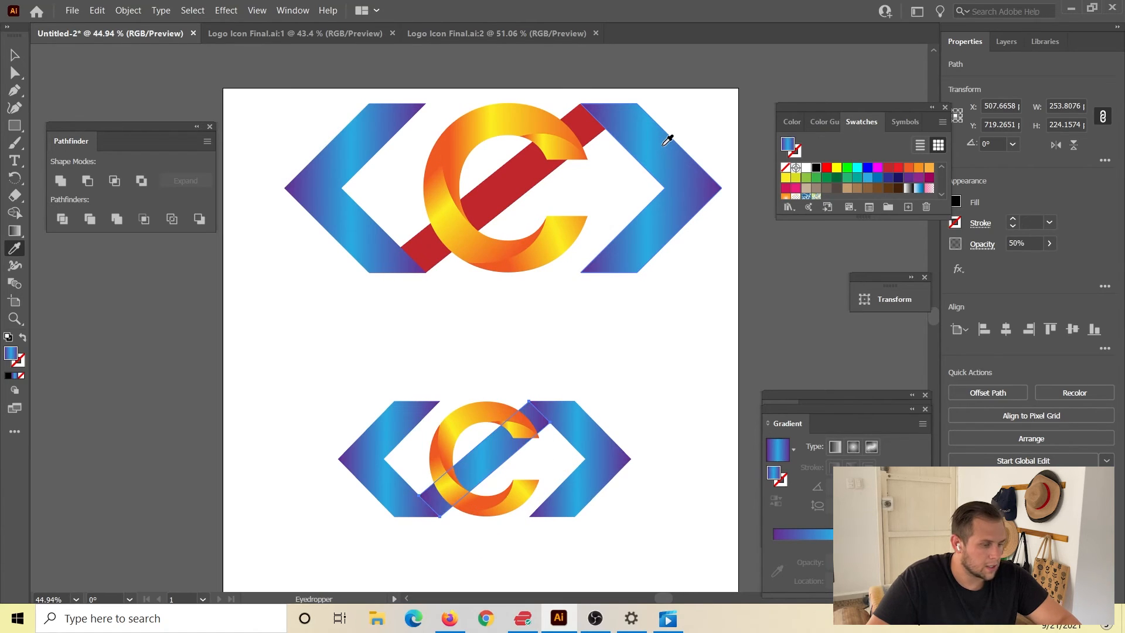
key("ctrl+z")
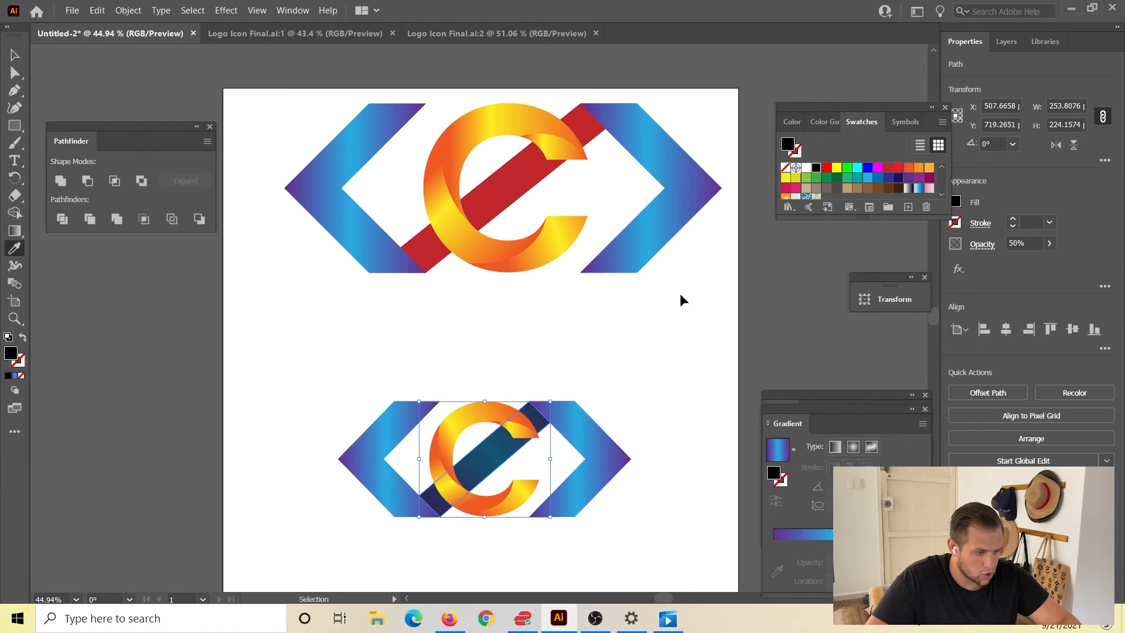
Copy the chevron's purple-blue gradient onto the large logo's red diagonal bar with the Eyedropper and deselect it.
left_click(15, 54)
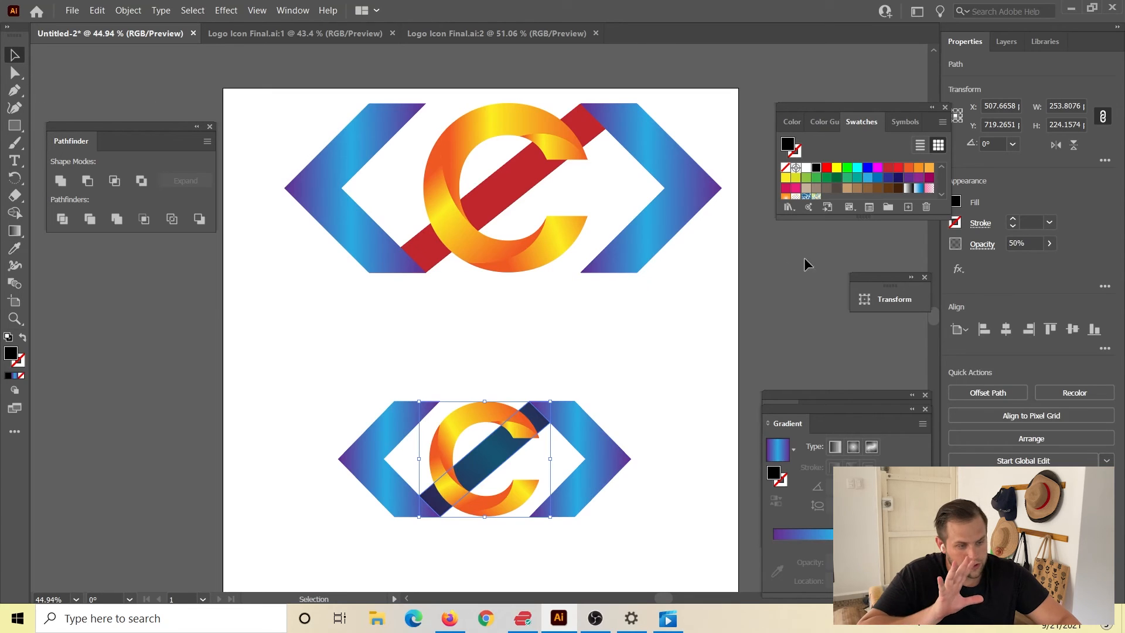
left_click(535, 178)
key("i")
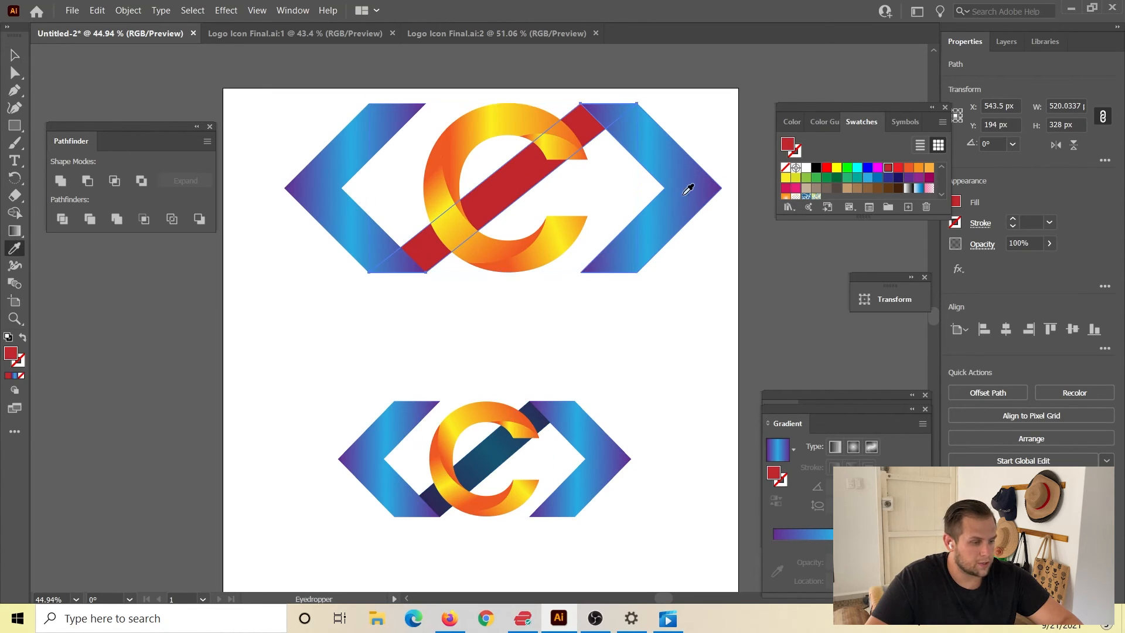
left_click(691, 187)
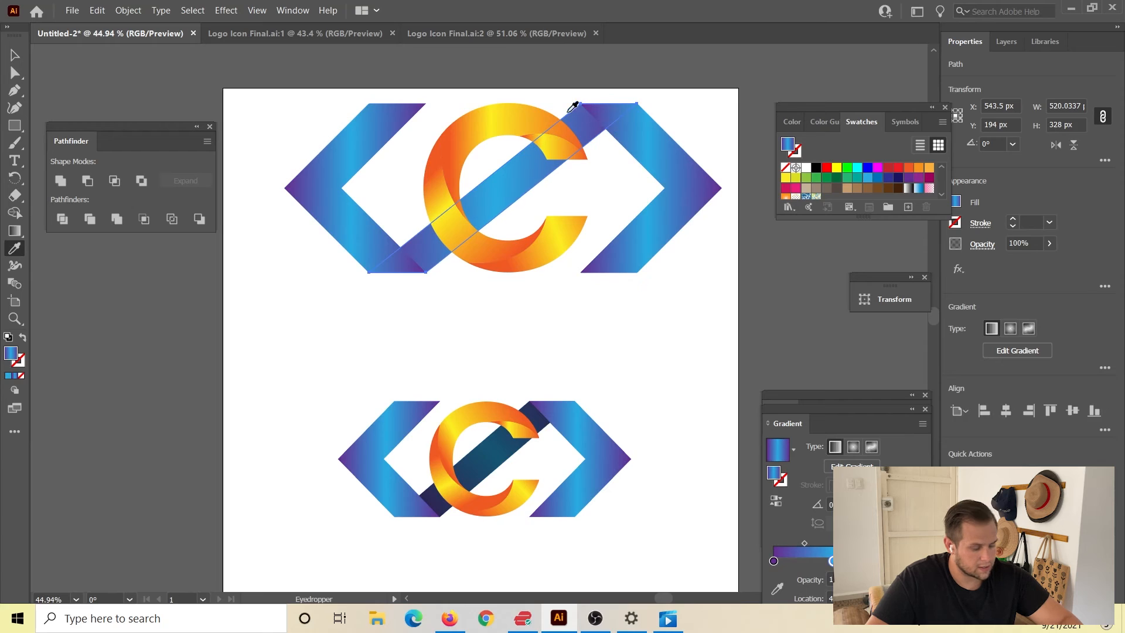
left_click(14, 55)
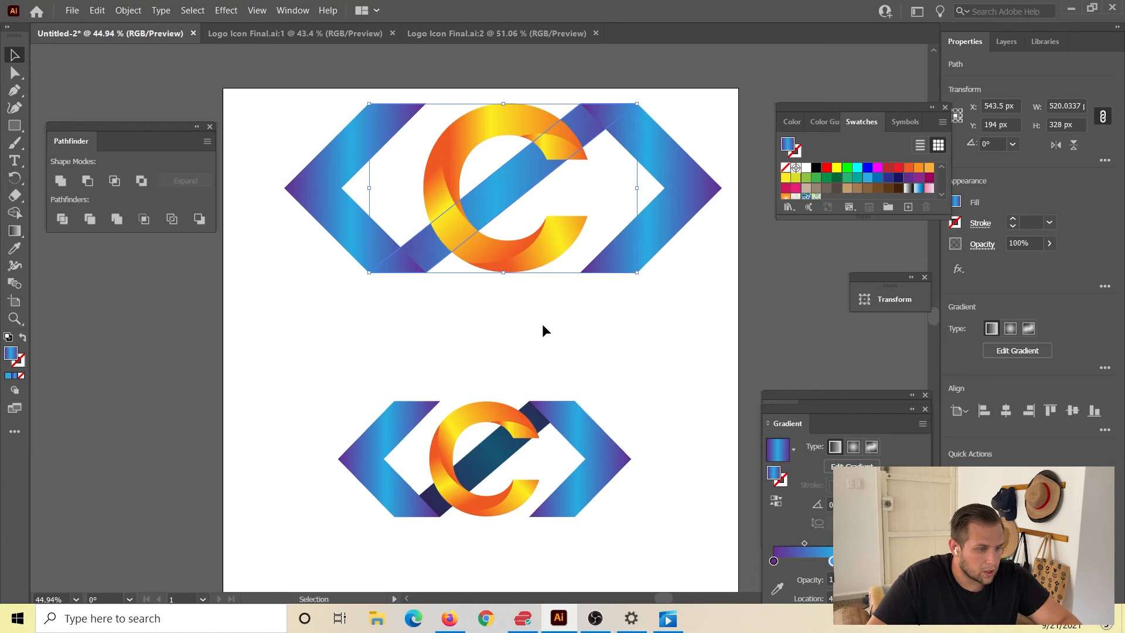
left_click(579, 354)
Bring the large logo's gradient diagonal bar in front of the C and both chevrons.
left_click(432, 259)
key("a")
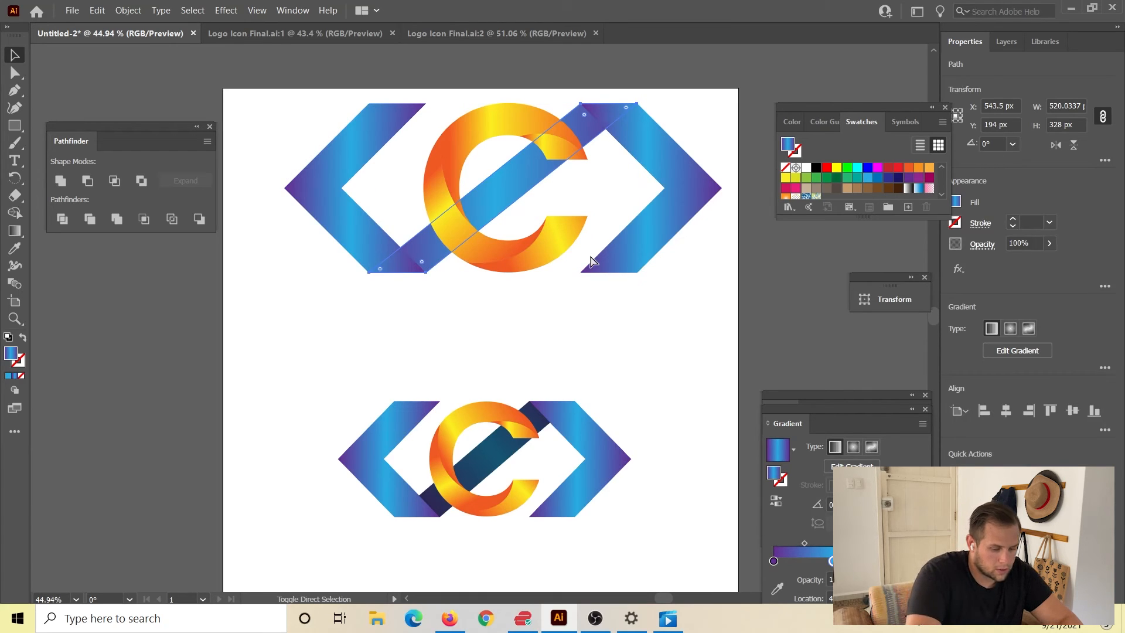
key("ctrl+shift+bracketright")
key("v")
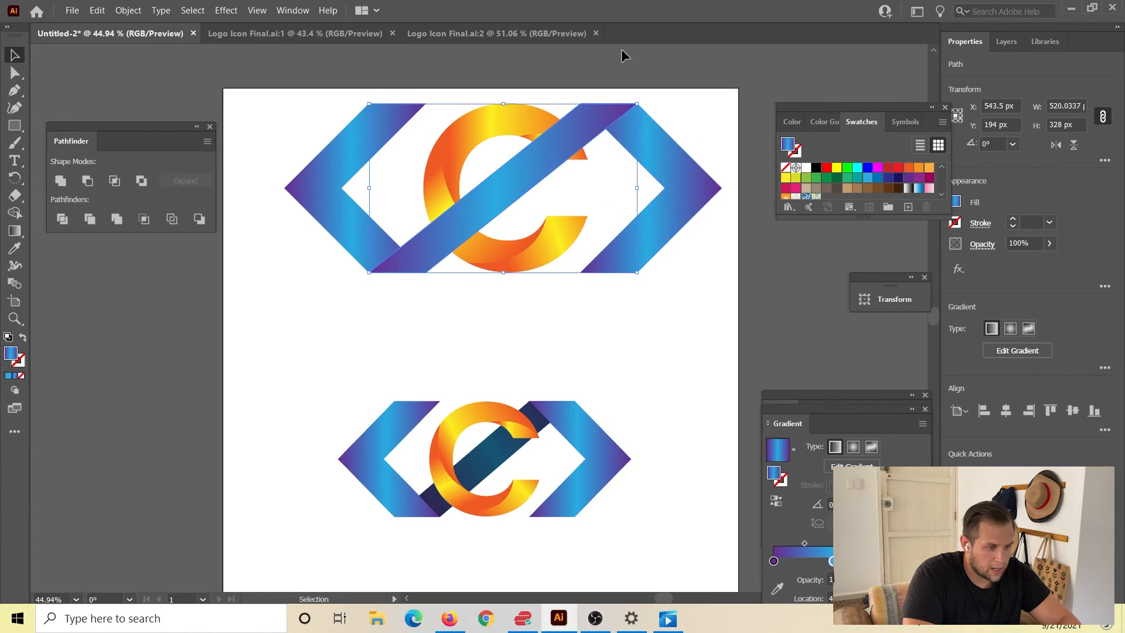
key("a")
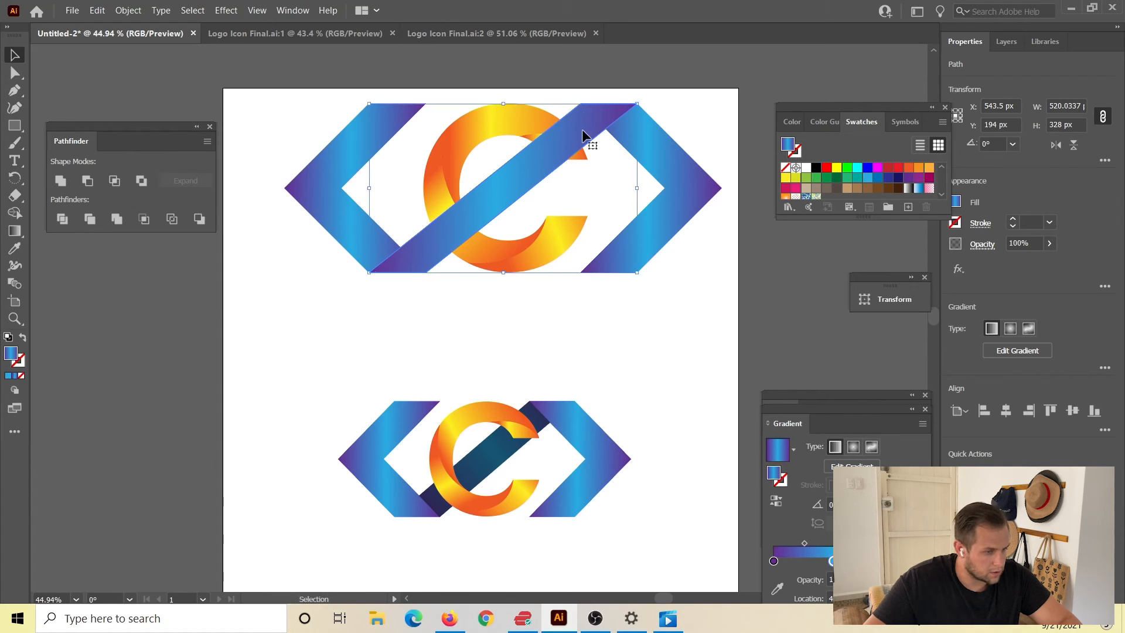
left_click(571, 319)
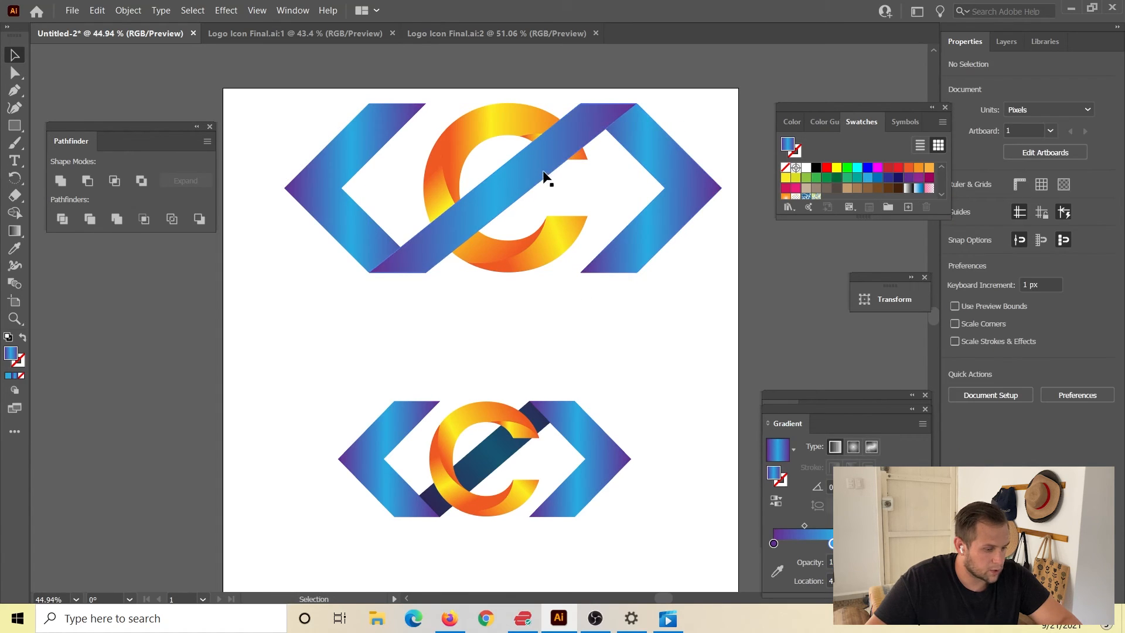
Send the front diagonal bar behind the large C and both chevrons.
left_click(529, 183, "ctrl")
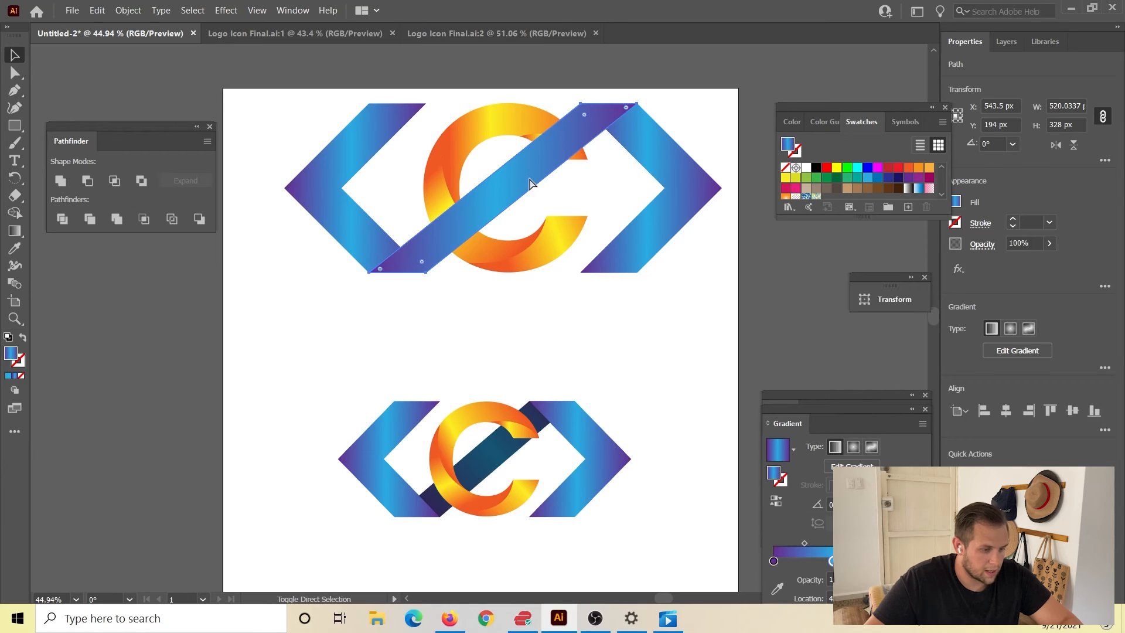
key("ctrl+bracketleft")
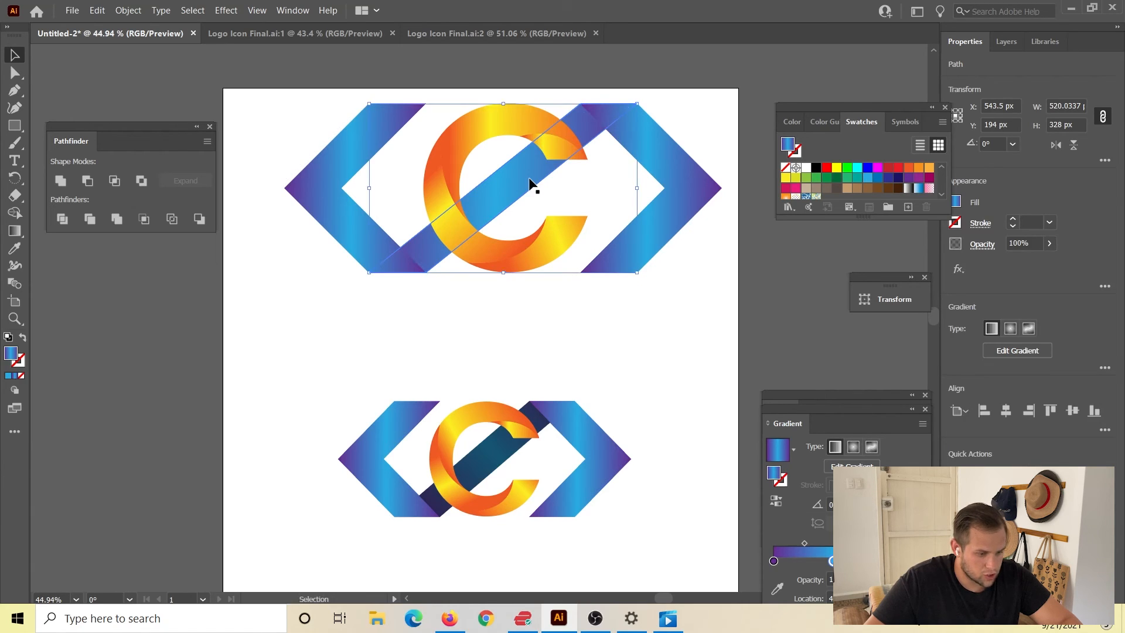
left_click(551, 320)
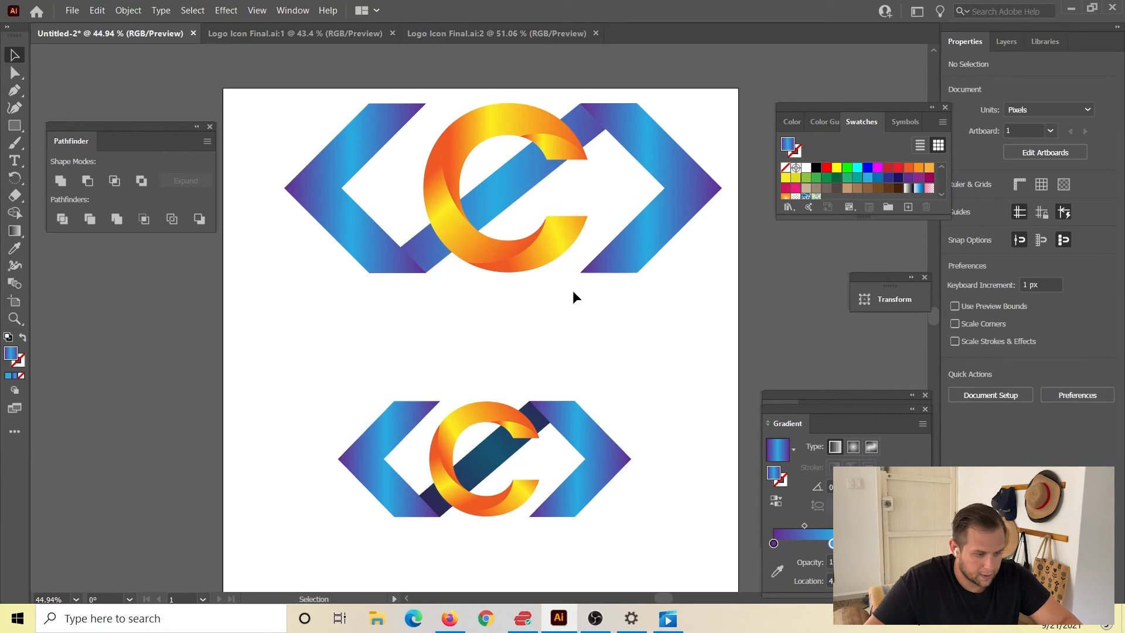
Move the semi-transparent black bar off the small reference logo to examine the bar beneath, and undo the move.
left_click(524, 190)
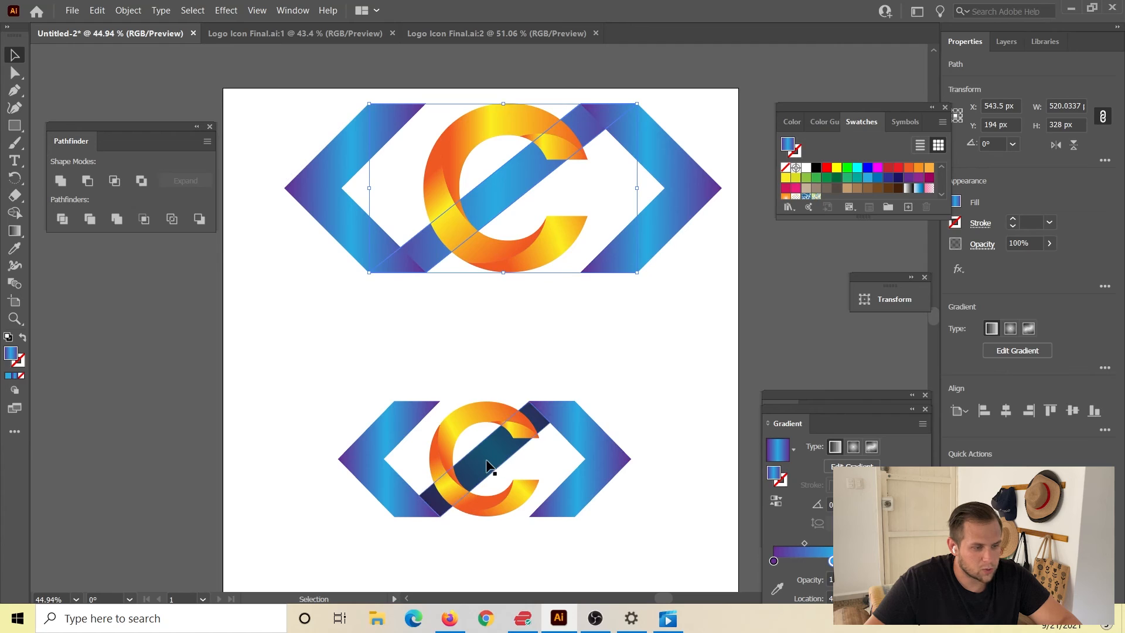
left_click_drag(488, 466, 631, 377)
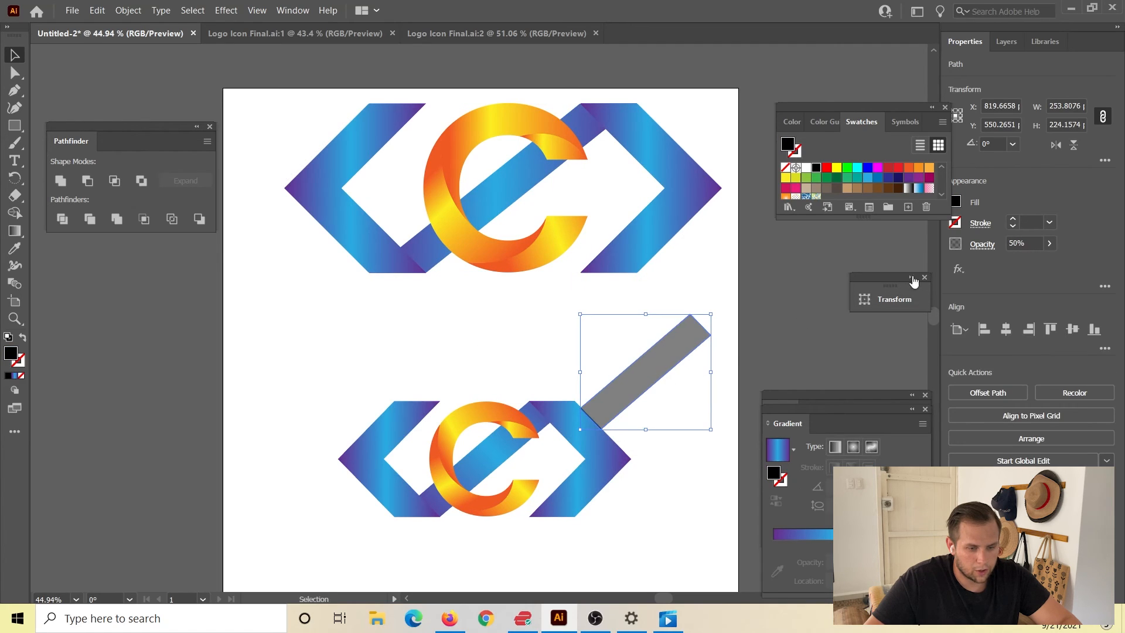
key("a")
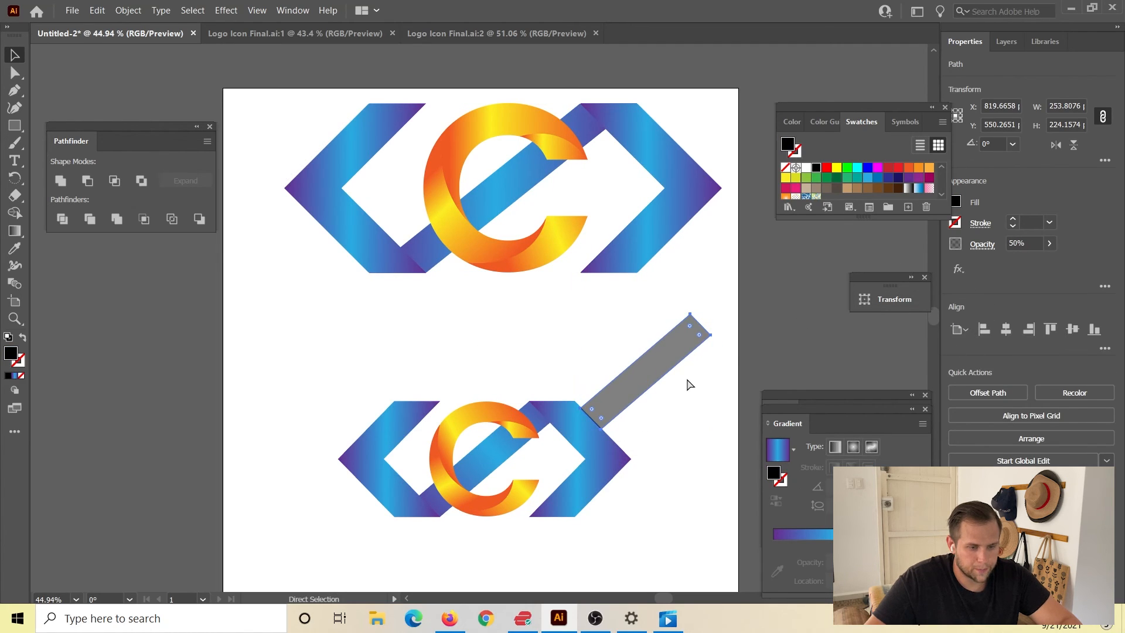
key("ctrl+z")
key("v")
left_click(493, 322)
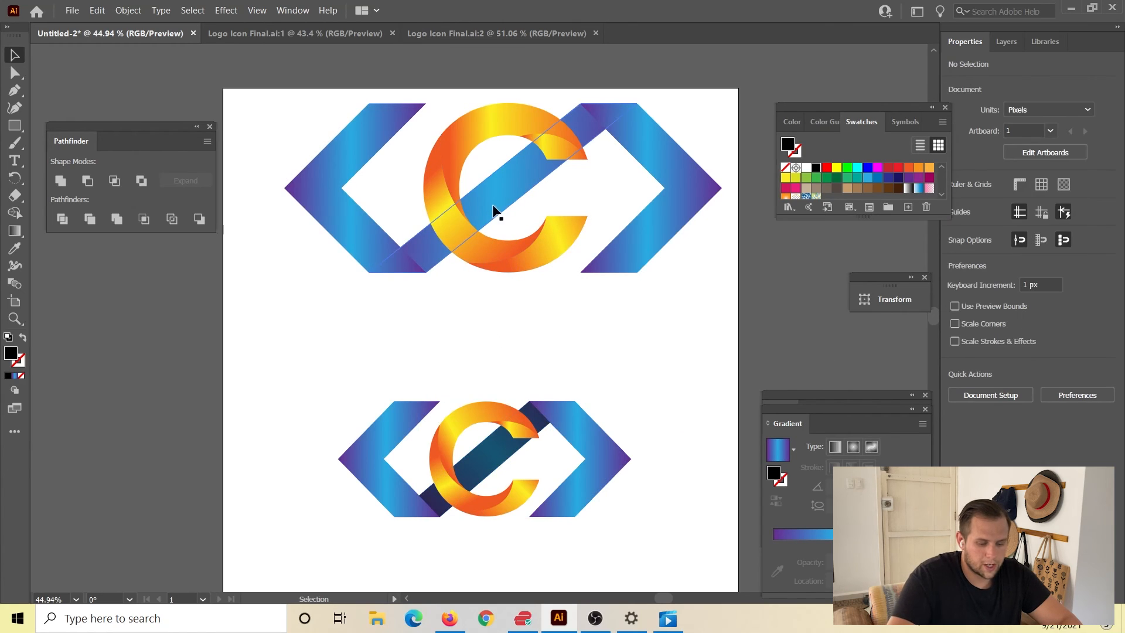
Fill the large logo's upper diagonal bar with black and set its opacity to 50%.
left_click(502, 188)
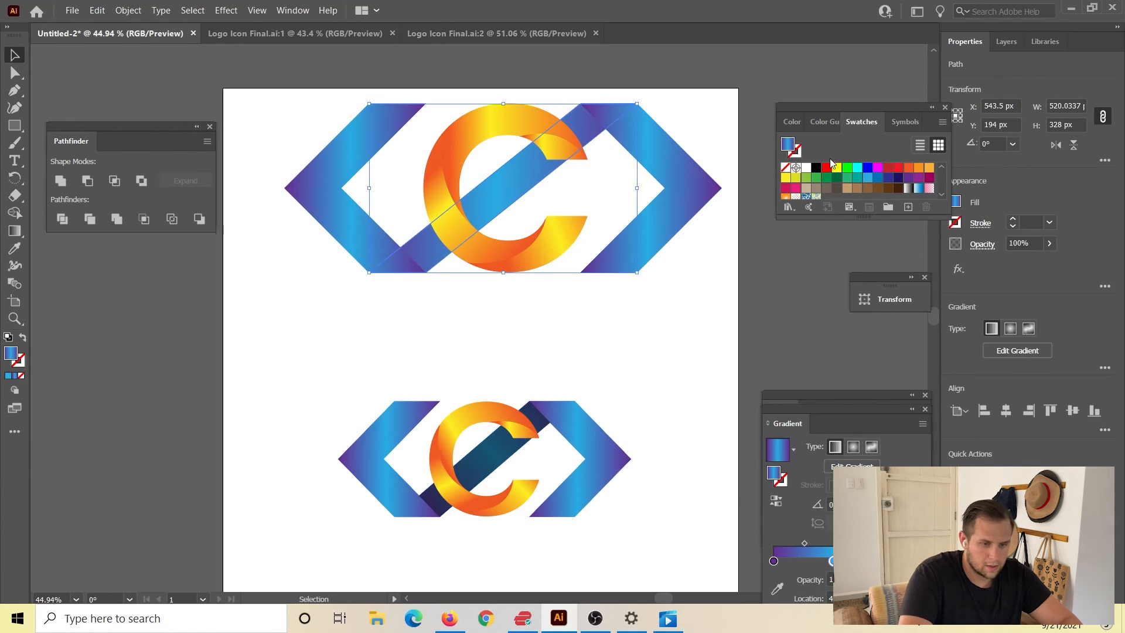
left_click(816, 168)
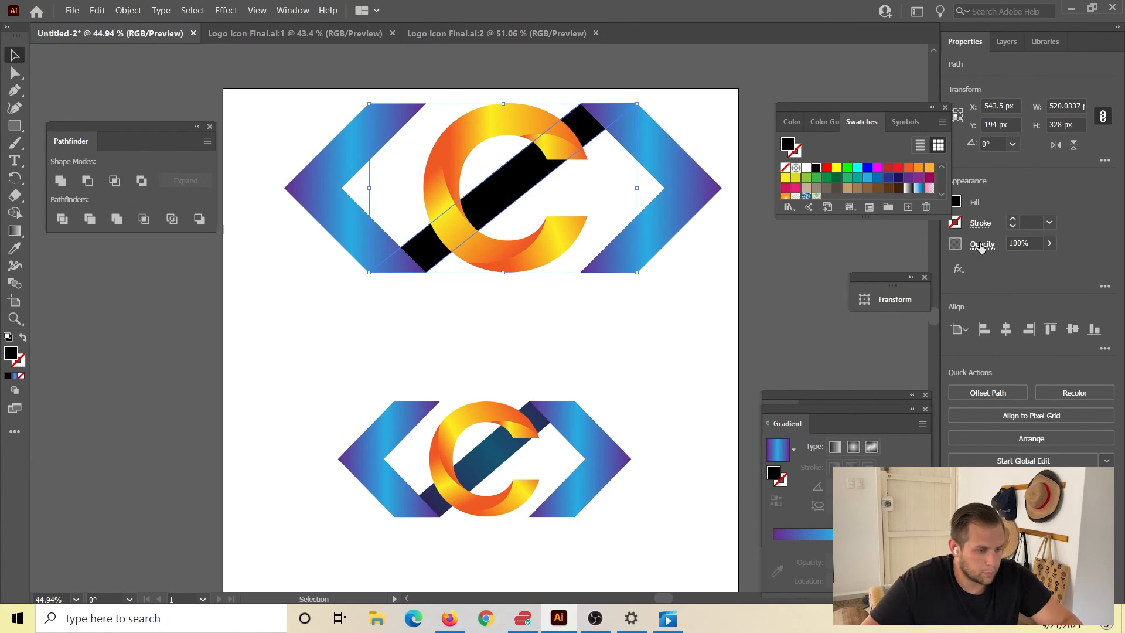
left_click(1055, 245)
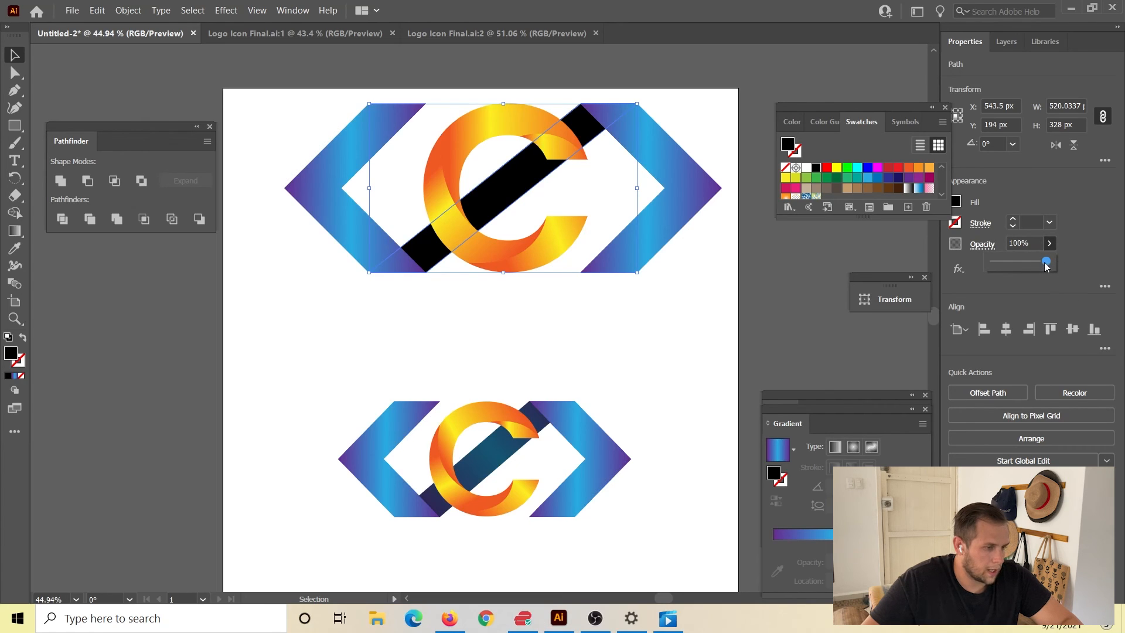
left_click_drag(1047, 267, 1017, 265)
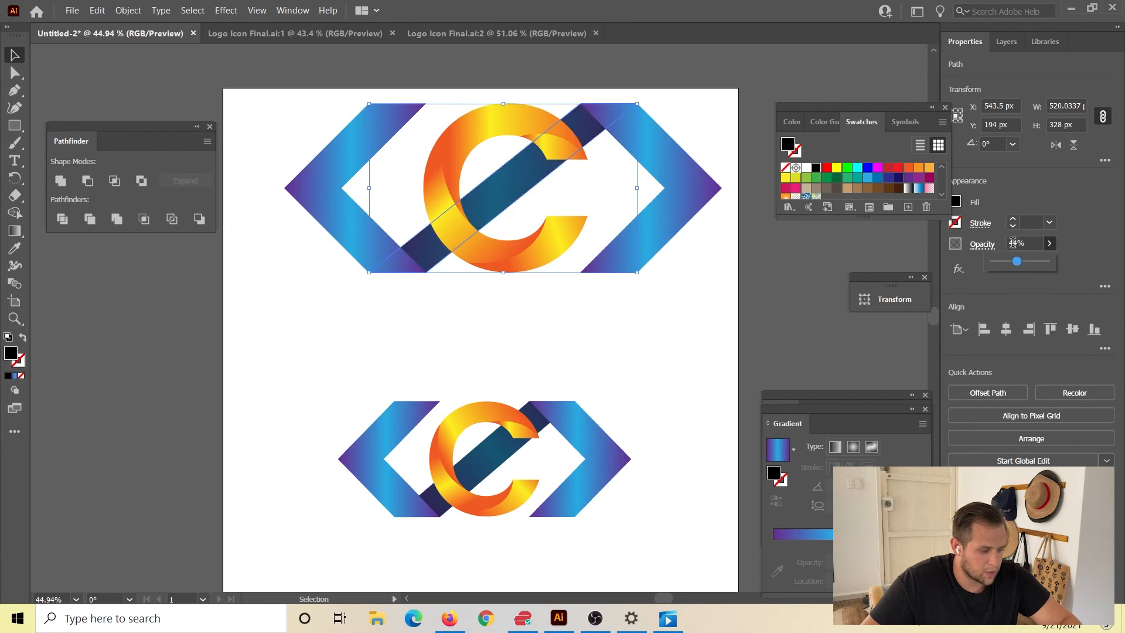
left_click(1013, 240)
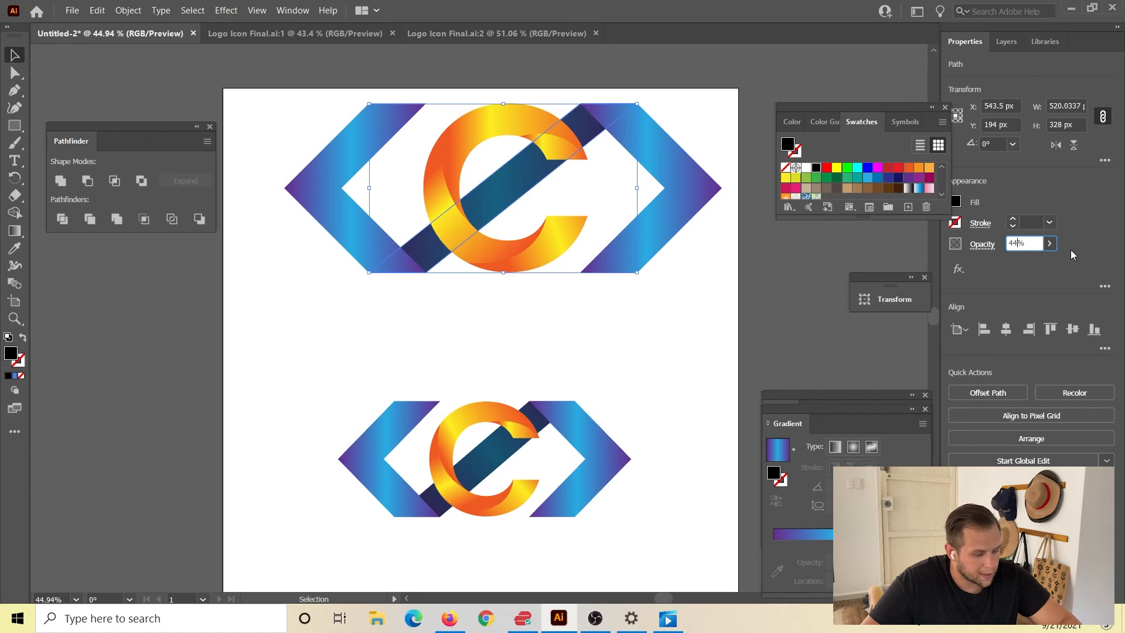
key("ctrl+a")
type("50")
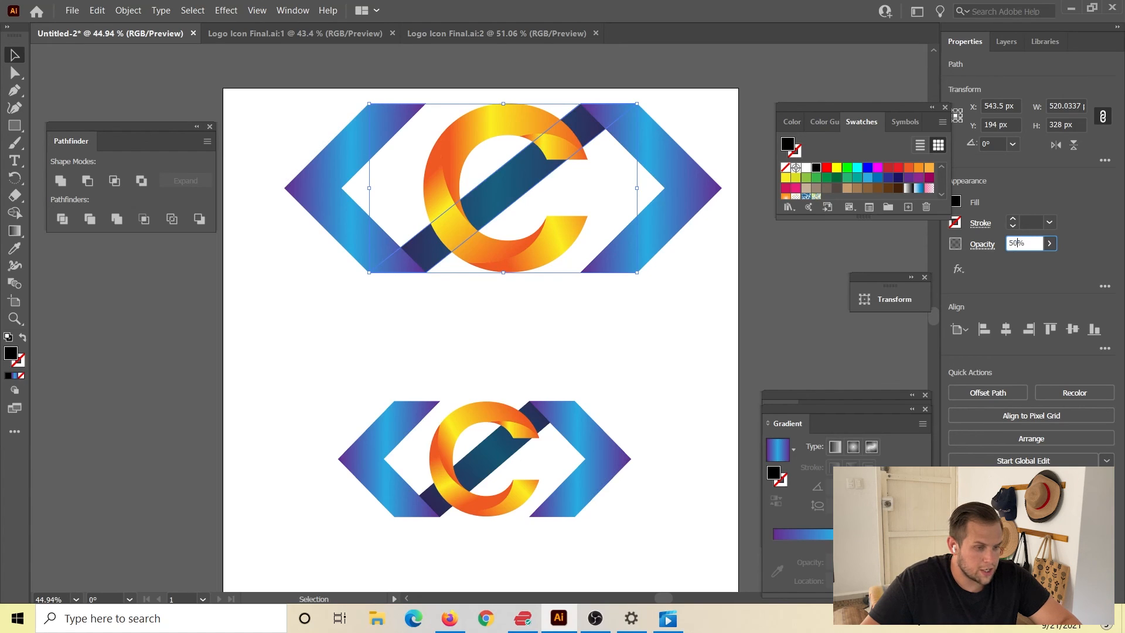
key("Return")
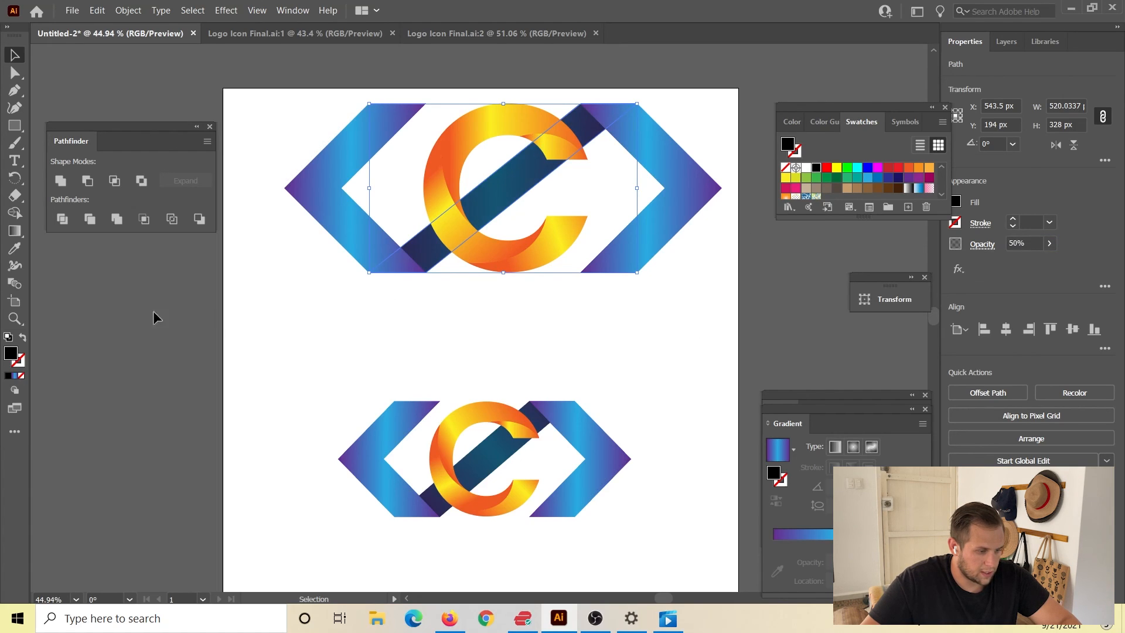
Select all the parts of the large logo and group them.
left_click_drag(237, 89, 712, 310)
key("a")
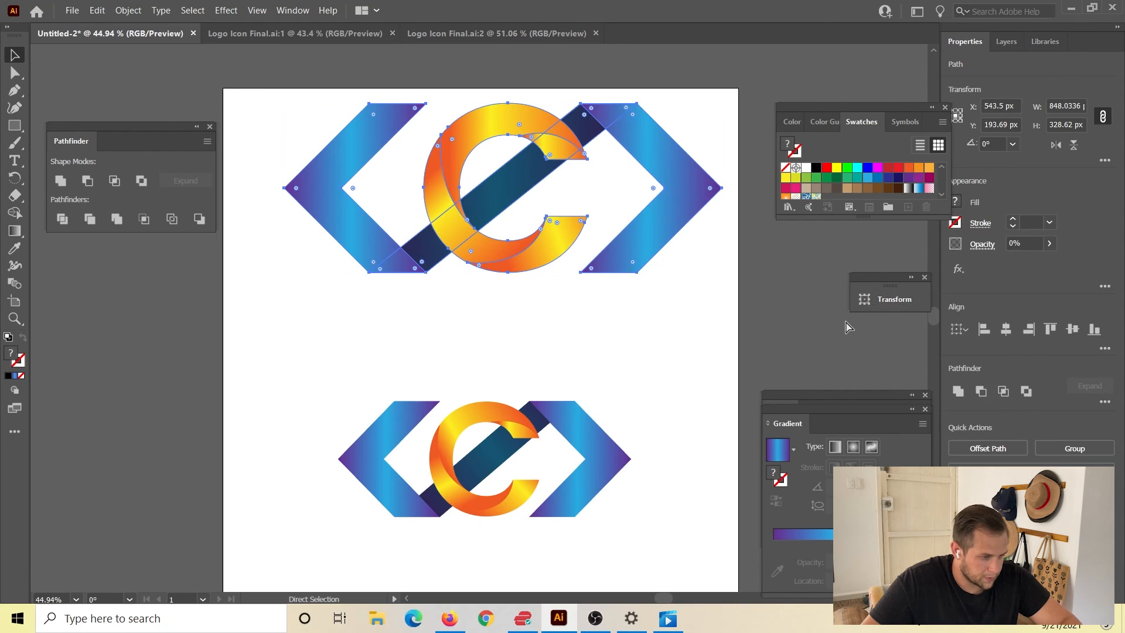
key("ctrl+g")
key("v")
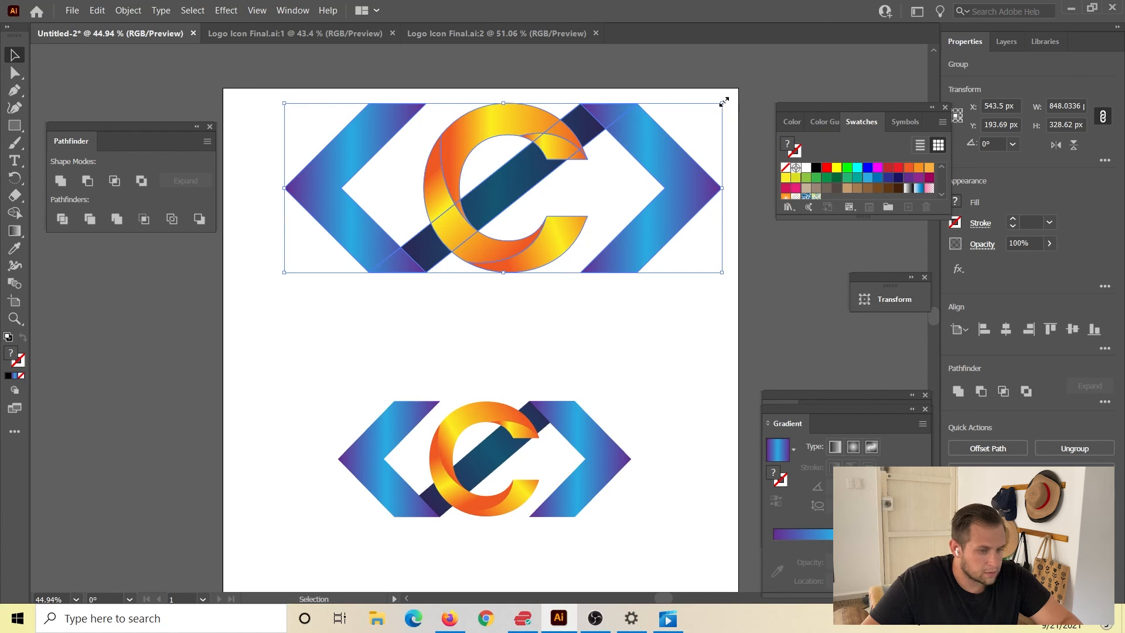
Scale the grouped large logo down to about 612 × 237 px, place it above the small reference logo and deselect it.
left_click_drag(725, 101, 591, 154)
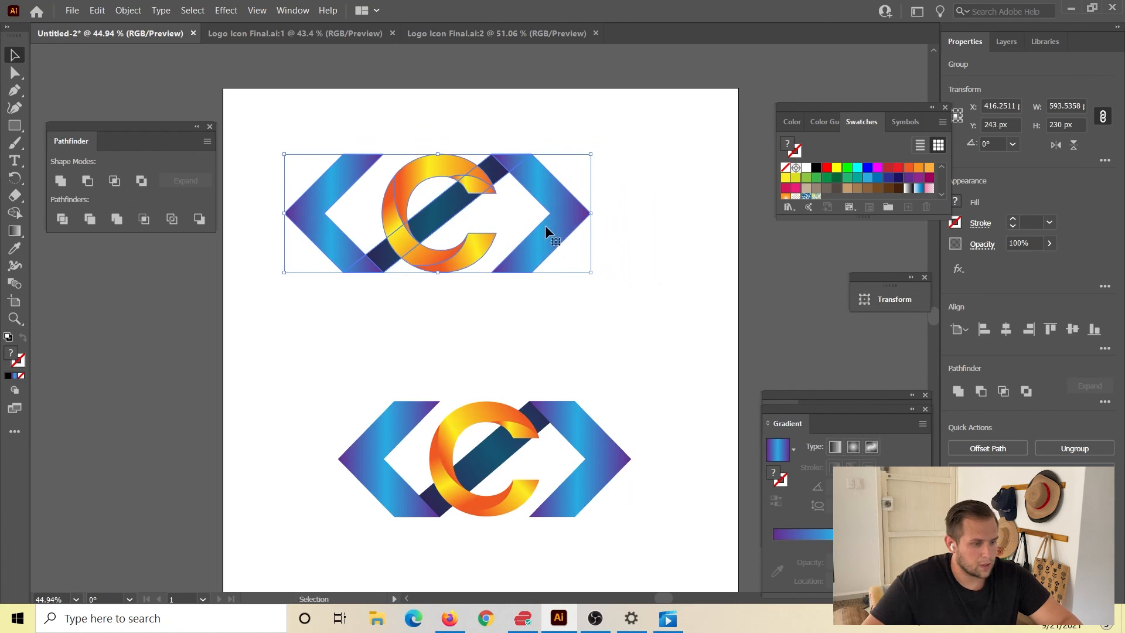
left_click_drag(546, 230, 609, 345)
left_click_drag(649, 281, 715, 281)
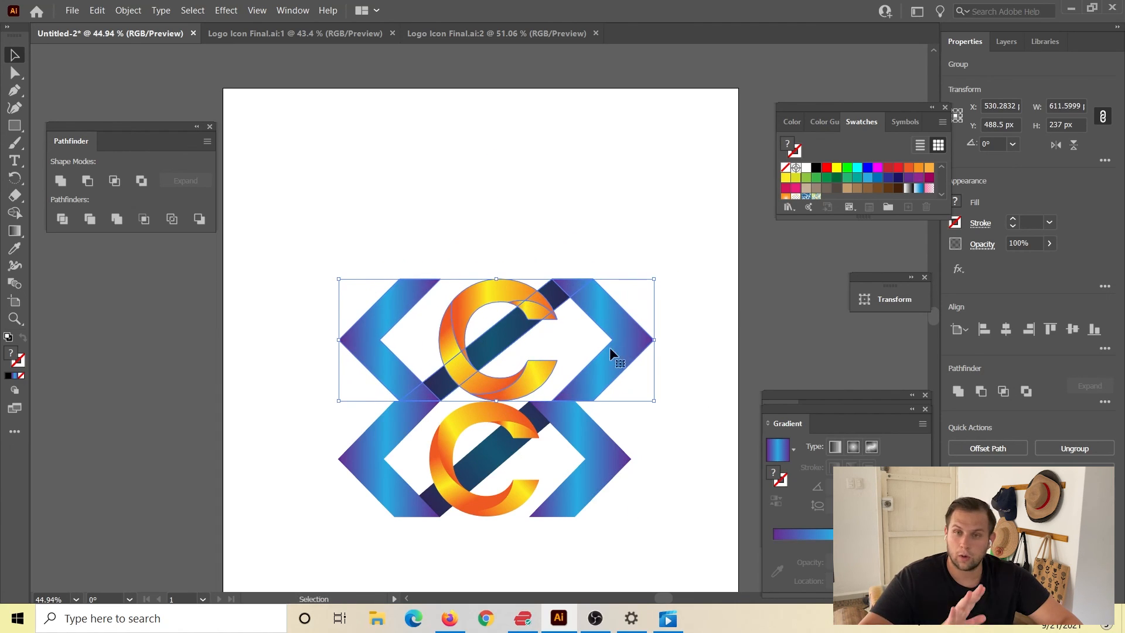
left_click_drag(610, 352, 584, 271)
left_click(338, 349)
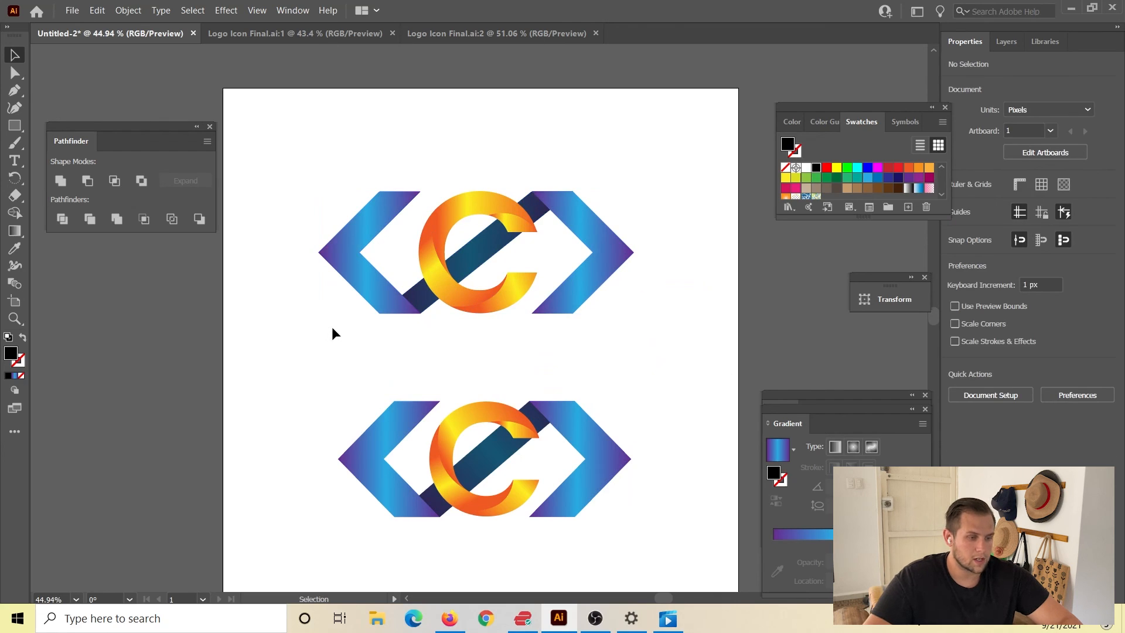
Shift the upper logo group slightly right to about X 551, Y 312 px and reselect it.
left_click_drag(589, 234, 620, 230)
left_click(383, 163)
mouse_move(348, 149)
left_mouse_down()
mouse_move(641, 336)
mouse_move(671, 329)
left_mouse_up()
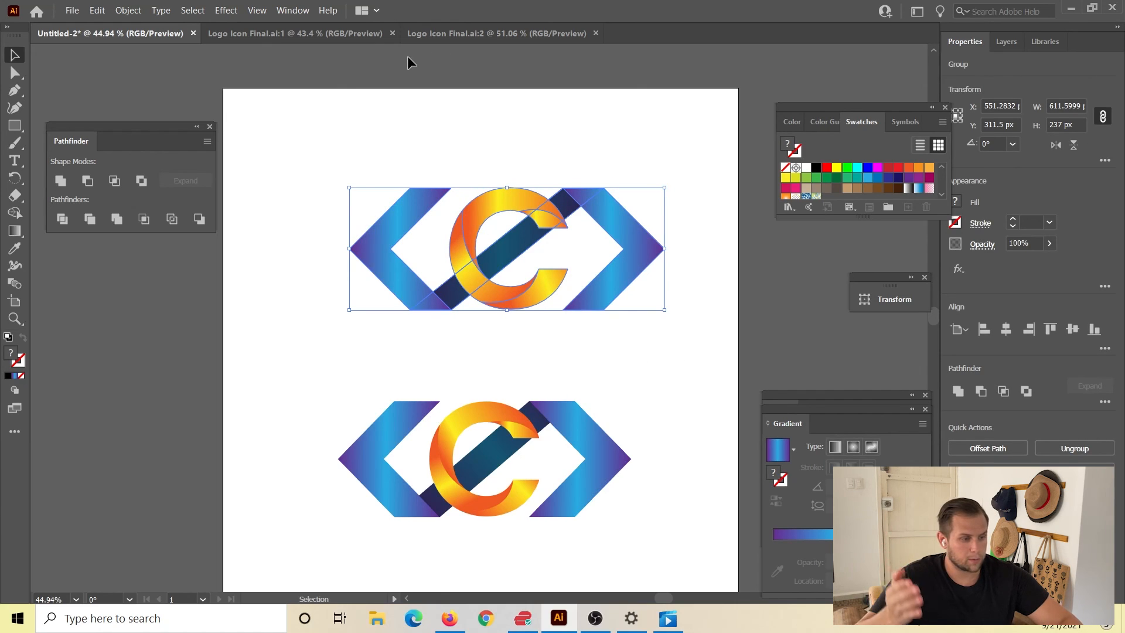